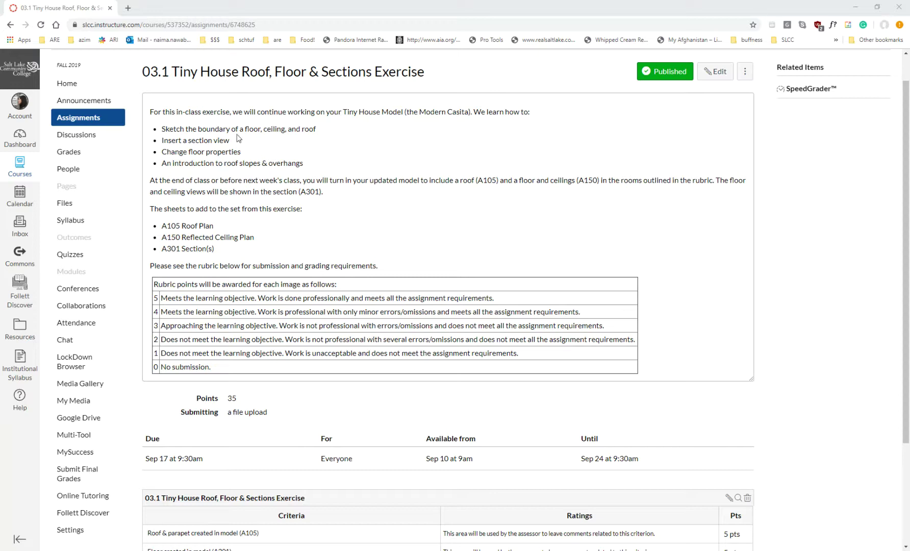
Read the exercise objectives about sketching floor, ceiling and roof boundaries and inserting a section view
drag(161, 129, 316, 130)
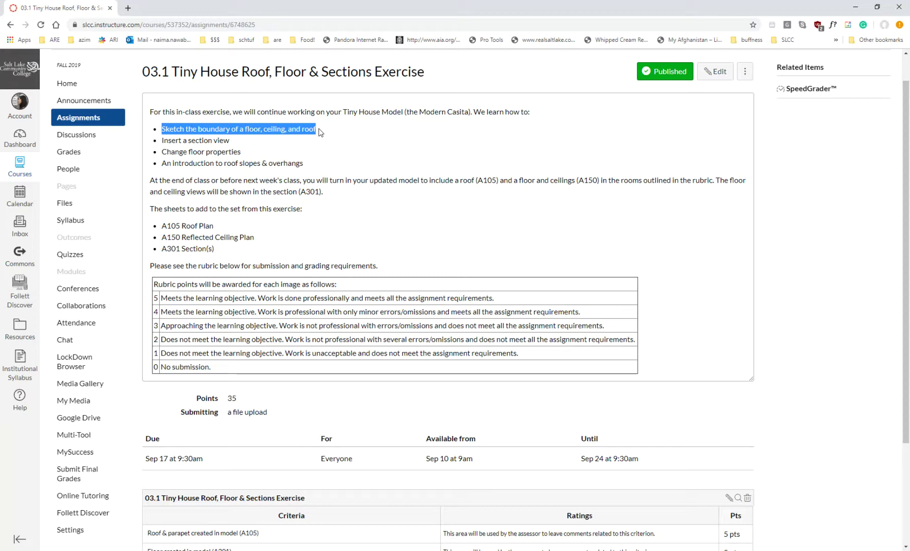
drag(161, 140, 239, 144)
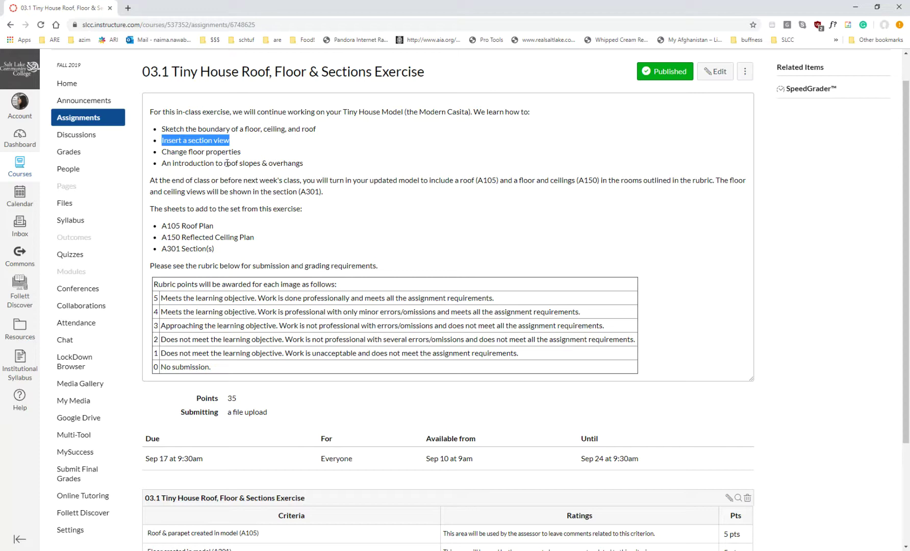
click(191, 127)
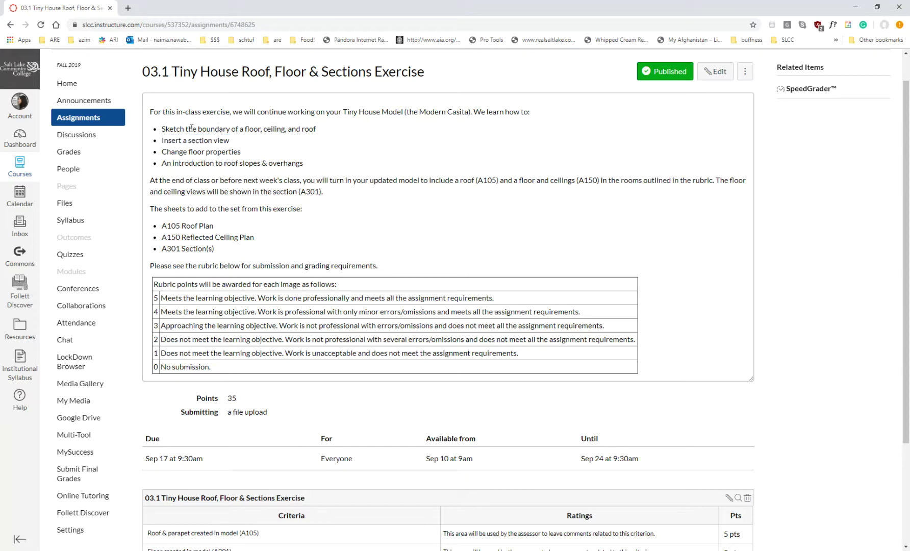
drag(168, 128, 321, 129)
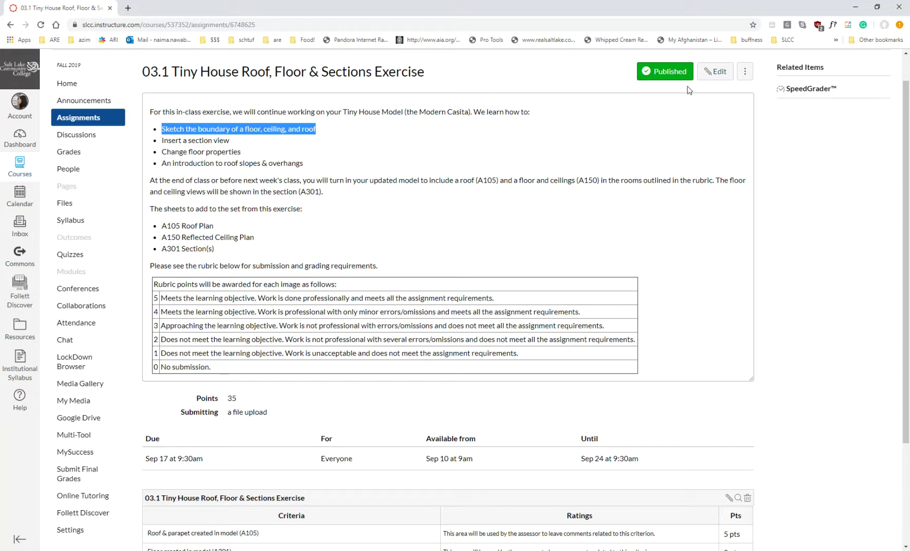
Switch to Revit and inspect the tiny house in the default {3D} view, returning to the Main Level floor plan
click(855, 8)
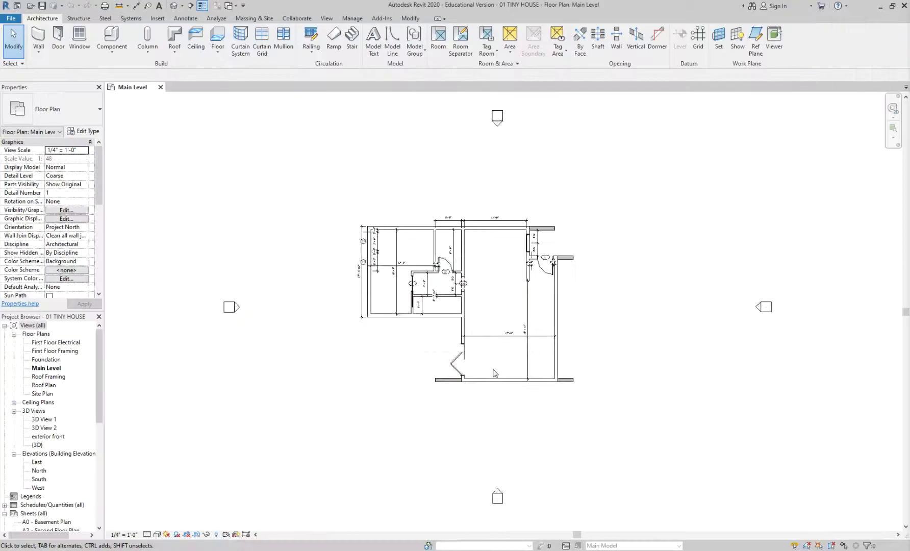
scroll(473, 302, up, 3)
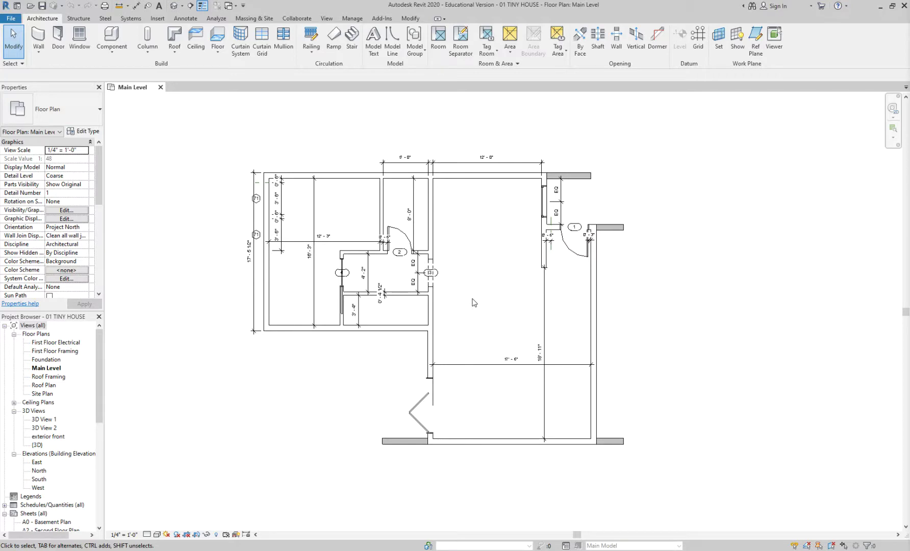
click(42, 445)
double_click(41, 445)
scroll(504, 223, up, 5)
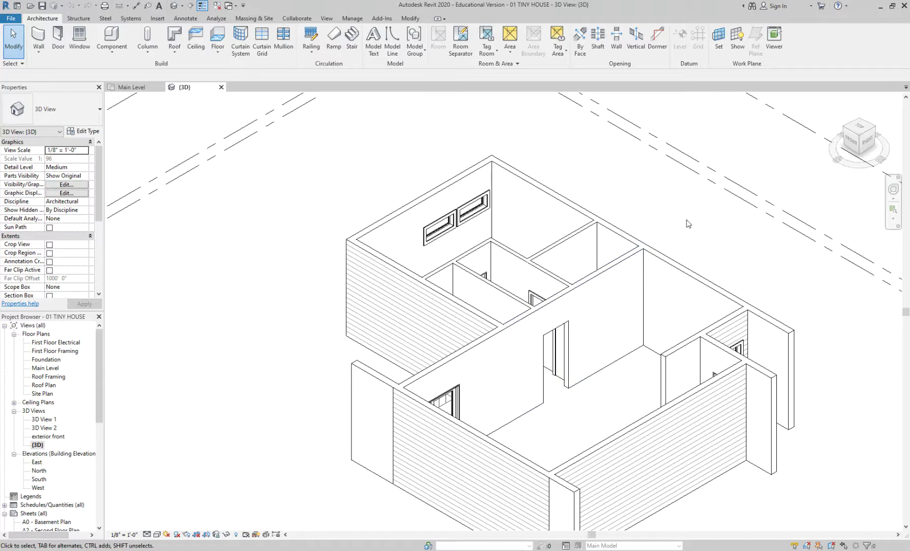
scroll(321, 154, down, 3)
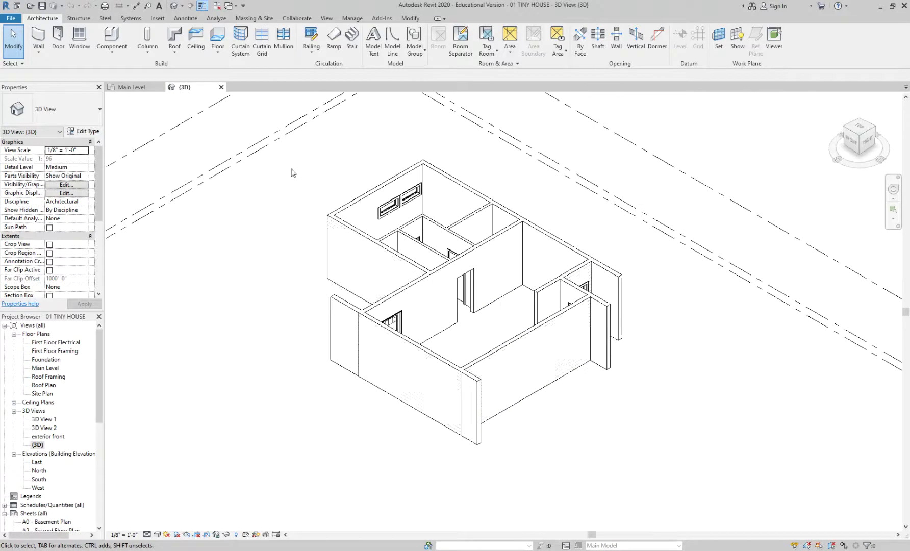
scroll(515, 345, up, 4)
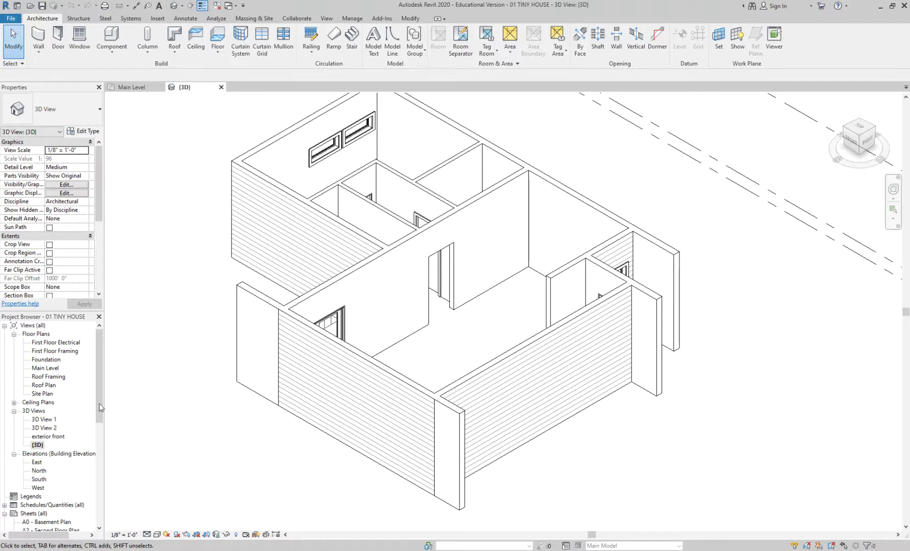
double_click(52, 369)
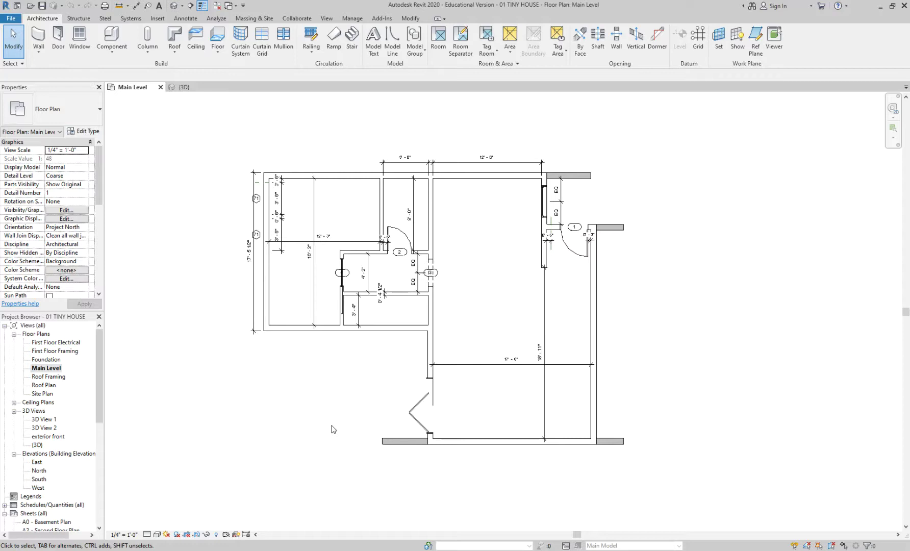
scroll(307, 378, up, 1)
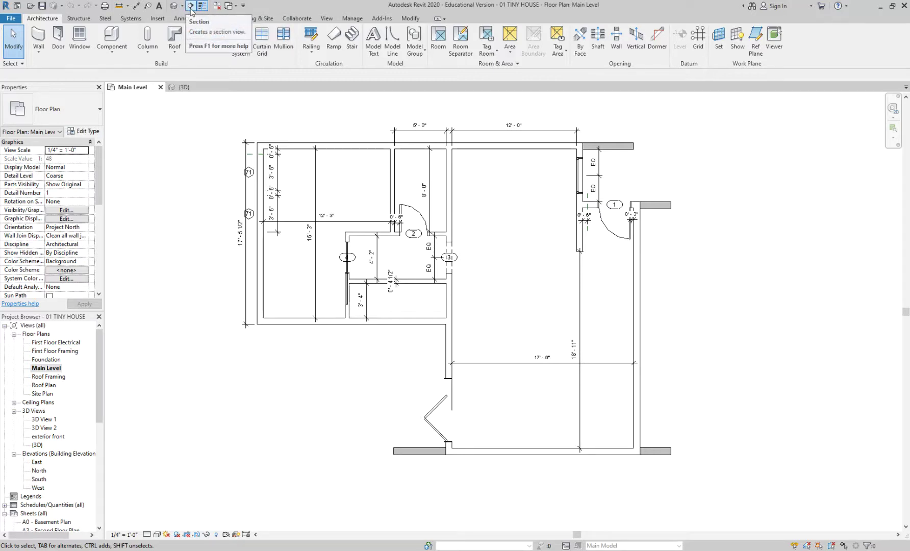
Draw a building section looking north across the bedroom, bathroom and main room, running past the exterior walls on both sides
click(327, 19)
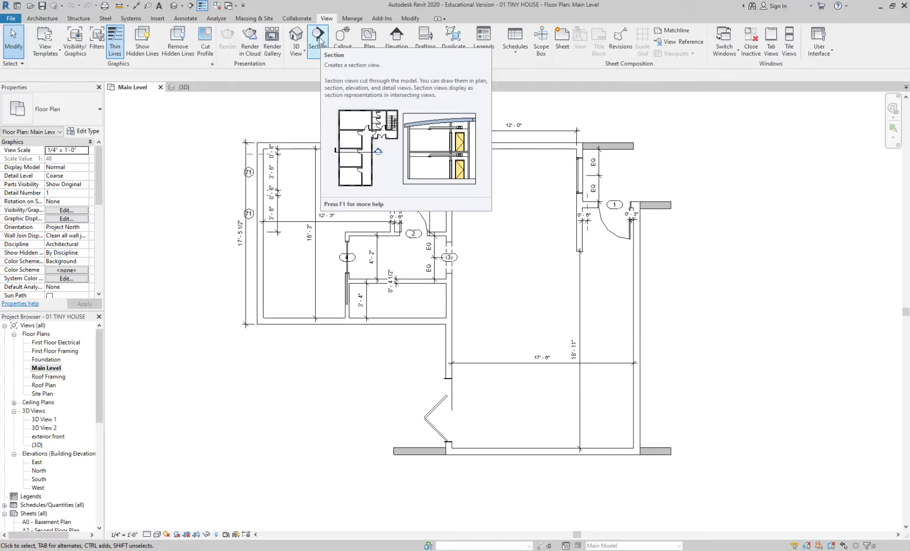
click(318, 40)
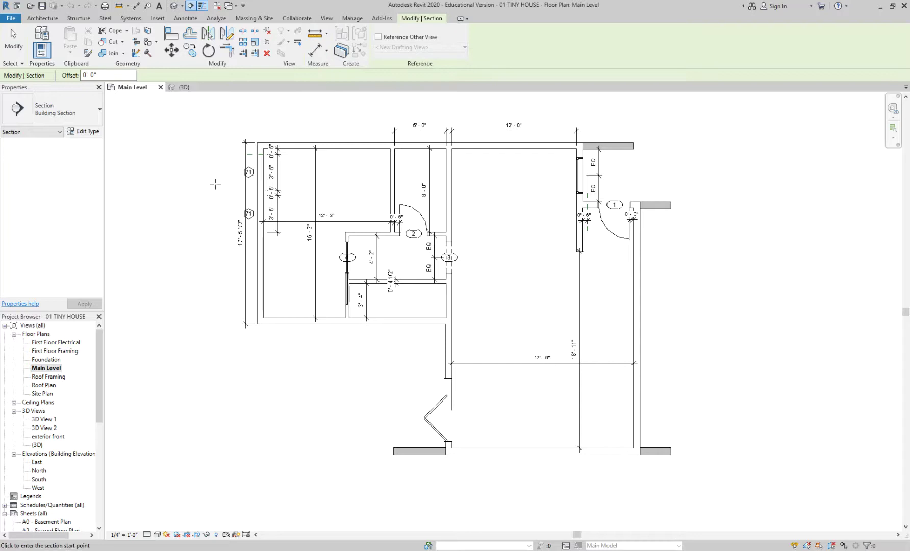
click(193, 184)
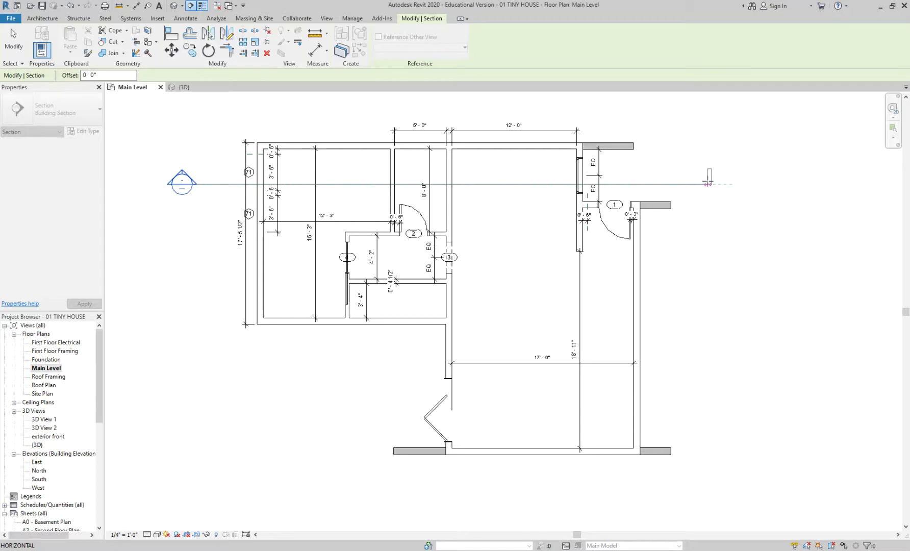
click(698, 183)
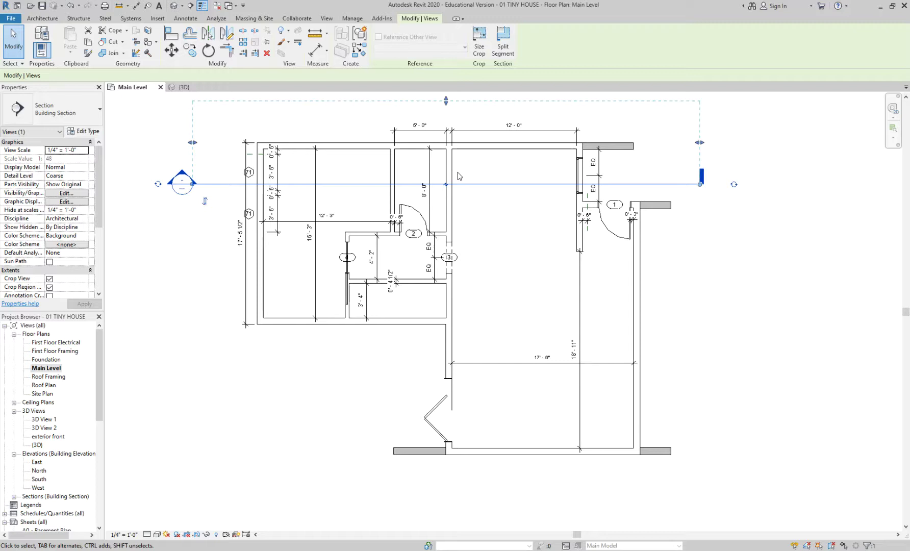
Shorten the section line by pulling its head and tail closer to the house
middle_drag(183, 184, 204, 217)
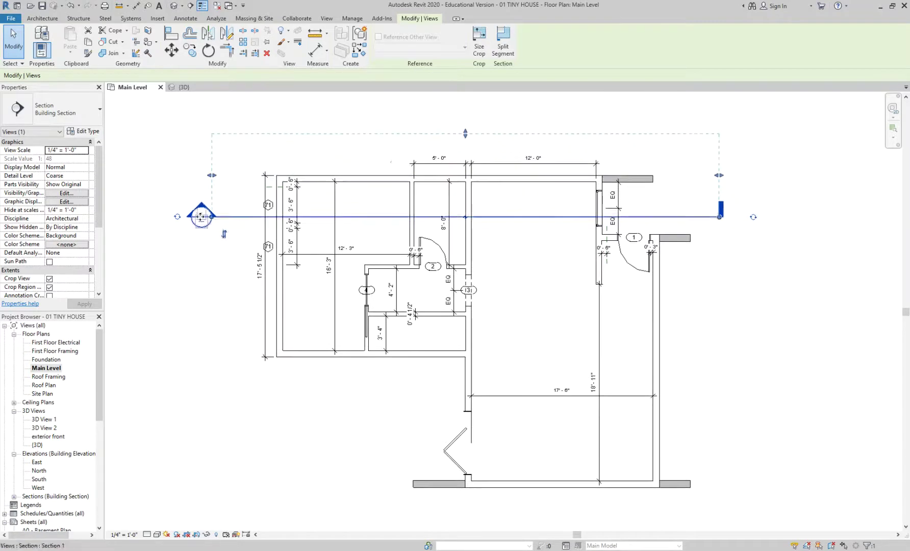
drag(203, 217, 236, 217)
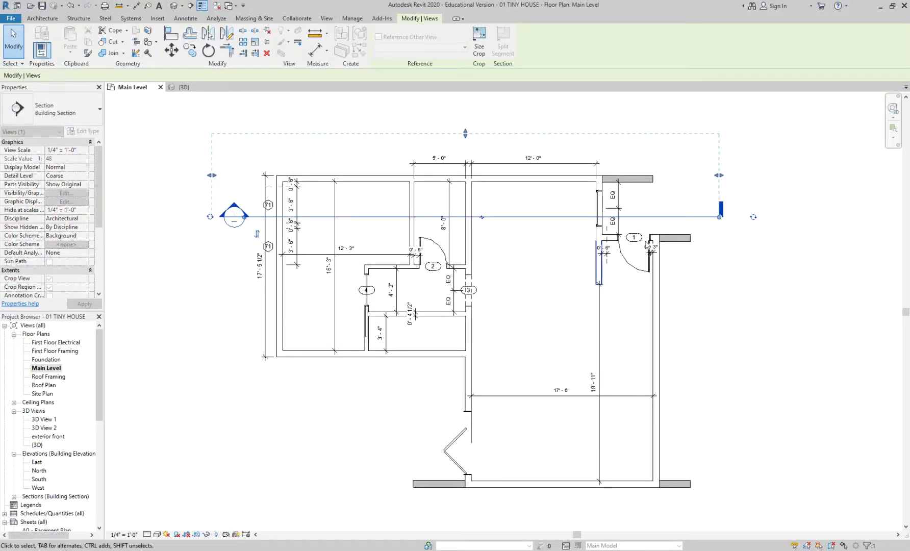
drag(719, 217, 690, 216)
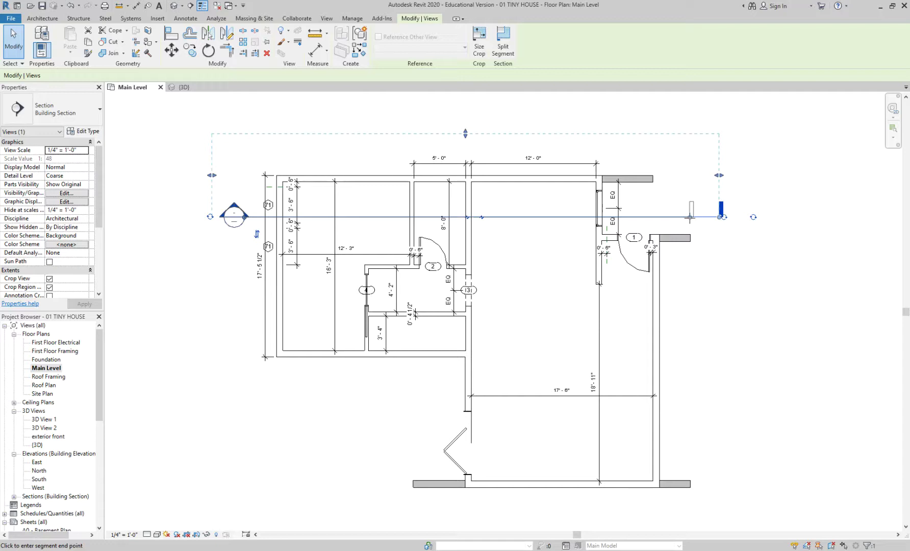
click(718, 238)
scroll(696, 236, up, 1)
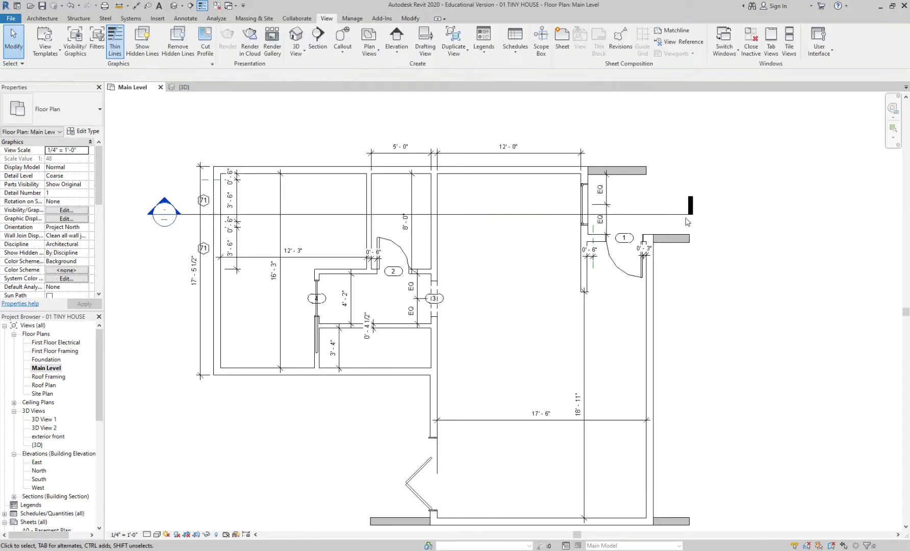
Delete the building section from the Main Level plan
click(689, 214)
scroll(659, 278, up, 2)
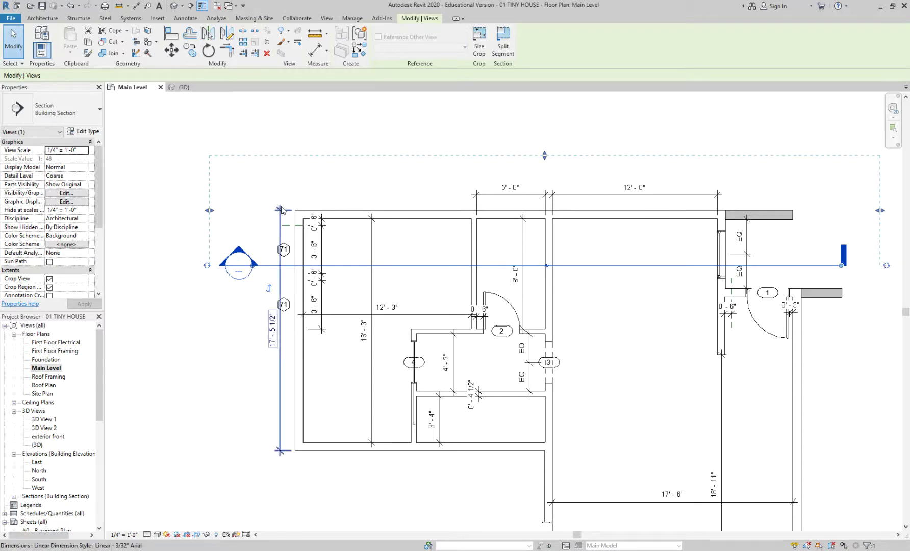
key(Delete)
click(474, 312)
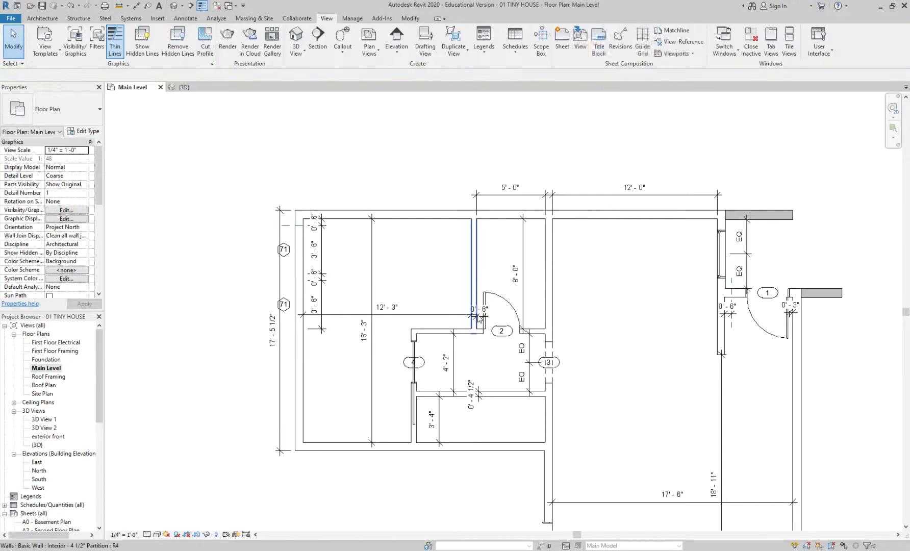
Draw a horizontal Building Section through the northern rooms, from west of the bedroom wall to east of the entry window, looking north
middle_drag(408, 170, 362, 145)
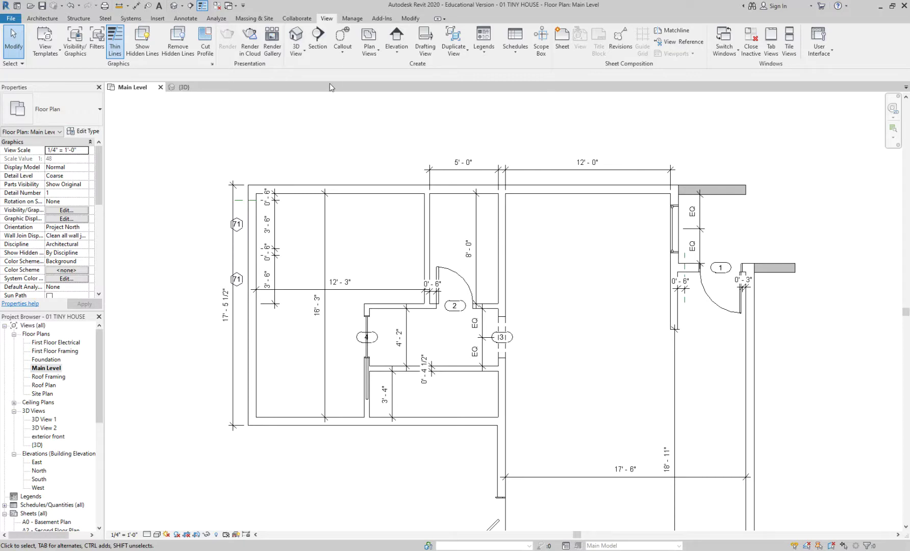
click(318, 37)
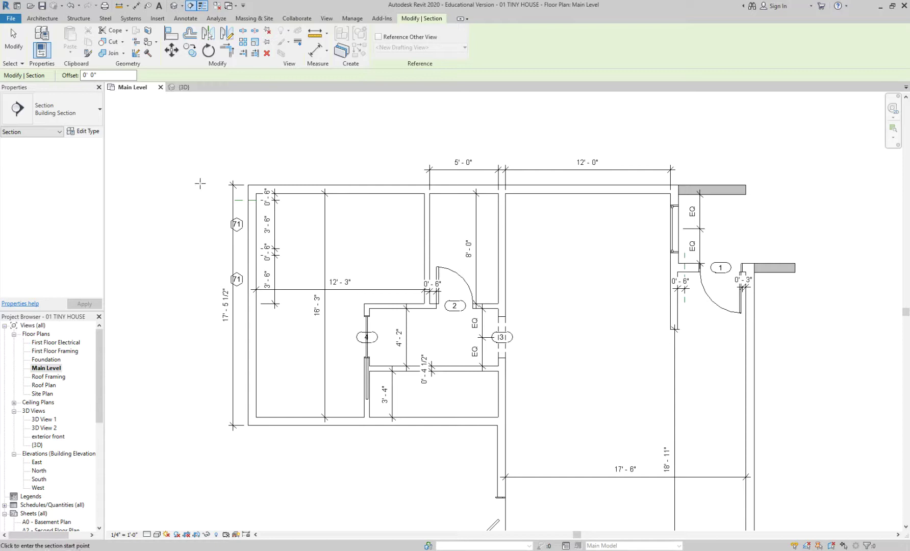
click(194, 218)
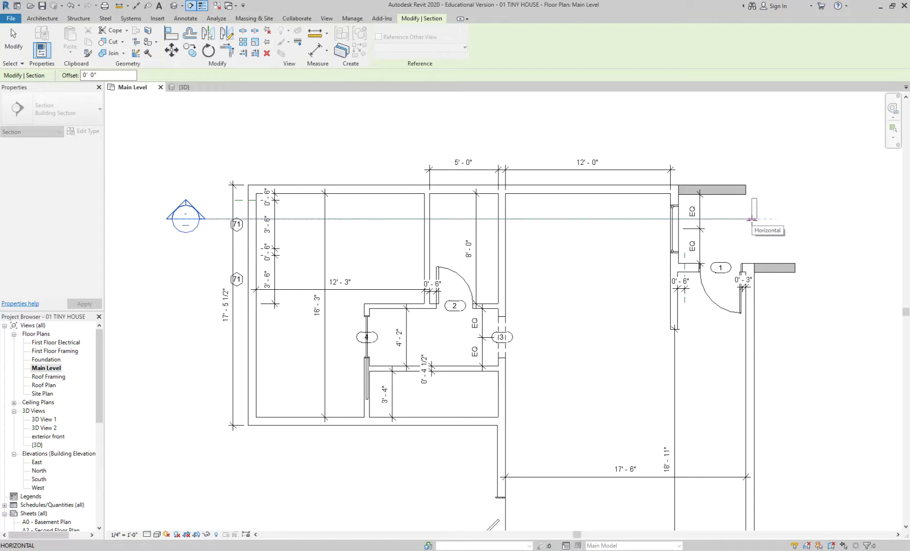
key(Escape)
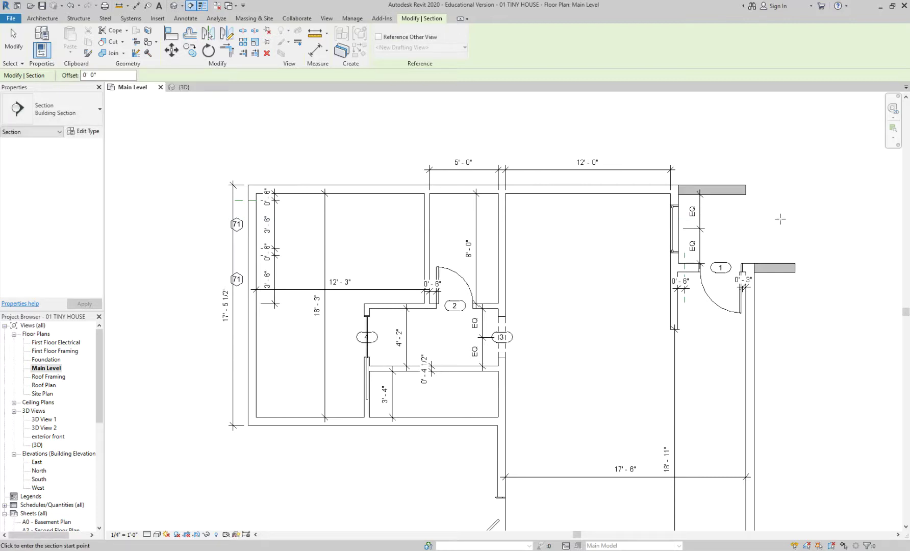
click(783, 219)
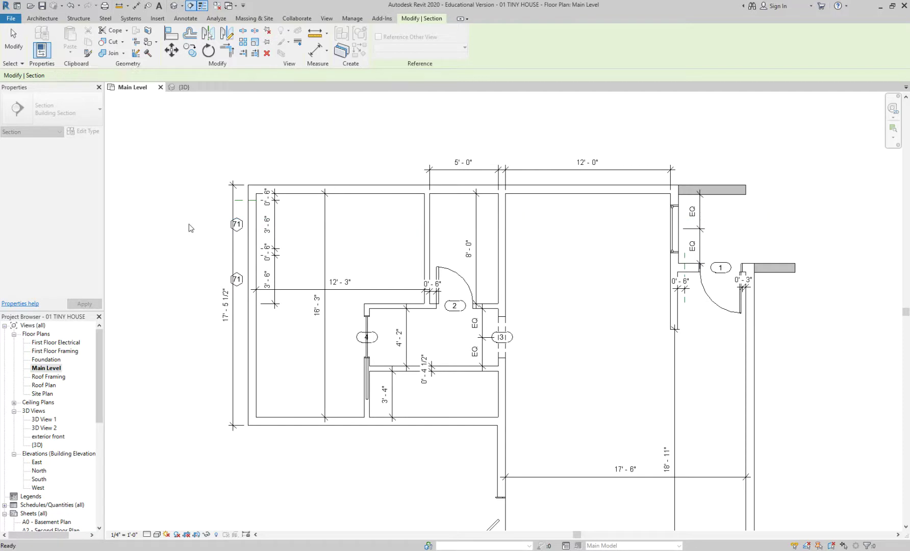
key(Escape)
click(184, 220)
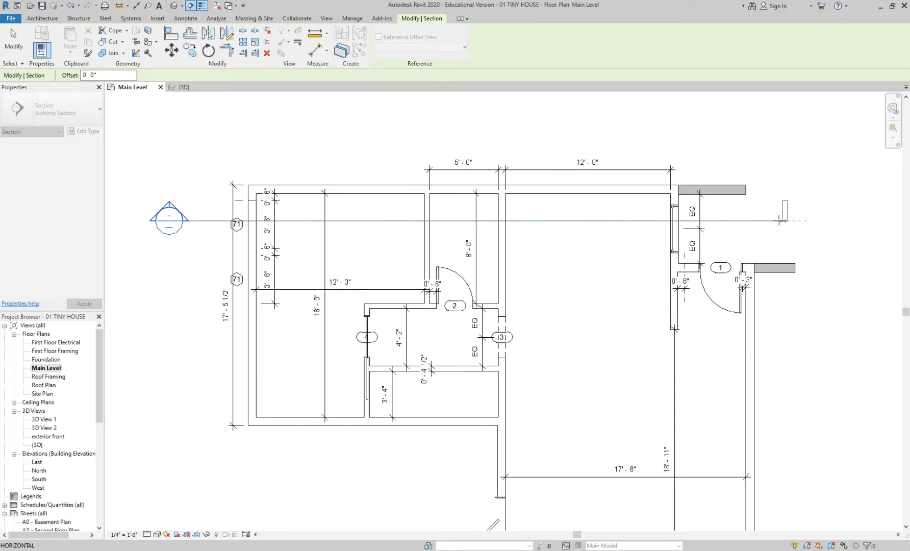
click(779, 220)
key(Escape)
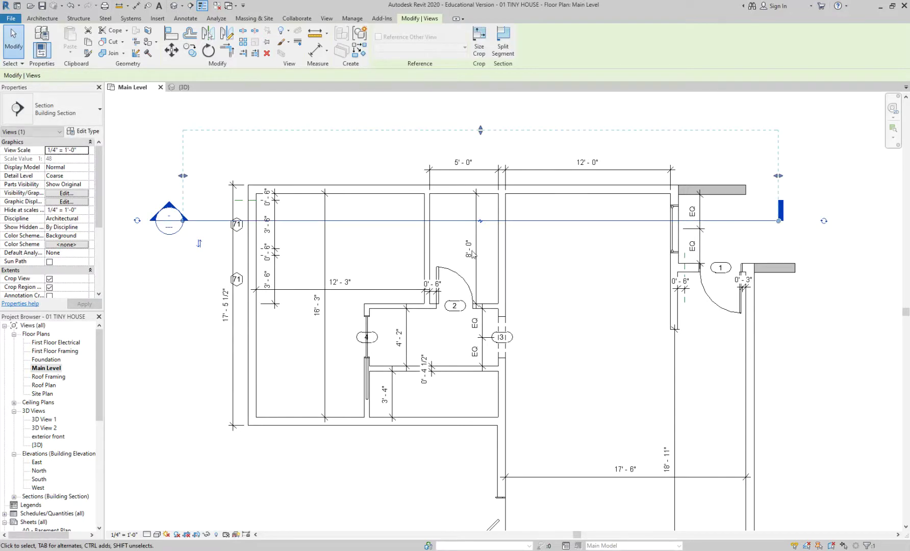
Pull the section's west view extent toward the house, and flip the viewing direction south and back to north
drag(187, 177, 200, 177)
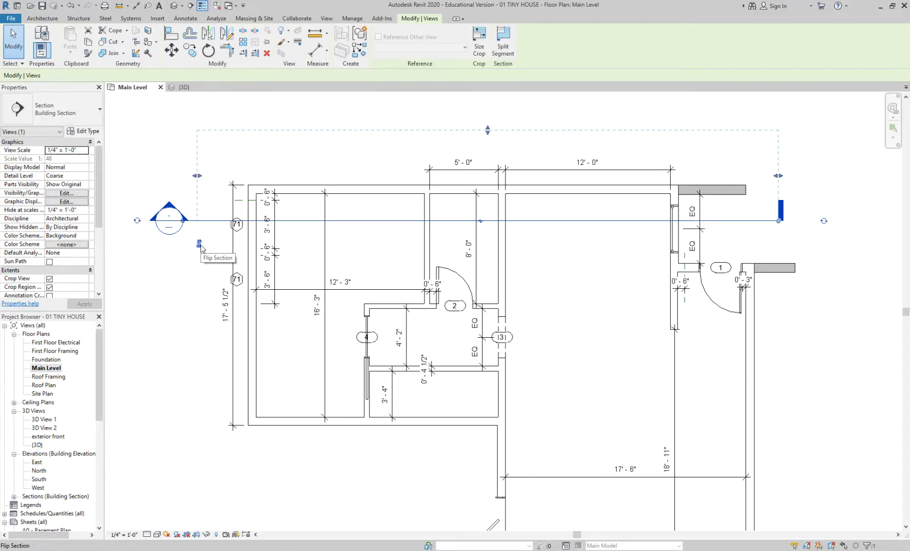
click(200, 245)
click(200, 197)
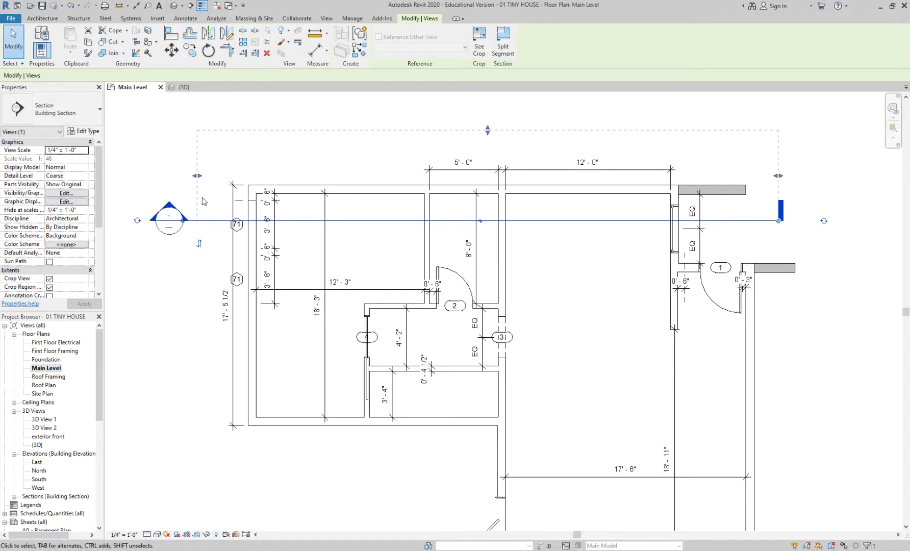
Cycle the section line's head and tail symbols through their options, returning to a head on the west and a tail on the east
click(138, 224)
click(139, 225)
click(138, 222)
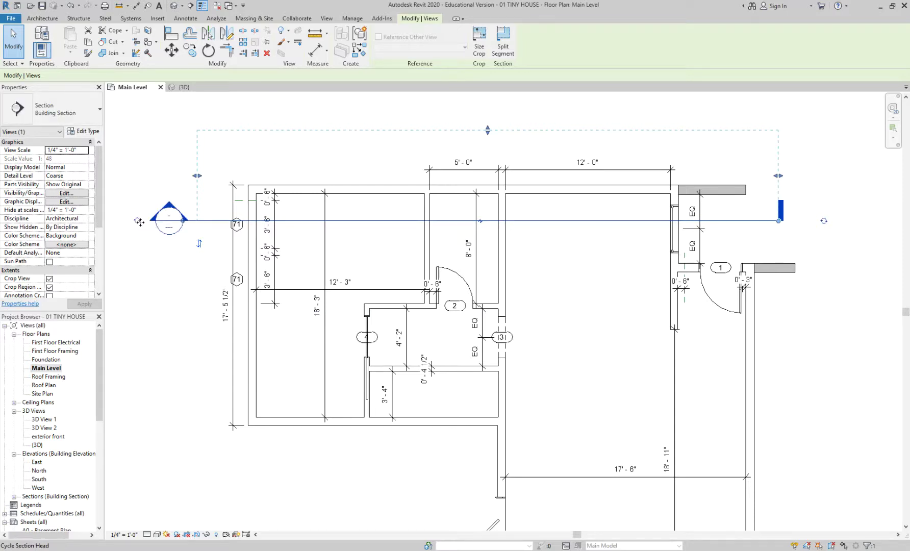
click(821, 221)
click(820, 221)
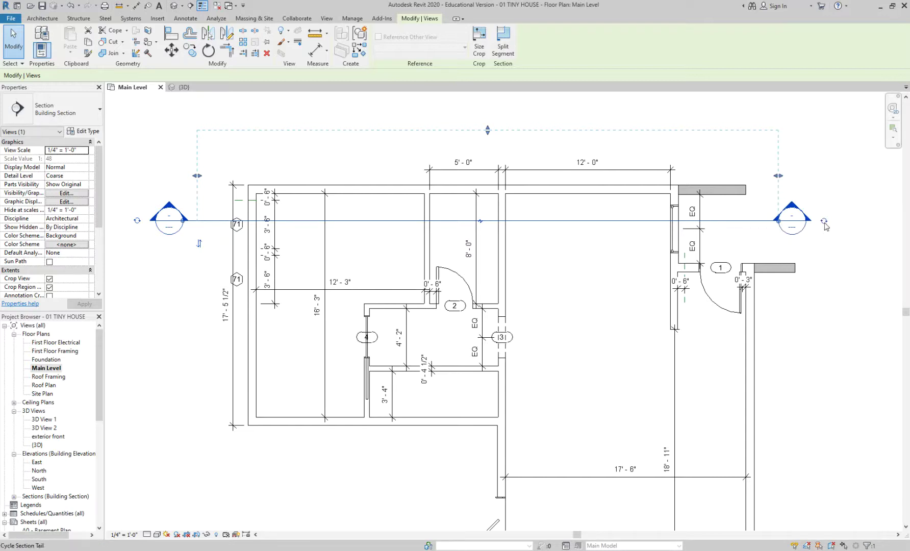
click(823, 221)
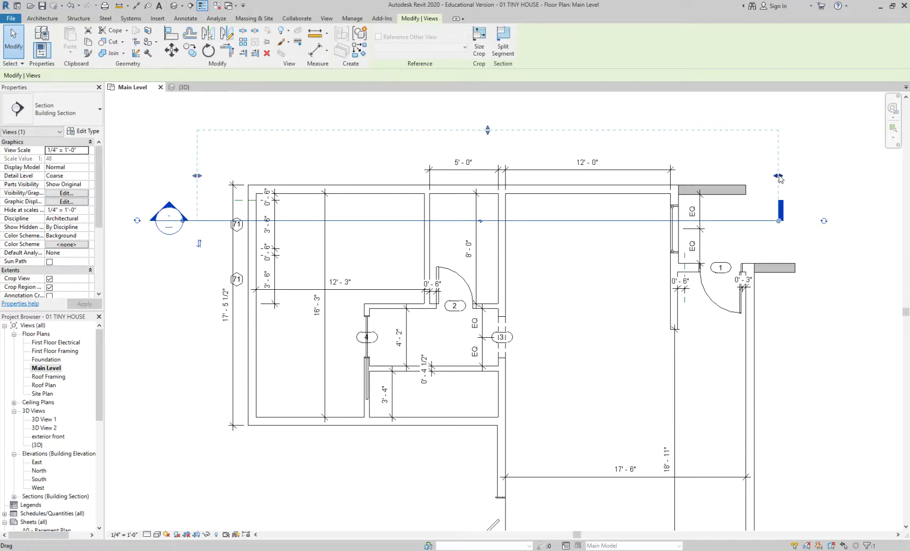
Pull the section's east and west view extents closer to the house and move the section line slightly south
drag(778, 175, 760, 179)
drag(196, 175, 216, 175)
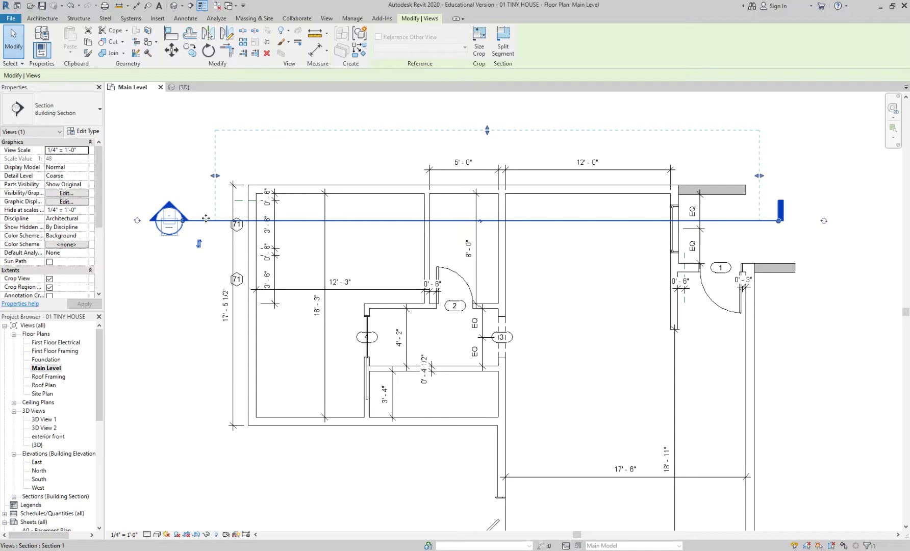
drag(205, 226, 206, 251)
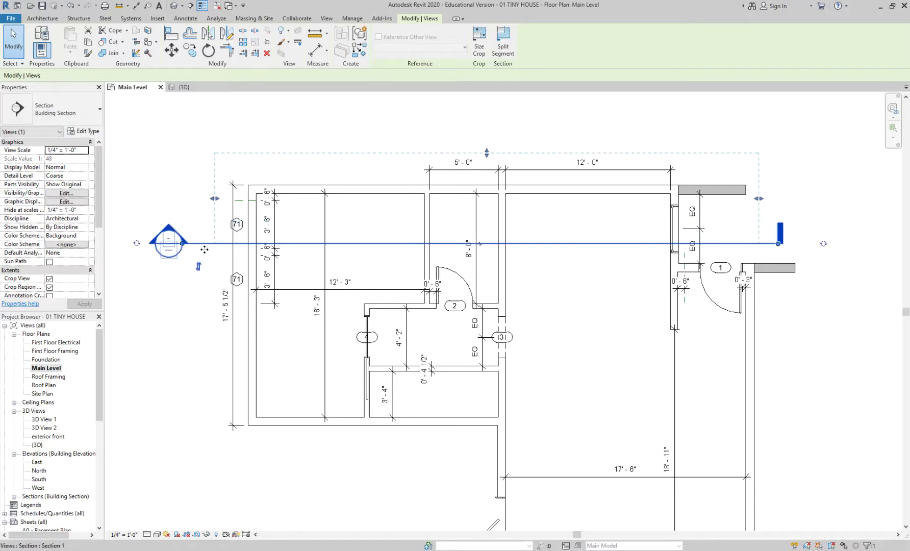
Move the section line north across the middle of the entry window and bring its head closer to the west wall
drag(205, 245, 206, 230)
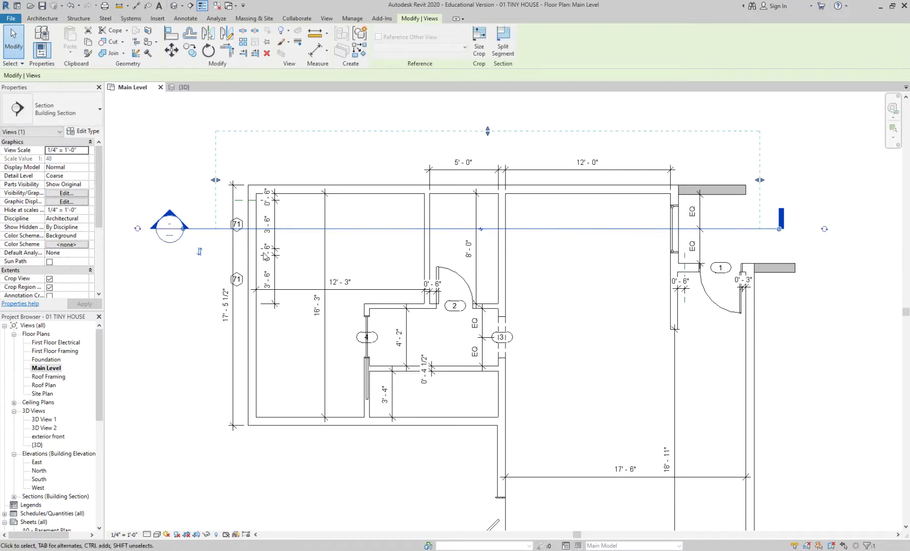
click(173, 301)
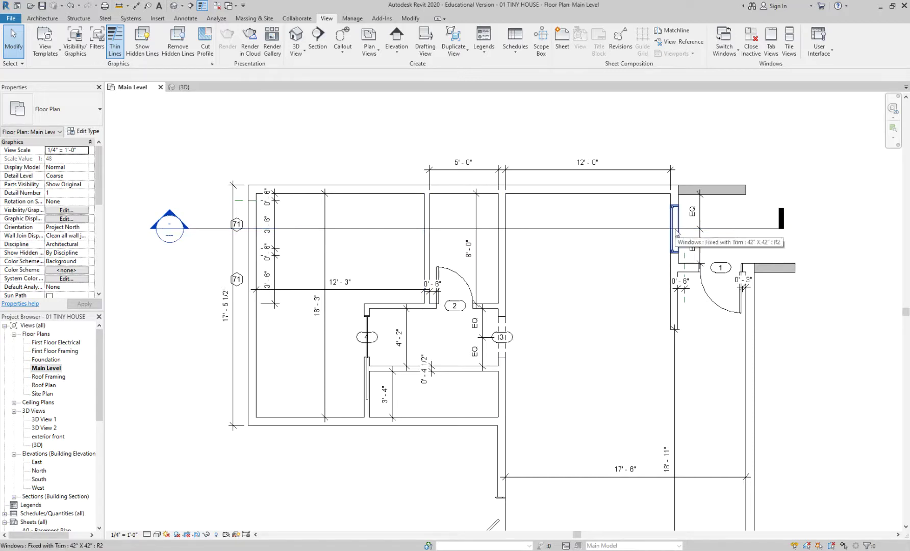
click(214, 228)
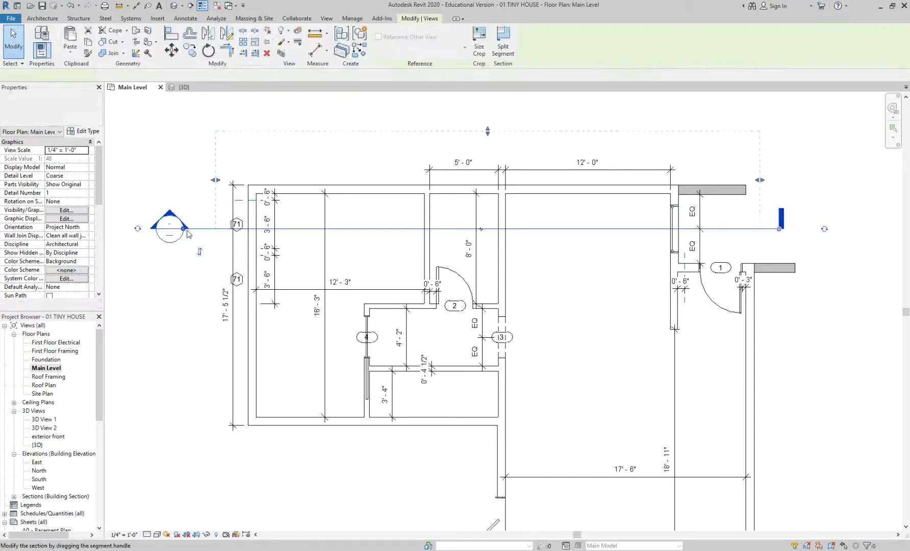
key(Escape)
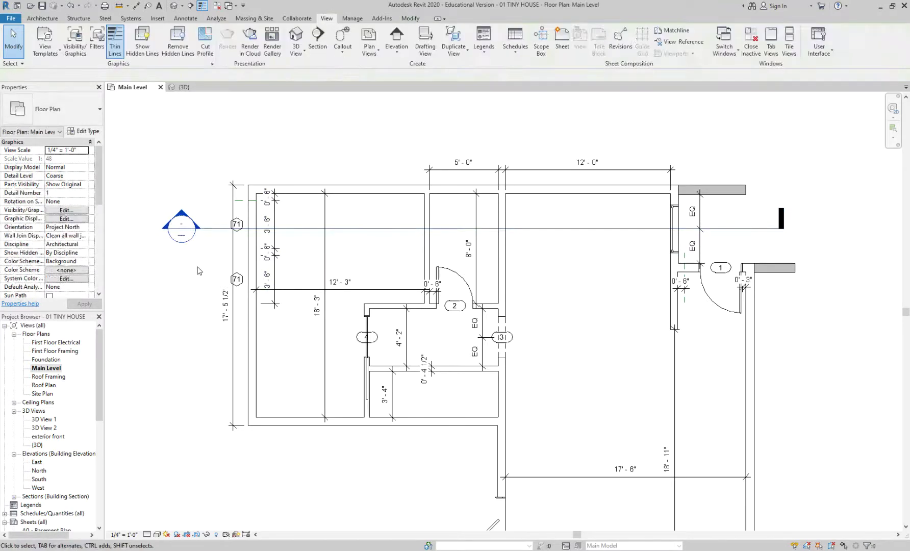
Nudge the section line slightly south and shorten its tail end toward the entry
click(209, 229)
drag(209, 229, 210, 235)
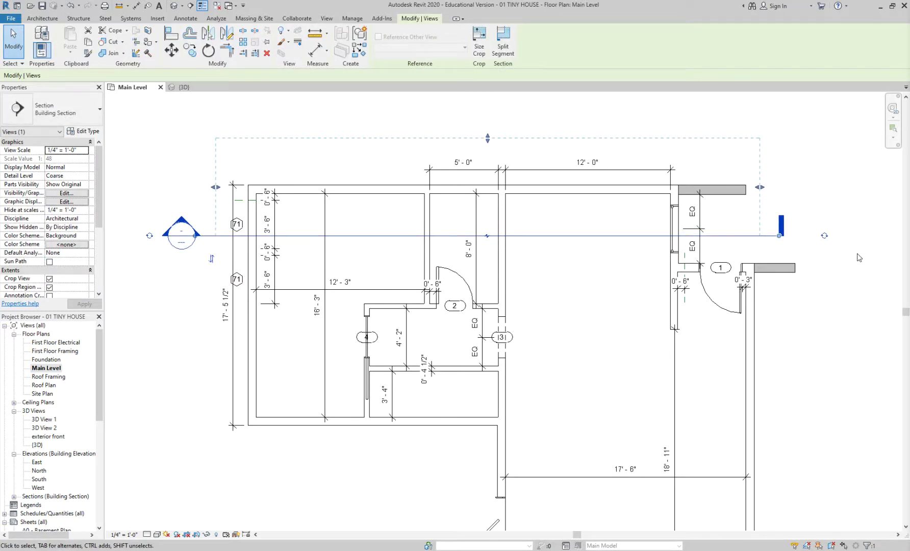
click(791, 228)
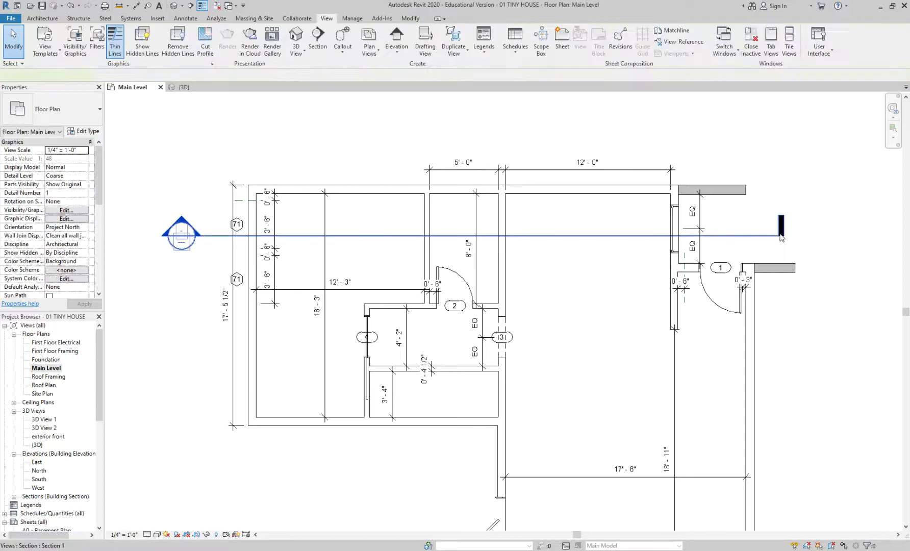
click(780, 235)
drag(780, 235, 767, 235)
click(770, 253)
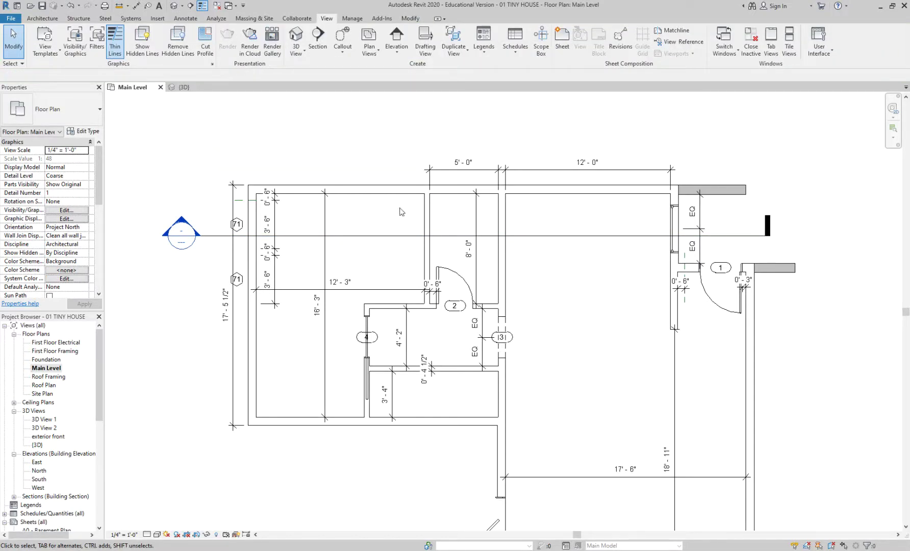
Open the view of the new building section and look over its cut walls, windows and levels
scroll(183, 224, up, 2)
scroll(182, 219, down, 1)
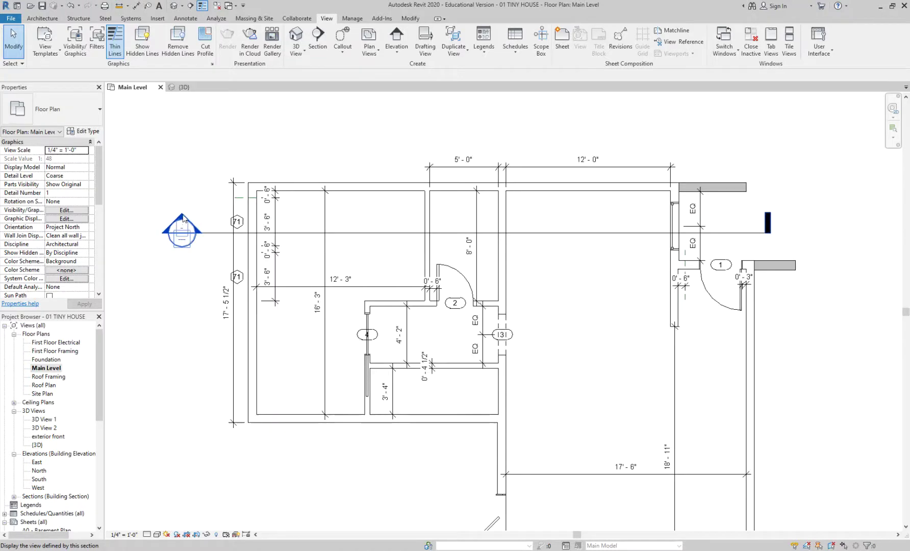
double_click(183, 220)
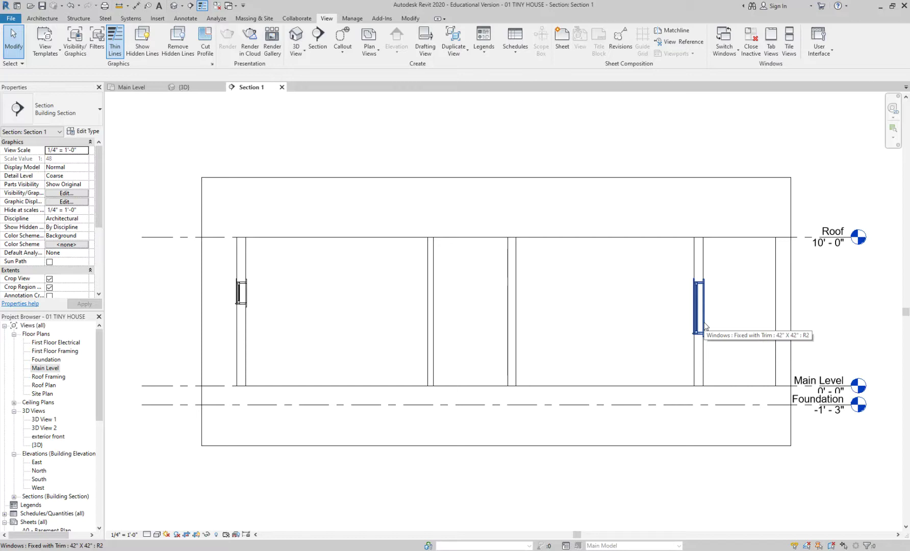
middle_drag(715, 309, 700, 285)
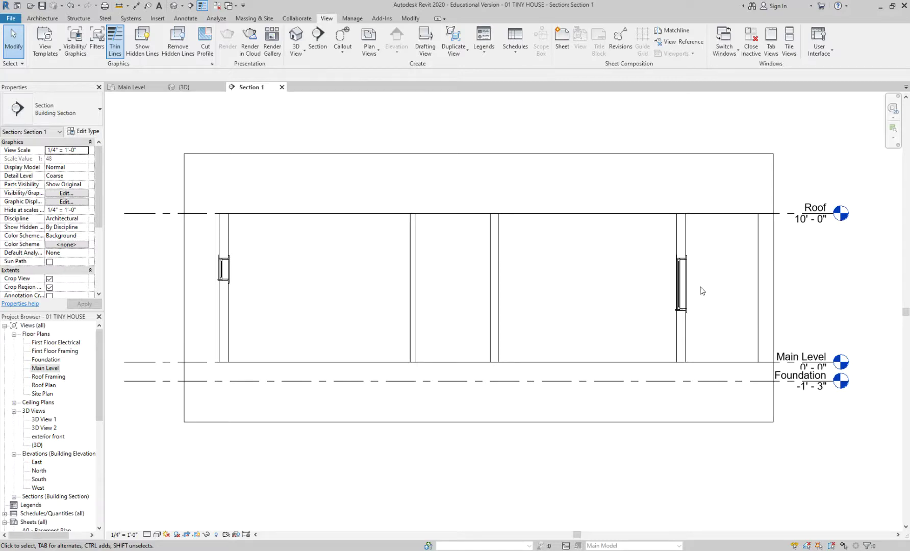
middle_drag(634, 368, 604, 362)
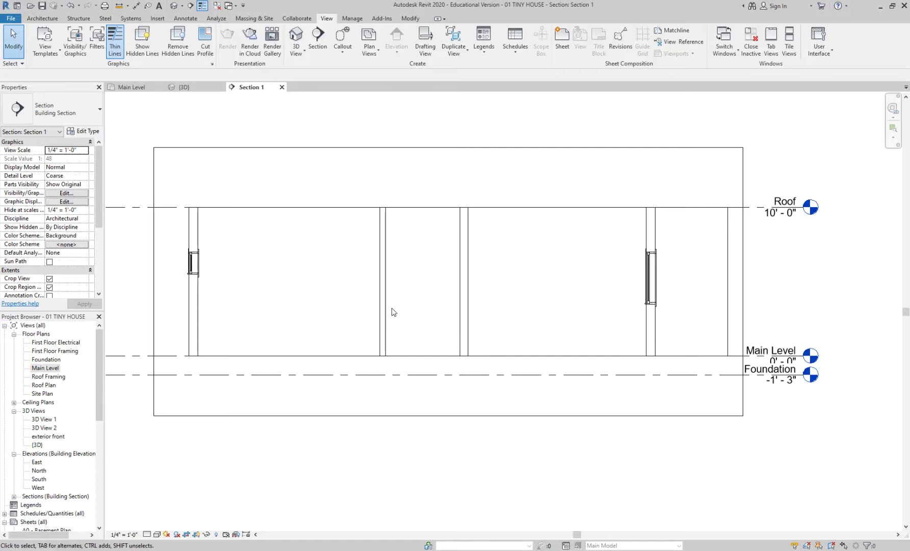
middle_drag(497, 281, 564, 273)
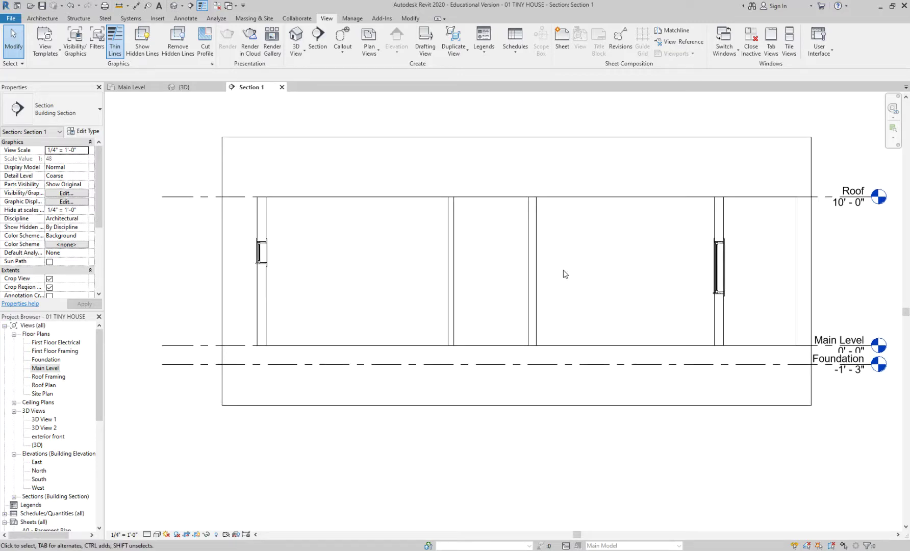
middle_drag(456, 183, 442, 186)
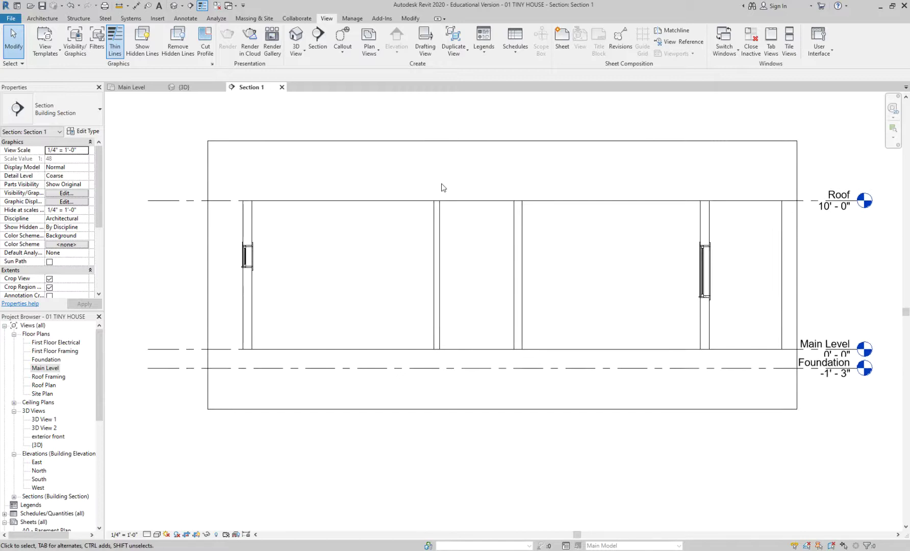
Tile the open views, giving the Main Level plan the large pane beside the 3D and section views, and fit the plan in it
key(w)
key(t)
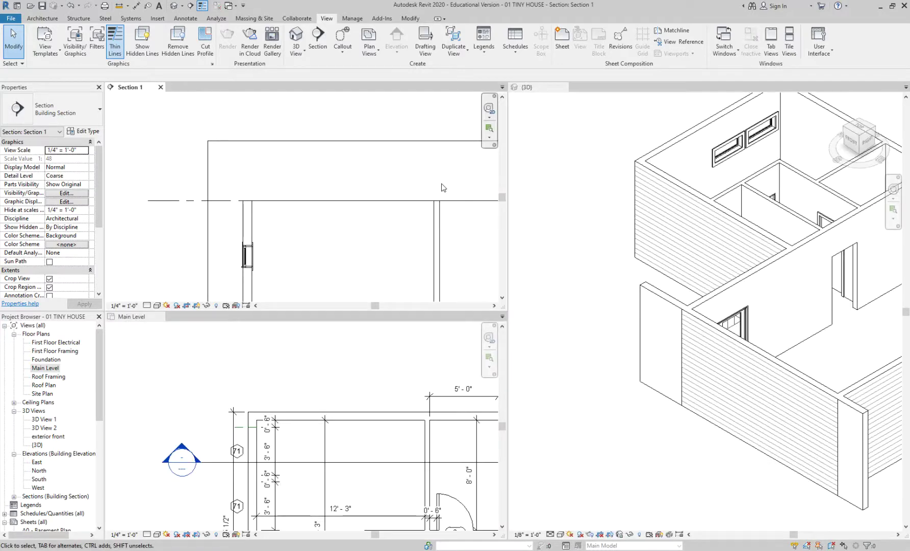
scroll(372, 167, down, 2)
middle_drag(588, 251, 570, 251)
key(w)
key(t)
click(563, 194)
scroll(567, 198, down, 2)
middle_drag(672, 219, 627, 218)
Fit Section 1 and the 3D house model within their tiled panes, and make the Main Level plan active again
click(208, 217)
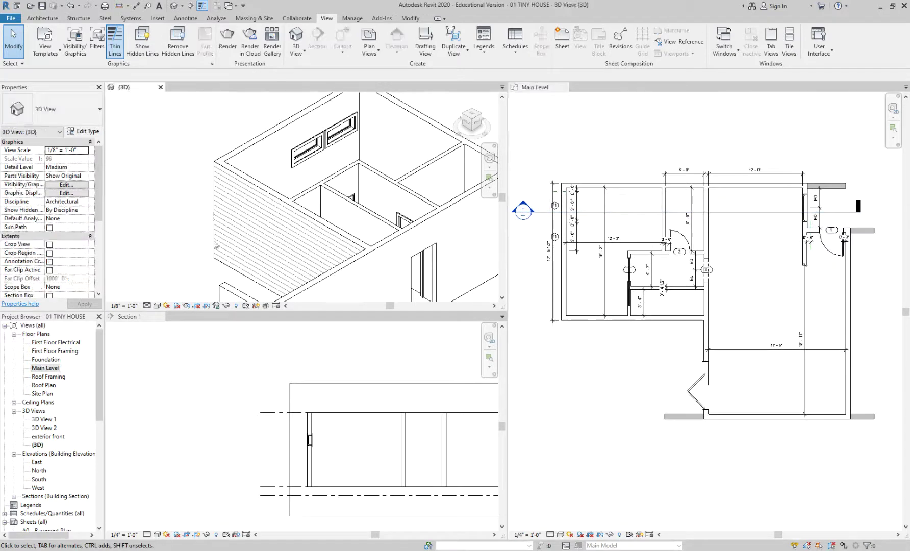
click(224, 371)
scroll(428, 455, down, 1)
middle_drag(427, 459, 310, 437)
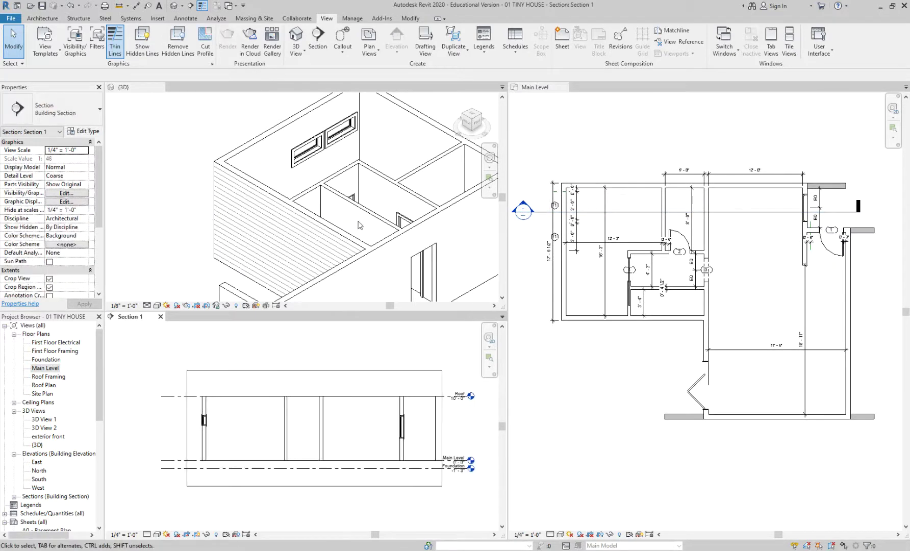
scroll(360, 182, down, 1)
click(279, 210)
scroll(279, 209, down, 2)
middle_drag(391, 284, 355, 221)
scroll(356, 230, up, 2)
click(646, 392)
middle_drag(646, 390, 649, 389)
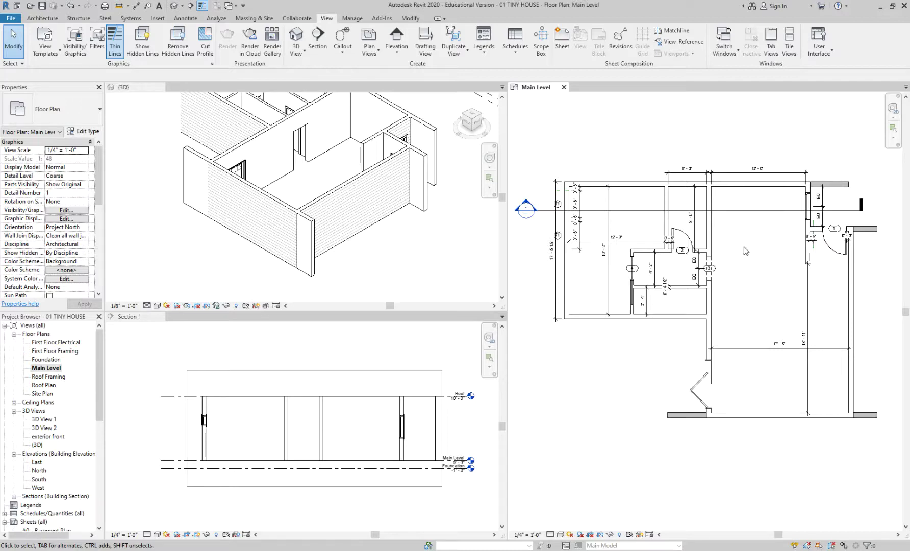
click(42, 18)
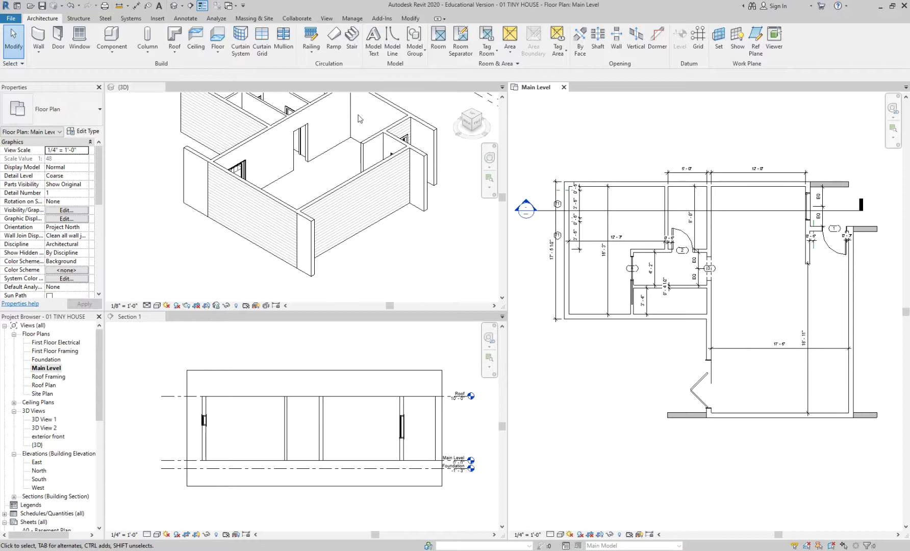
click(219, 36)
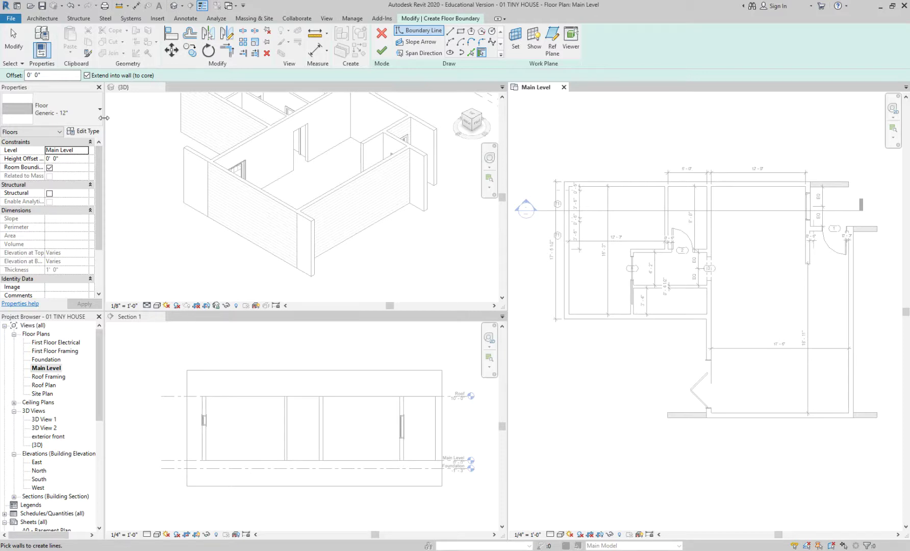
click(83, 115)
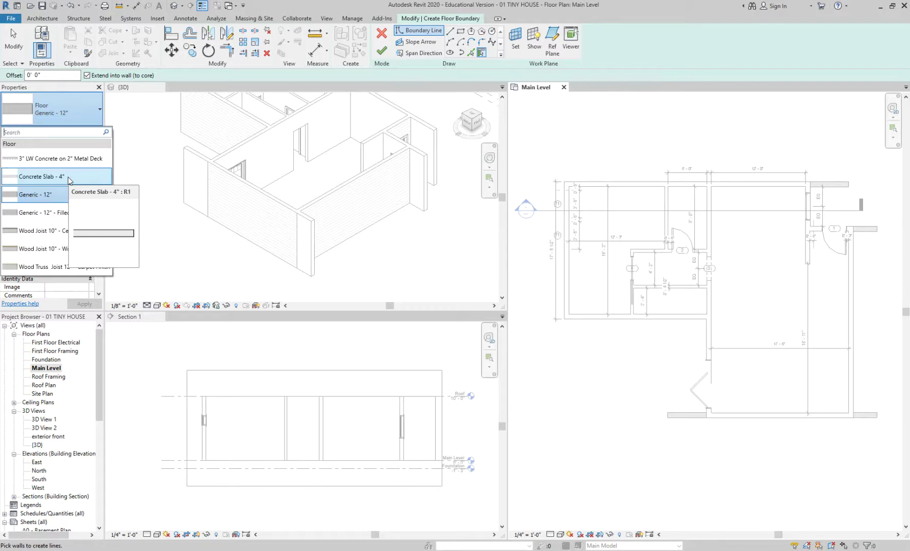
click(70, 176)
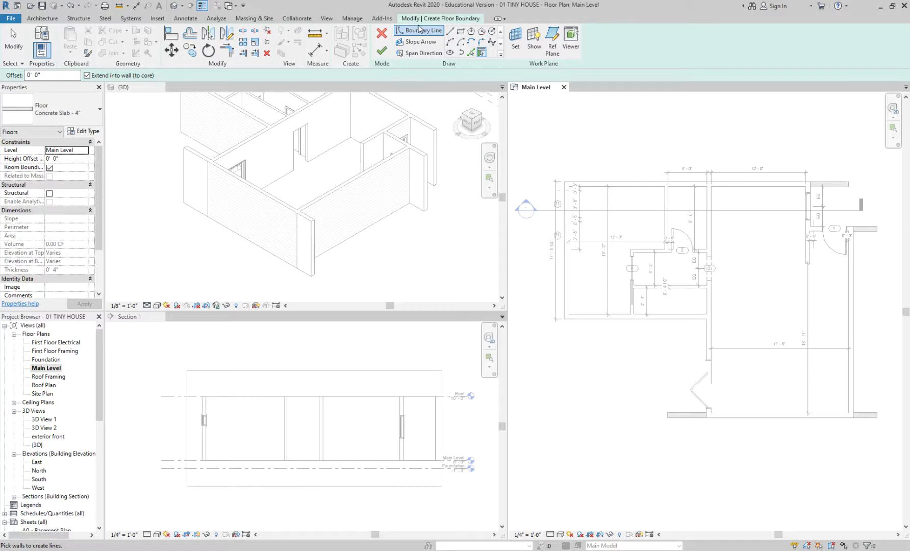
click(48, 21)
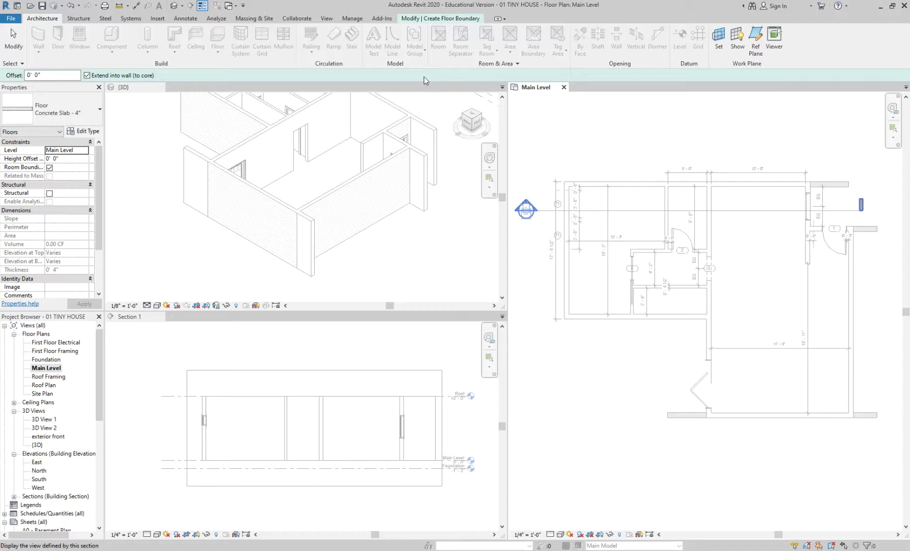
click(458, 19)
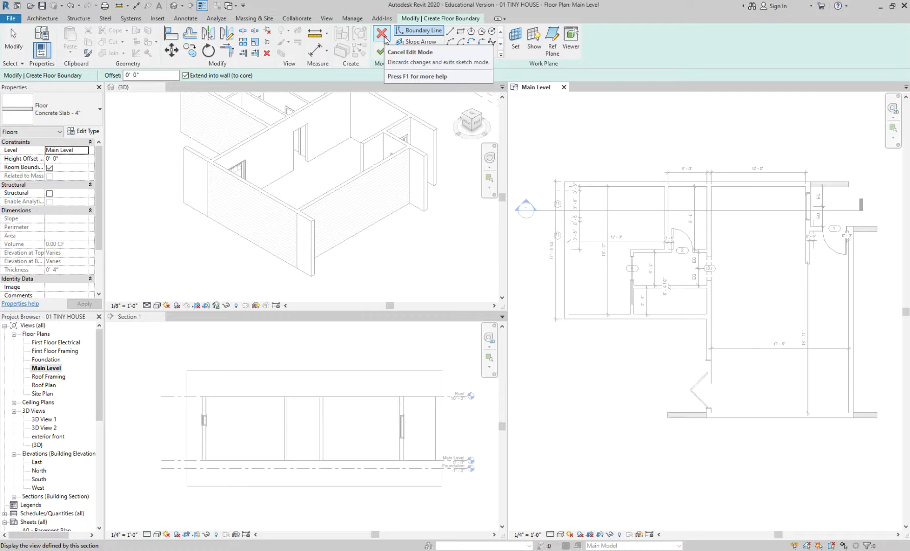
key(Escape)
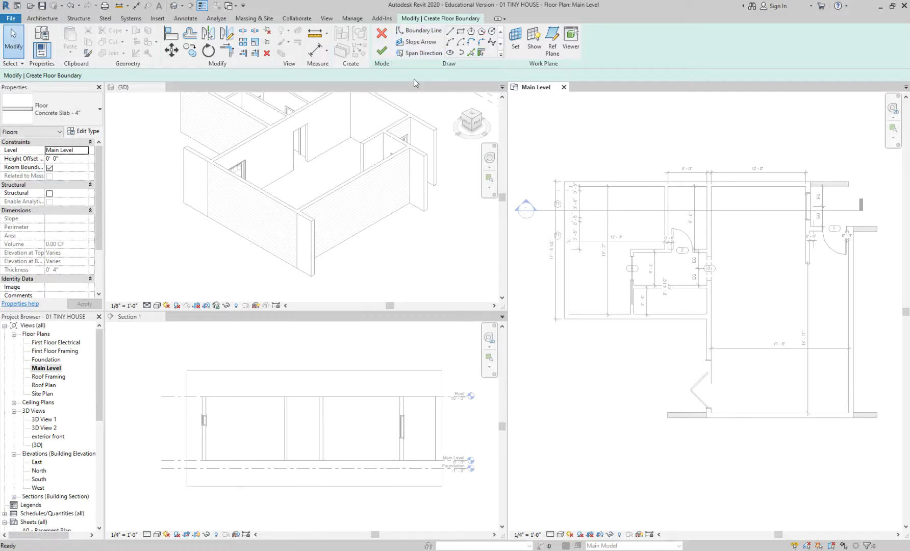
click(381, 33)
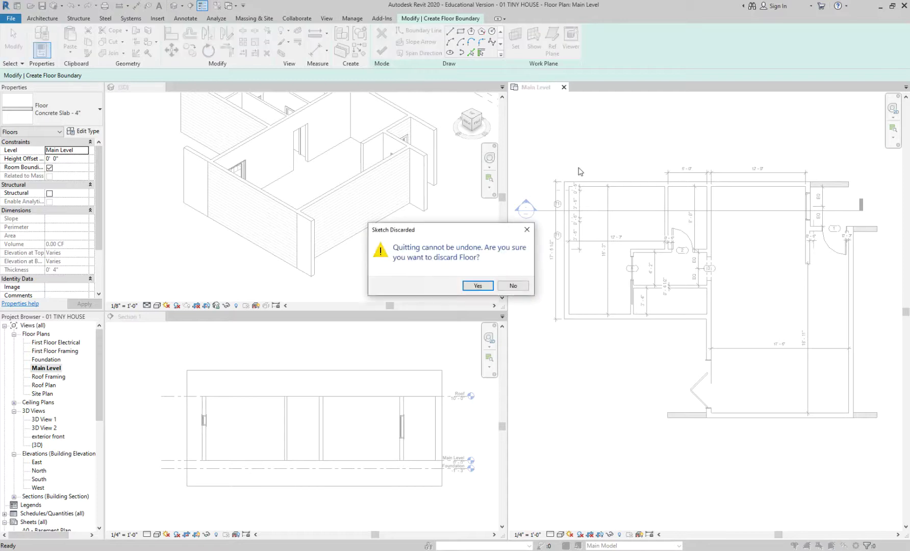
click(478, 286)
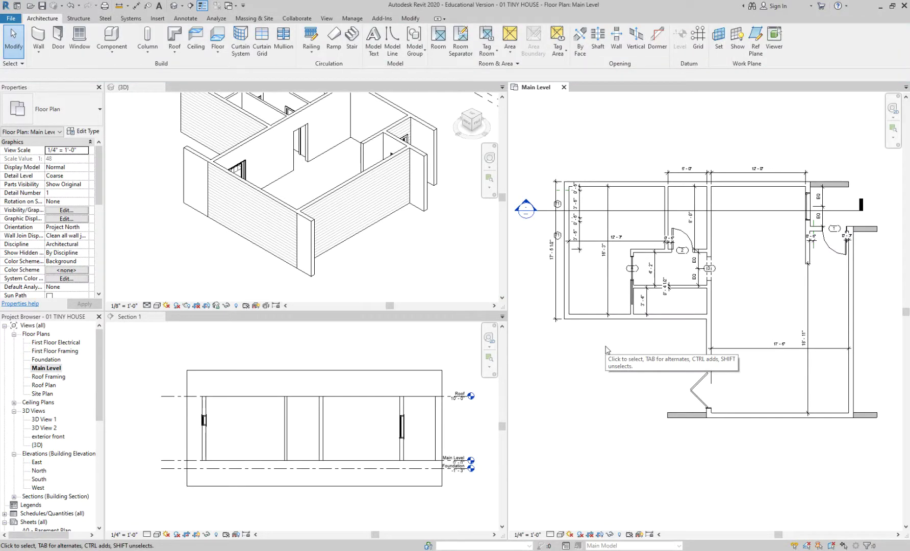
Start a floor sketch on the Main Level using the Concrete Slab - 4" floor type
click(217, 36)
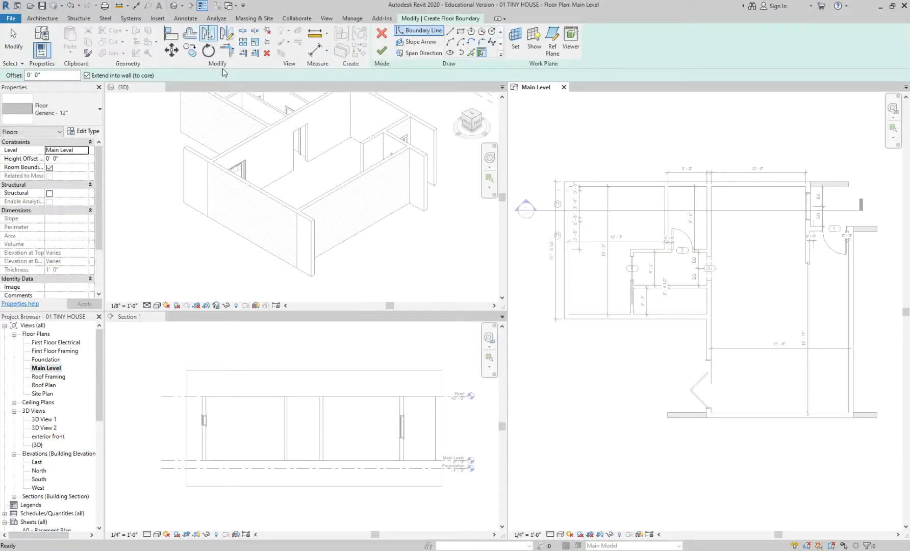
click(80, 115)
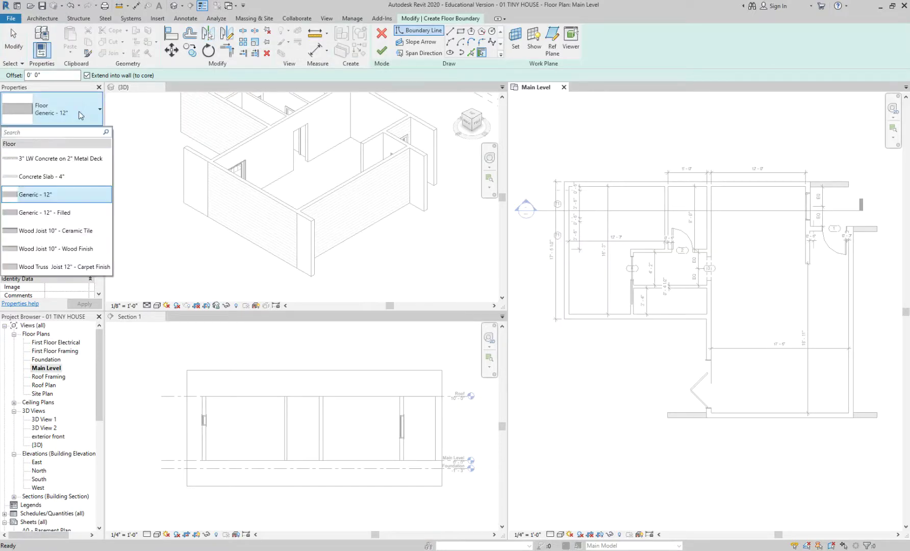
mouse_move(70, 180)
click(70, 177)
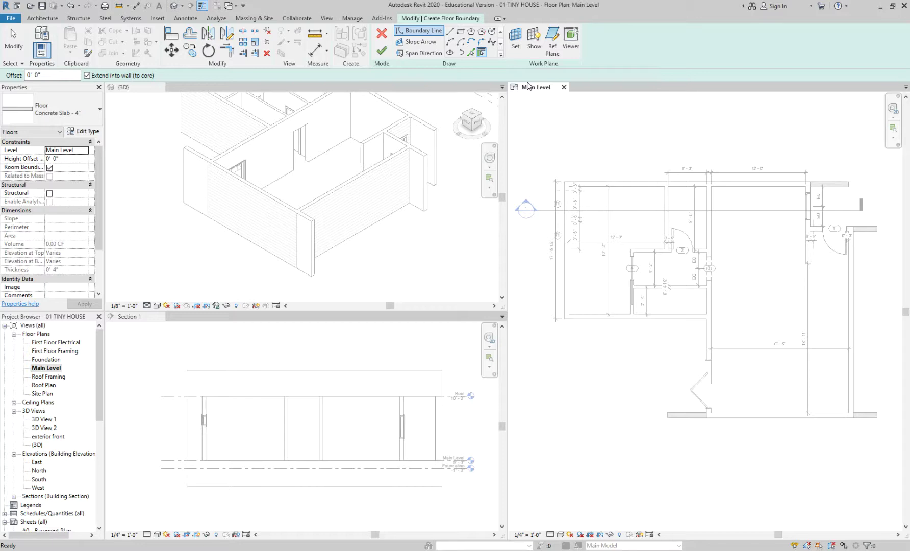
Draw a straight floor boundary line about 30'-2" long along the inner face of the upper exterior wall, starting at the house's upper-left corner
middle_drag(593, 138, 583, 129)
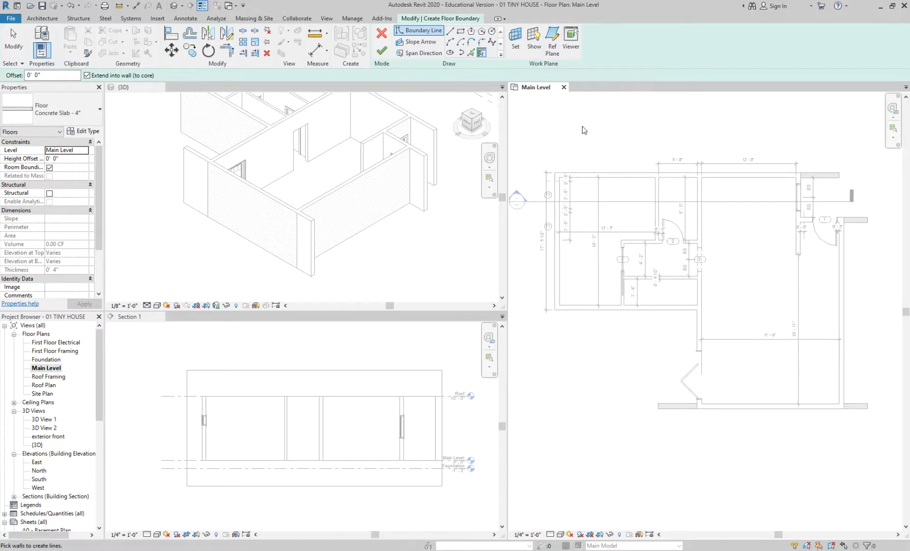
click(451, 33)
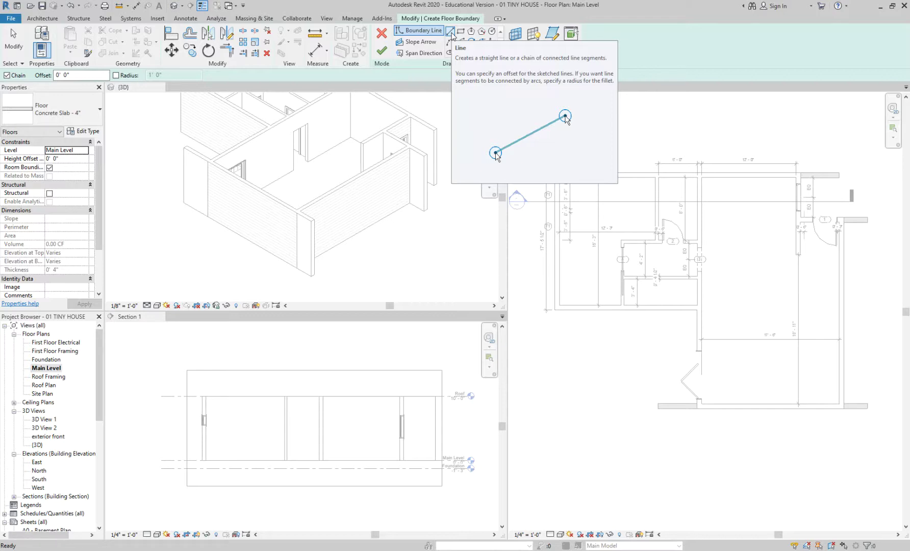
click(450, 32)
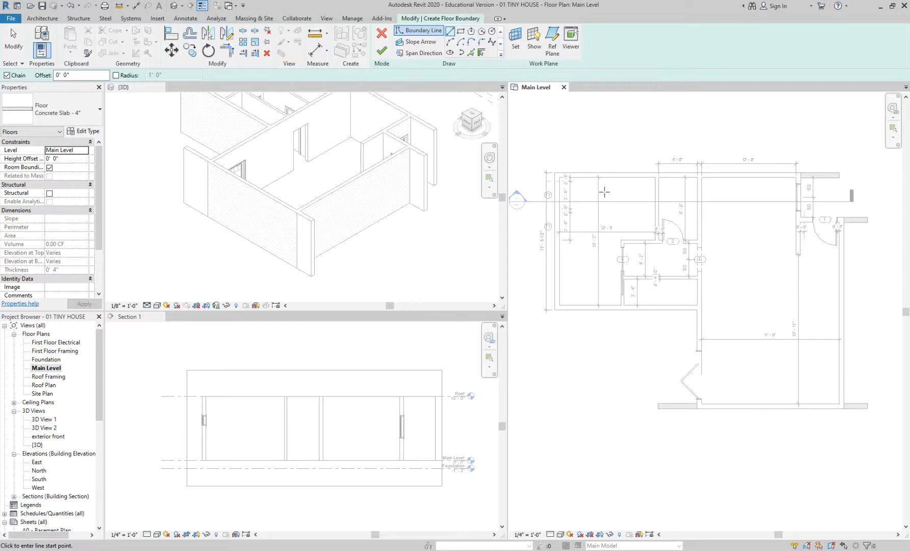
scroll(578, 187, up, 2)
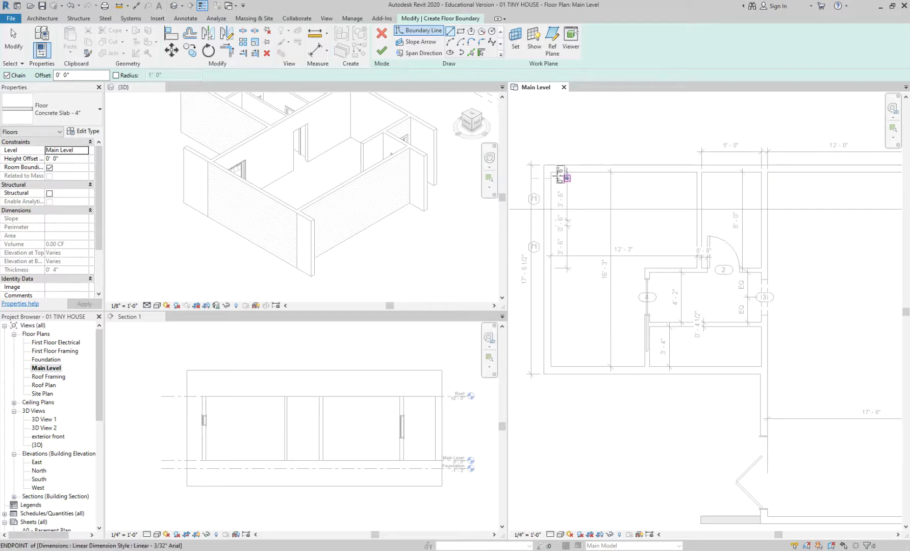
click(551, 172)
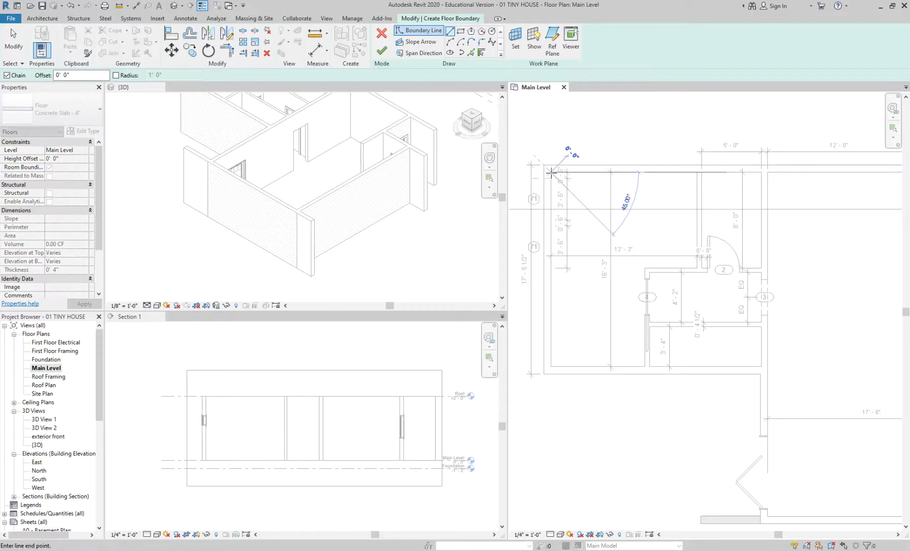
scroll(551, 172, down, 2)
scroll(823, 175, up, 3)
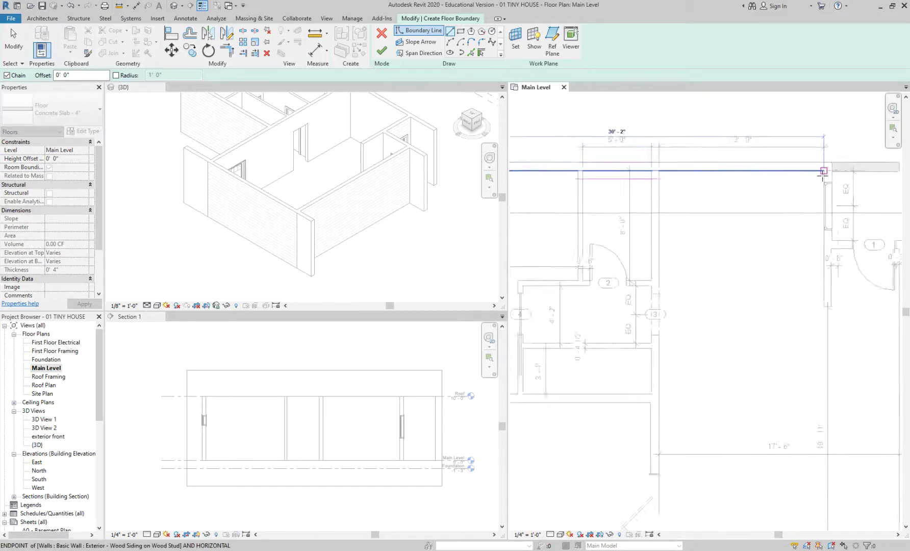
scroll(823, 172, down, 2)
click(823, 171)
Continue the boundary 5'-8 1/4" down the window wall and 5'-6" across the wall with entry door 1
scroll(818, 188, down, 2)
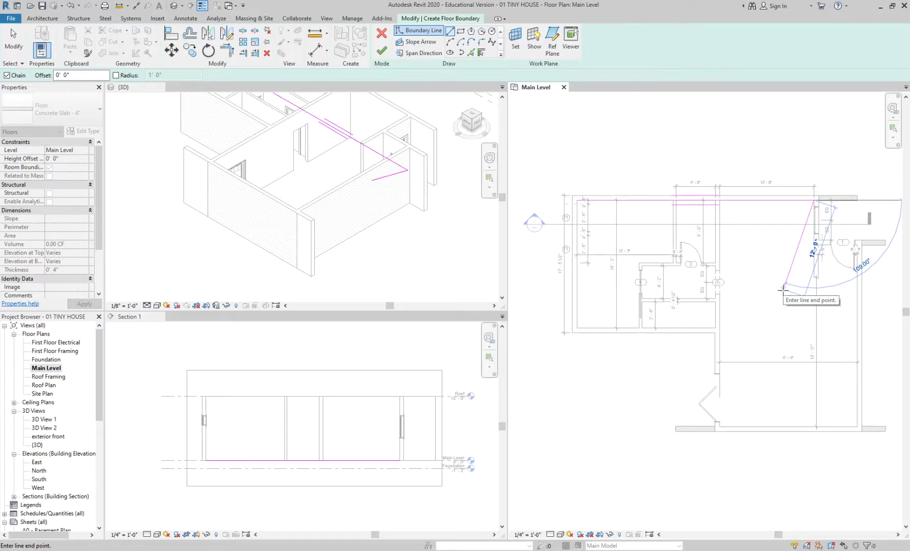
scroll(811, 232, up, 5)
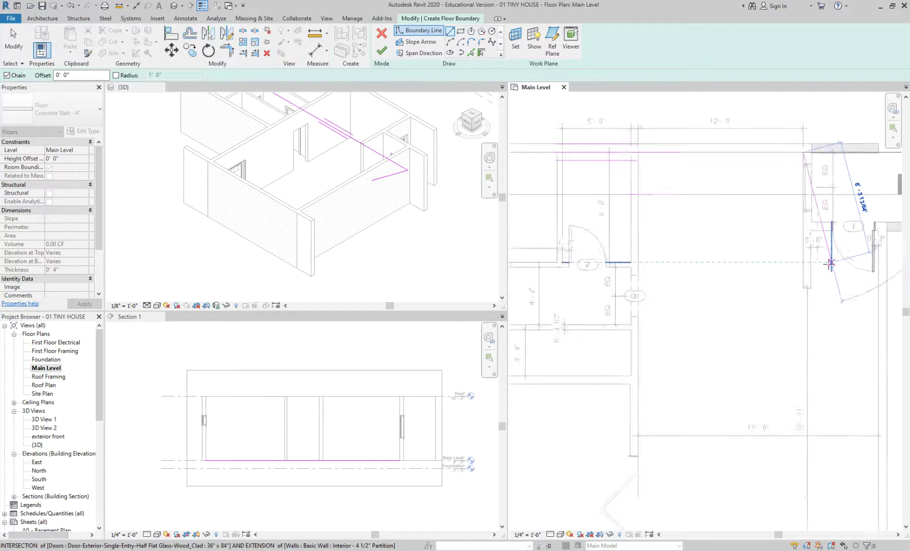
scroll(825, 199, down, 3)
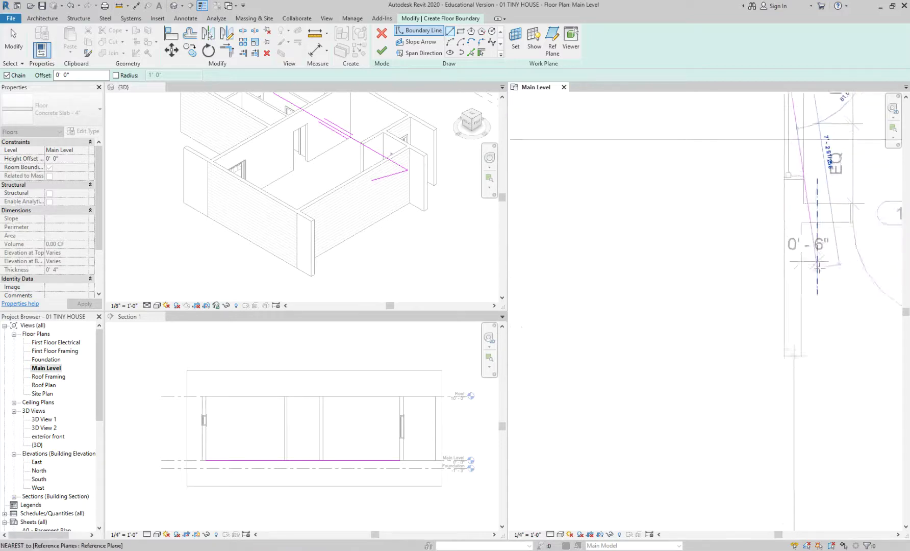
scroll(662, 387, up, 1)
scroll(653, 398, up, 1)
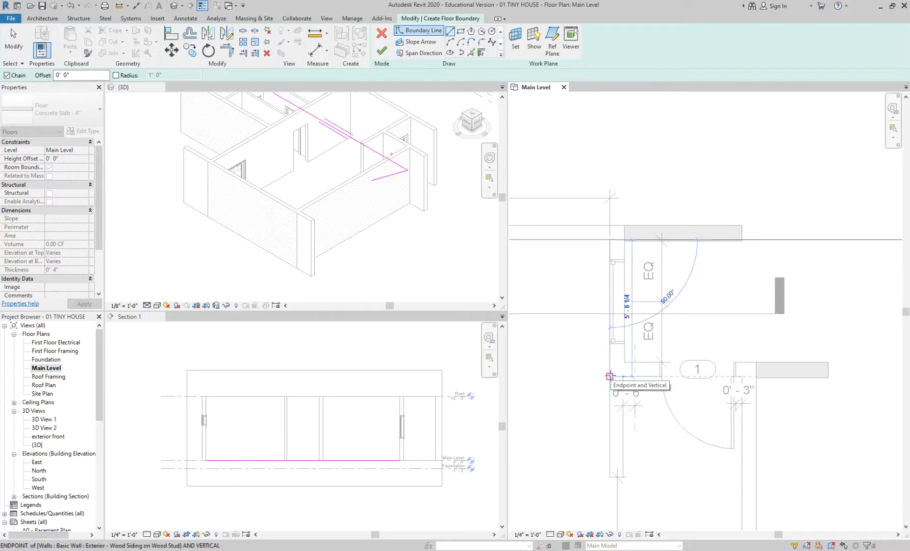
click(609, 376)
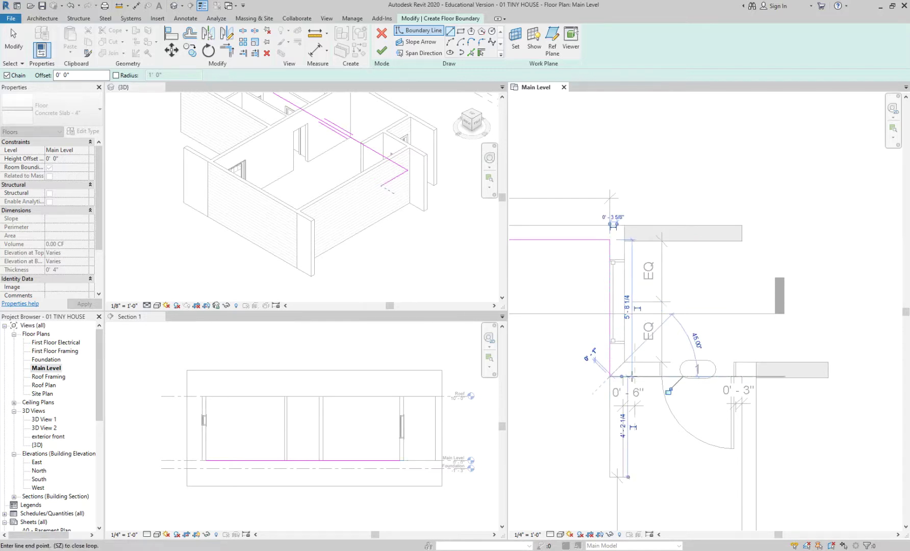
click(741, 376)
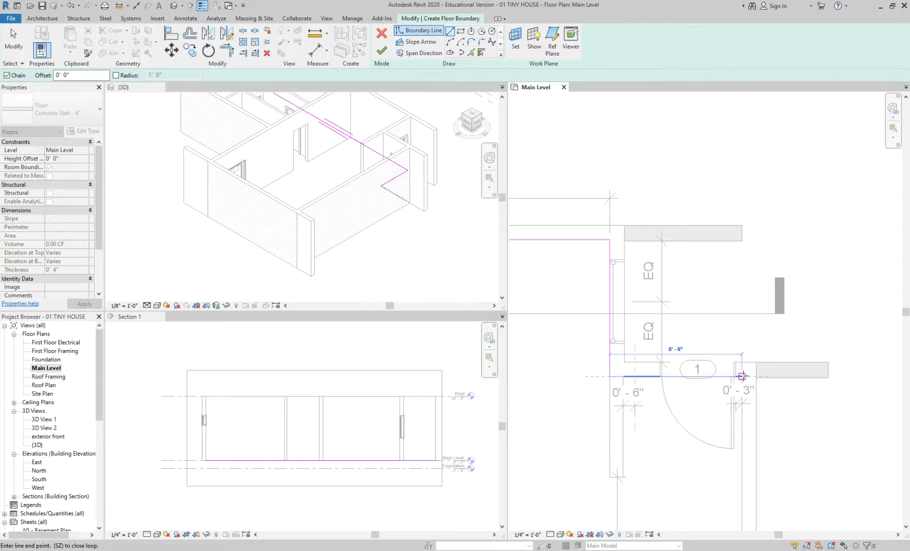
Add floor boundary lines by picking the large room's right-hand and lower exterior walls
scroll(741, 376, down, 2)
middle_drag(810, 489, 818, 245)
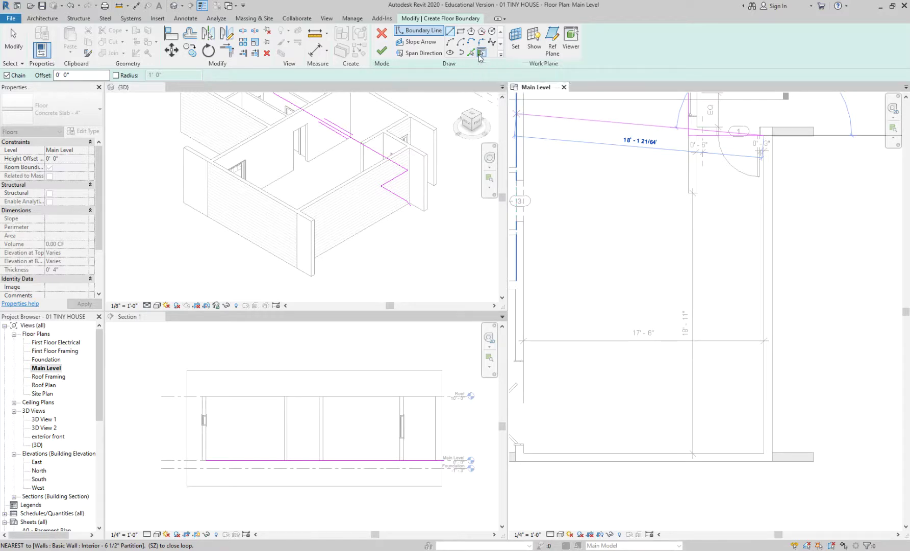
click(480, 53)
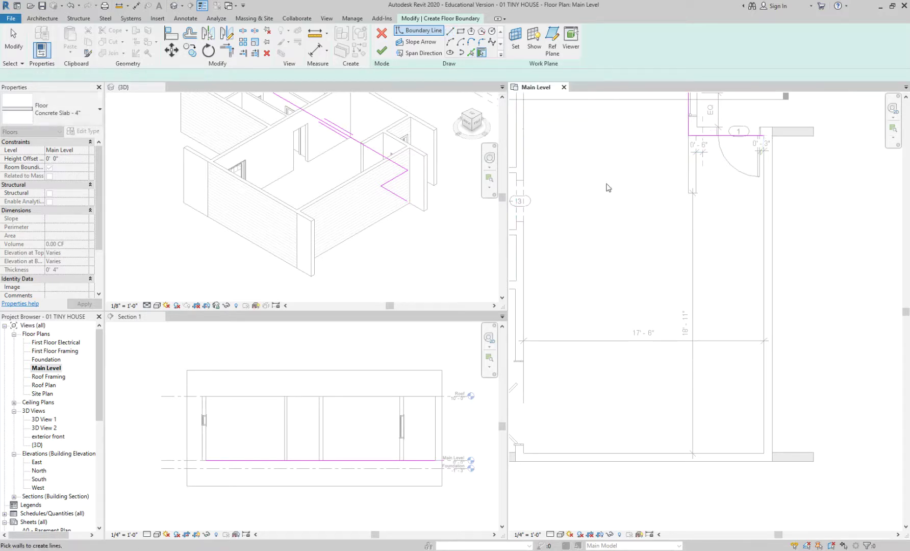
click(764, 250)
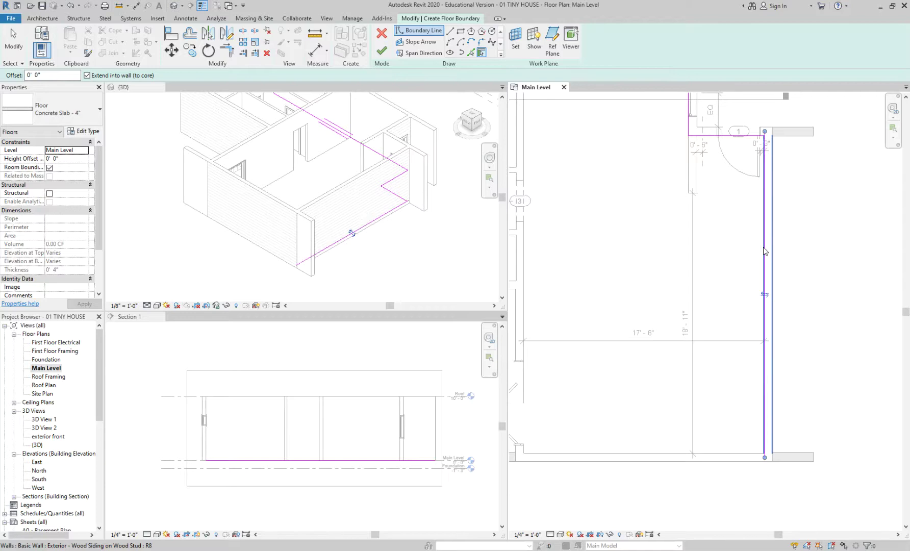
click(729, 459)
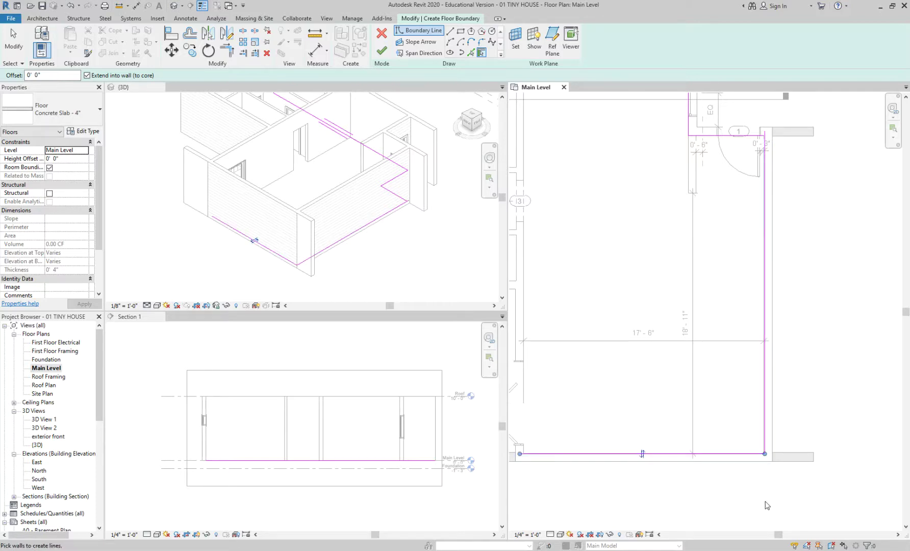
Pick the exterior wall above the folding door and the bedroom wing's lower exterior wall as further floor boundary lines
scroll(781, 426, up, 6)
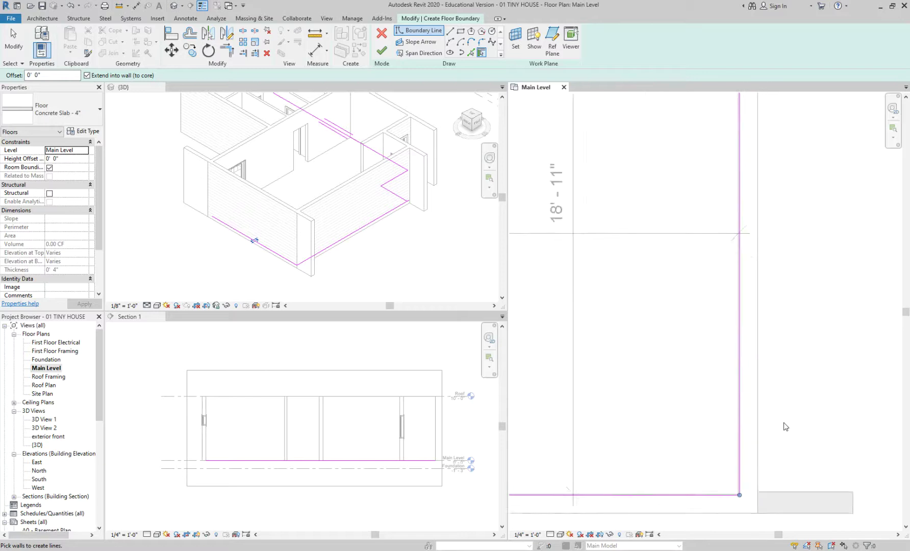
scroll(767, 408, down, 5)
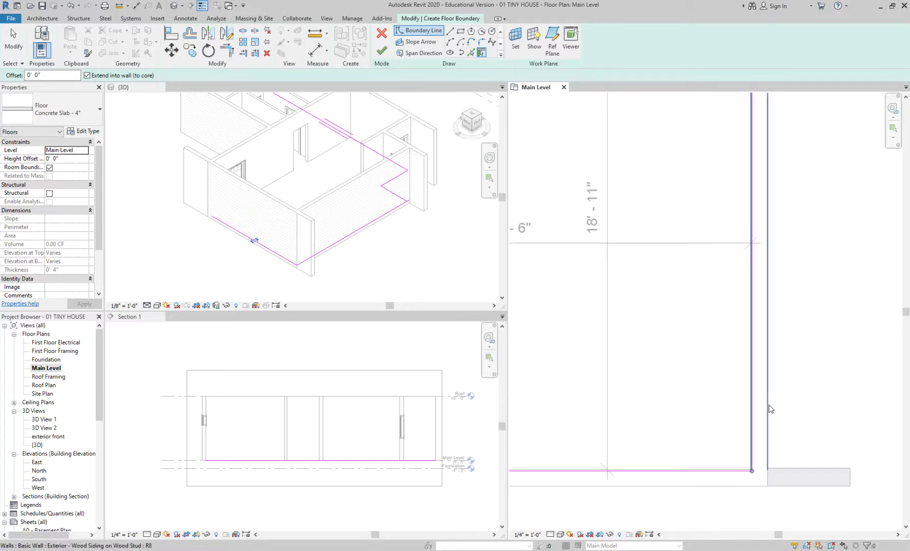
scroll(843, 387, down, 4)
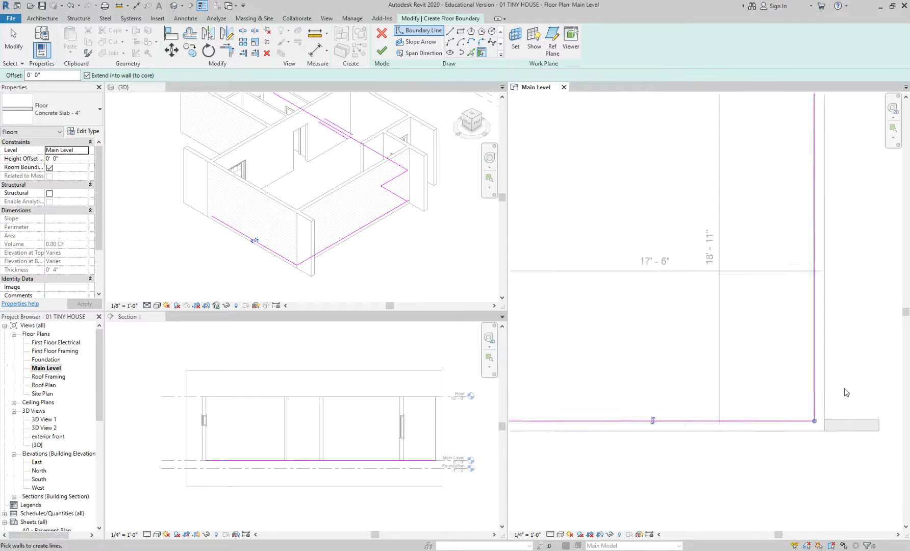
middle_drag(613, 346, 698, 367)
scroll(599, 412, down, 2)
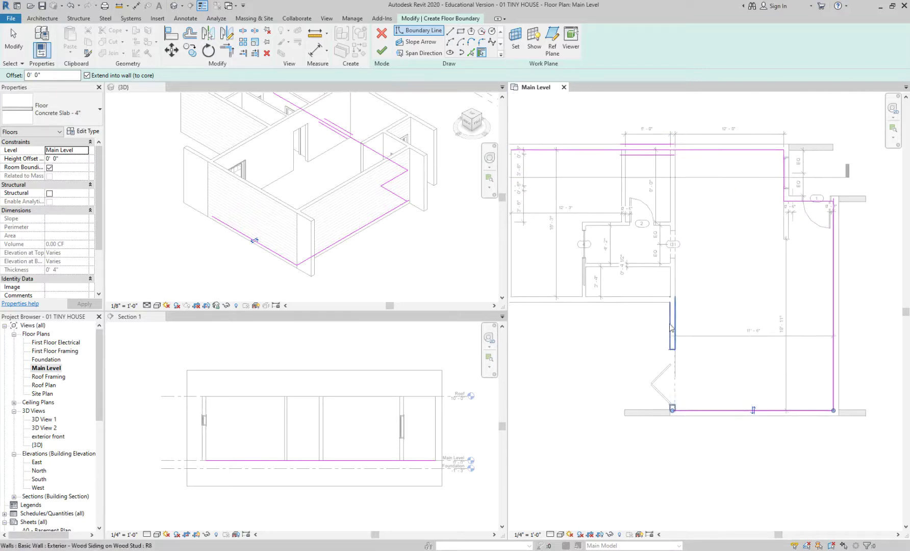
click(676, 324)
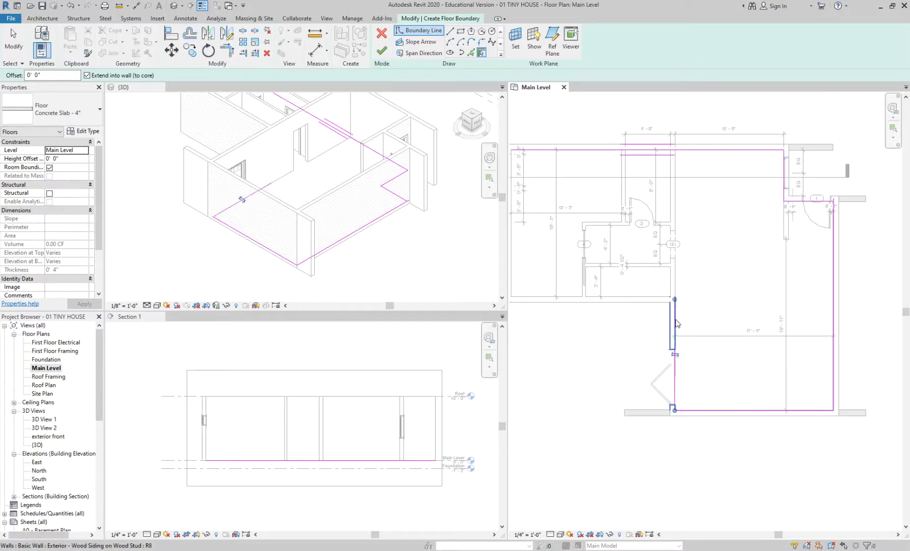
click(660, 297)
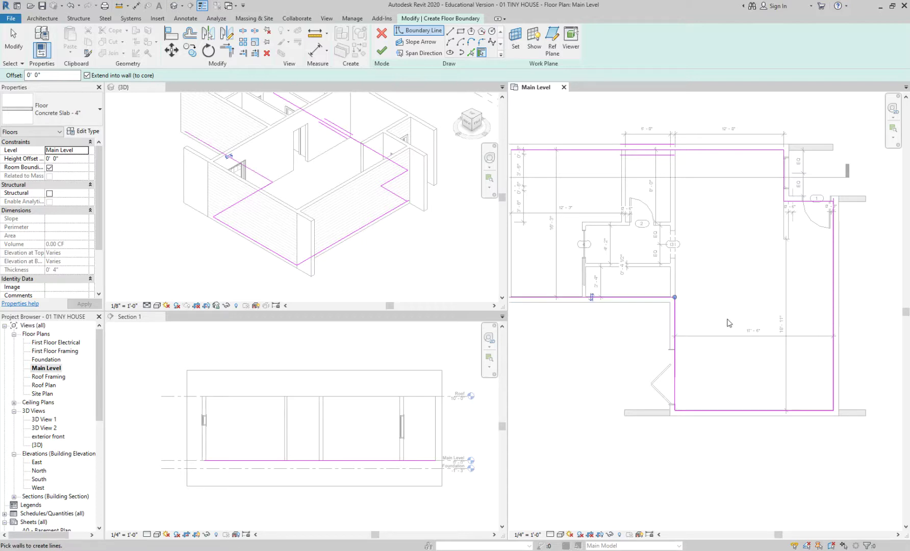
Draw a straight boundary line up the bedroom wing's left exterior wall from its lower corner to the upper corner
scroll(729, 294, down, 3)
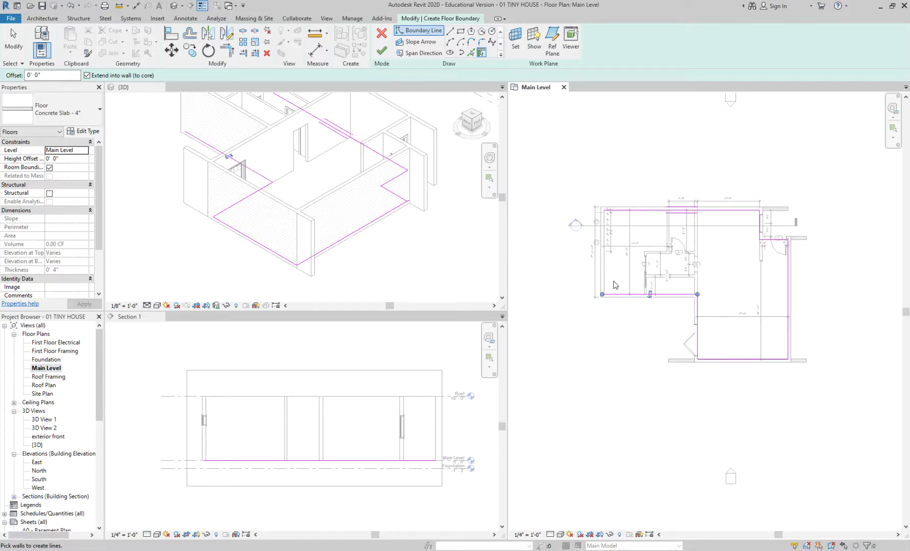
click(450, 32)
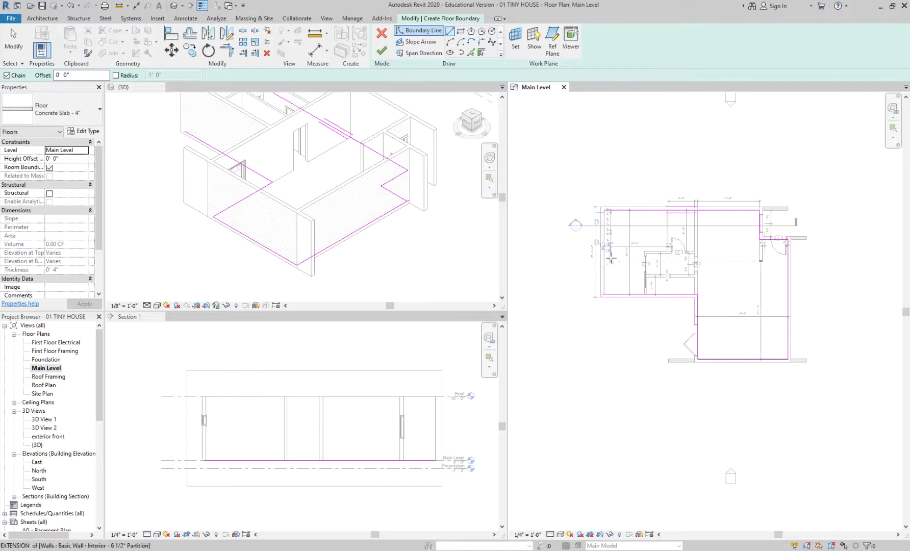
scroll(606, 337, up, 4)
scroll(606, 337, up, 2)
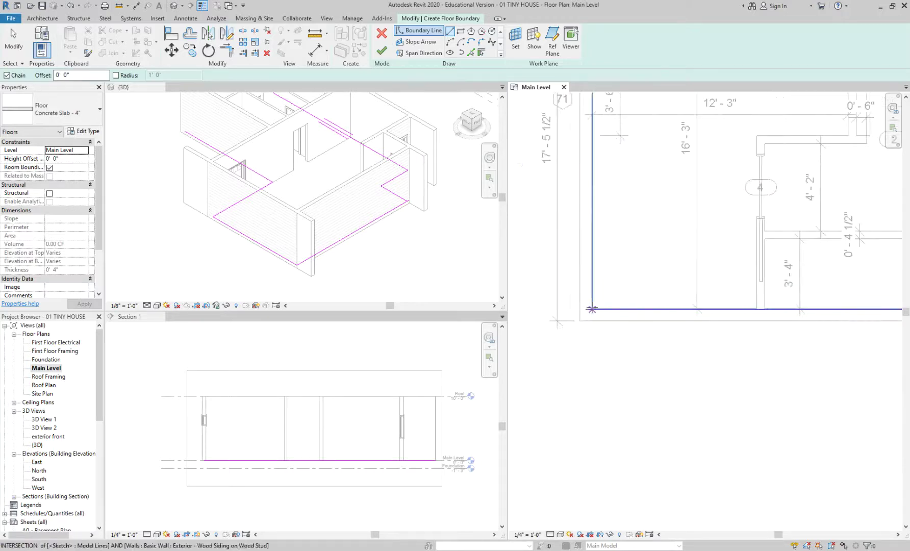
click(591, 308)
scroll(591, 307, down, 2)
middle_drag(619, 228, 616, 367)
scroll(597, 275, up, 3)
click(586, 242)
scroll(645, 252, down, 5)
key(Escape)
scroll(634, 405, up, 4)
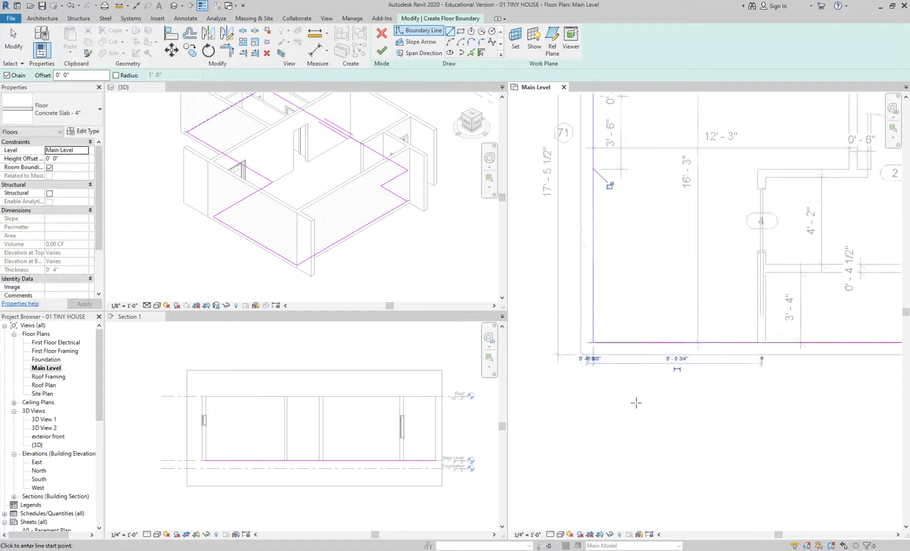
Try to finish the floor sketch, read the error message, and return to editing the boundary
scroll(618, 410, down, 5)
middle_drag(773, 353, 767, 288)
scroll(734, 276, up, 1)
scroll(760, 282, up, 1)
scroll(760, 283, down, 1)
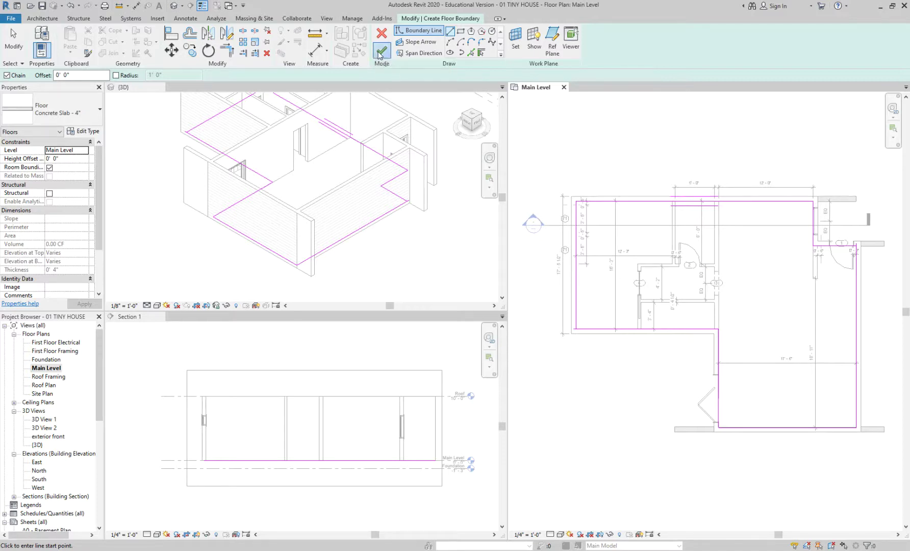
click(380, 50)
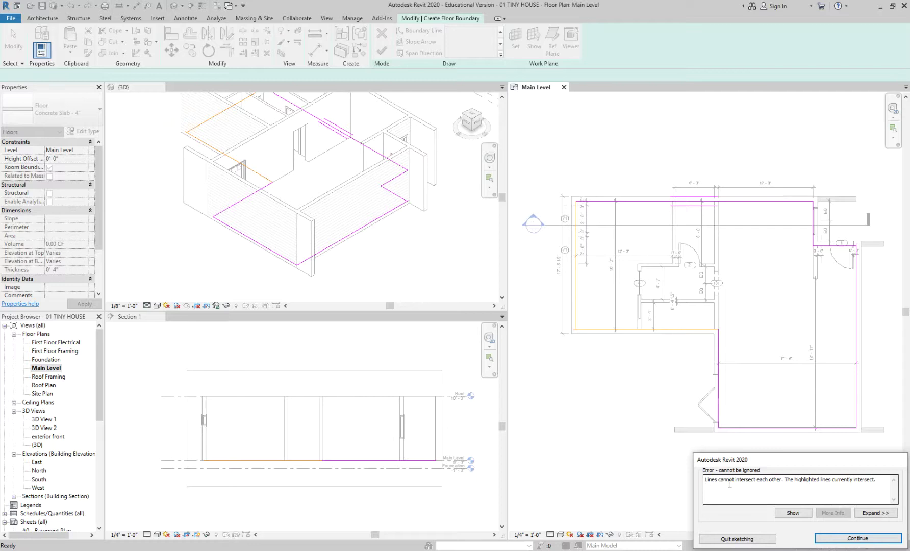
drag(707, 479, 876, 480)
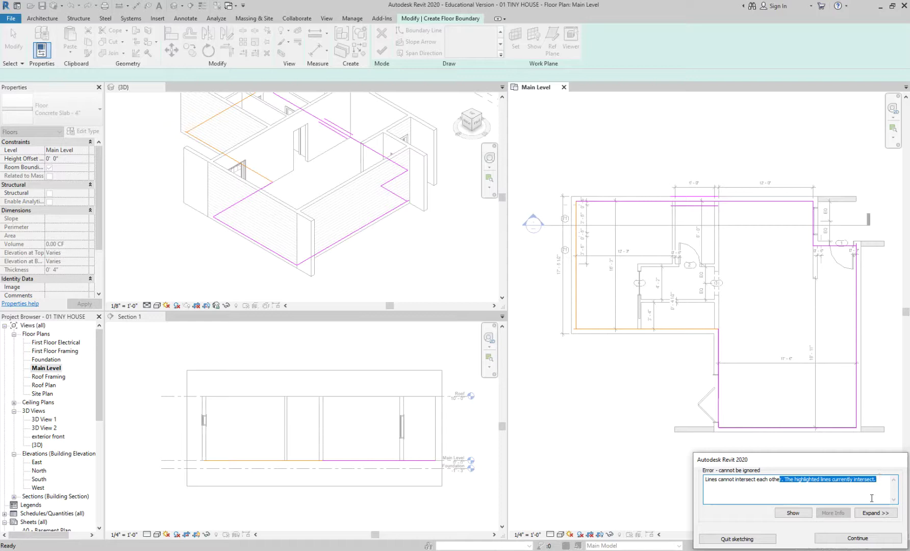
click(831, 538)
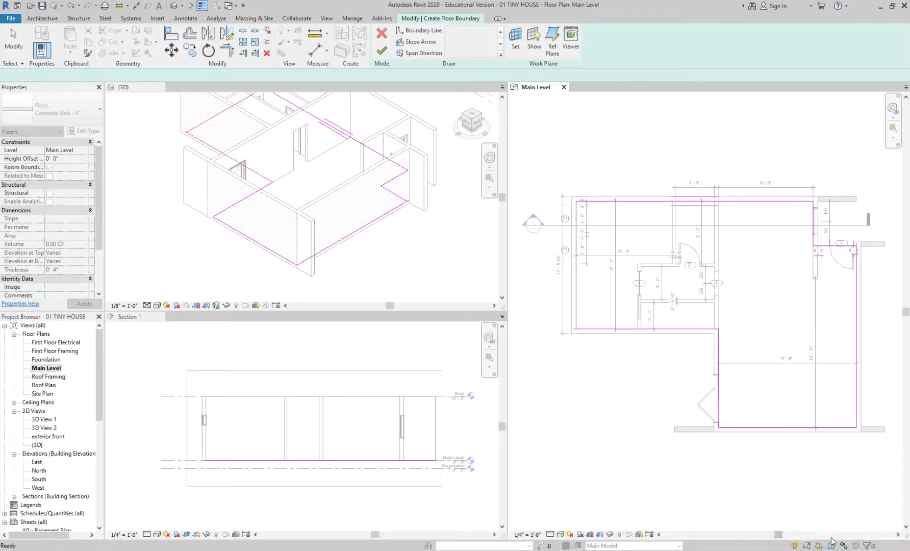
Try finishing the floor again to examine the highlighted lines at the bedroom wing's lower-left corner, and resume sketching
scroll(581, 335, up, 3)
click(382, 51)
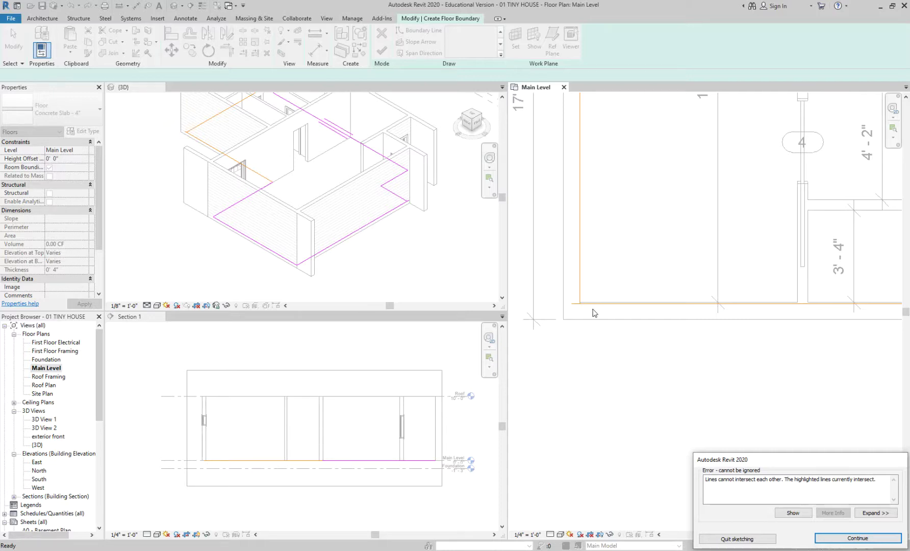
scroll(593, 312, up, 2)
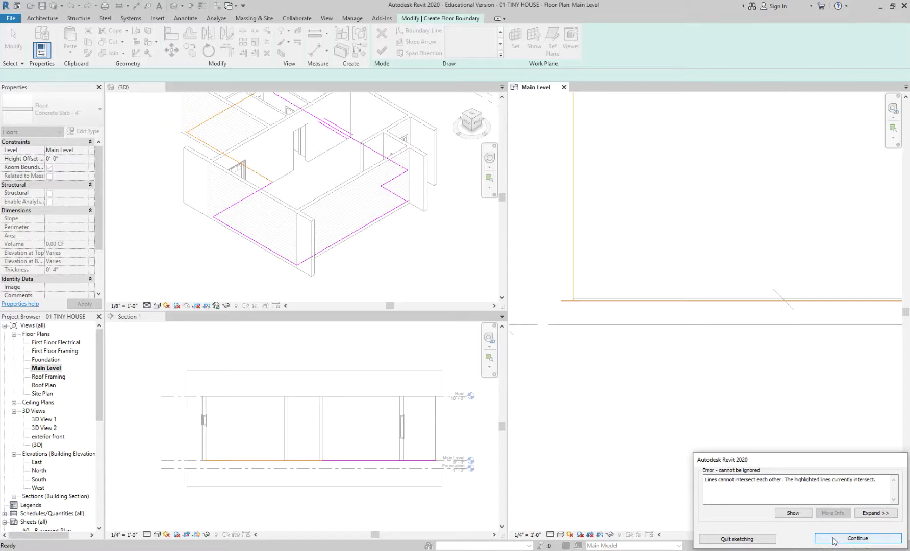
click(833, 538)
Trim the two intersecting boundary lines to a clean corner at the bedroom wing's lower-left corner
key(t)
key(r)
click(588, 301)
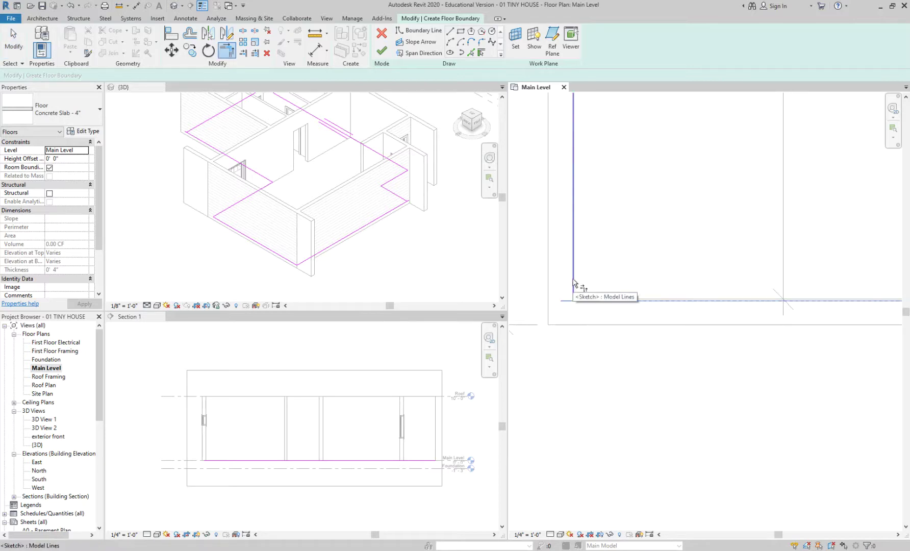
click(573, 282)
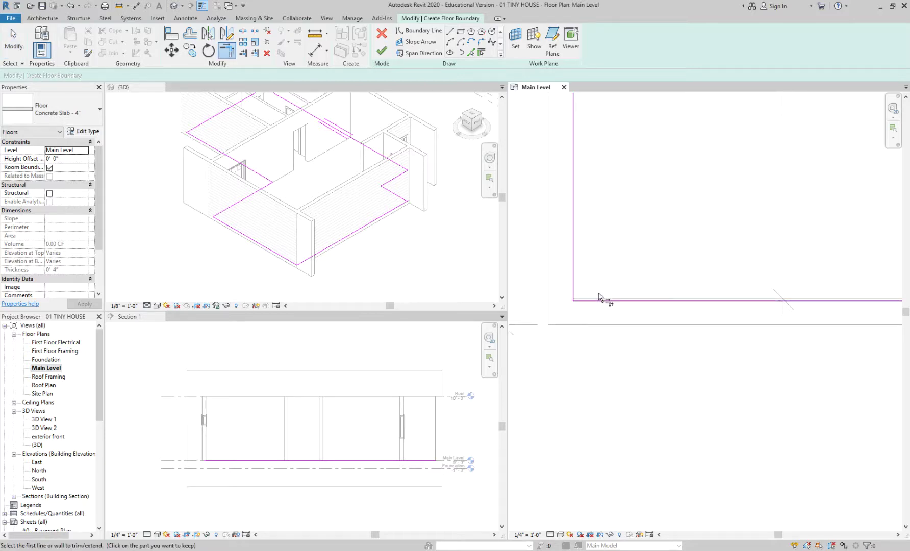
scroll(586, 318, up, 3)
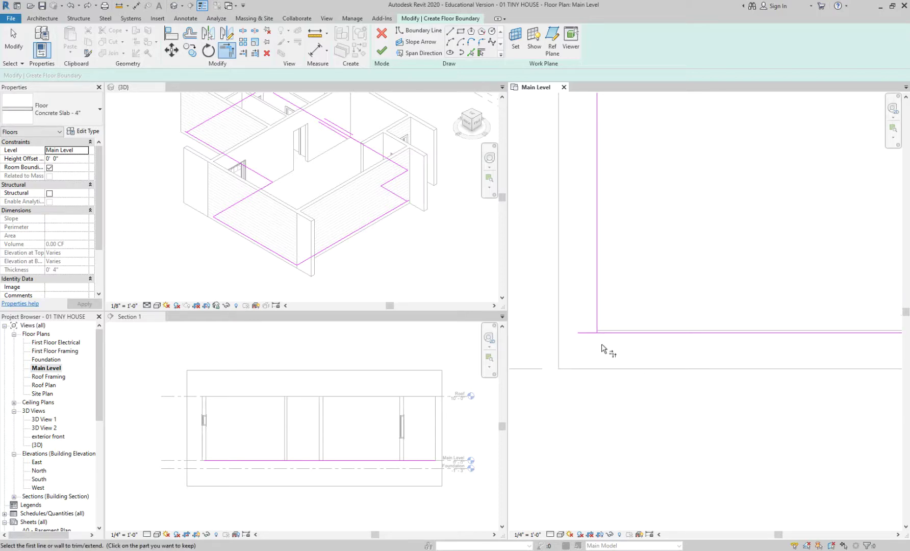
Trim the lower boundary line's overhang flush with the vertical line at the bedroom wing's lower-left corner
click(618, 331)
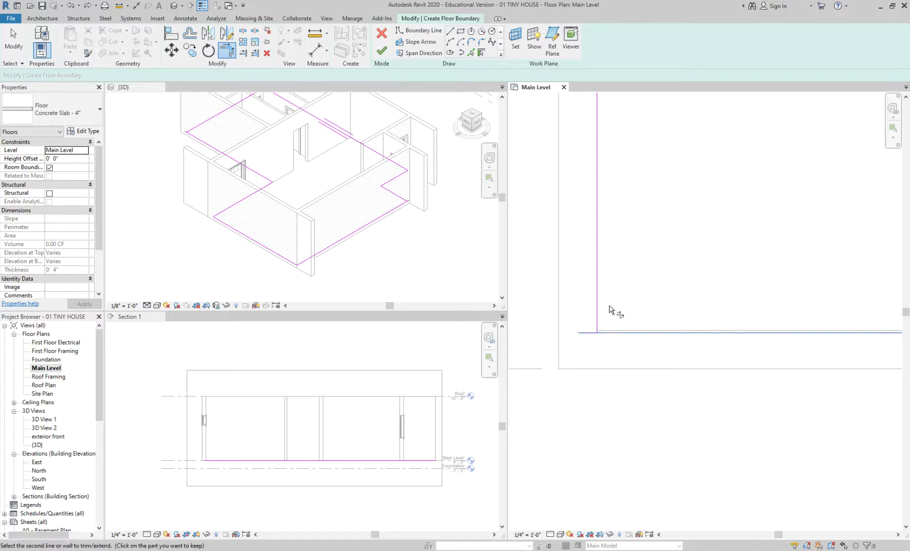
click(598, 294)
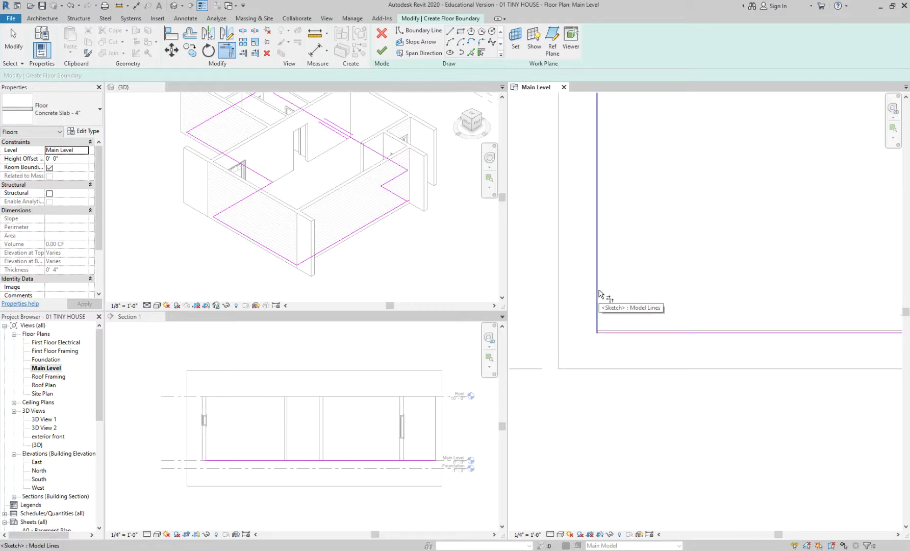
scroll(630, 219, down, 6)
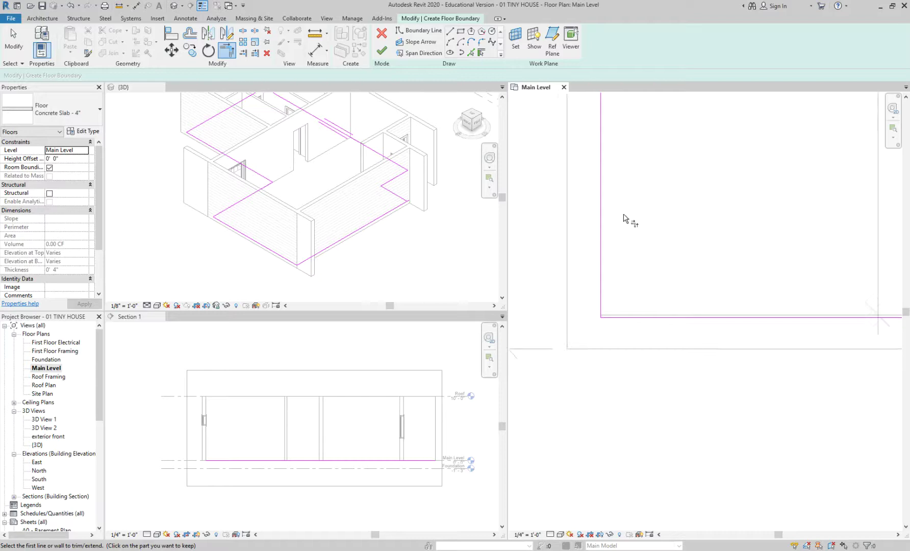
middle_drag(753, 318, 544, 341)
scroll(564, 330, down, 2)
middle_drag(675, 249, 775, 288)
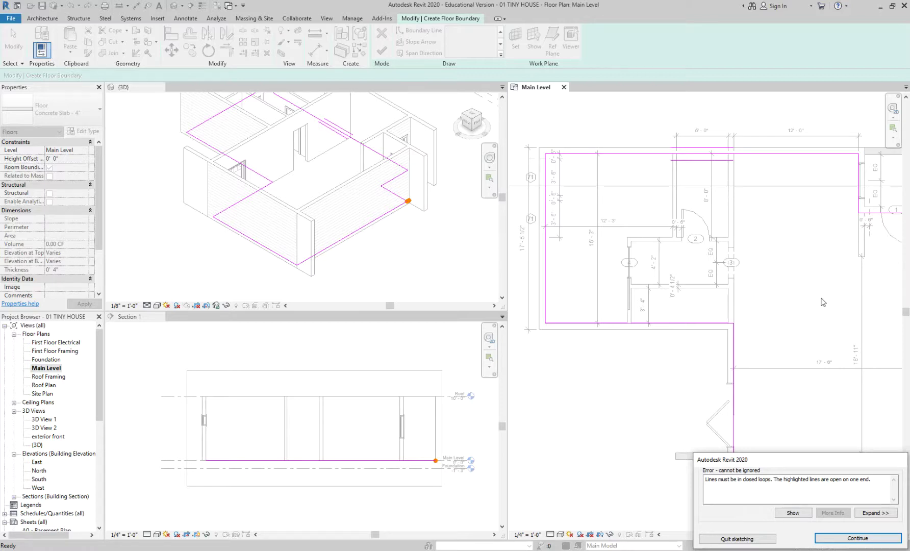
Locate the open ends beside entry door 1, return to the floor sketch, and trim the two boundary lines into a clean corner
scroll(816, 299, down, 3)
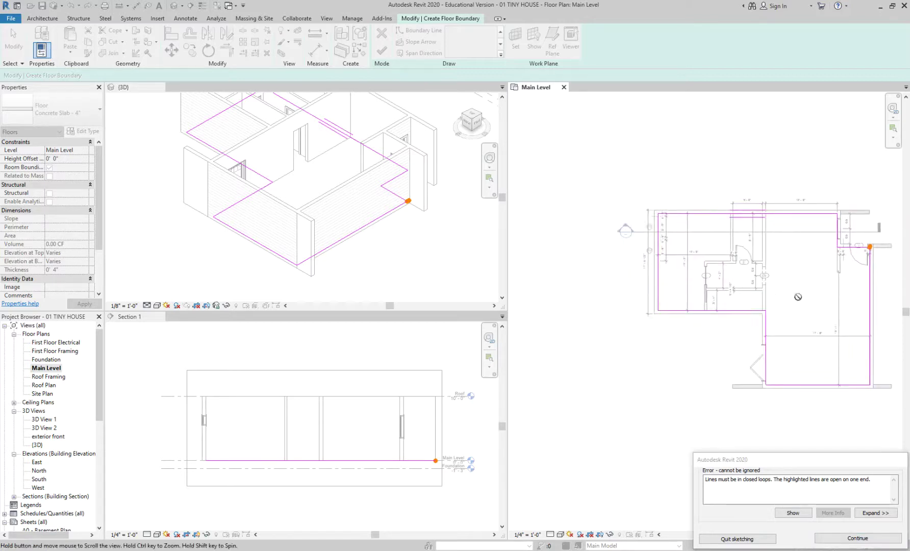
scroll(867, 248, up, 3)
scroll(742, 248, up, 3)
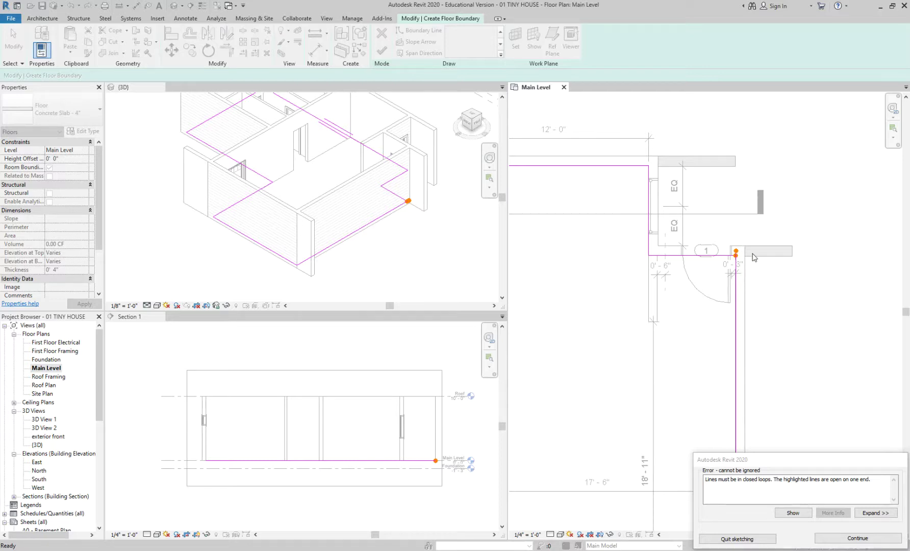
scroll(747, 272, up, 4)
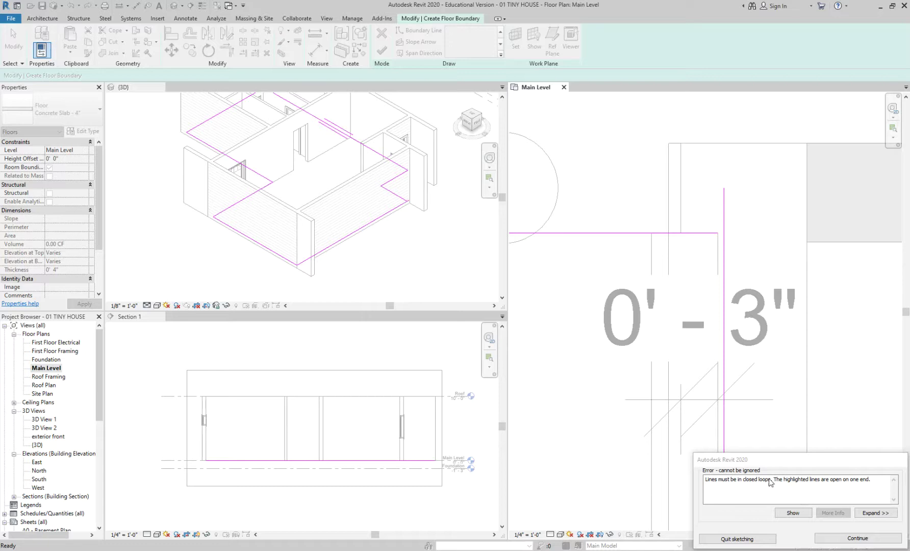
click(845, 537)
key(t)
key(r)
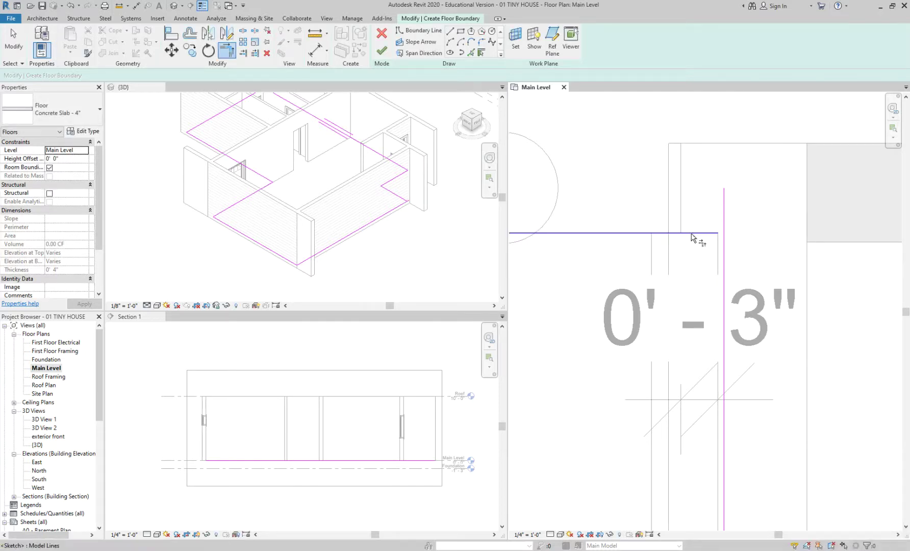
click(691, 235)
click(724, 261)
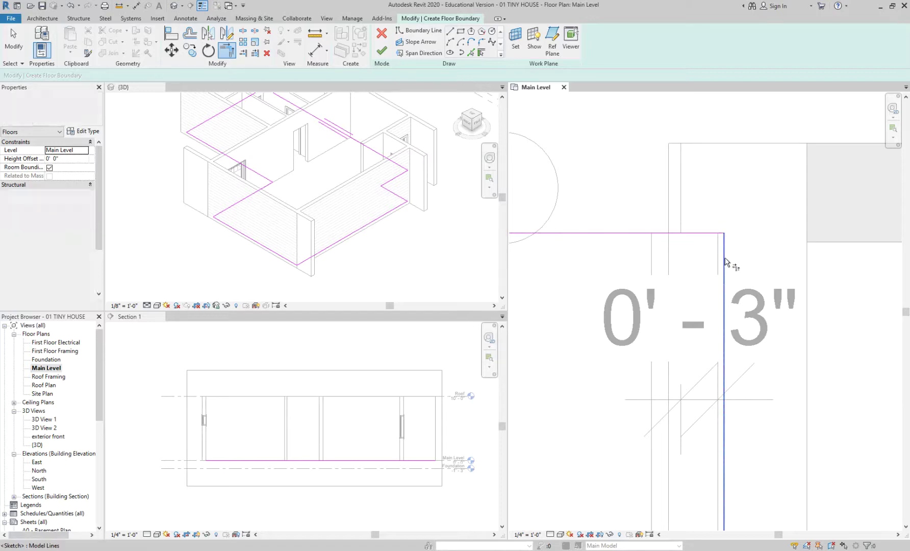
Inspect the floor boundary's corners and its fit against the walls around the whole plan, leaving the Trim tool
scroll(771, 261, down, 5)
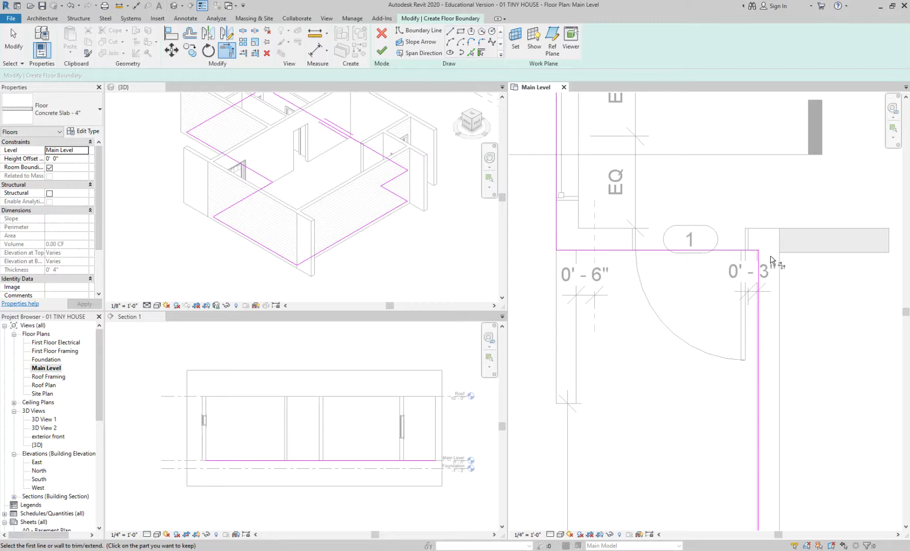
scroll(746, 252, down, 6)
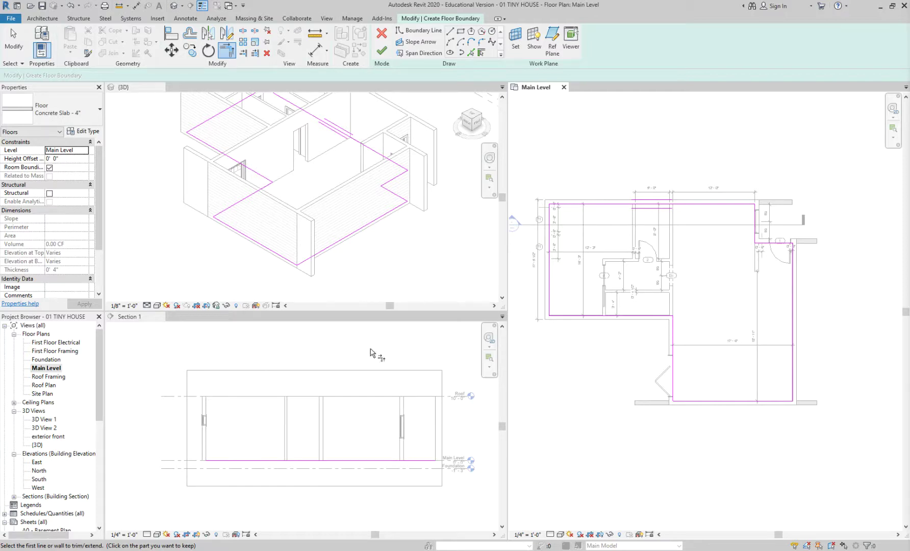
scroll(548, 316, up, 6)
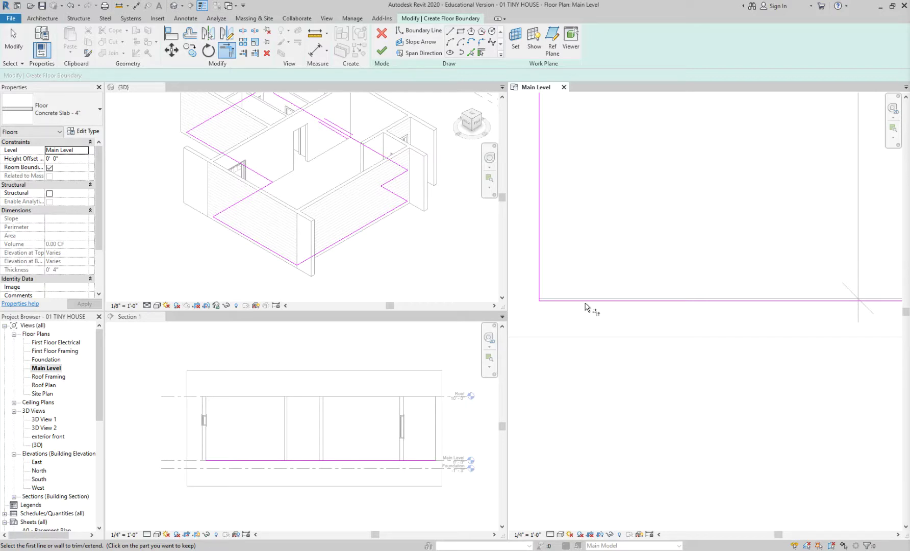
scroll(577, 305, down, 1)
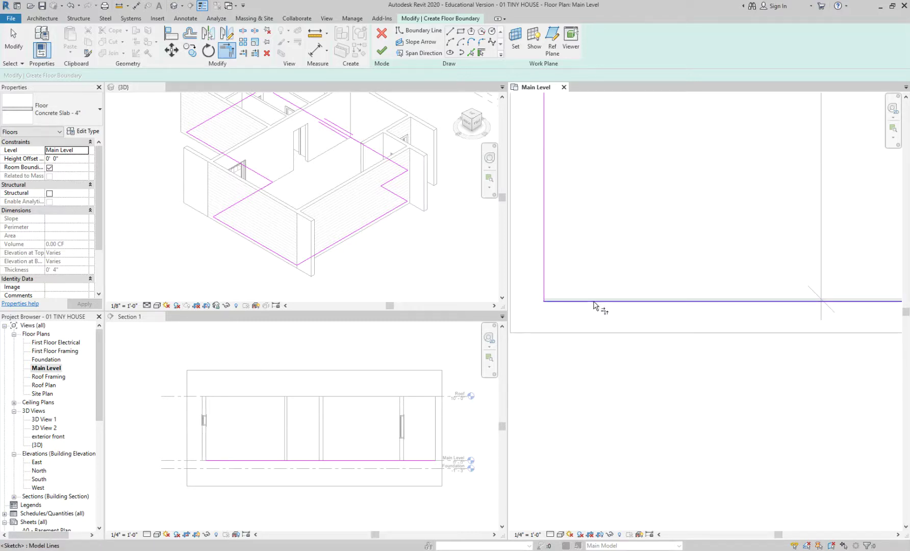
scroll(598, 304, down, 3)
scroll(784, 411, down, 2)
middle_drag(729, 401, 535, 373)
scroll(769, 350, up, 1)
scroll(768, 352, up, 1)
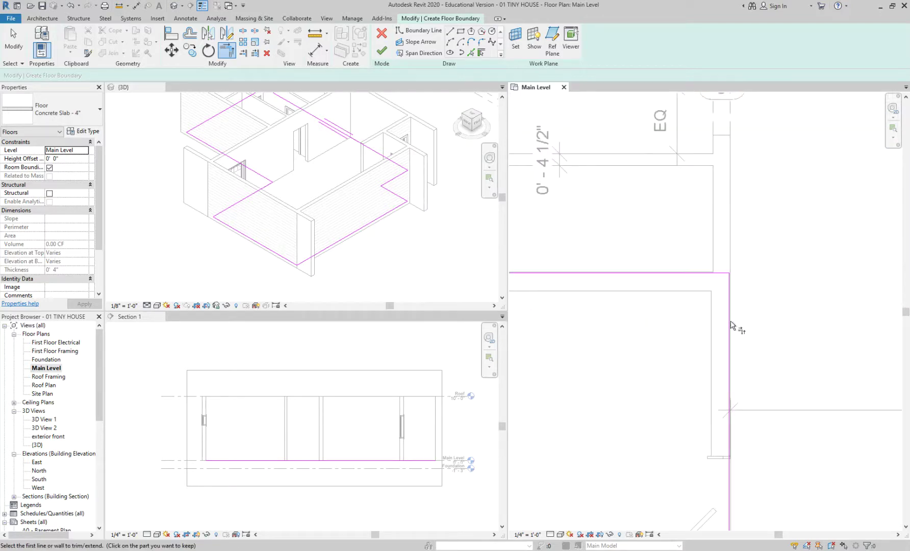
scroll(731, 322, down, 1)
middle_drag(792, 414, 575, 294)
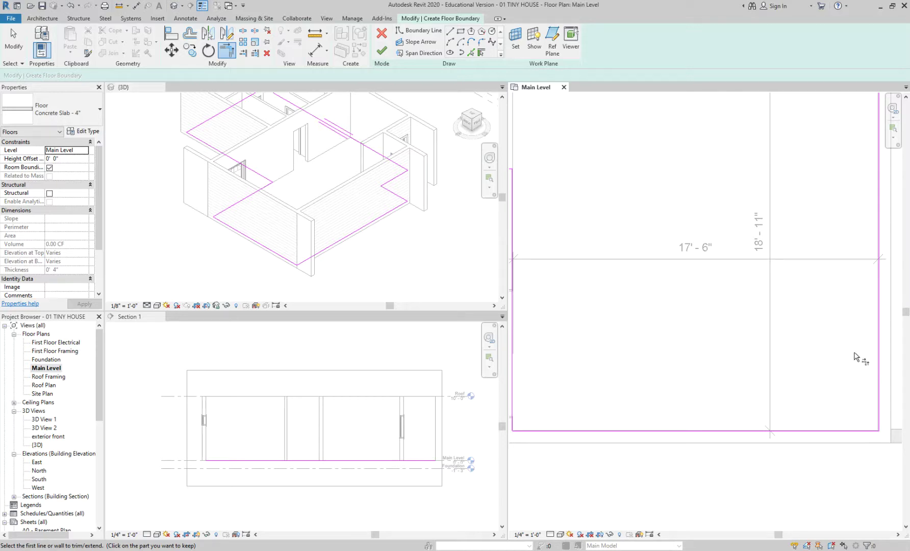
key(Escape)
scroll(698, 181, down, 2)
middle_drag(680, 172, 718, 362)
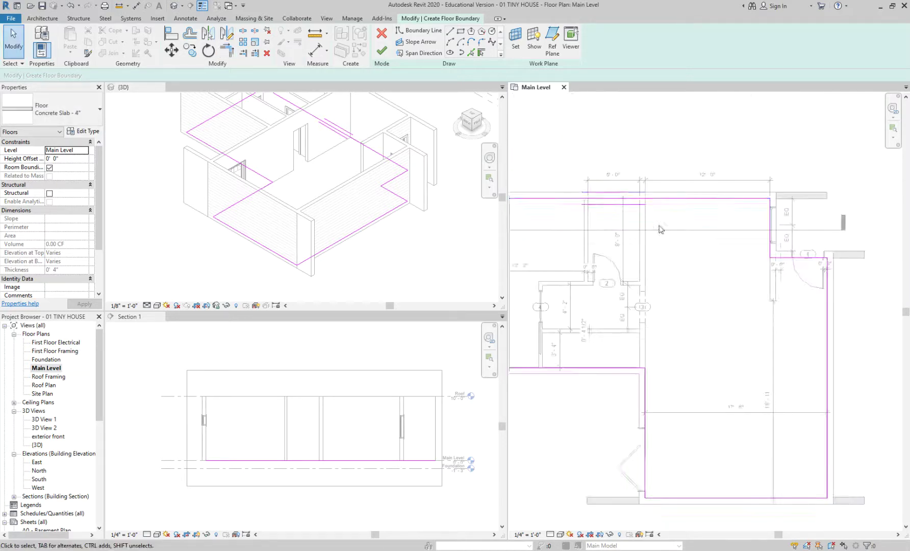
scroll(682, 198, up, 1)
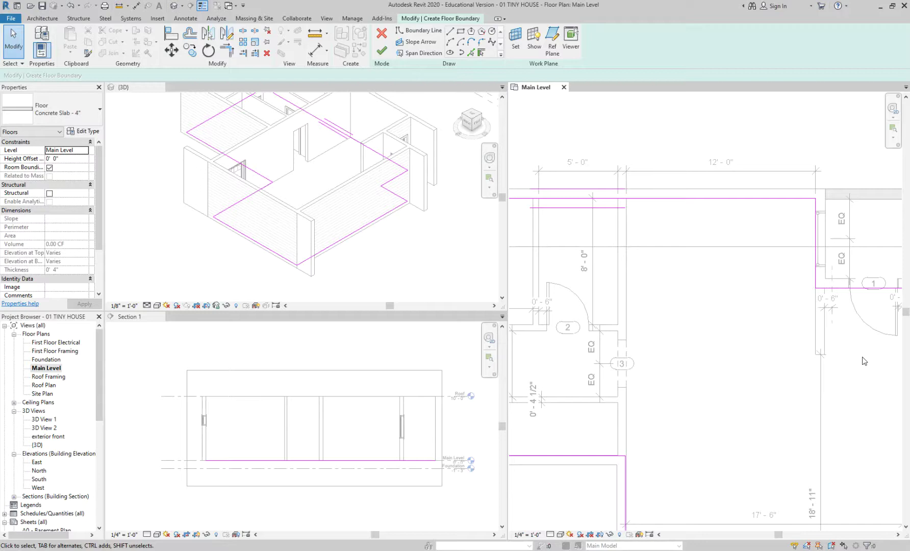
Align the long boundary line below entry door 1 with the inner face of the living area's right exterior wall
middle_drag(863, 359, 722, 230)
scroll(804, 278, up, 2)
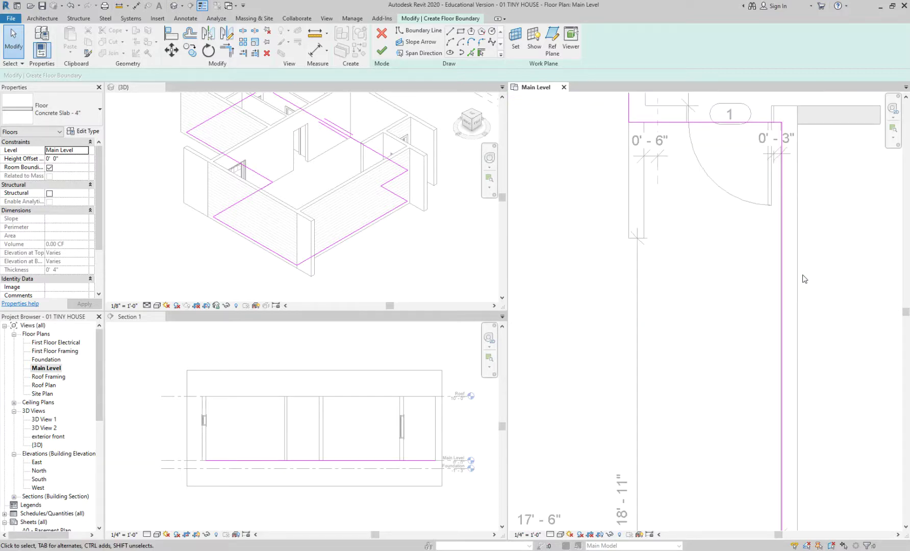
scroll(797, 274, up, 2)
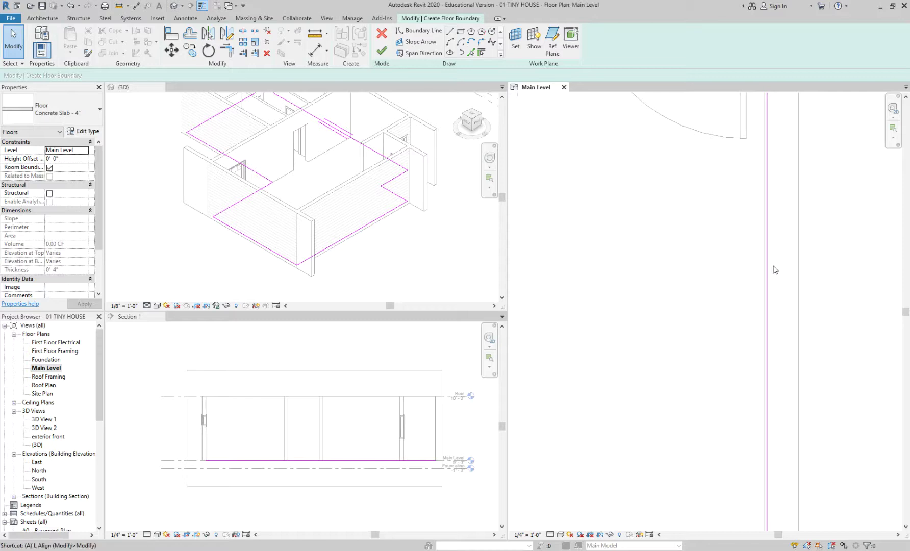
key(a)
key(l)
scroll(769, 271, up, 3)
click(762, 272)
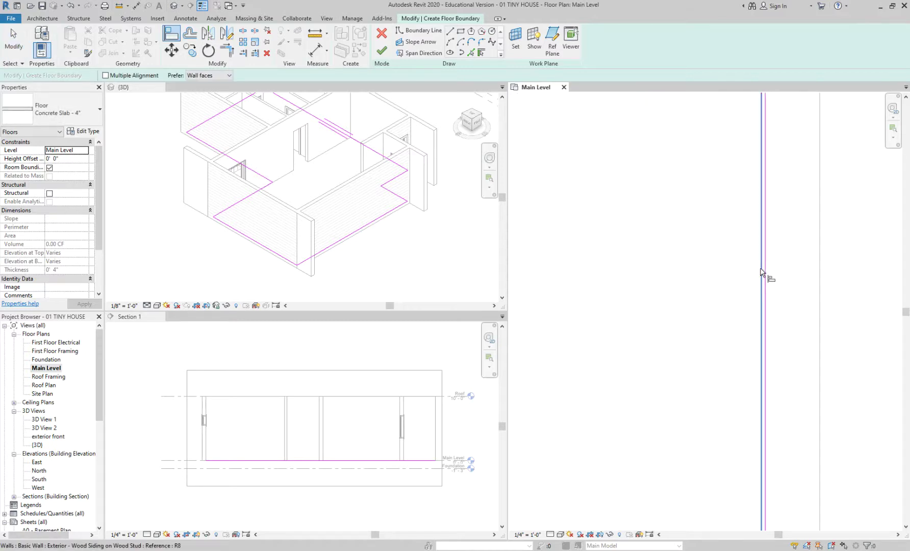
click(764, 274)
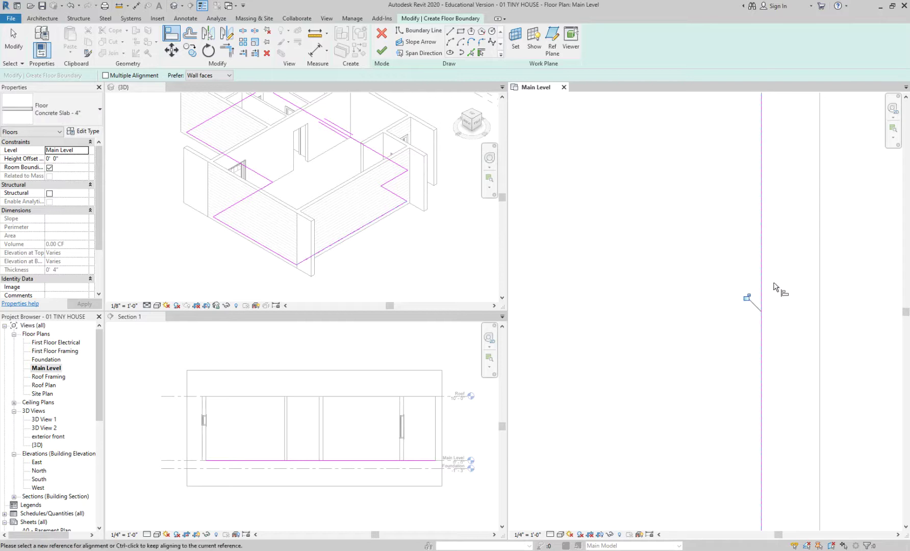
Align the living area's bottom boundary line with the inner face of the lower exterior wall
scroll(772, 289, down, 3)
middle_drag(708, 391, 790, 53)
scroll(777, 365, up, 4)
click(774, 371)
click(774, 374)
Align the living area's left boundary line below the bedroom wing with that exterior wall's inner face
scroll(789, 403, down, 2)
scroll(790, 404, down, 2)
middle_drag(596, 341, 841, 277)
scroll(777, 297, up, 2)
middle_drag(739, 143, 649, 433)
scroll(620, 205, up, 2)
click(607, 218)
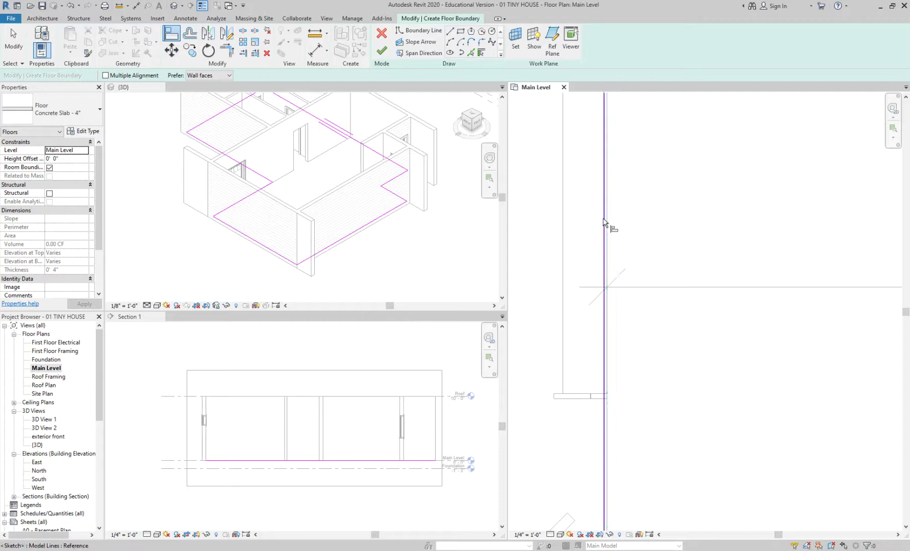
scroll(680, 341, down, 2)
Align the bedroom wing's bottom boundary line with the inner face of its lower exterior wall
scroll(642, 262, up, 2)
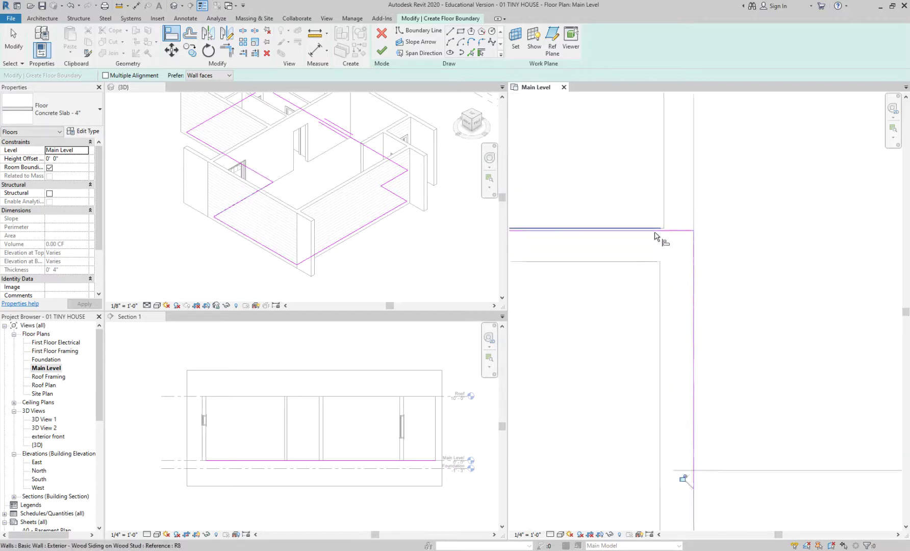
click(653, 229)
scroll(764, 331, down, 4)
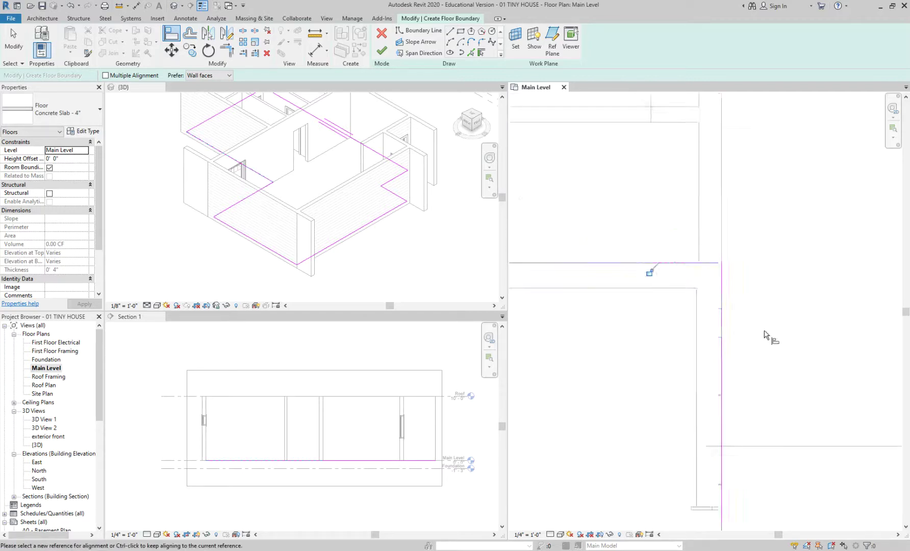
Finish the floor sketch to create the Concrete Slab - 4" floor, and deselect it
middle_drag(548, 268, 905, 263)
middle_drag(816, 267, 544, 346)
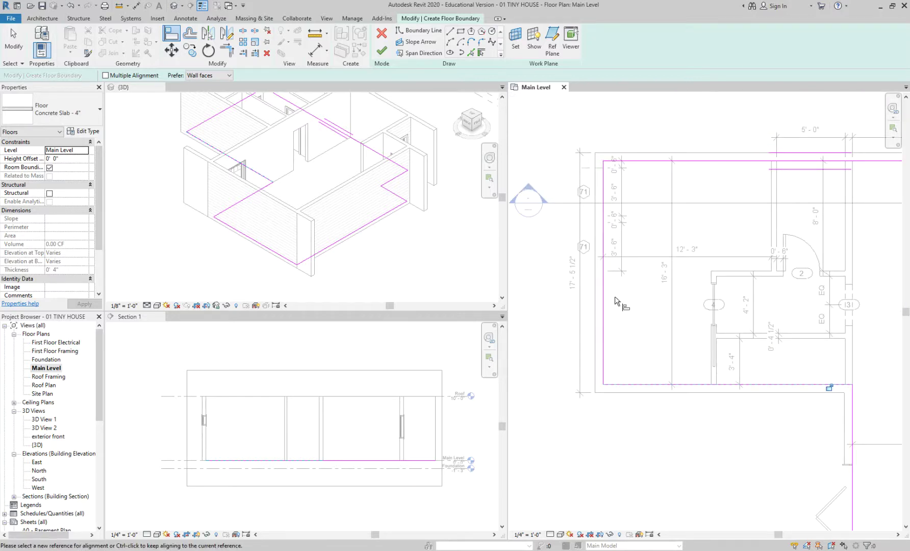
scroll(615, 300, down, 4)
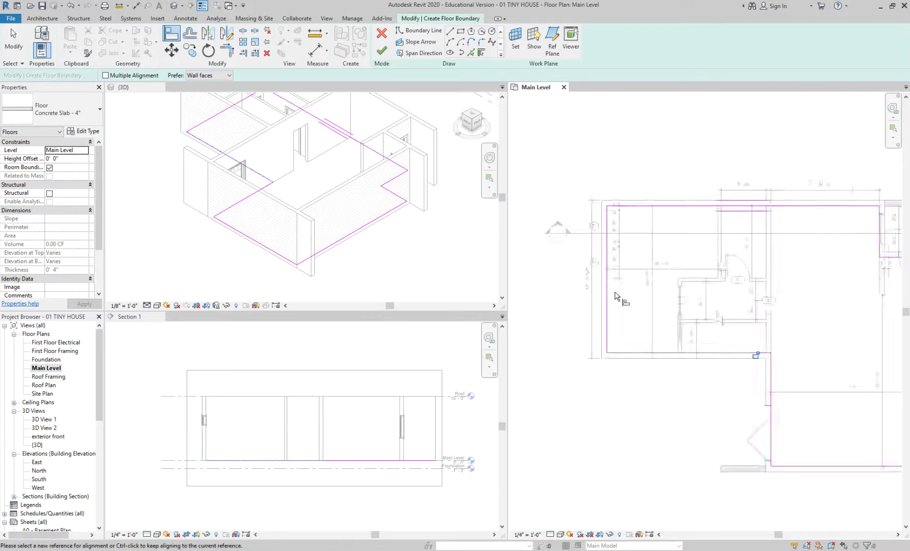
scroll(760, 301, up, 2)
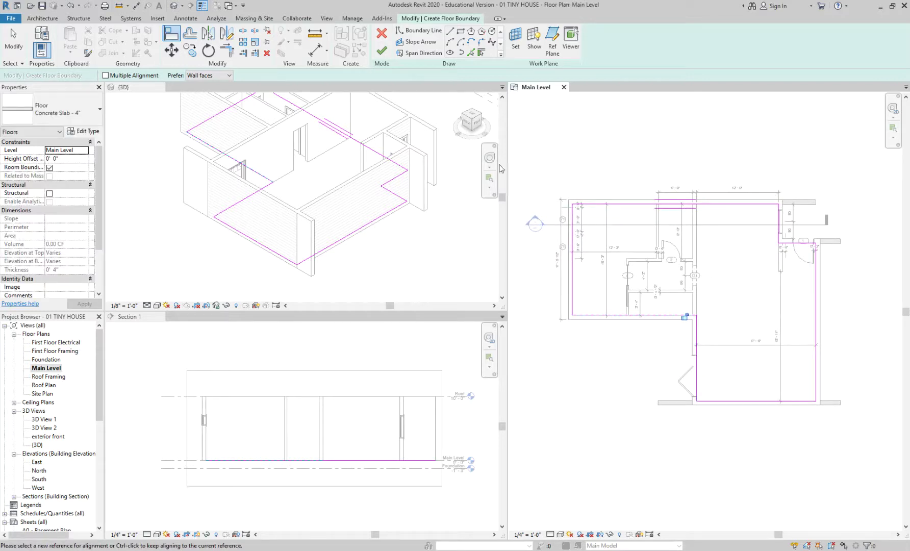
click(381, 50)
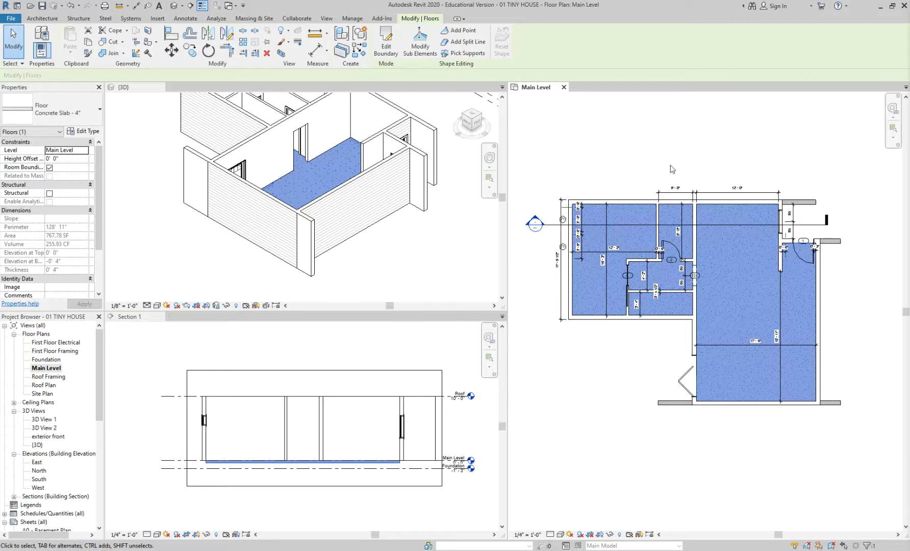
click(604, 166)
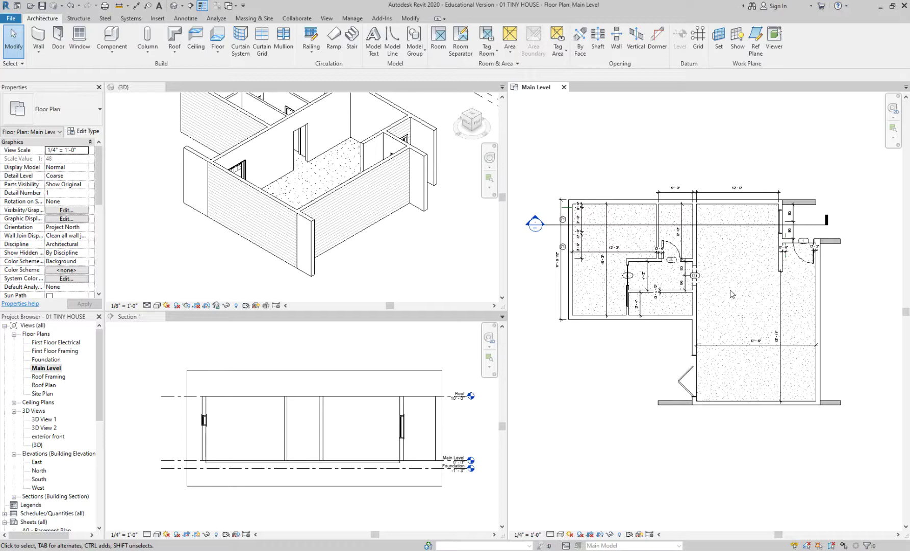
Cycle the selection highlight at the bedroom's upper exterior wall between the single wall and the chain of connected walls
click(632, 207)
key(Escape)
scroll(619, 215, up, 3)
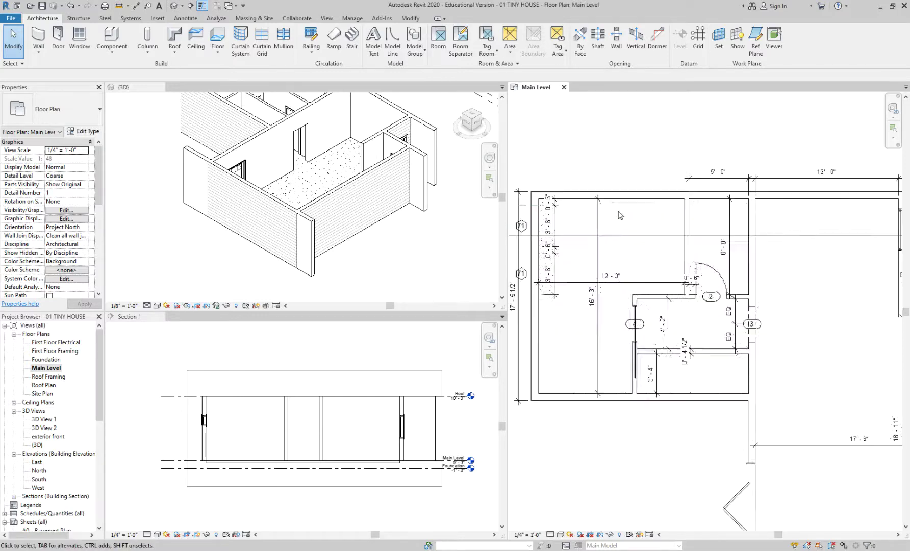
middle_drag(618, 215, 655, 234)
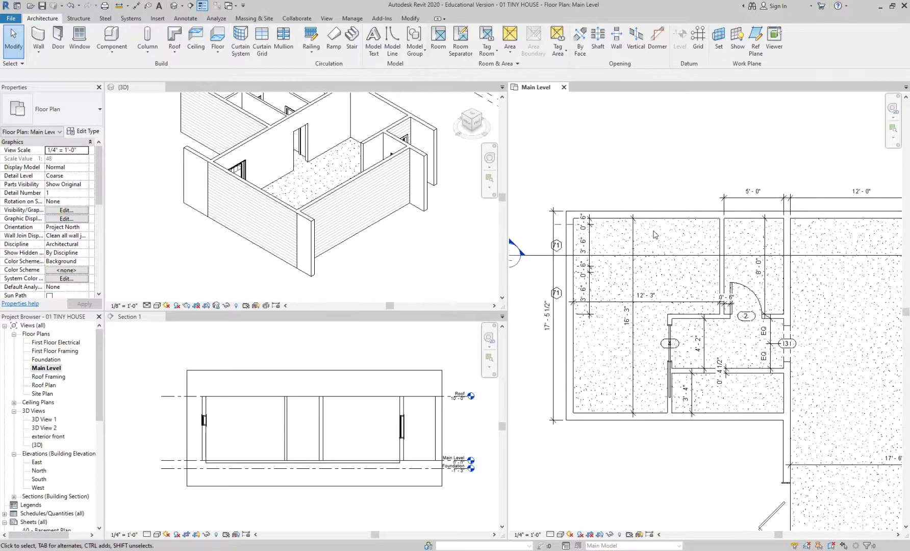
scroll(656, 235, up, 4)
middle_drag(656, 234, 709, 189)
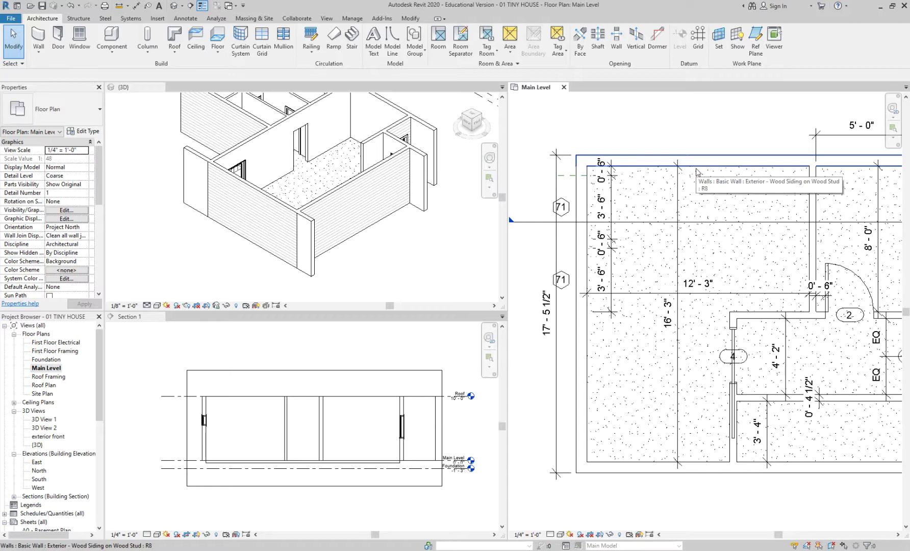
key(Tab)
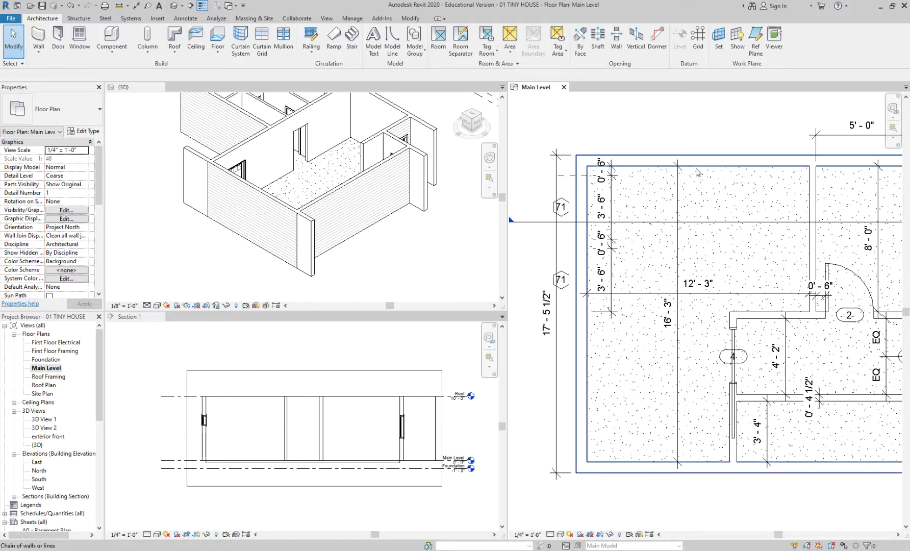
key(Tab)
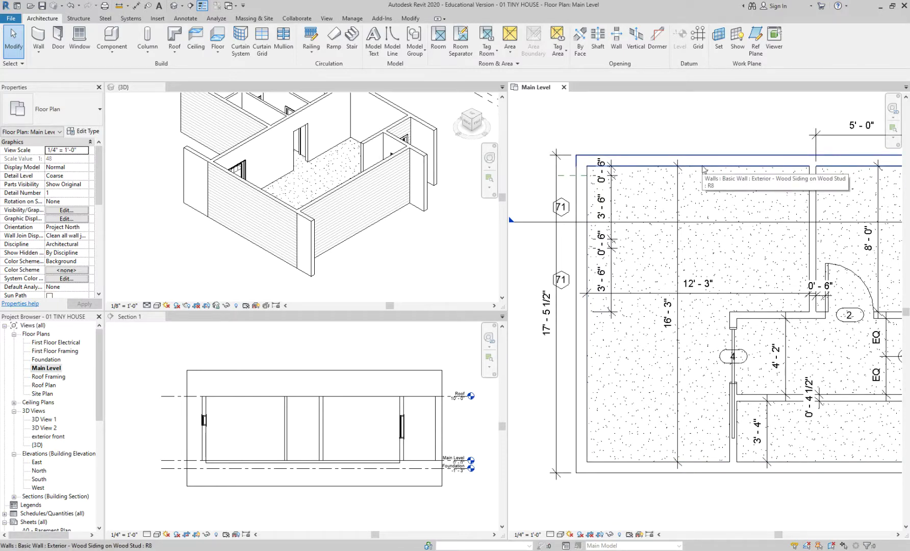
key(Tab)
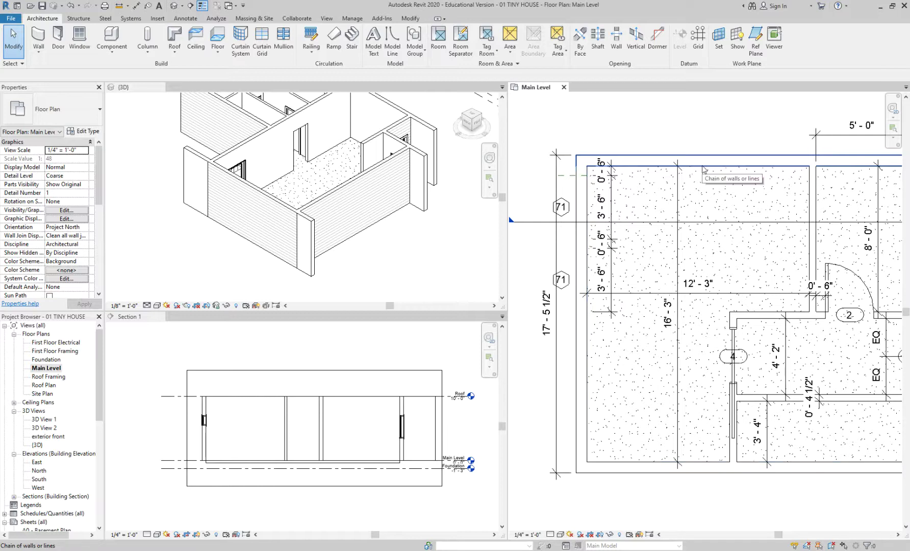
Cycle the highlight at the bedroom's upper exterior wall to the Concrete Slab - 4" floor, select it, and deselect it
key(Tab)
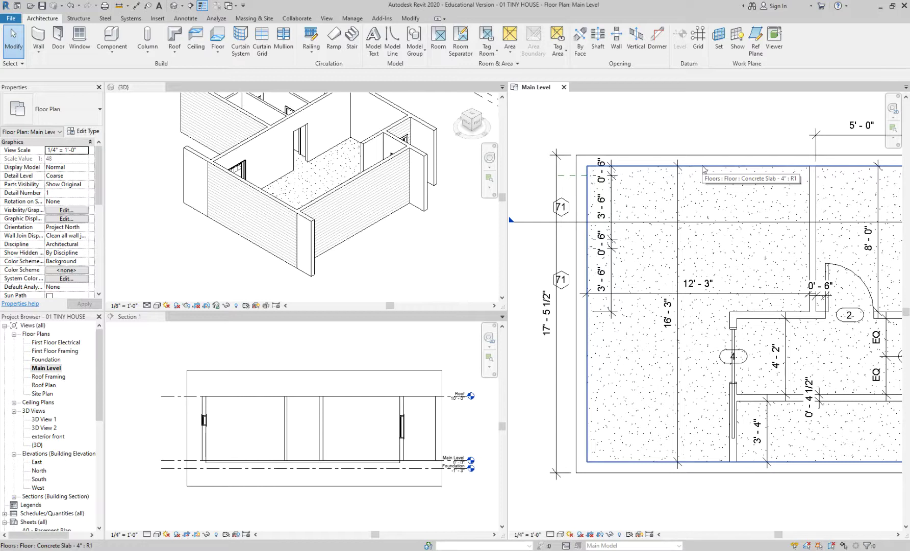
click(702, 169)
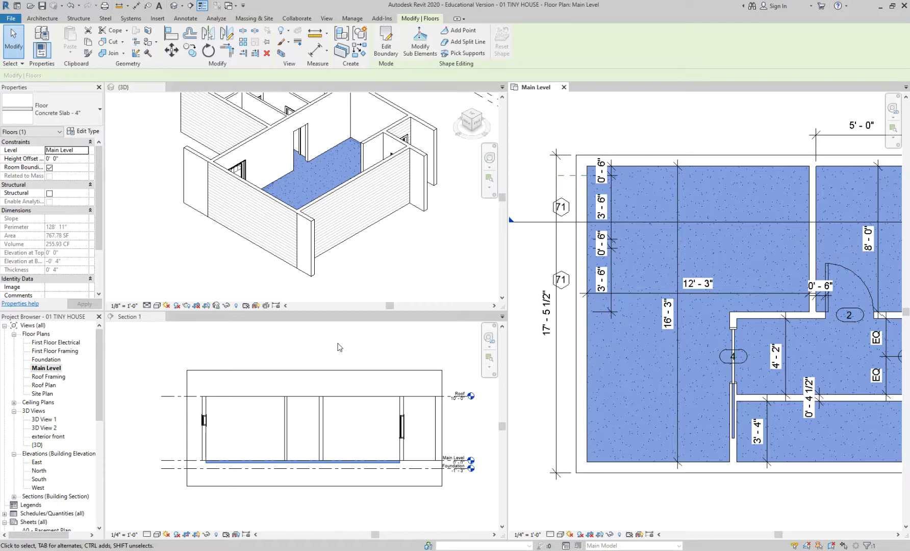
key(Escape)
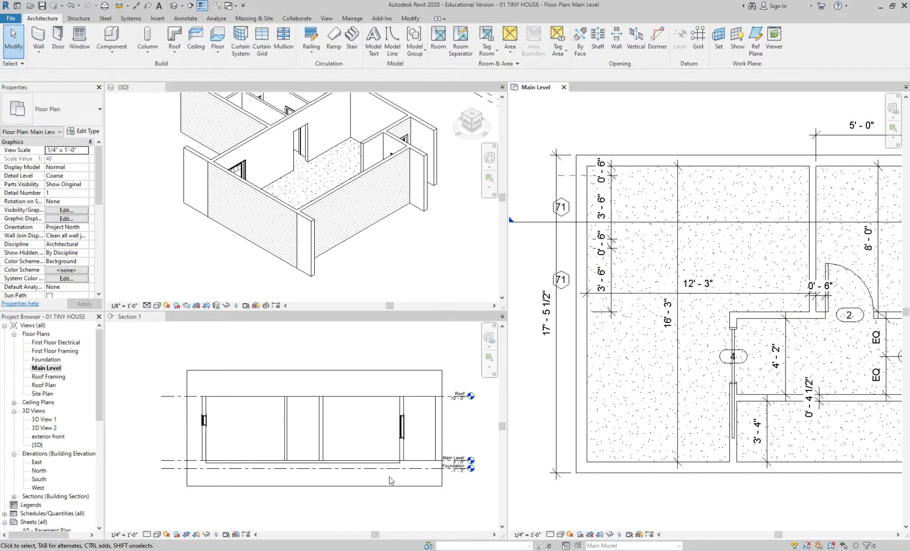
Select the concrete slab floor by its edge in Section 1 to examine it in all views, and clear the selection
scroll(391, 478, up, 2)
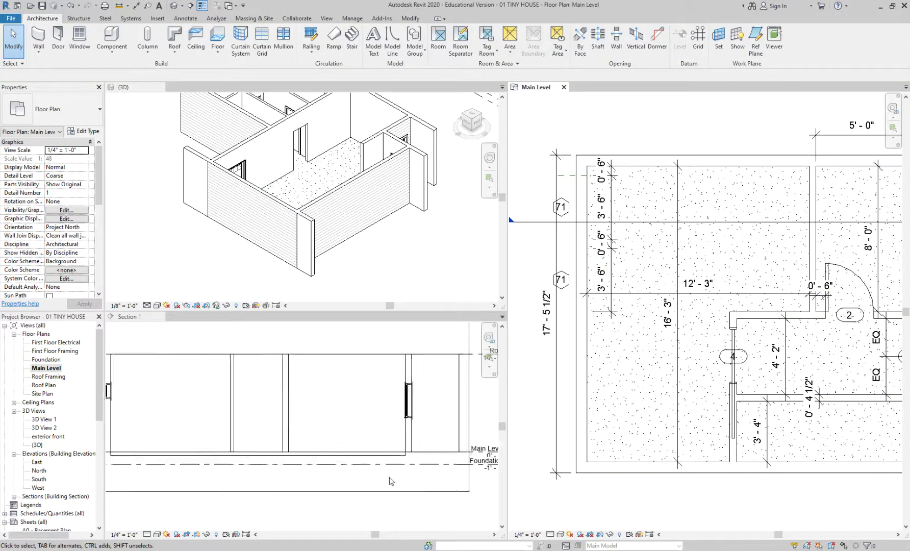
click(409, 456)
click(404, 455)
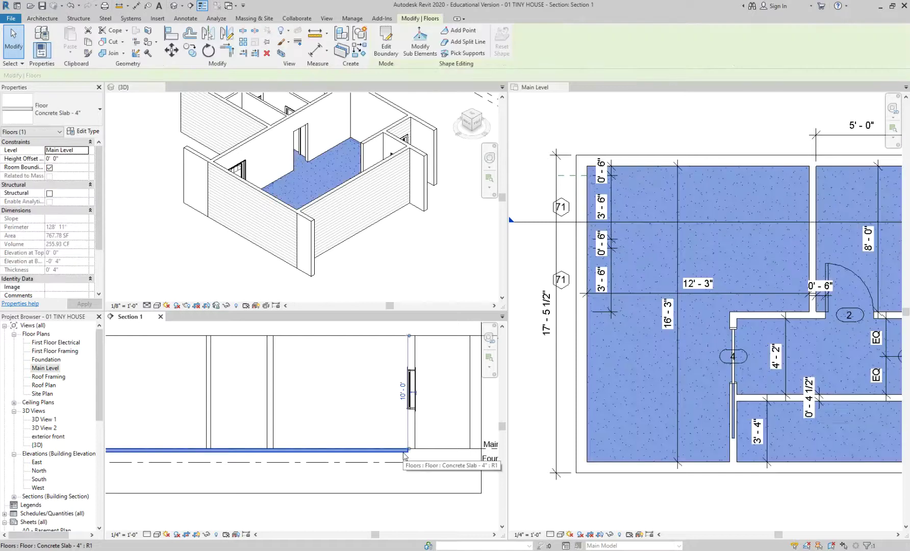
click(633, 128)
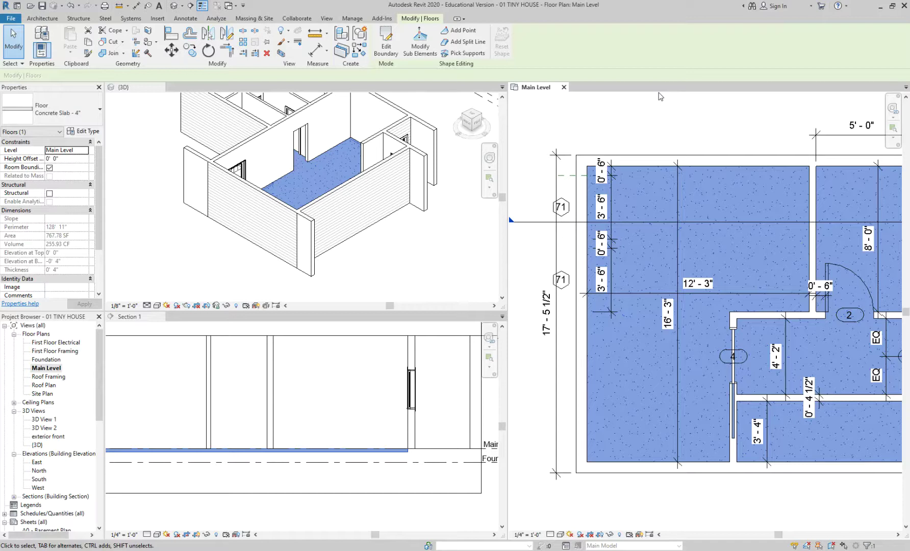
click(731, 121)
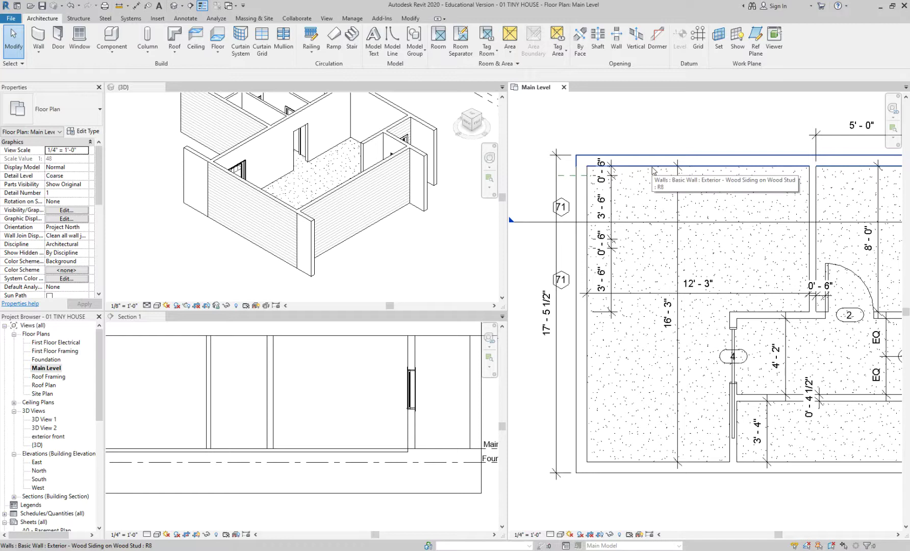
Cycle from the exterior wall through the wall chain to the slab in the Main Level plan, select the slab, and deselect it
key(Tab)
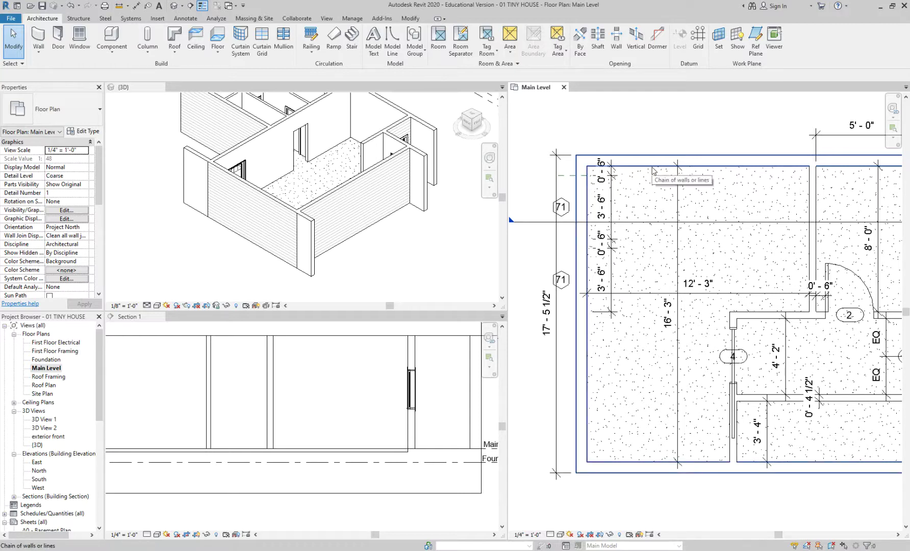
key(Tab)
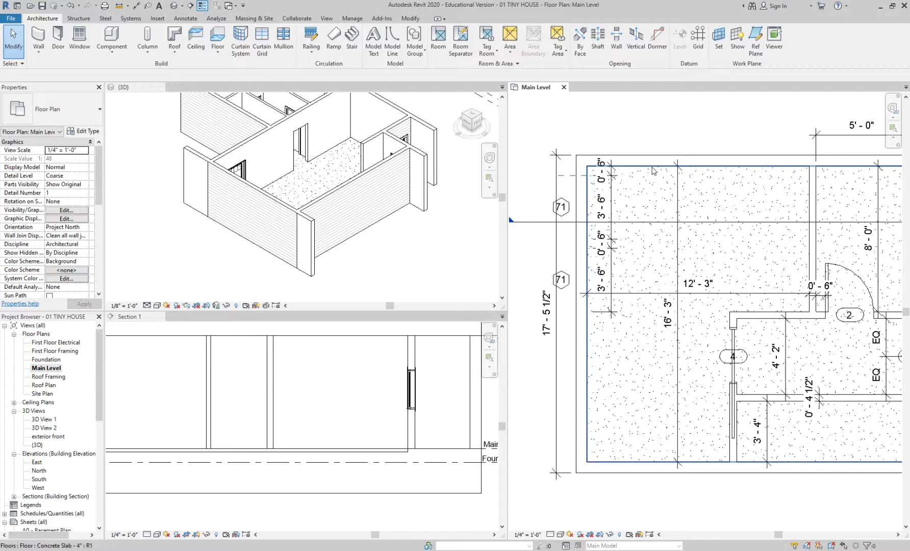
click(653, 170)
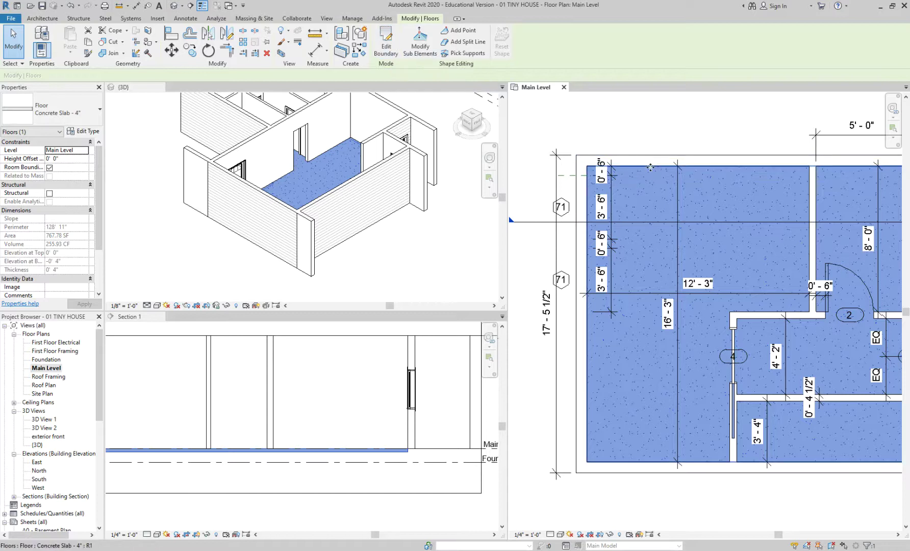
key(Escape)
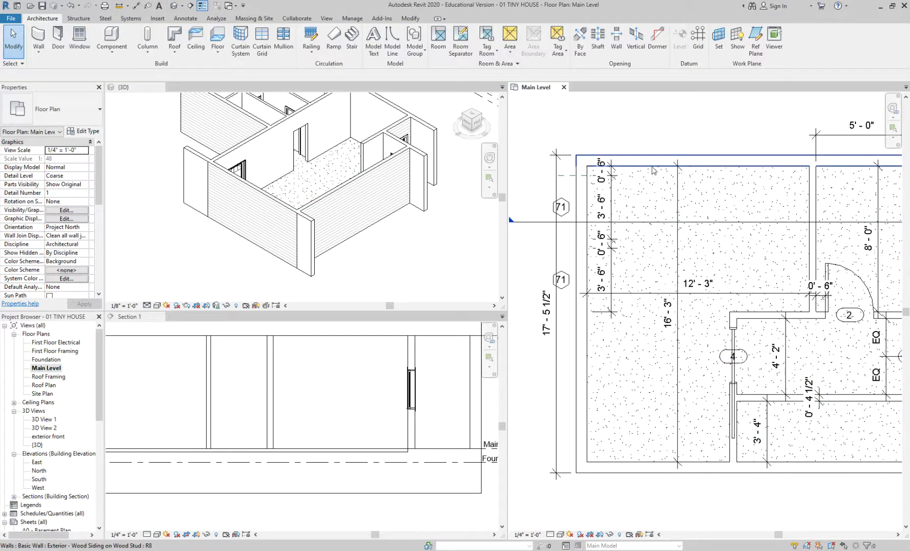
Cycle the highlight at the bedroom's upper wall to the concrete slab floor and open its boundary sketch for editing
key(Tab)
key(Tab)
key(Tab)
key(Tab)
key(Tab)
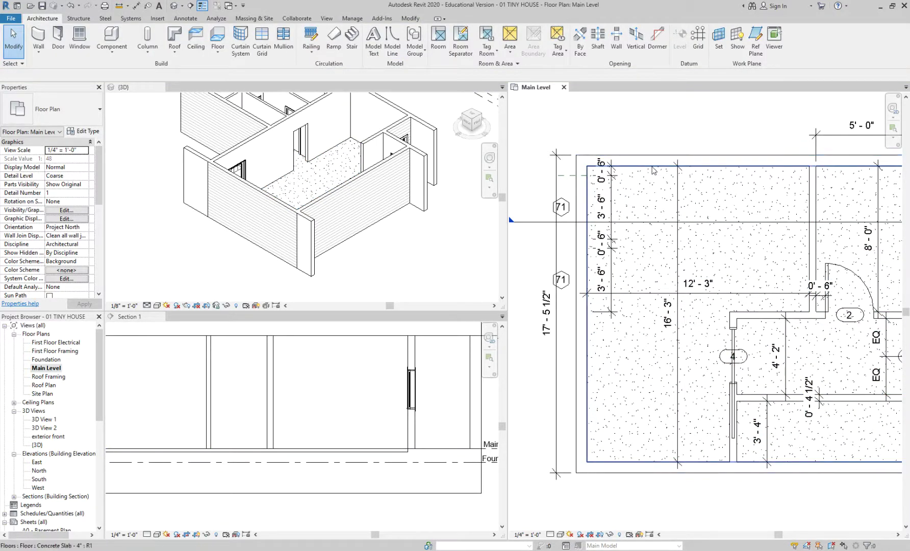
key(Tab)
key(Tab)
double_click(653, 170)
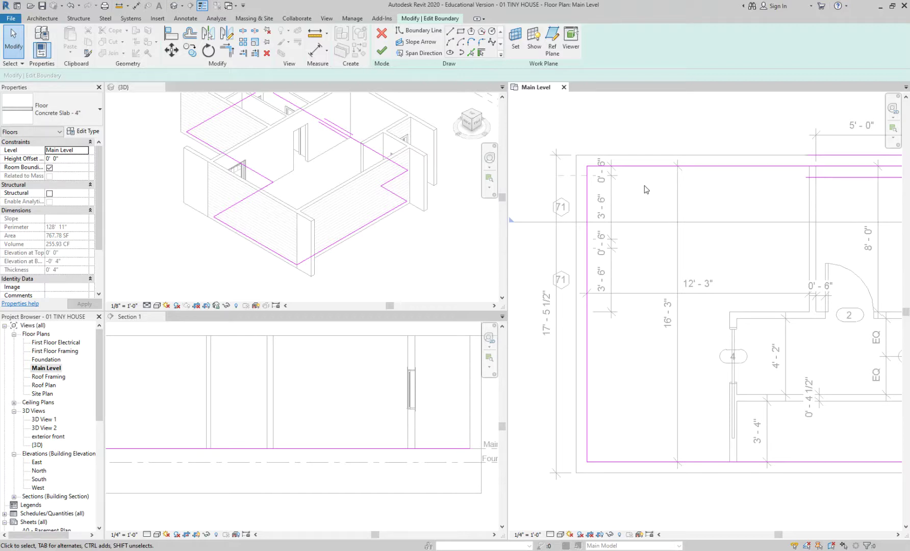
Try shortening the bedroom wing's lower boundary line to end at the left wall of the 3' - 4" deep closet
scroll(640, 181, down, 4)
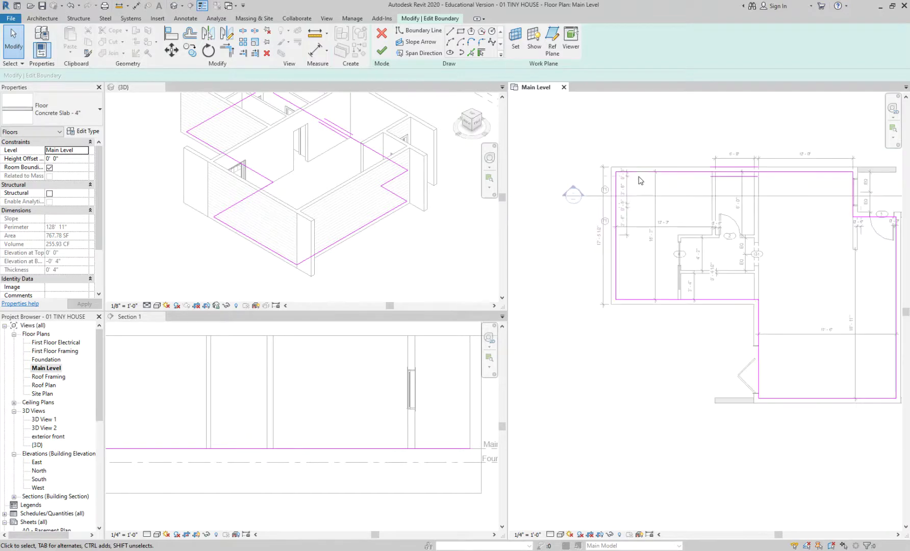
middle_drag(826, 261, 755, 226)
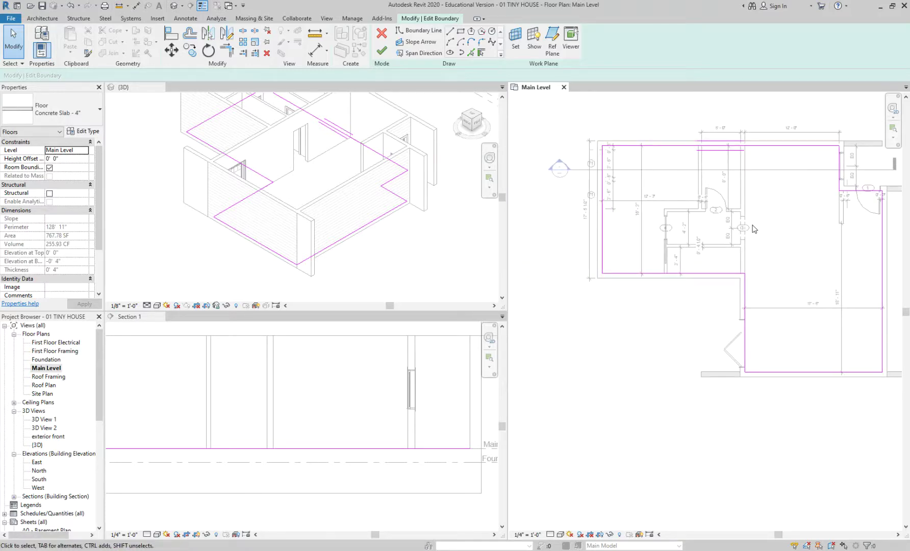
scroll(753, 228, up, 2)
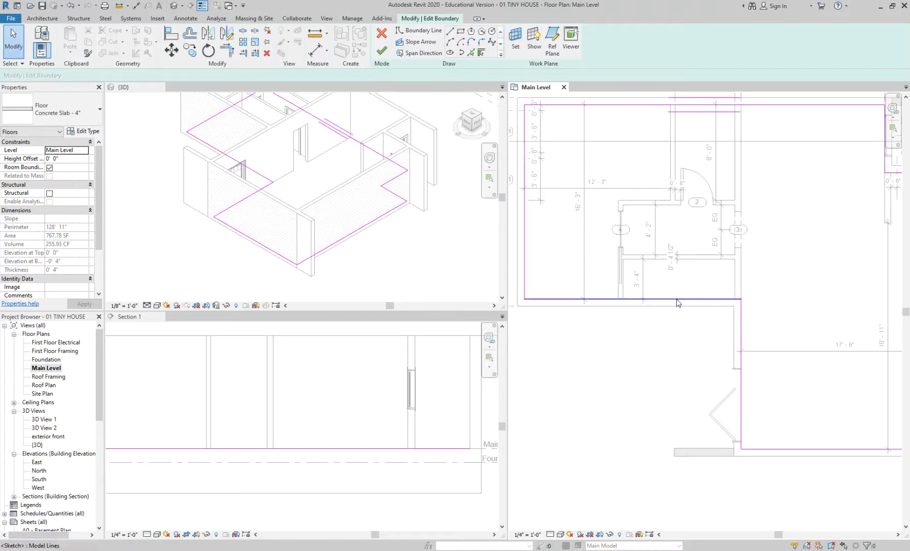
click(729, 299)
drag(740, 299, 622, 299)
scroll(644, 281, up, 3)
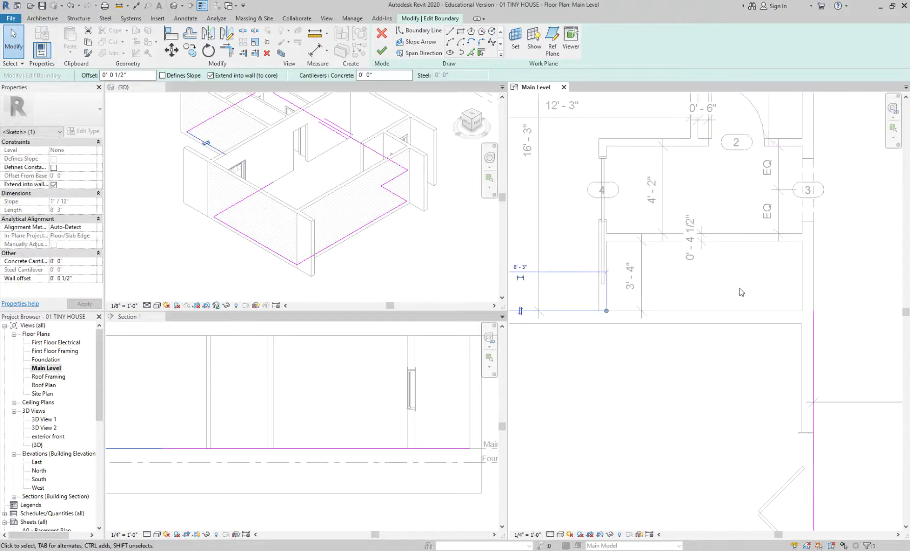
Try drawing boundary lines up the closet's left wall and along its upper partition's lower face to the living area boundary
click(450, 31)
click(607, 309)
click(606, 241)
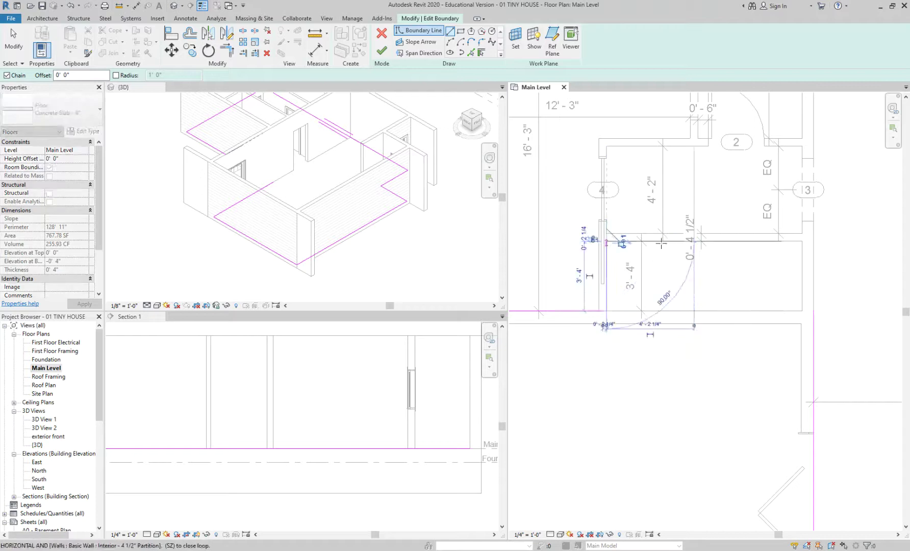
click(813, 240)
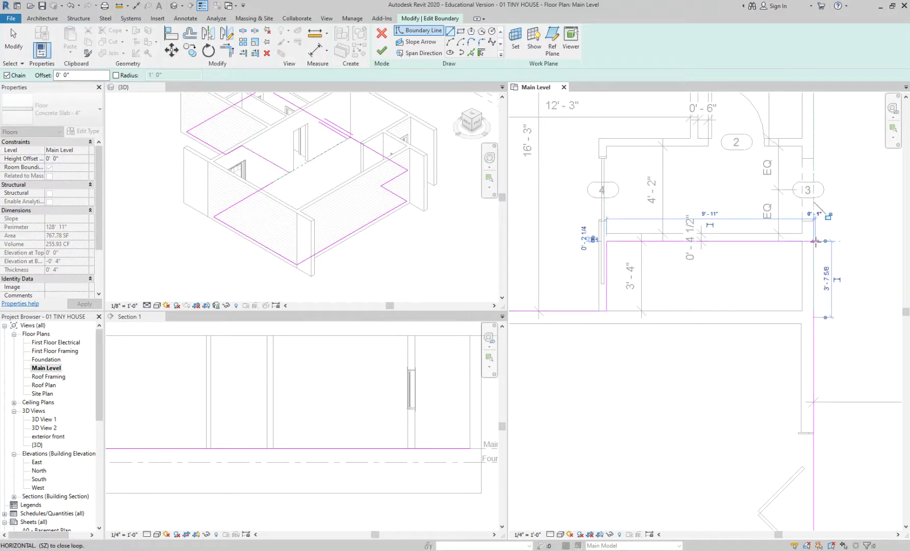
key(Escape)
key(Escape)
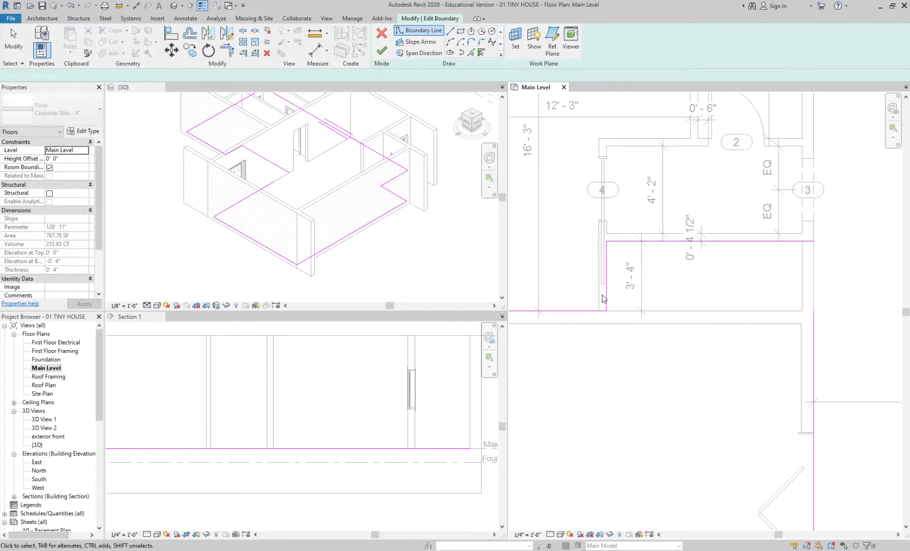
Undo the closet boundary lines and the shortening of the bedroom wing's lower boundary line
key(ctrl+z)
key(ctrl+z)
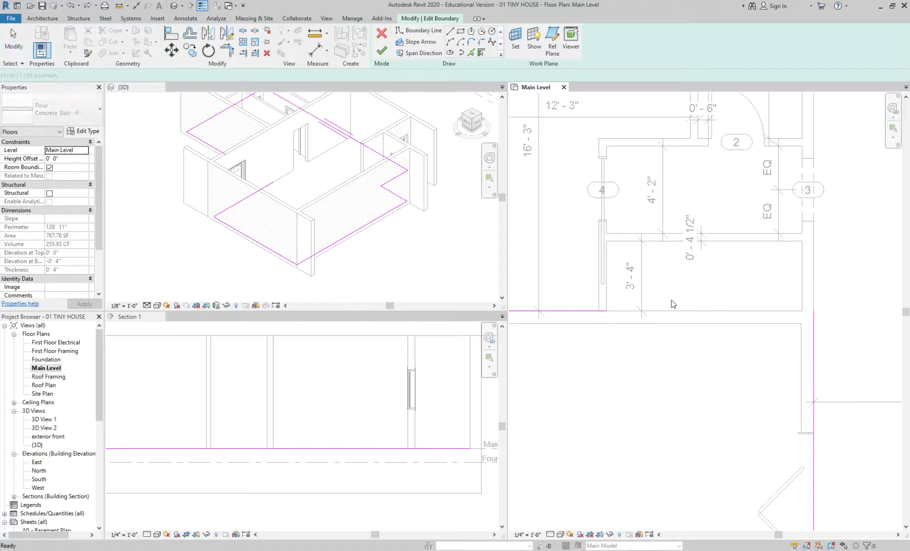
scroll(671, 303, down, 1)
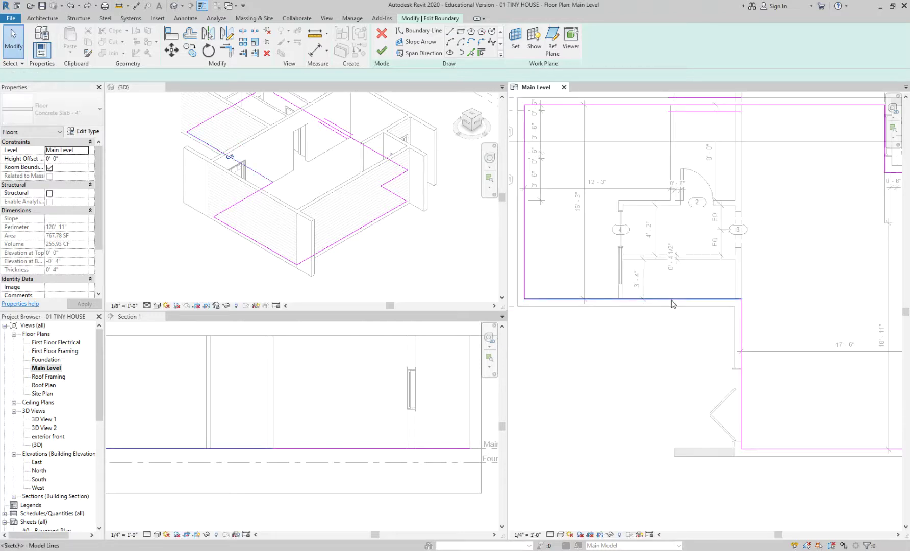
Shorten the lower boundary line to the closet's left wall and extend the living area's left boundary line up to the closet partition's upper face
click(669, 298)
drag(777, 299, 599, 299)
middle_drag(696, 291, 733, 324)
click(815, 337)
drag(814, 332, 814, 264)
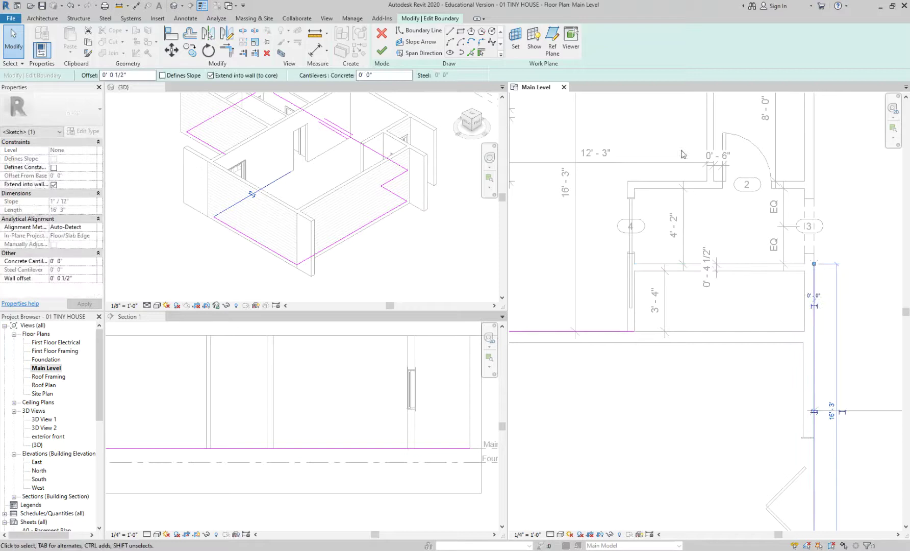
Draw a 9' - 11" boundary line along the closet partition's upper face and a line down the closet's left wall, closing the loop
click(449, 31)
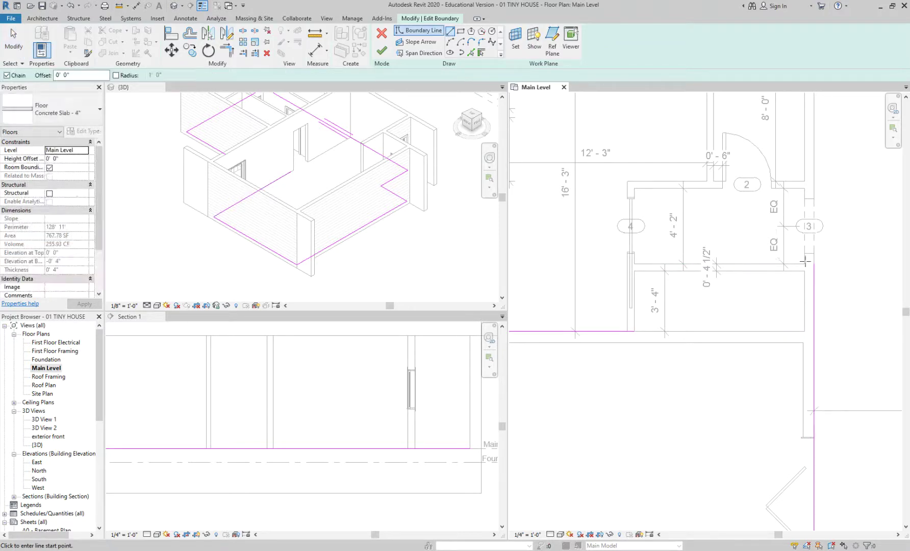
click(814, 264)
click(634, 264)
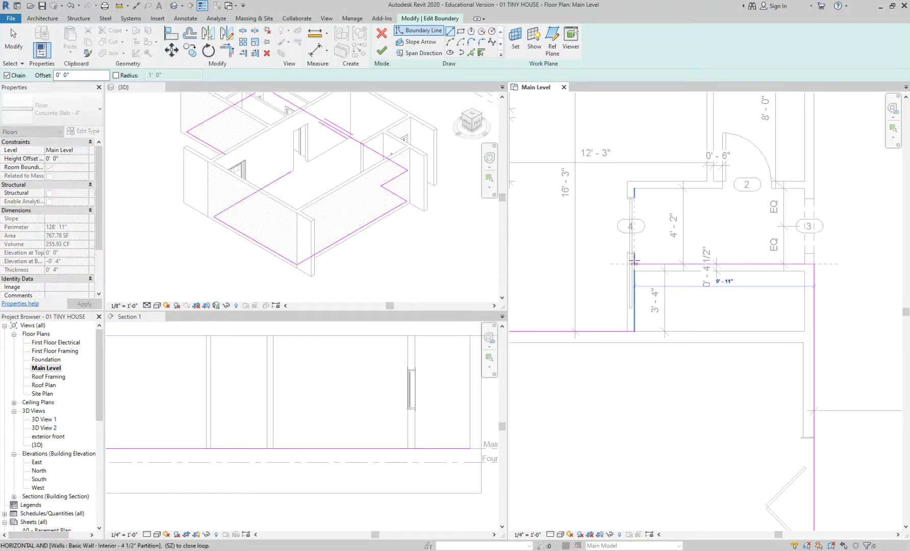
click(634, 331)
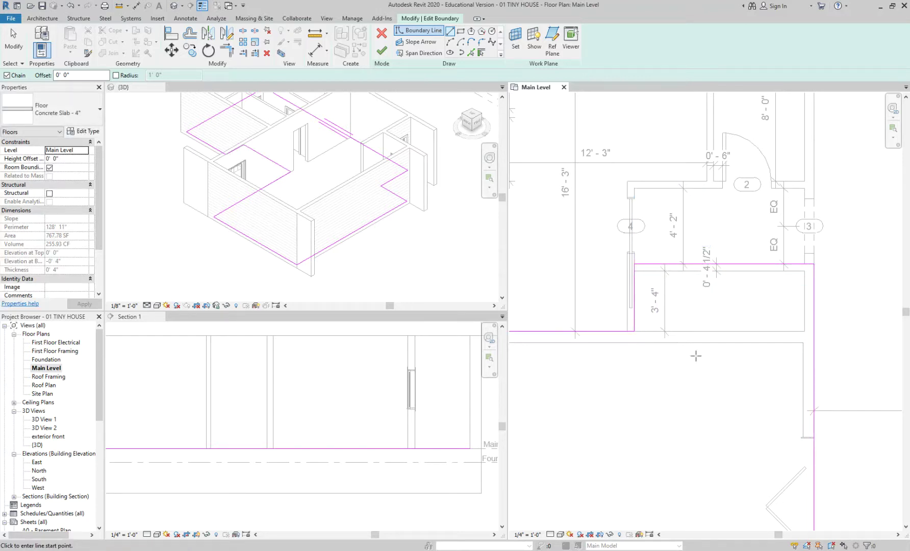
Finish the boundary edit so the concrete slab excludes the closet, and deselect the floor
scroll(699, 316, down, 4)
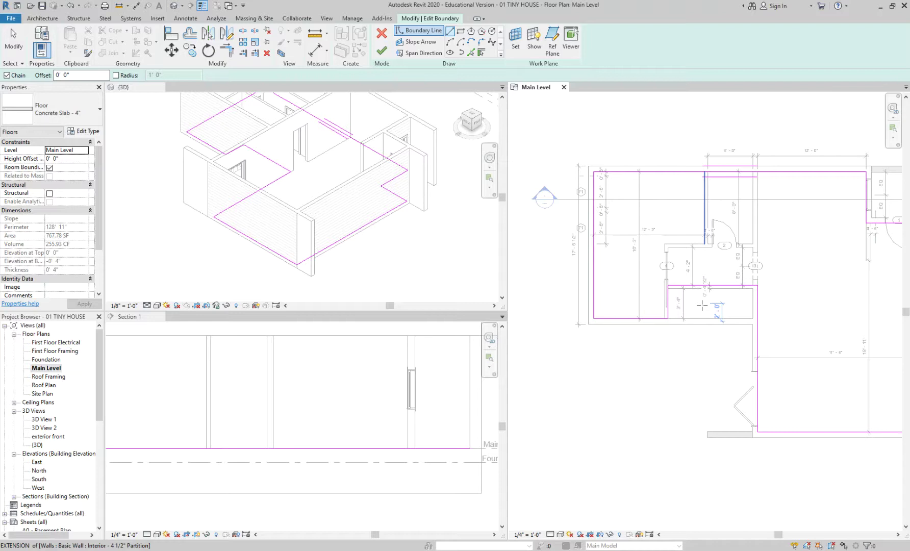
middle_drag(694, 303, 654, 294)
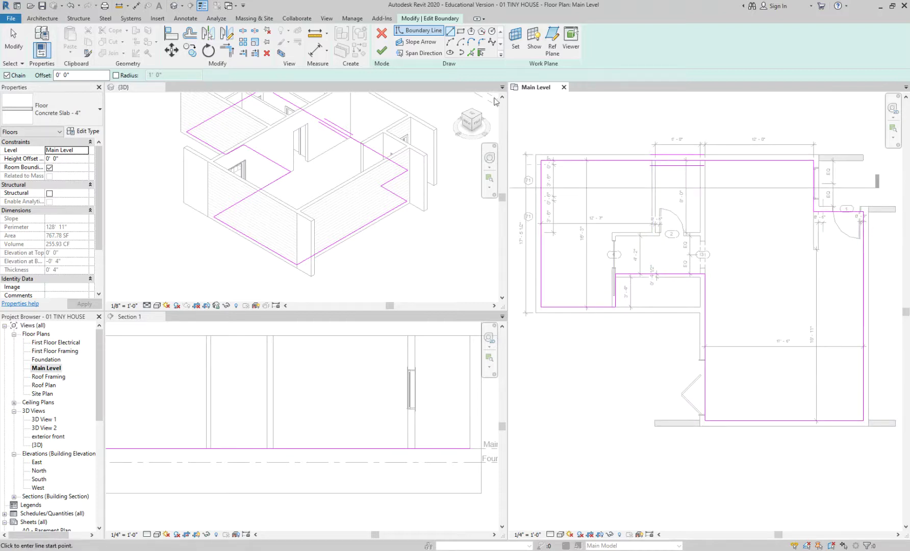
click(382, 51)
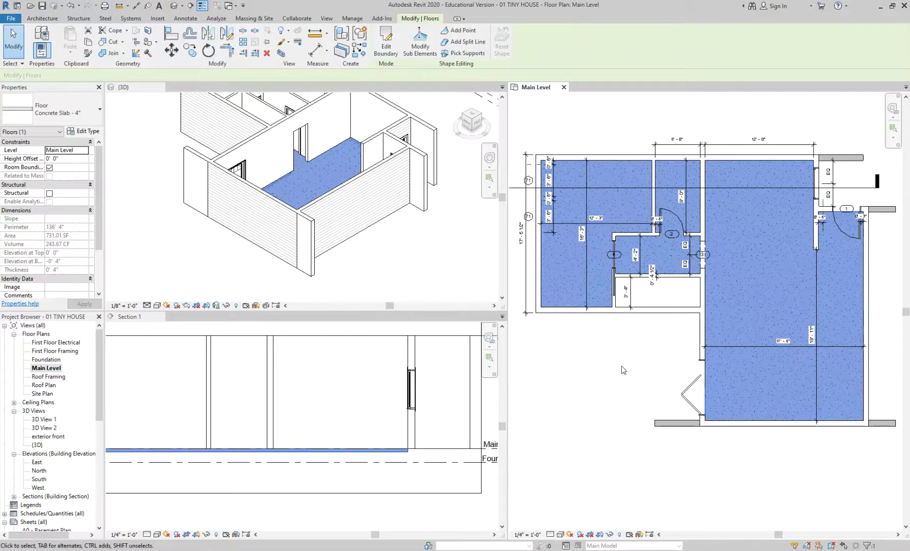
click(622, 369)
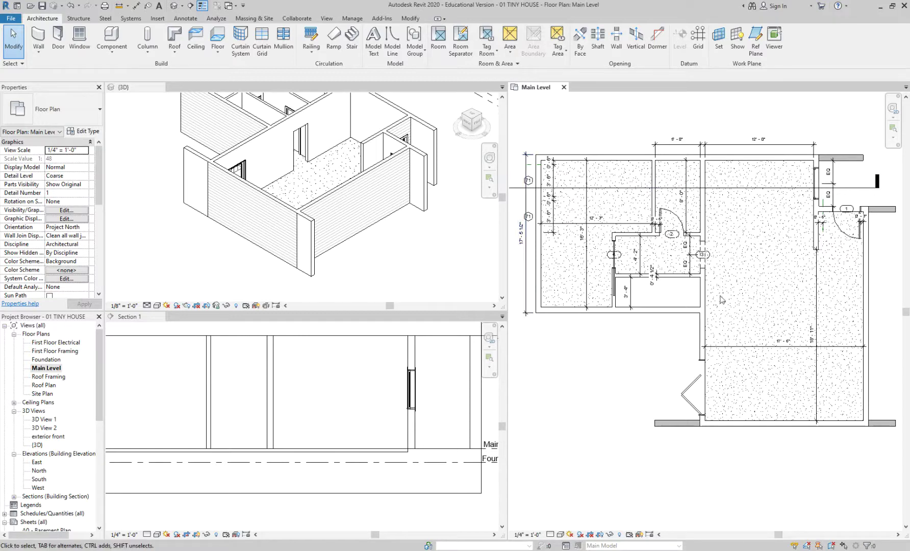
scroll(604, 303, up, 3)
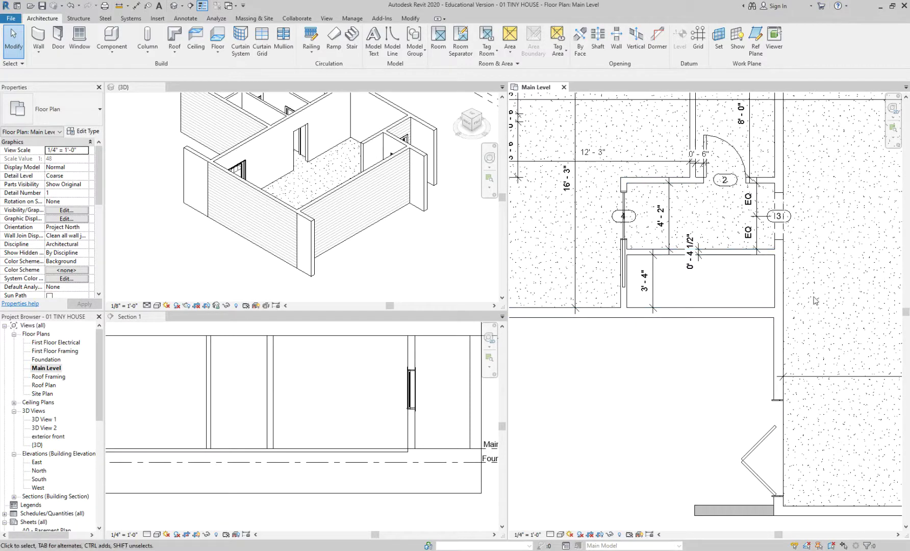
scroll(814, 300, down, 4)
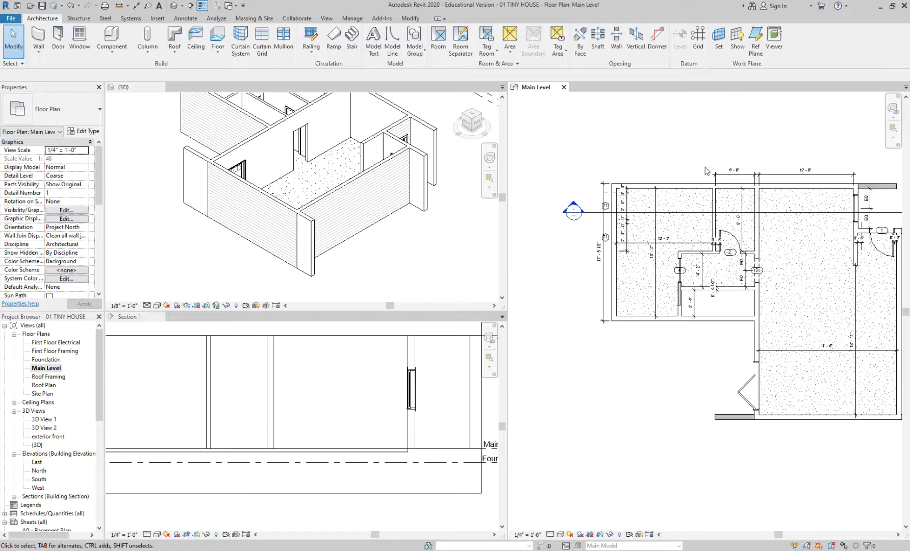
middle_drag(797, 260, 771, 252)
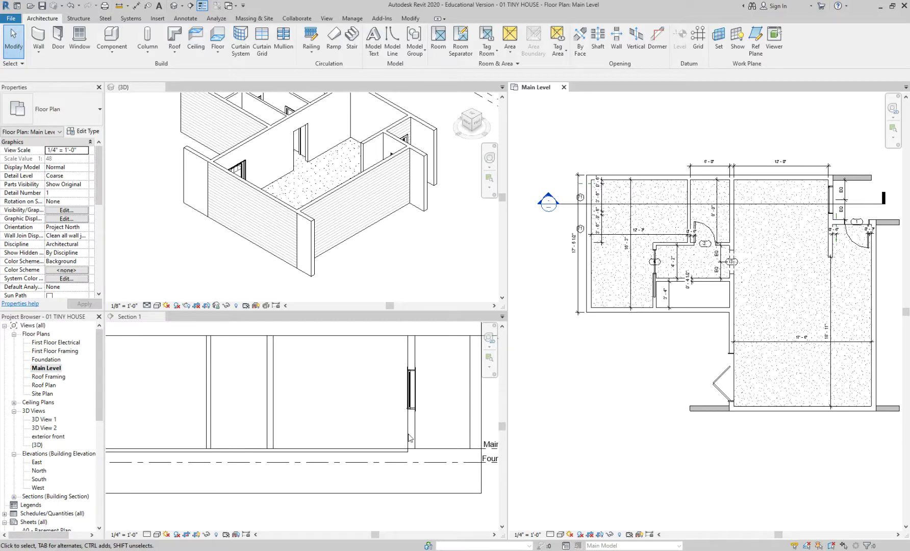
scroll(362, 423, down, 1)
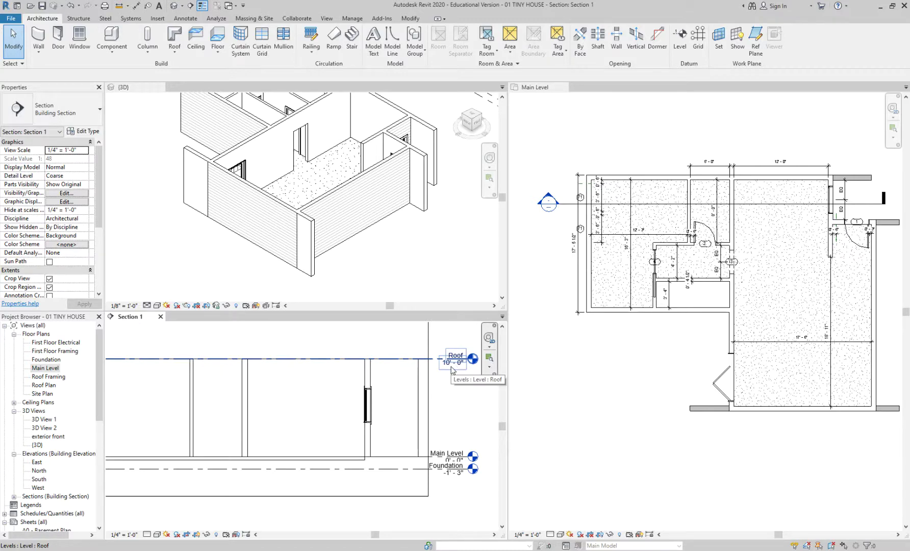
scroll(459, 407, down, 1)
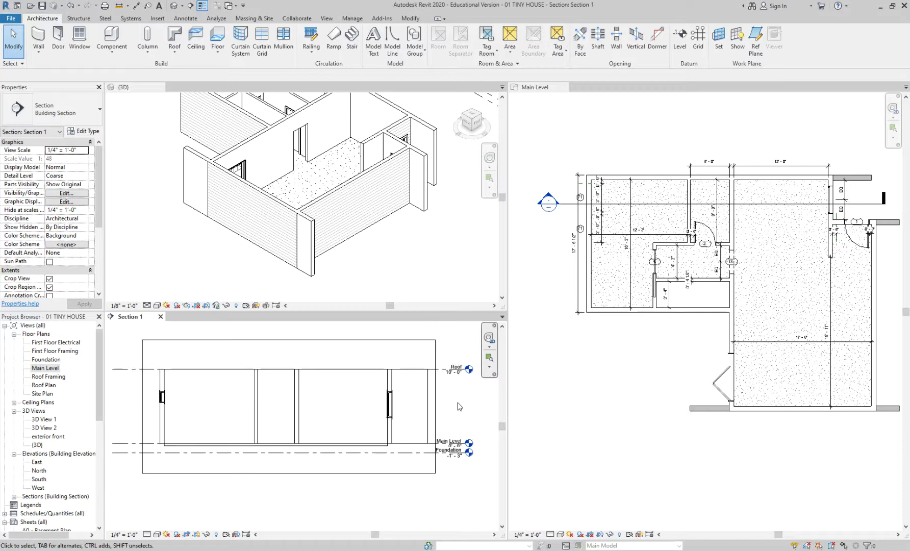
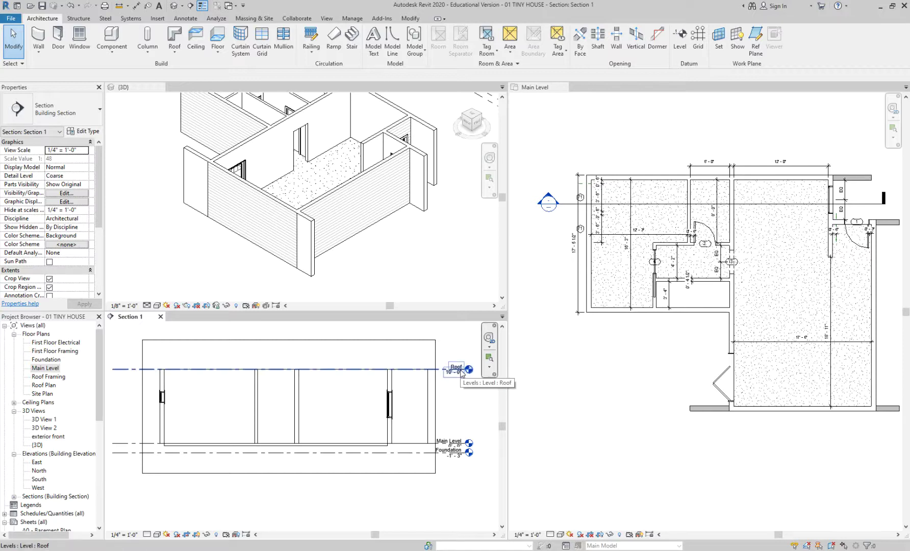
Tile the open views with Section 1 as the large view, framing its Roof, Main Level and Foundation level heads
click(625, 343)
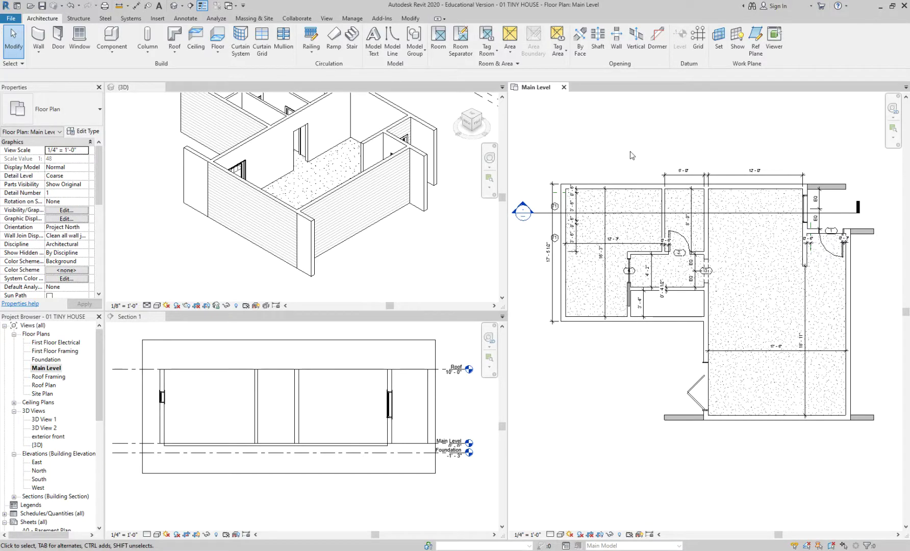
key(w)
key(t)
click(605, 230)
key(w)
key(t)
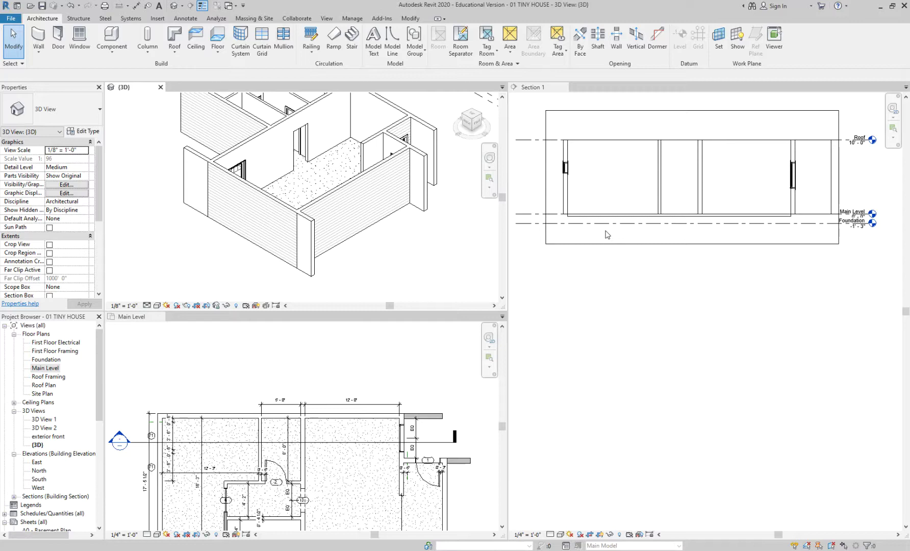
middle_drag(696, 314, 682, 417)
middle_drag(851, 373, 654, 404)
scroll(661, 321, up, 5)
middle_drag(632, 322, 737, 317)
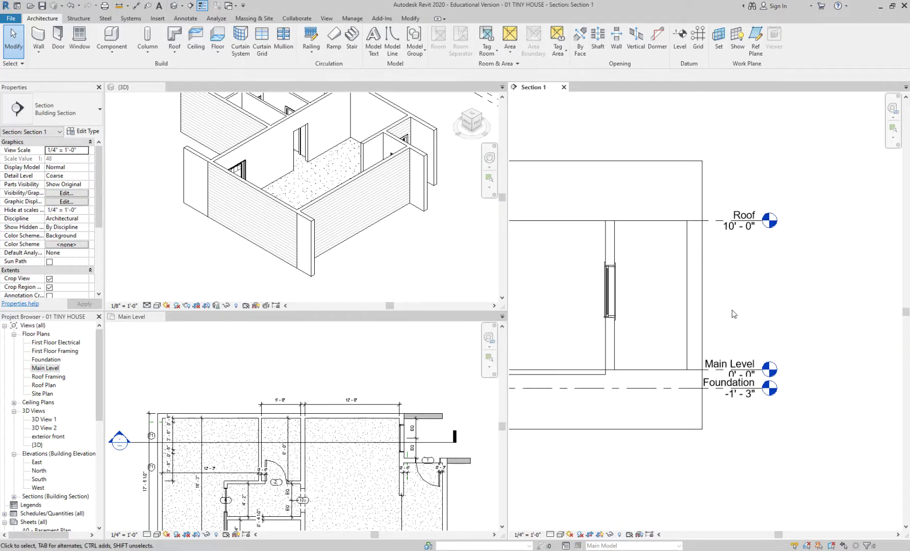
Retile the views with Main Level as the large view, and tile them back with Section 1 as the large one
key(w)
key(t)
click(750, 164)
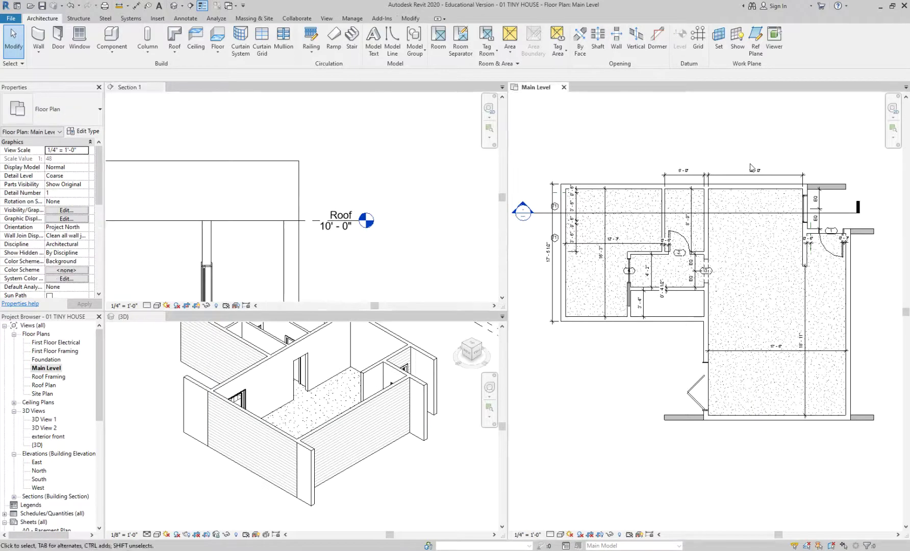
key(w)
key(t)
click(790, 312)
key(w)
key(t)
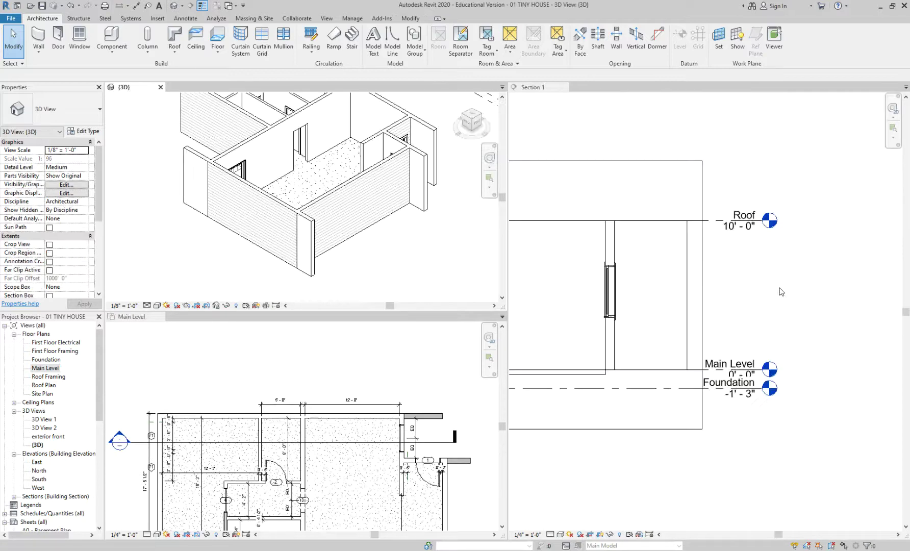
Set the Roof level's elevation to 11.5 feet in Section 1
scroll(750, 269, down, 4)
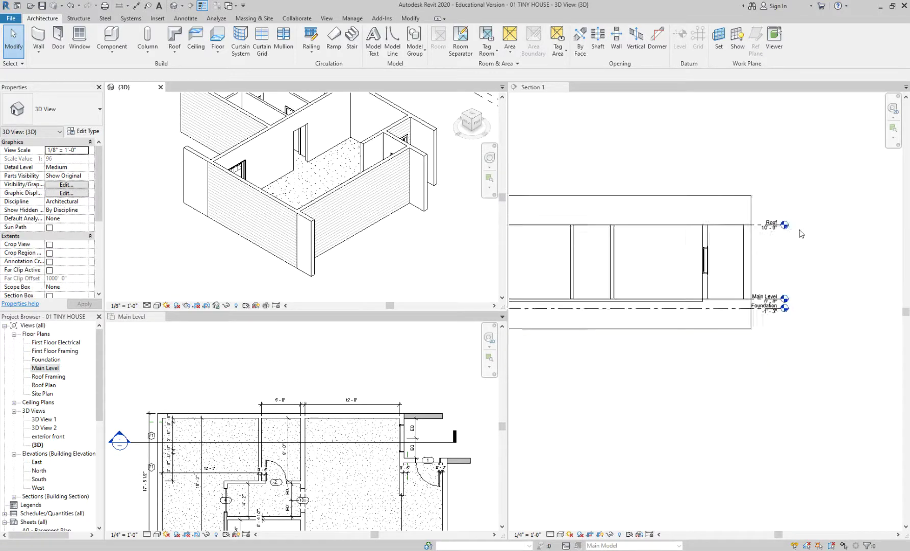
scroll(767, 249, up, 2)
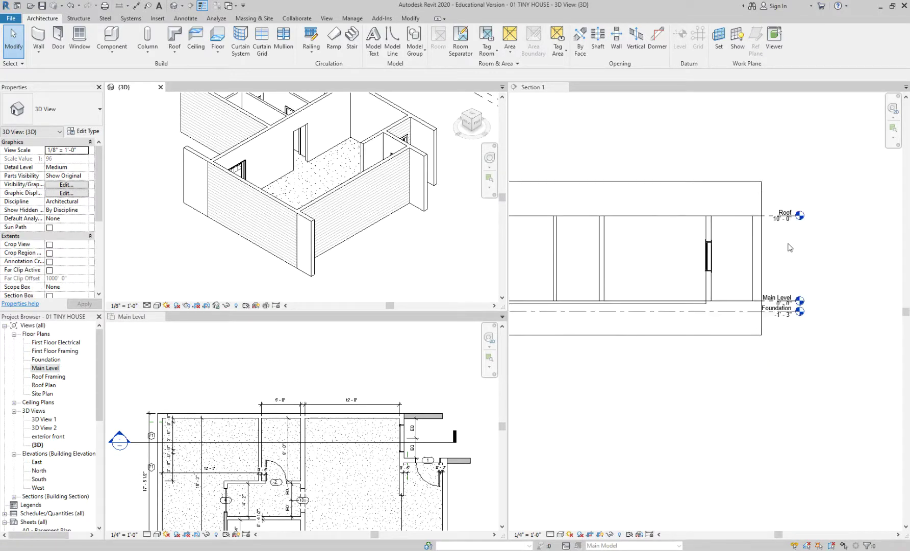
click(829, 249)
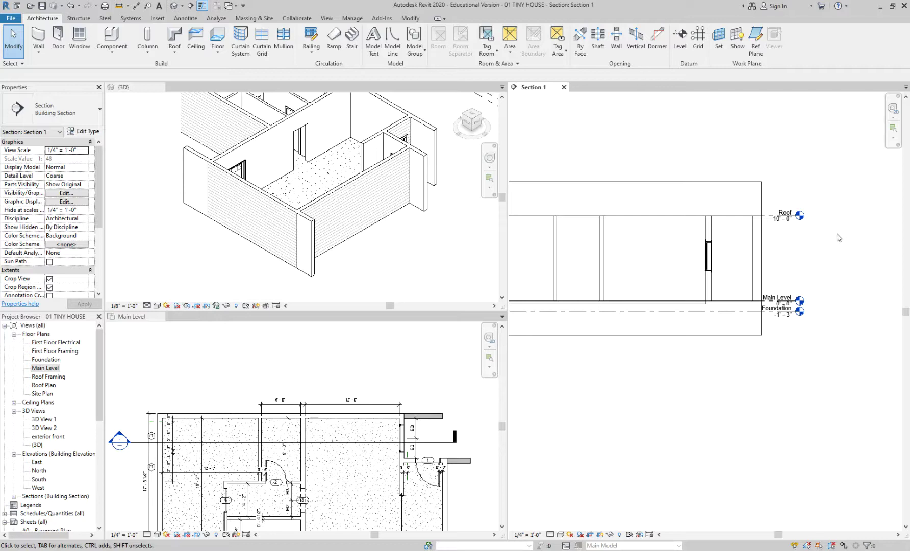
scroll(829, 238, down, 2)
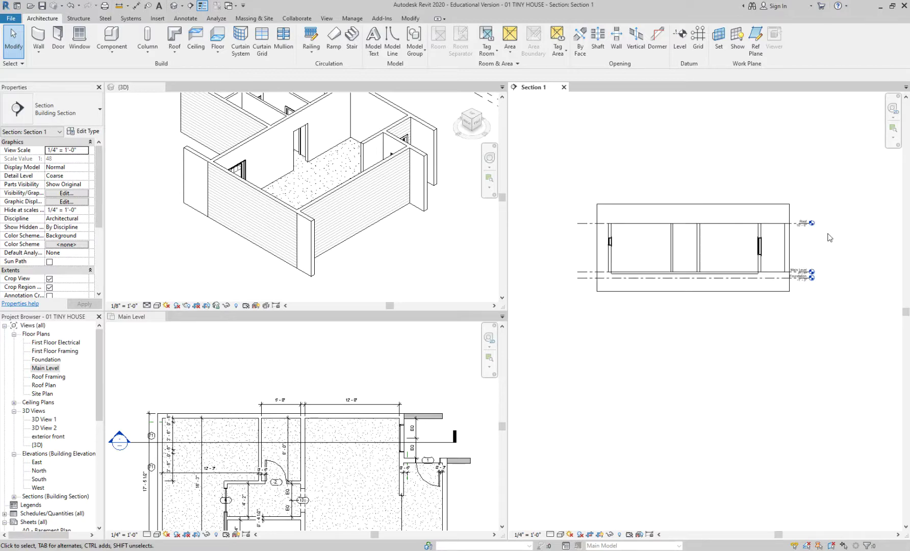
scroll(806, 230, up, 3)
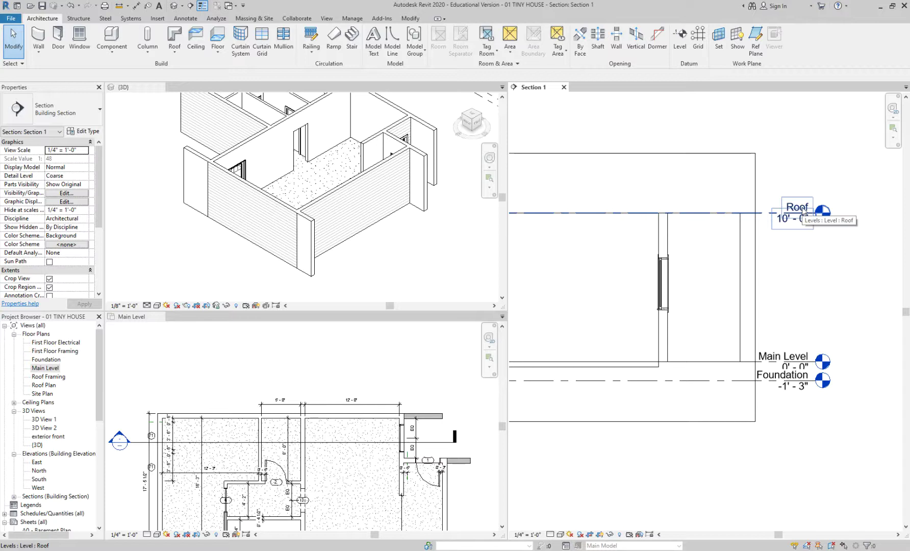
click(782, 224)
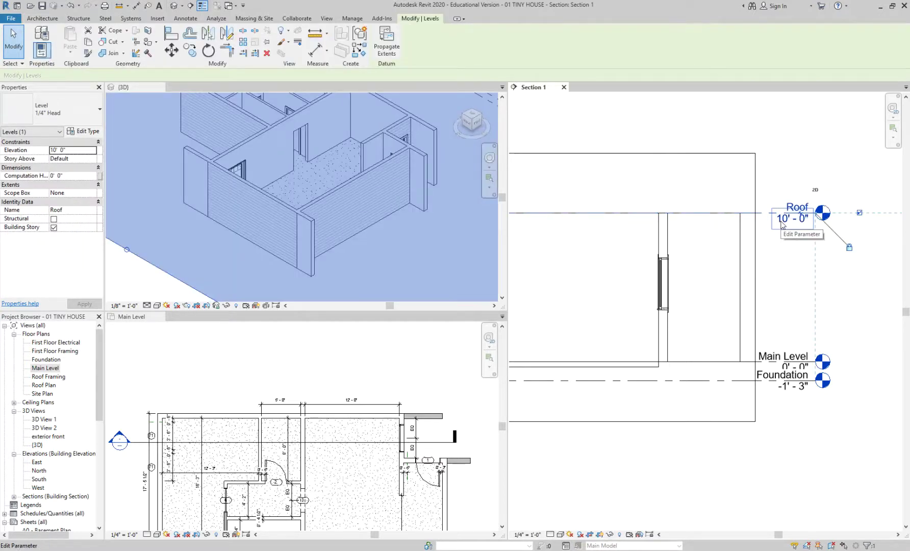
scroll(781, 224, up, 1)
click(782, 222)
text(11.5)
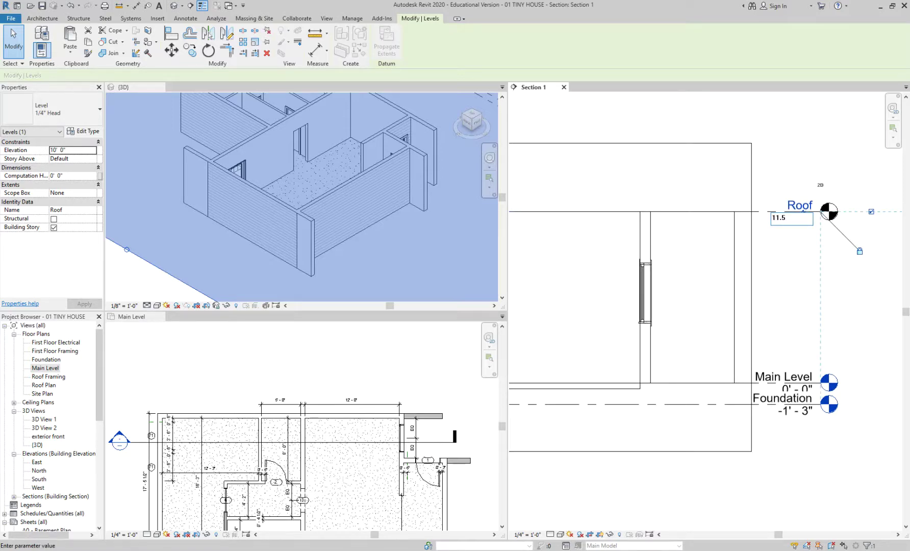
key(Return)
Re-enter the Roof level's elevation in feet and inches as 11 6, and deselect the level
click(781, 193)
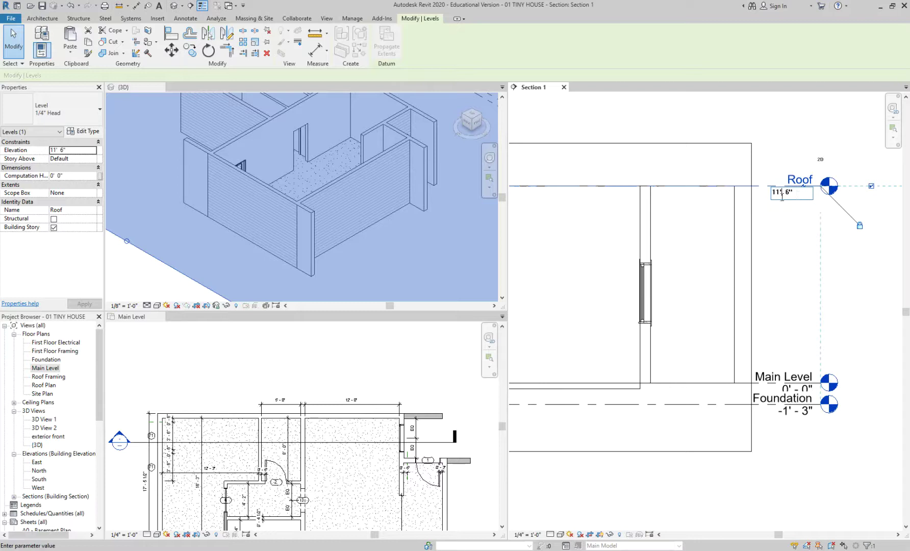
drag(798, 195, 739, 192)
text(11 6)
key(Return)
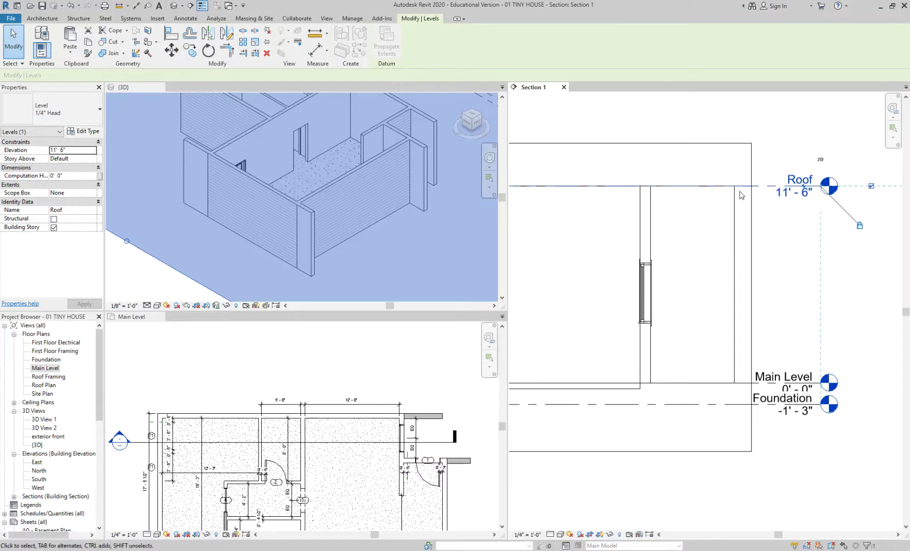
click(786, 240)
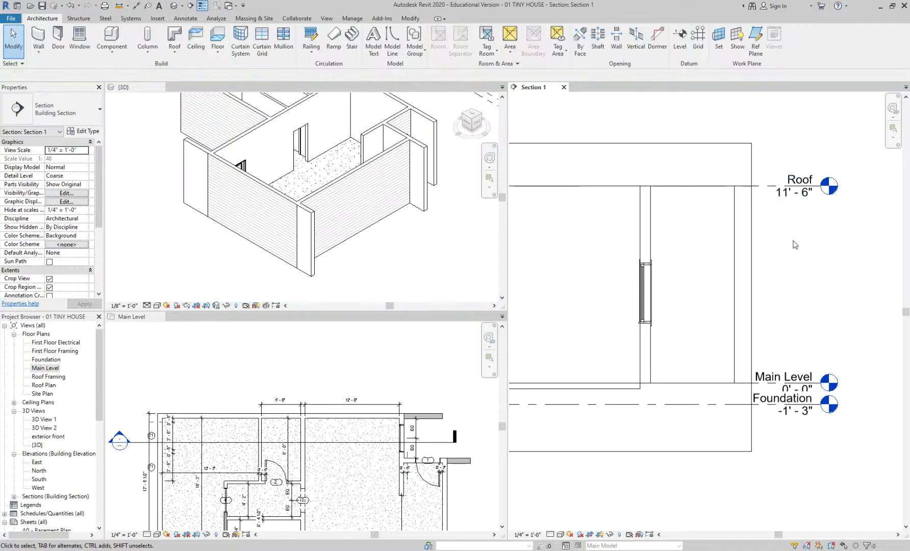
Widen the Section 1 view against the other tiled views and frame the building section in it
scroll(793, 243, down, 4)
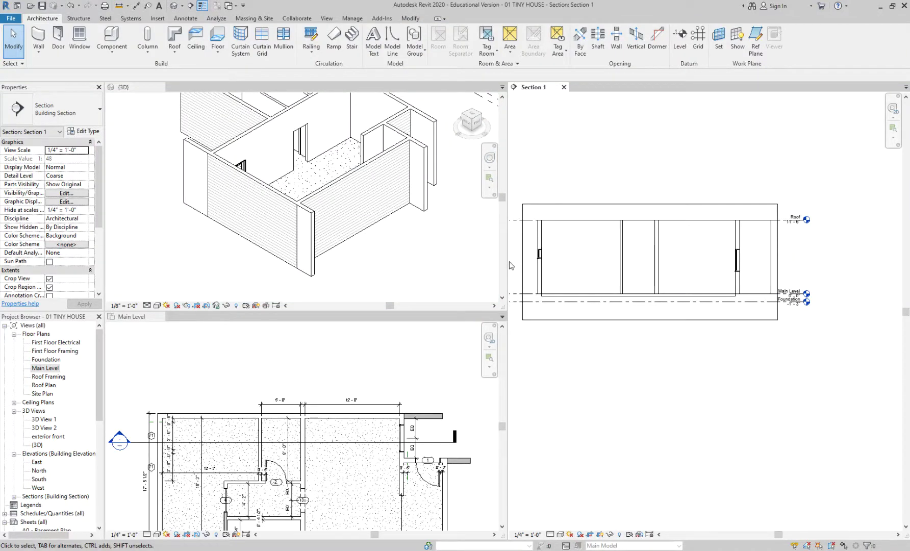
drag(507, 265, 436, 265)
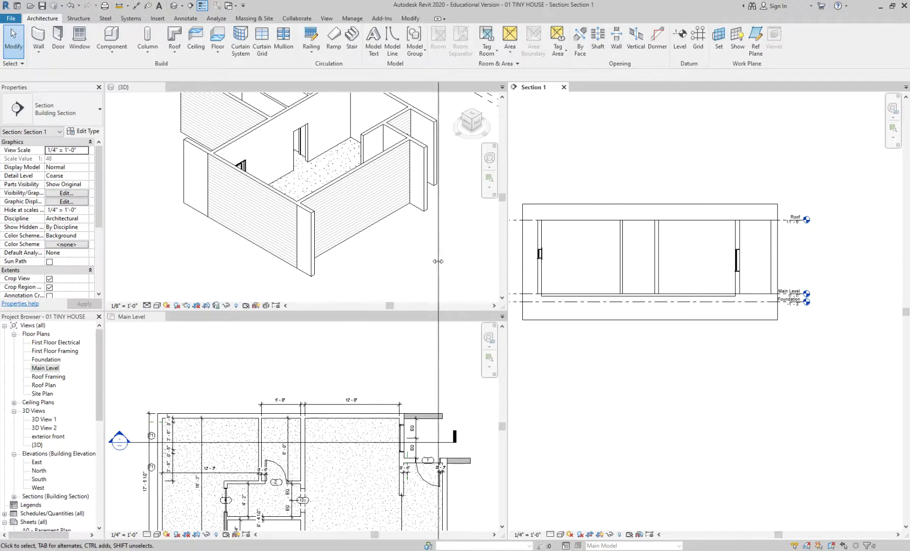
scroll(525, 264, up, 4)
middle_drag(522, 260, 479, 264)
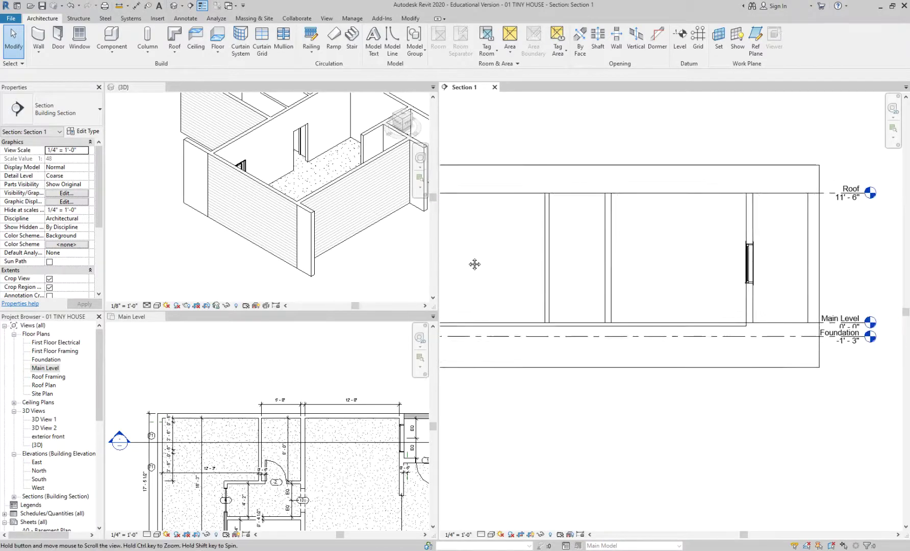
scroll(821, 232, up, 1)
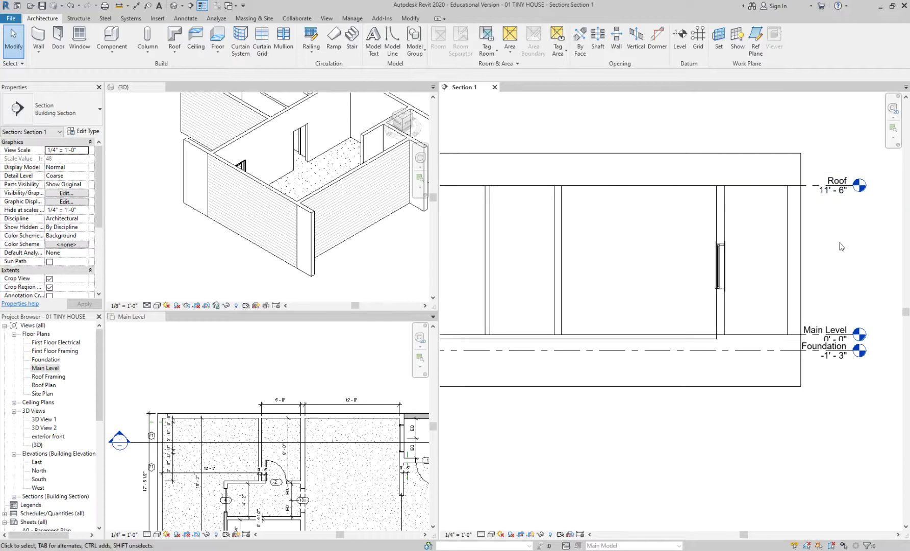
scroll(839, 238, down, 1)
middle_drag(645, 244, 707, 253)
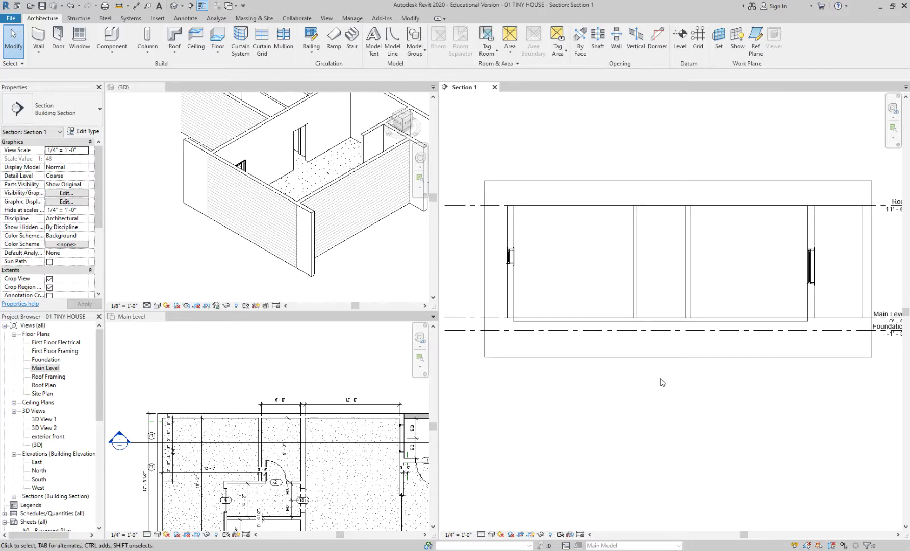
scroll(661, 382, down, 1)
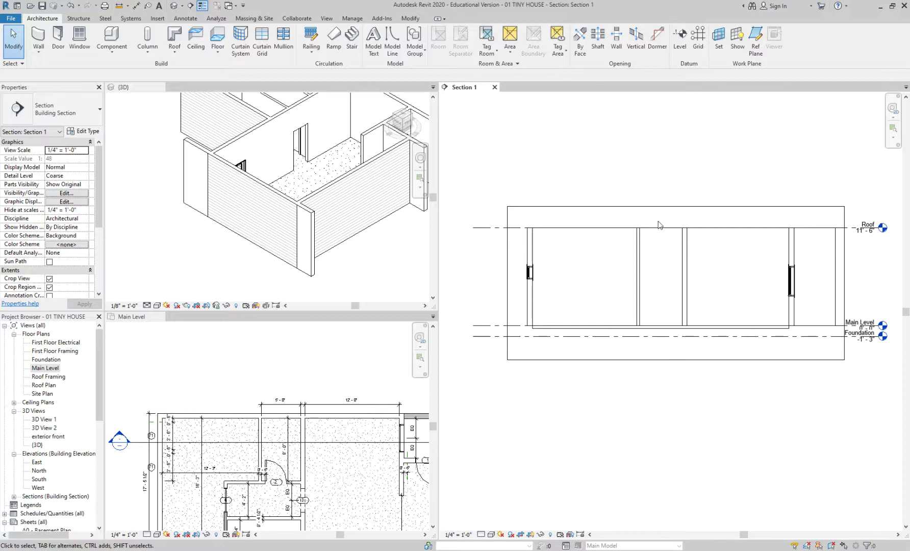
scroll(607, 213, down, 2)
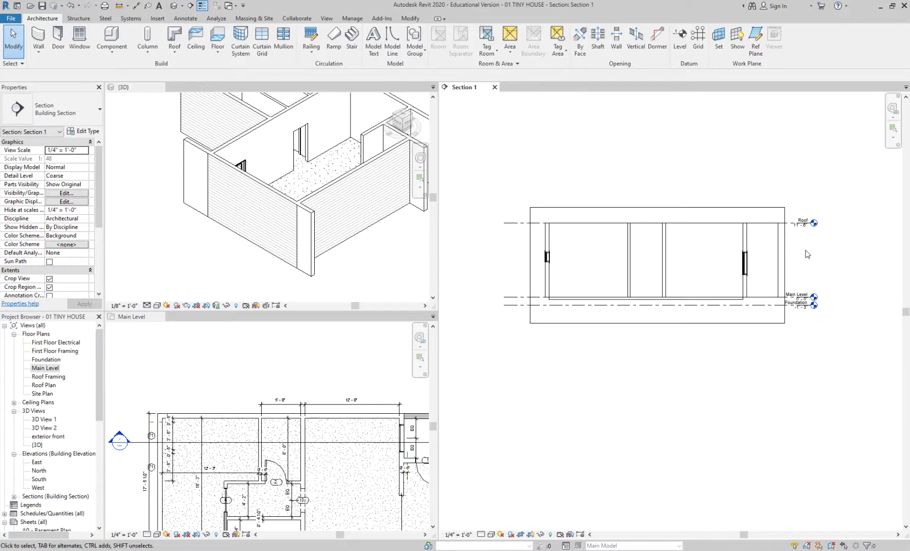
scroll(808, 239, up, 2)
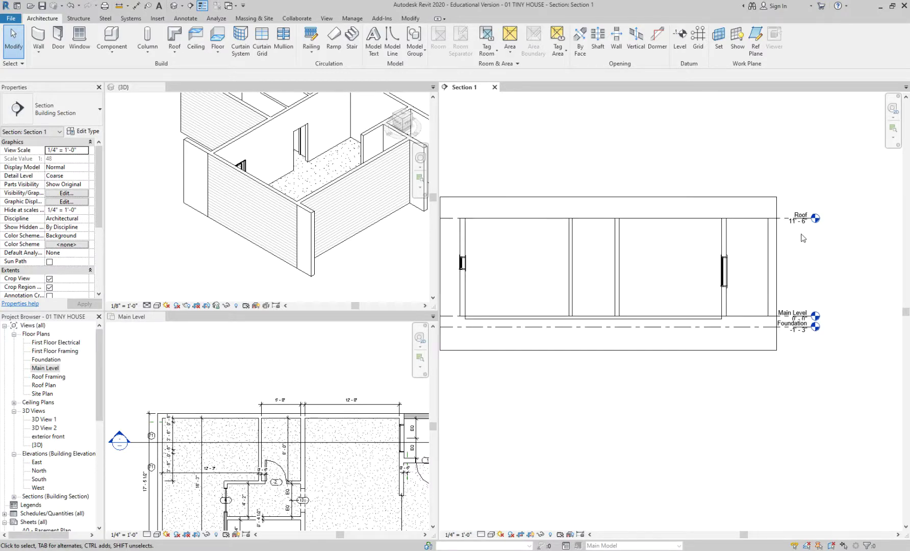
middle_drag(808, 239, 839, 258)
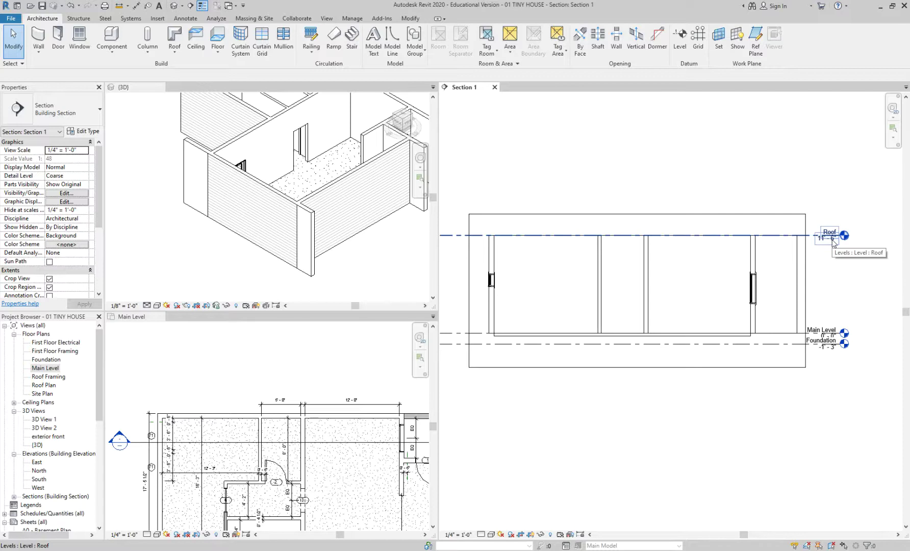
middle_drag(834, 260, 850, 263)
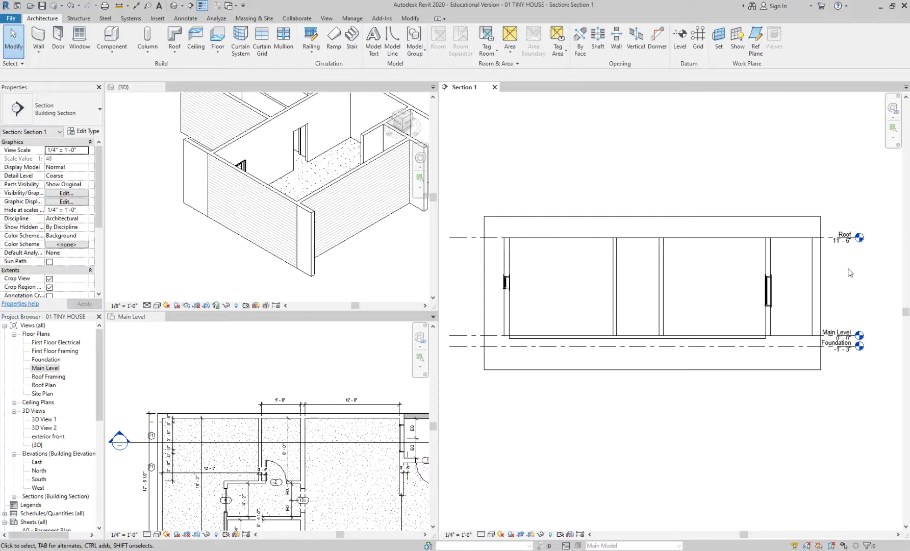
Draw a level at 9' - 0" below the Roof level with Make Plan View enabled, and undo it
click(469, 238)
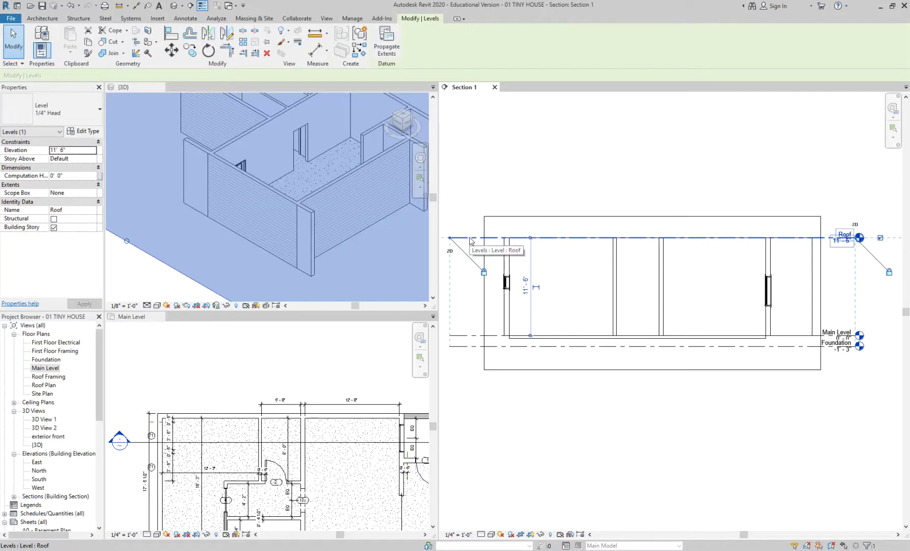
key(l)
key(l)
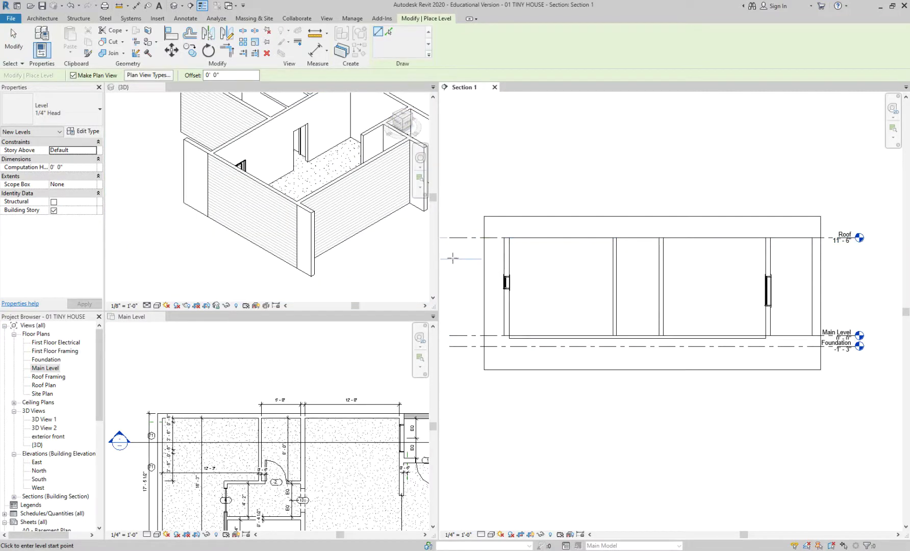
scroll(449, 260, down, 2)
middle_drag(460, 243, 518, 245)
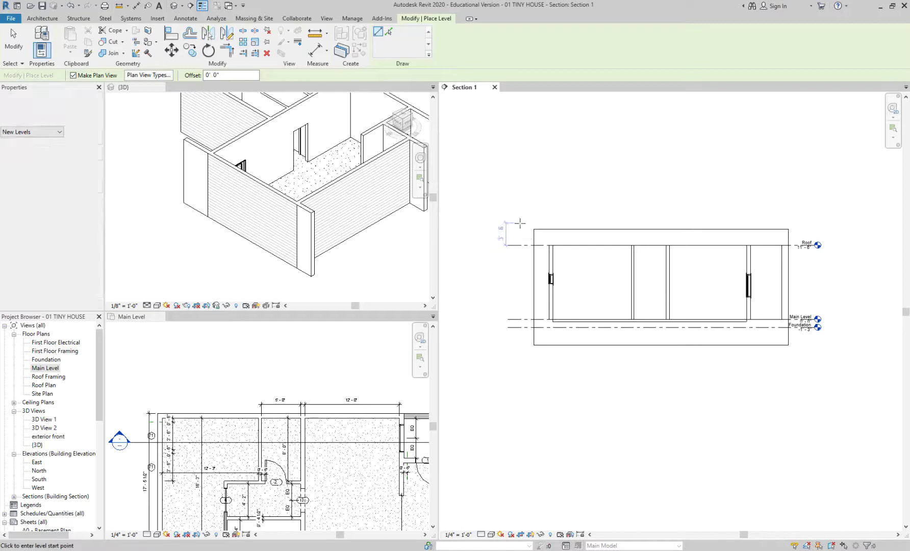
click(506, 261)
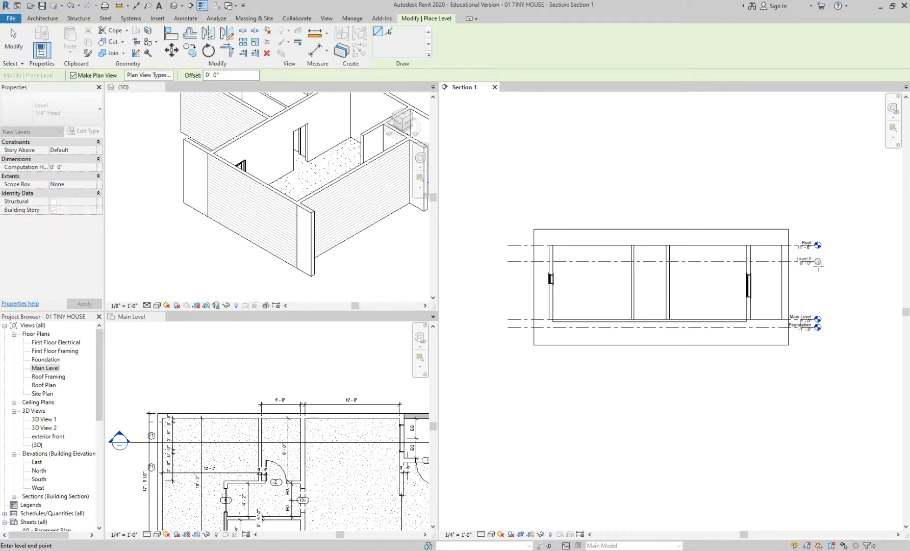
click(818, 262)
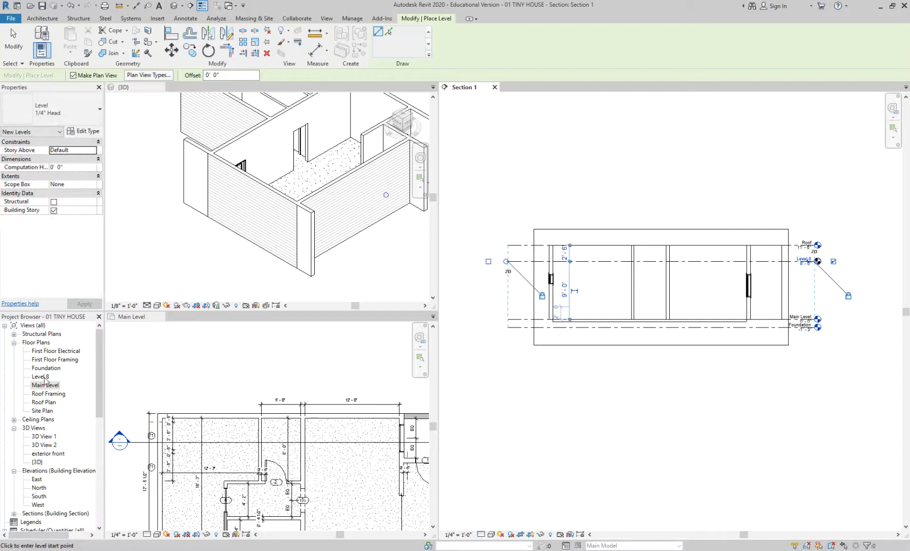
scroll(839, 262, up, 3)
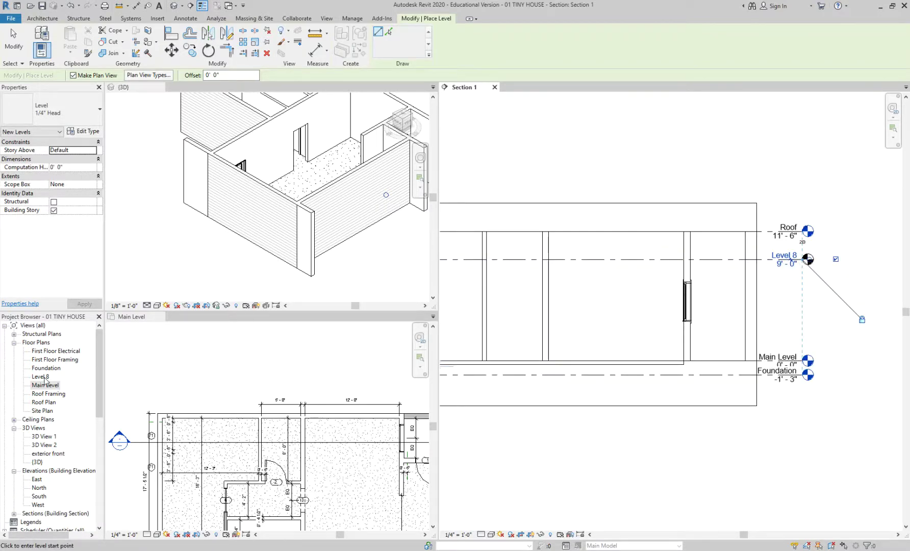
key(ctrl+z)
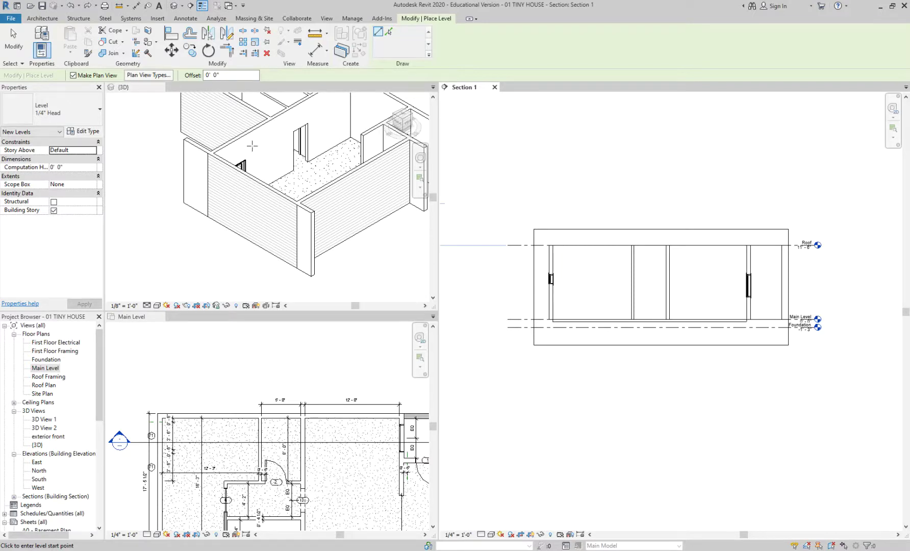
Draw a level at 9' - 0" below the Roof level with Make Plan View disabled, and undo it
click(73, 76)
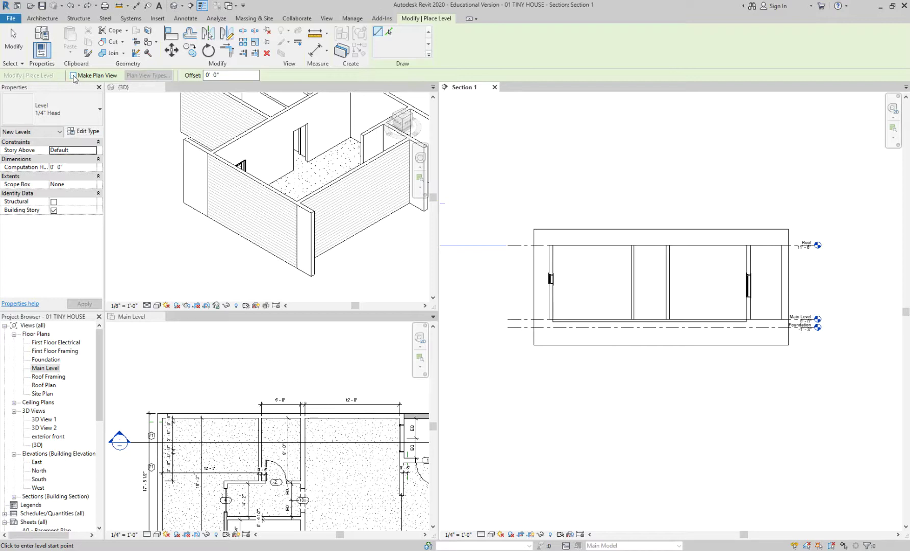
click(508, 260)
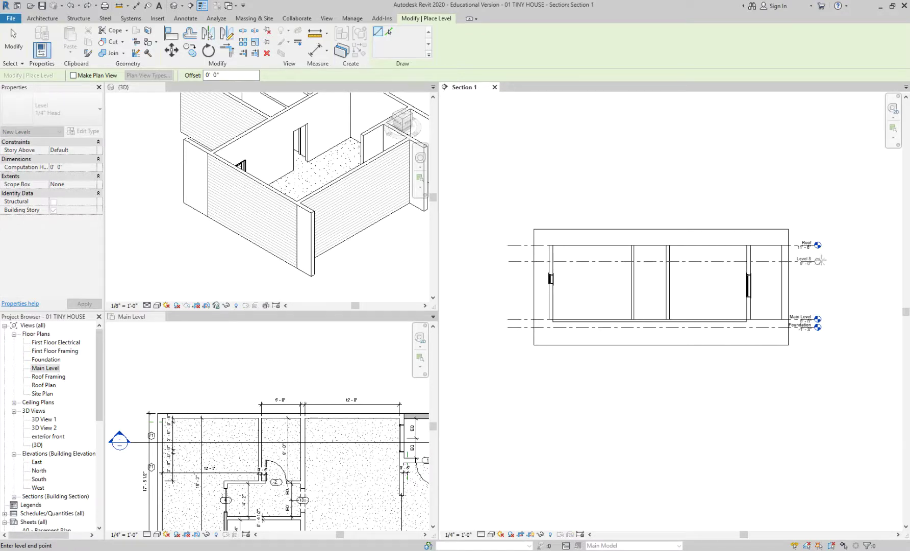
click(818, 260)
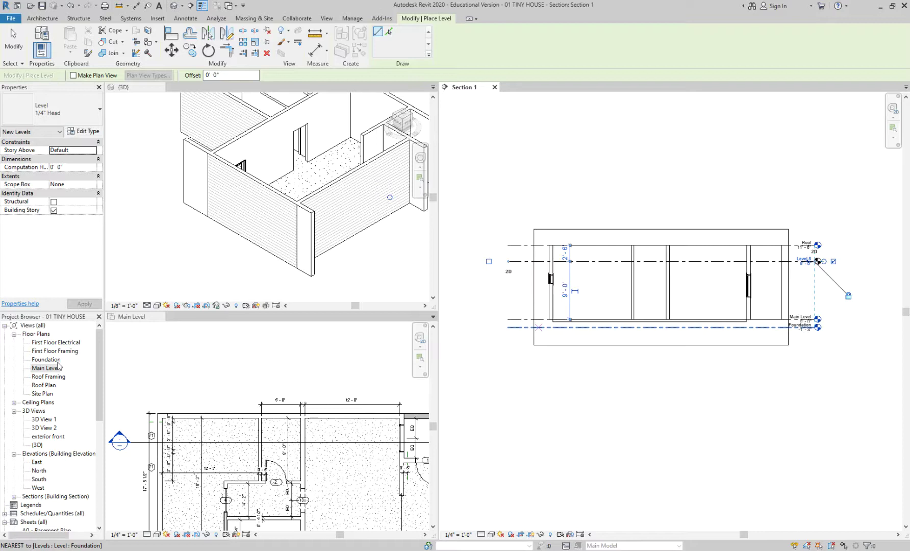
key(Escape)
key(ctrl+z)
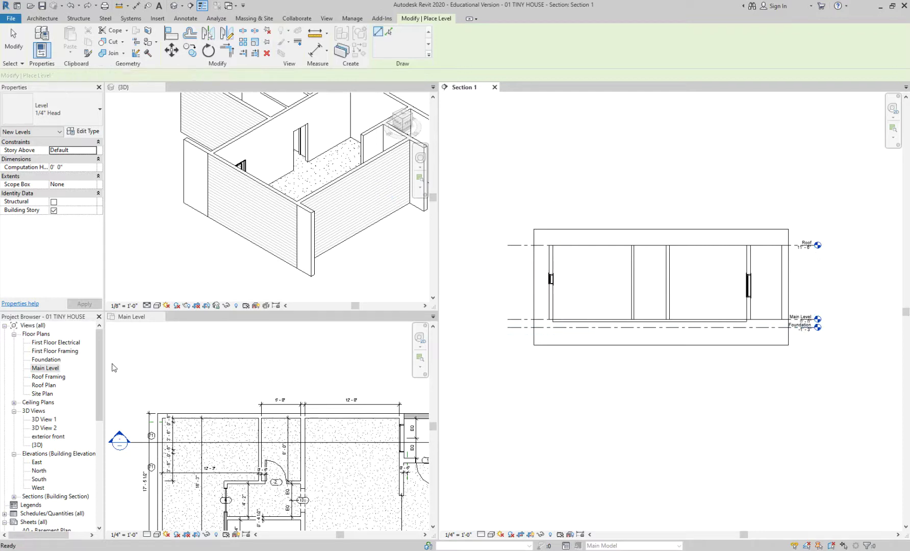
key(Escape)
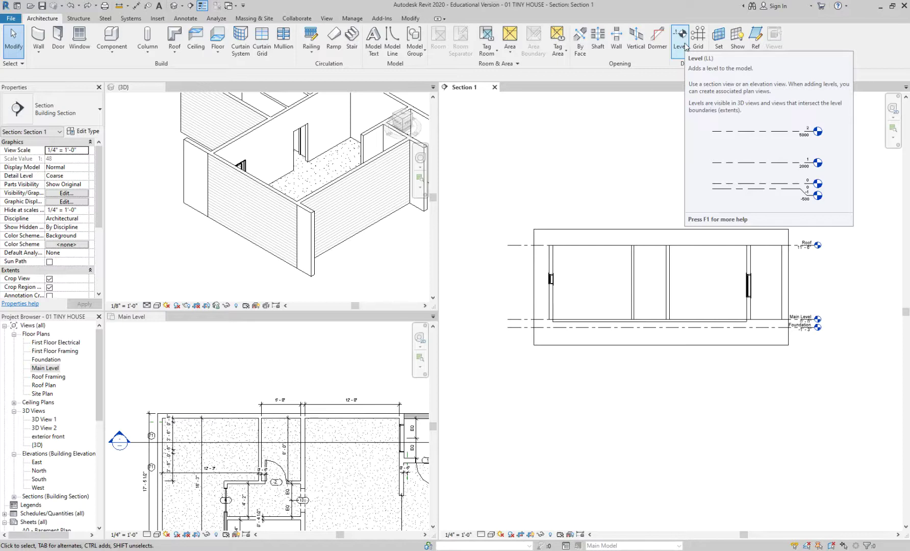
Draw a level at 9' - 6" across the building section in Section 1 with Make Plan View disabled
click(513, 249)
key(Escape)
key(l)
key(l)
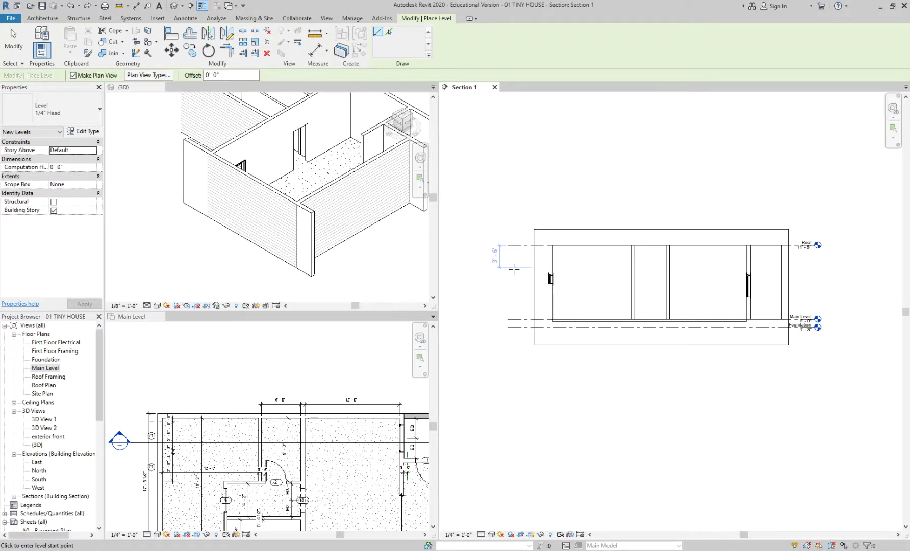
click(73, 75)
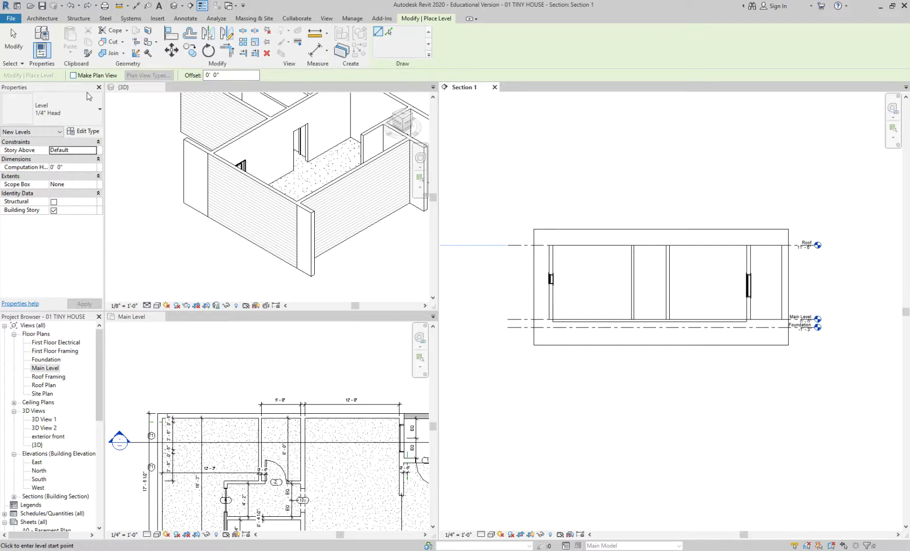
click(508, 258)
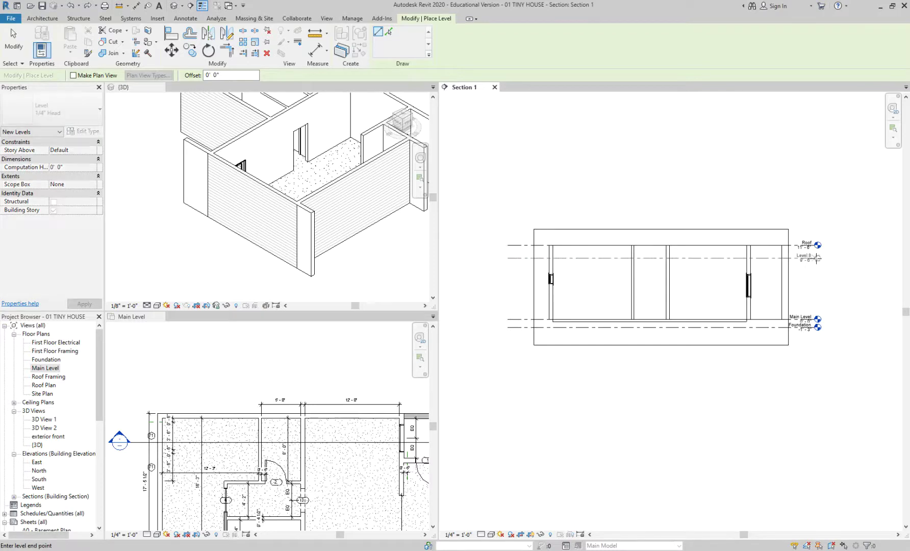
scroll(816, 259, up, 3)
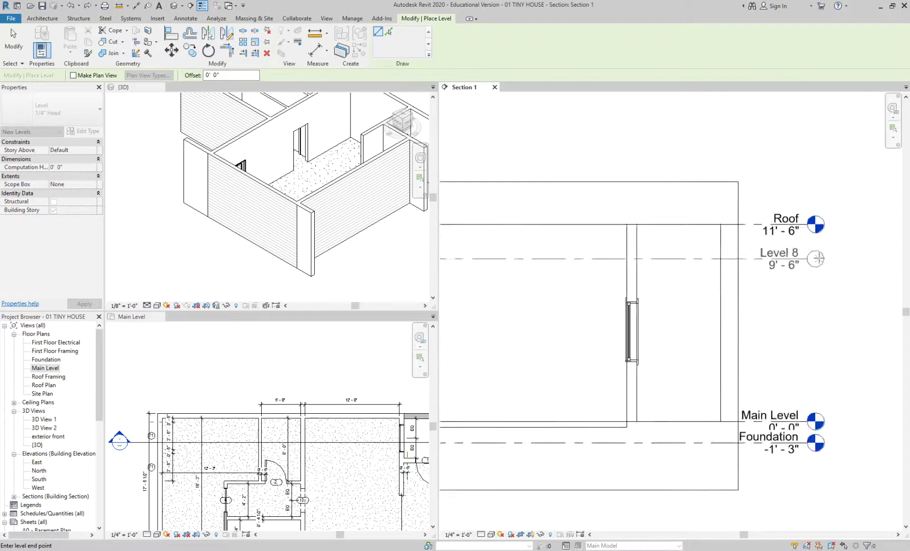
scroll(816, 259, up, 1)
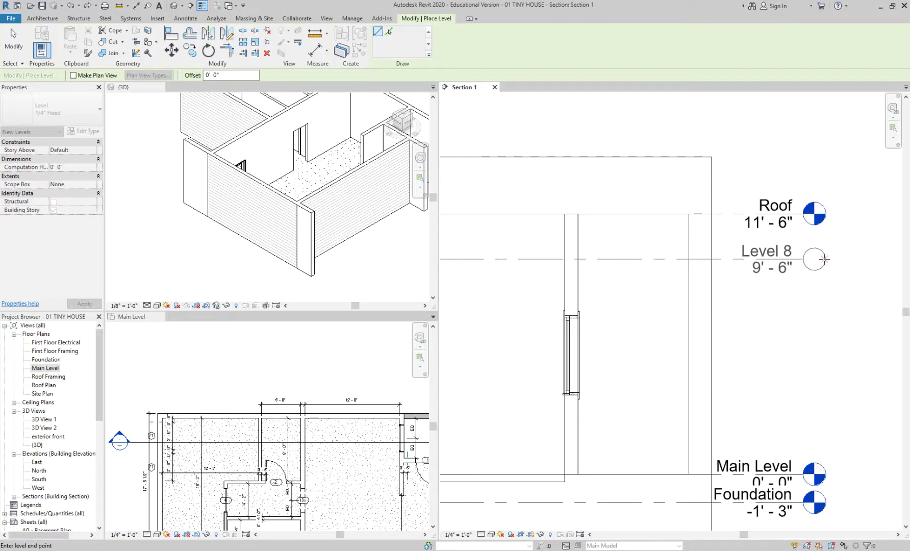
click(823, 259)
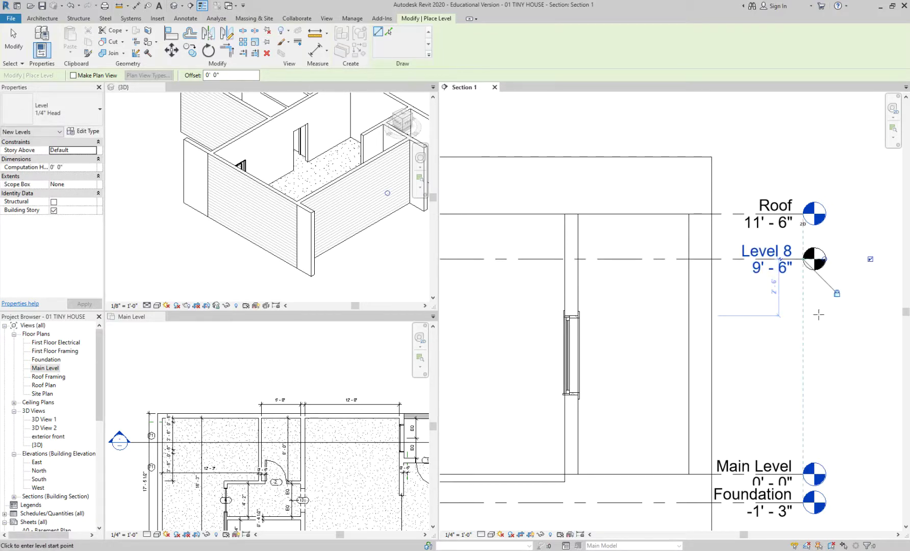
key(Escape)
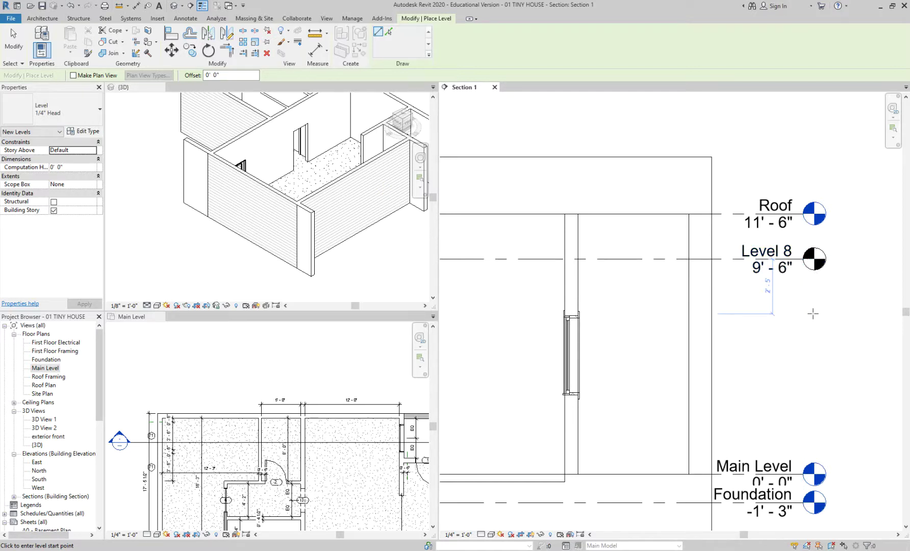
key(Escape)
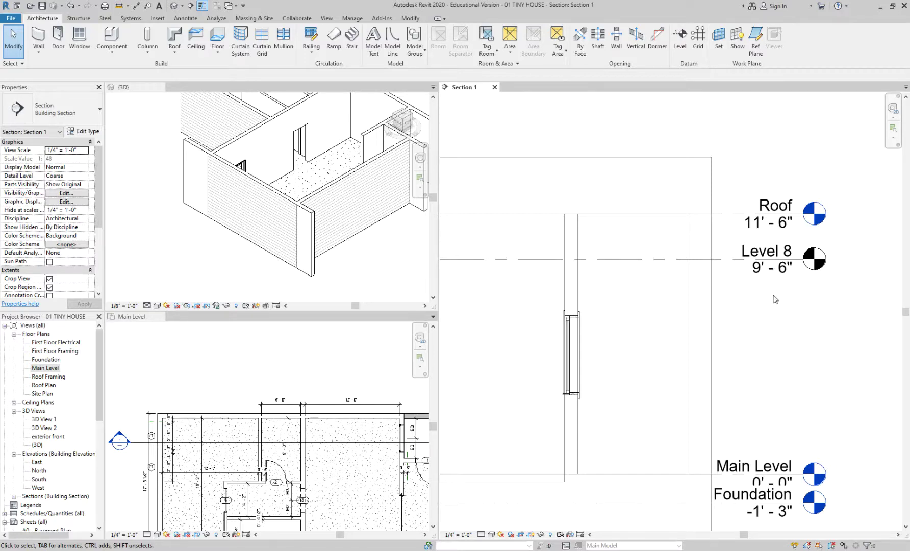
Rename the new level below the Roof level as L&B Ceiling
double_click(777, 253)
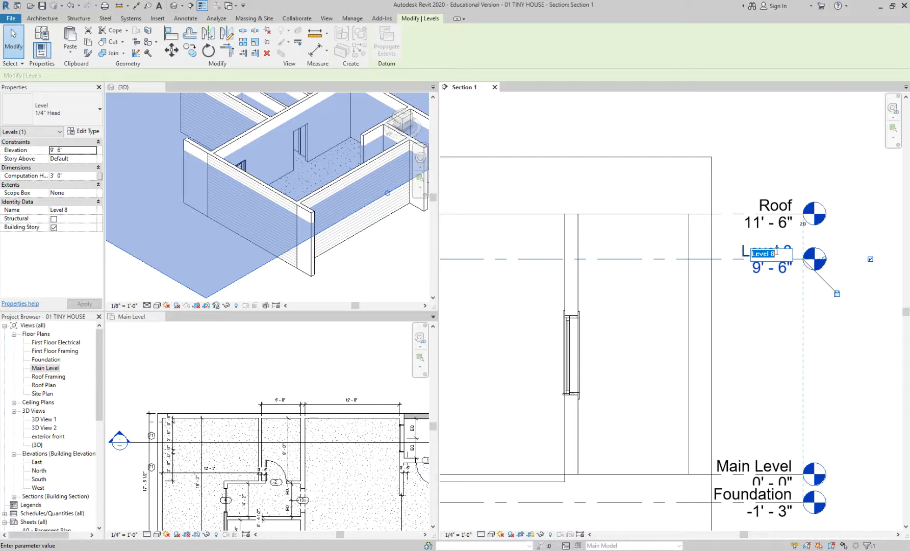
text(L&B Ceiling)
key(Return)
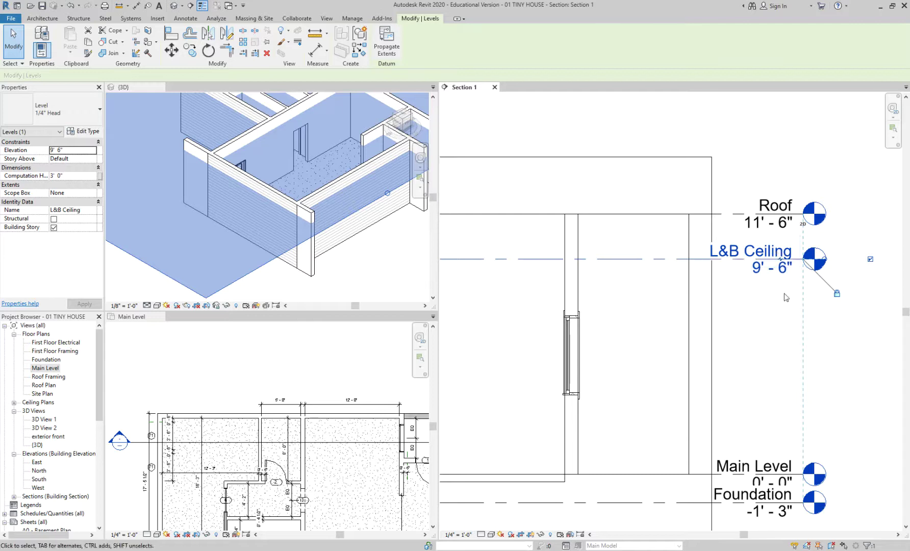
Set the L&B Ceiling level's elevation to 8' - 0" and deselect the level
click(784, 294)
click(779, 276)
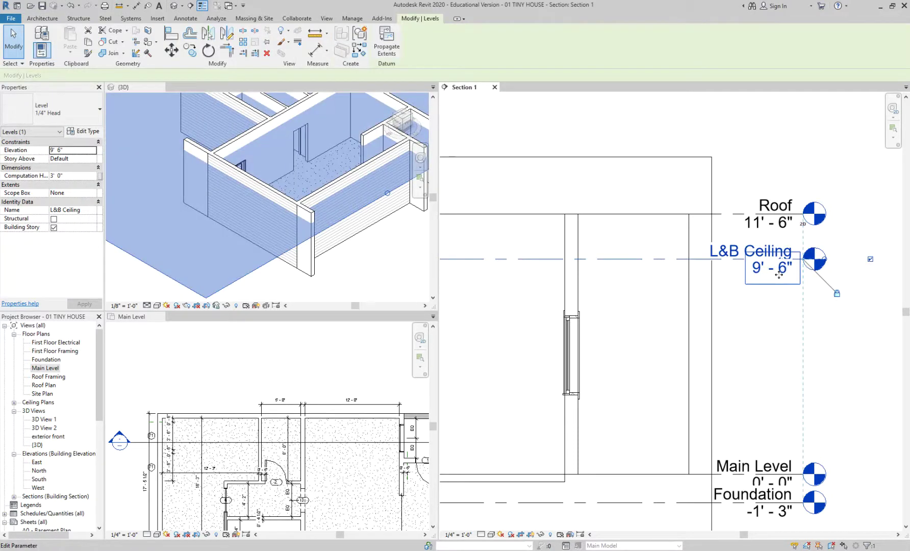
click(780, 277)
text(8)
key(Return)
click(765, 329)
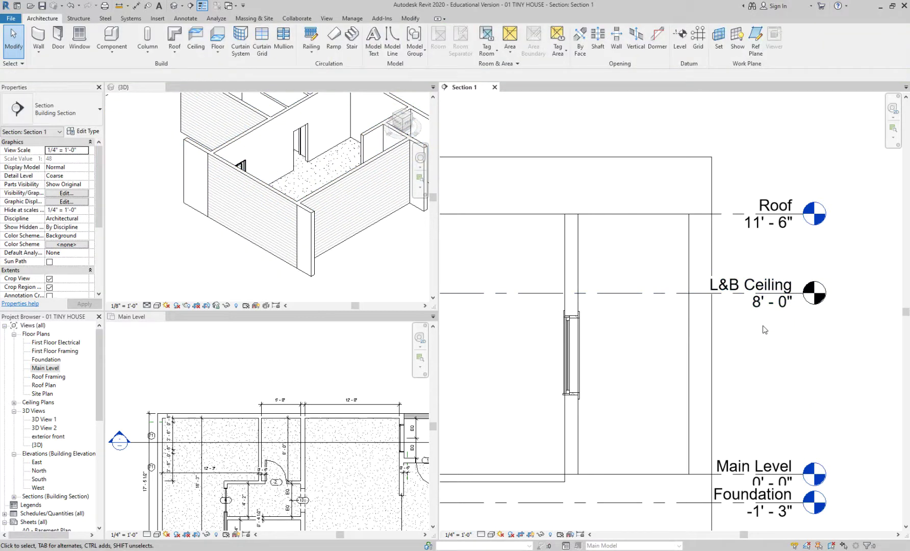
Examine the L&B Ceiling level's position relative to the walls and other levels across the building section
scroll(764, 328, down, 1)
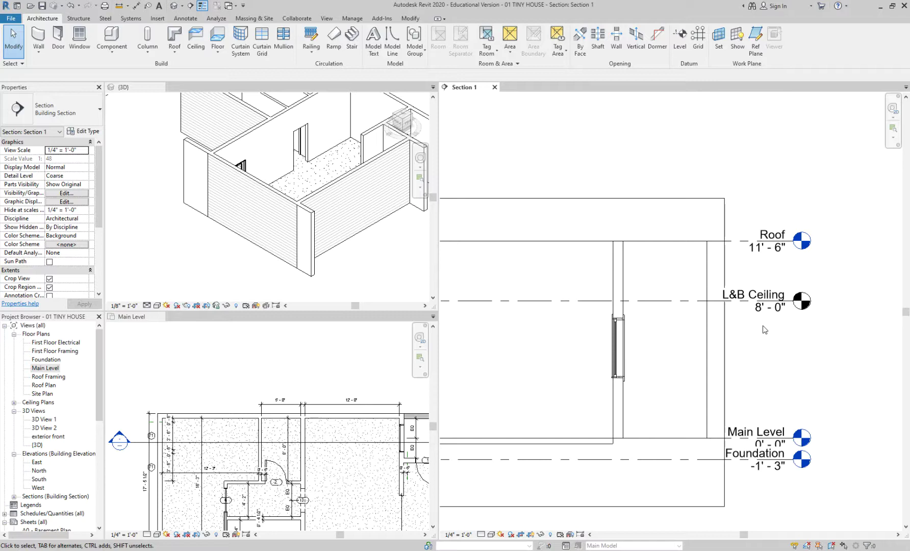
scroll(763, 327, down, 3)
scroll(724, 338, up, 3)
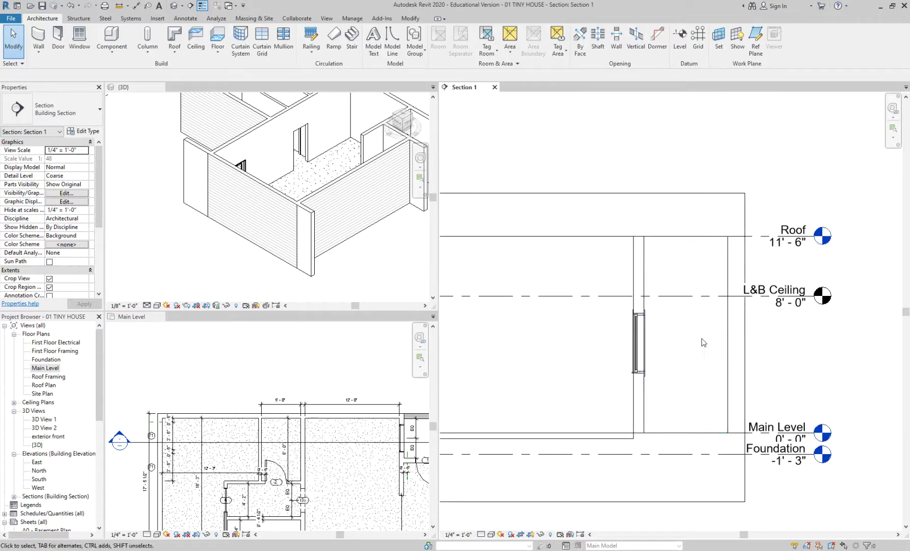
click(701, 296)
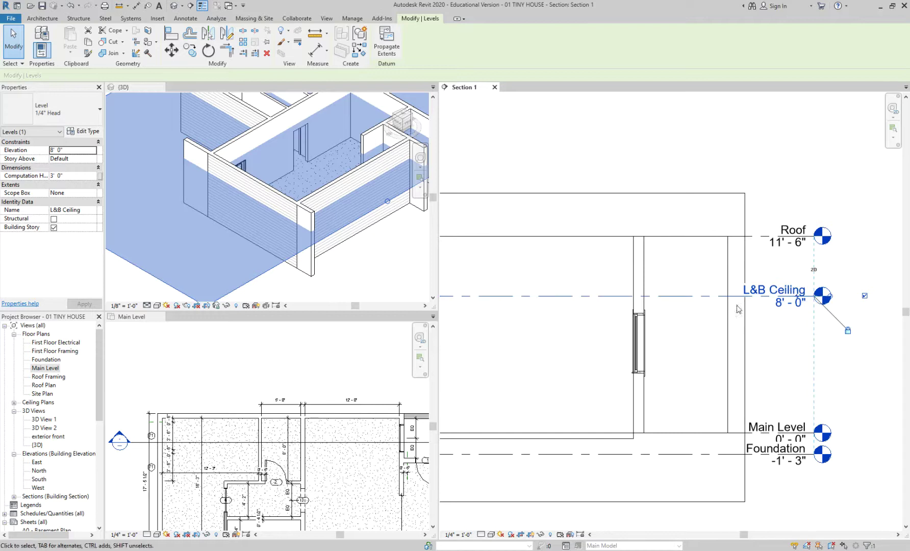
click(799, 346)
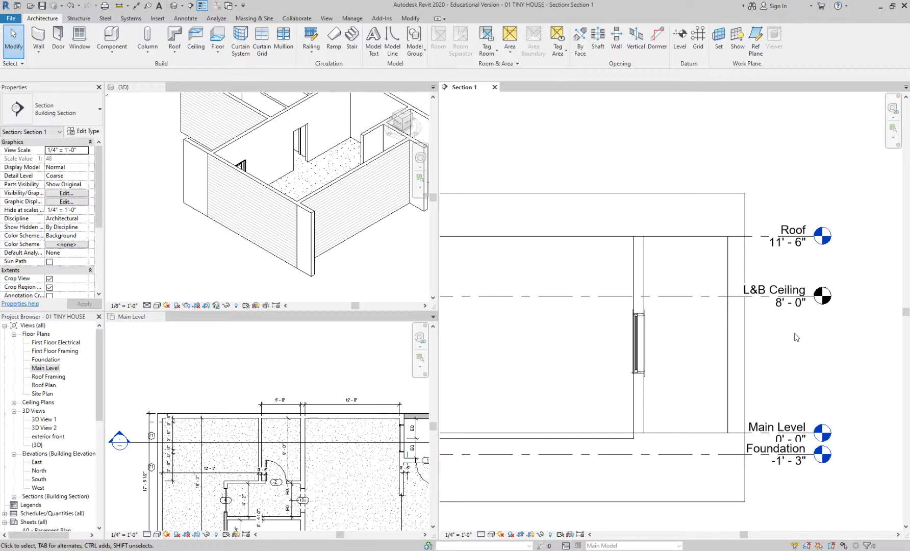
scroll(796, 343, down, 2)
middle_drag(630, 343, 701, 321)
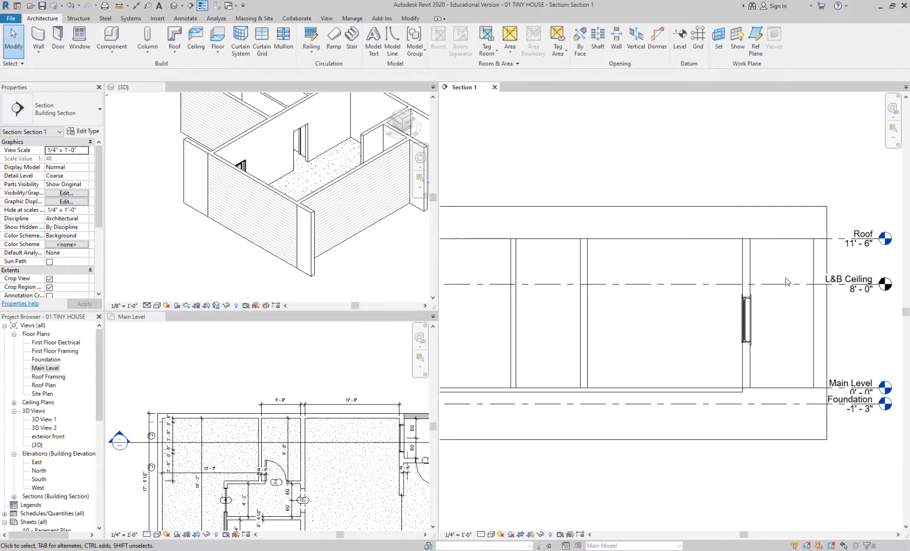
scroll(788, 280, down, 2)
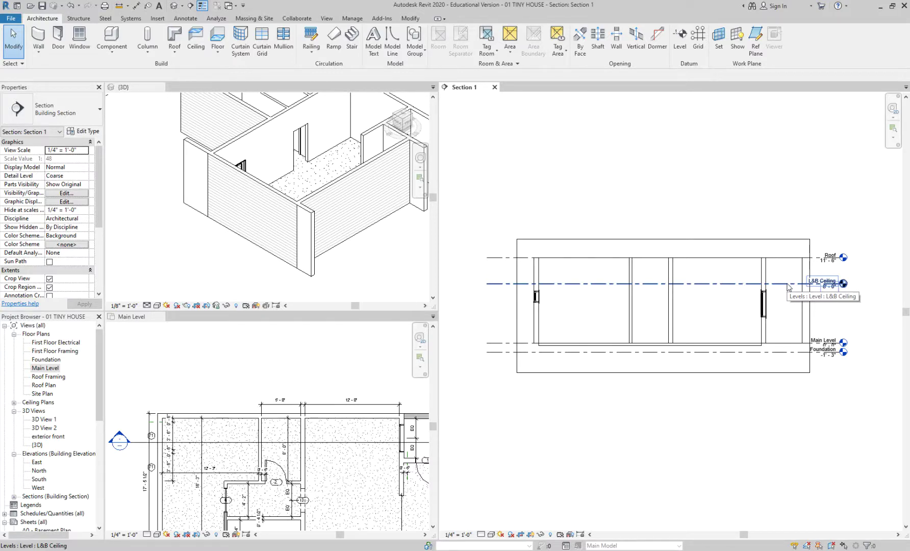
Open the Roof Plan floor plan, save the project, and frame the plan between its elevation markers
double_click(45, 385)
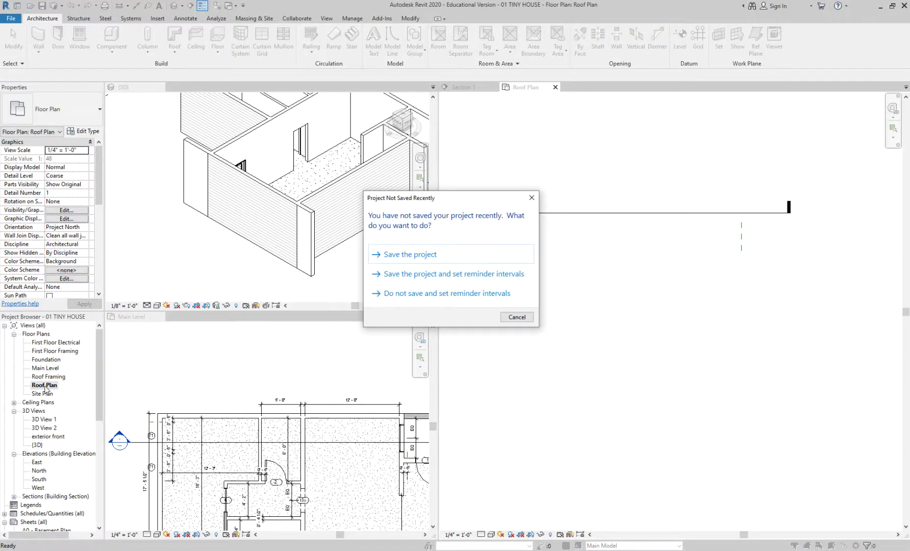
click(426, 254)
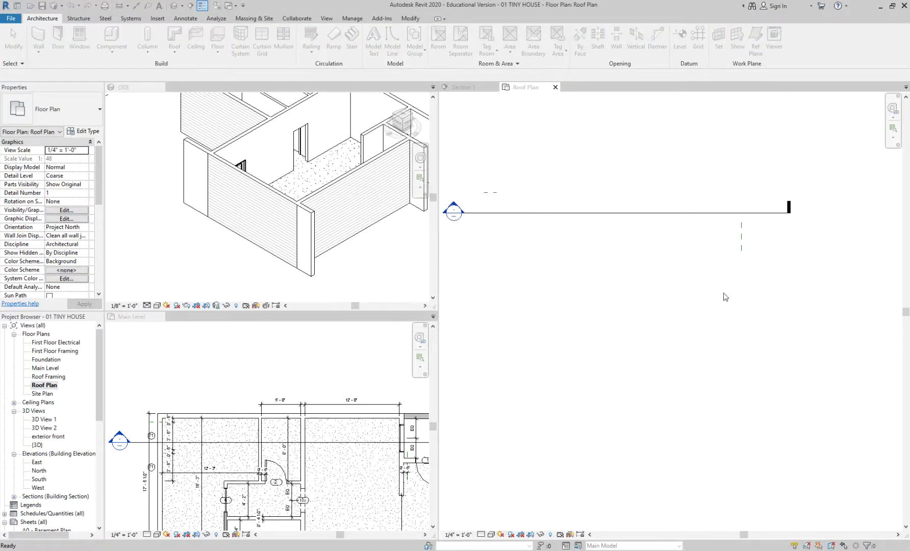
middle_drag(627, 263, 652, 315)
scroll(705, 303, up, 1)
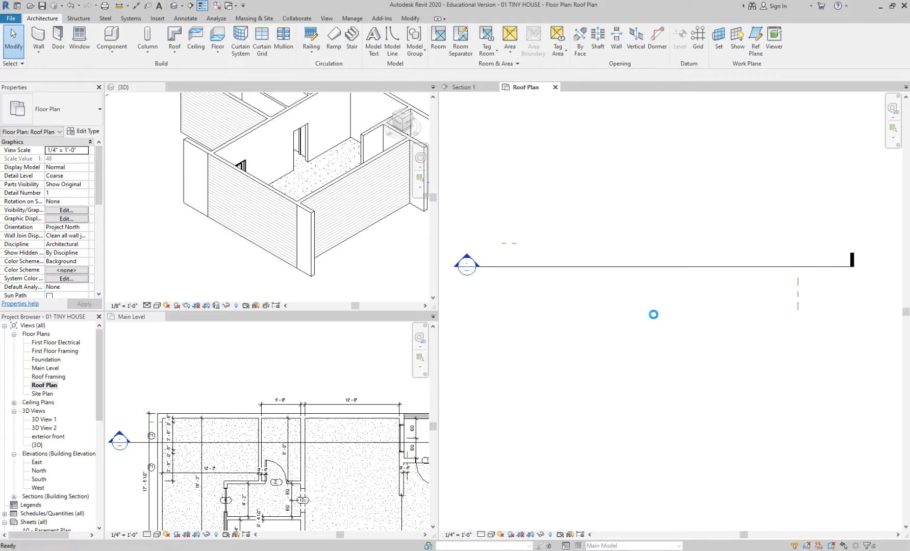
scroll(703, 225, down, 1)
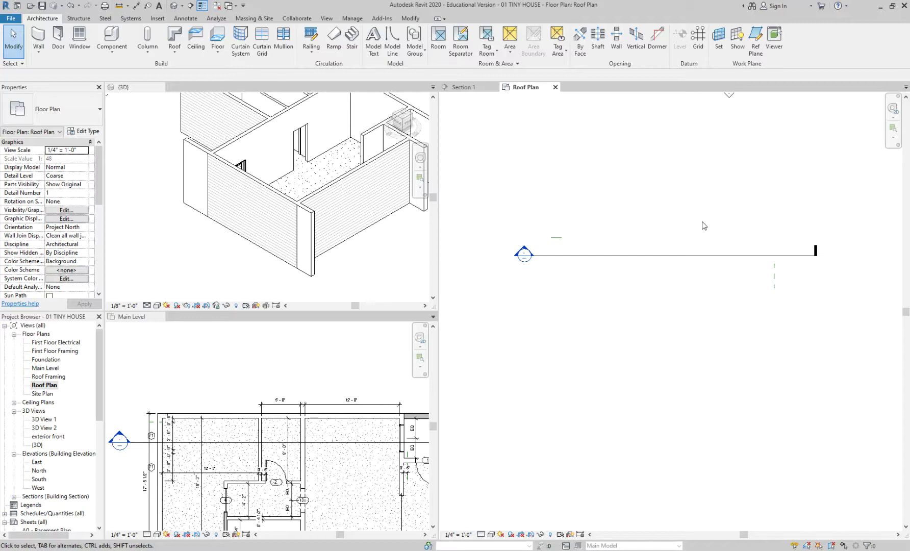
scroll(691, 224, down, 1)
mouse_move(692, 224)
middle_down()
mouse_move(678, 252)
mouse_move(683, 226)
middle_up()
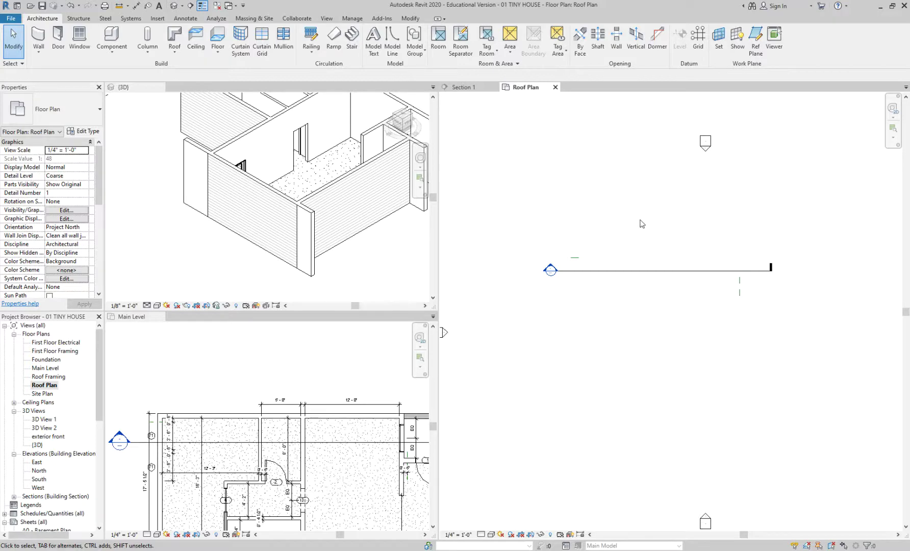
middle_drag(646, 225, 653, 203)
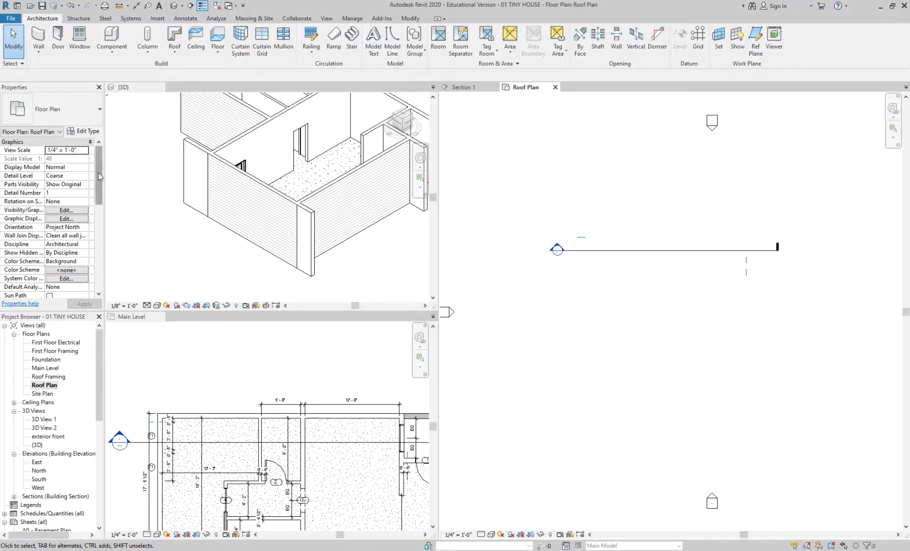
Set the base level of the Roof Plan's underlay range to Main Level
scroll(96, 203, down, 5)
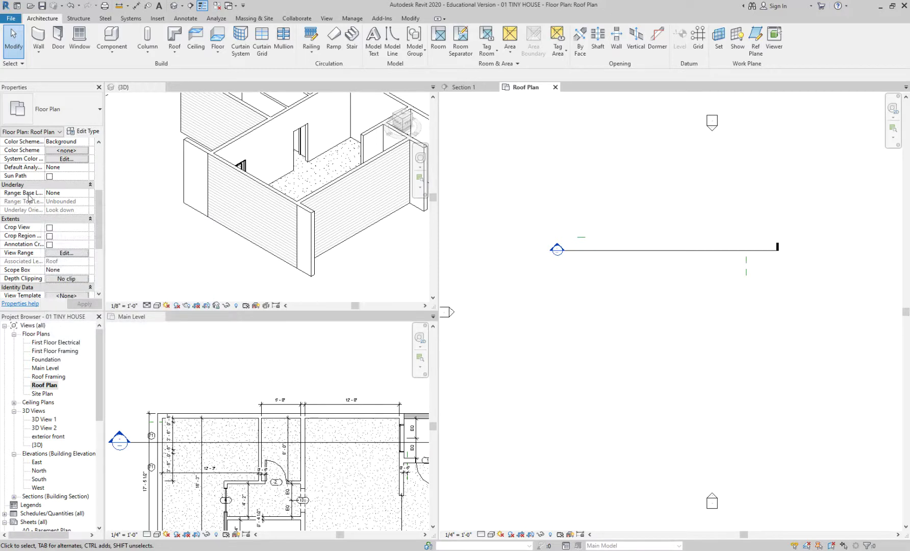
click(85, 194)
click(85, 194)
click(73, 220)
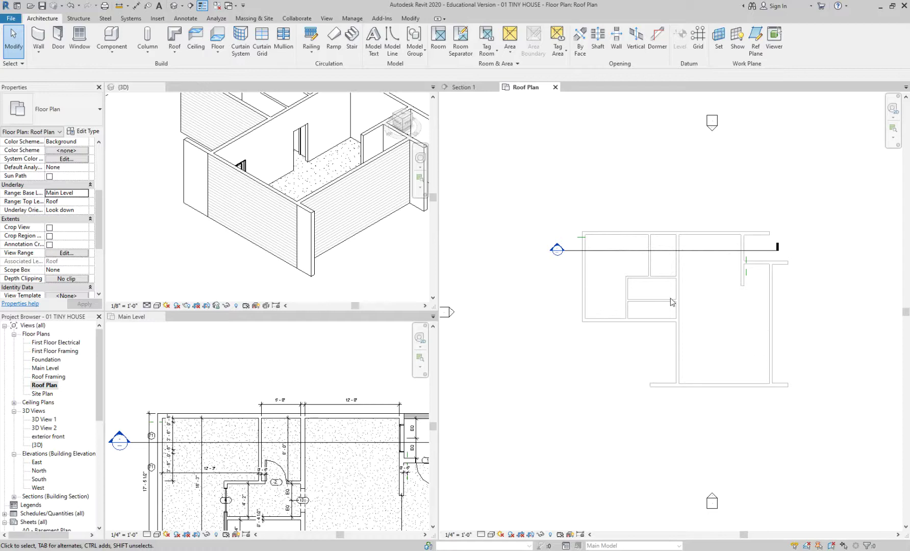
scroll(671, 301, up, 2)
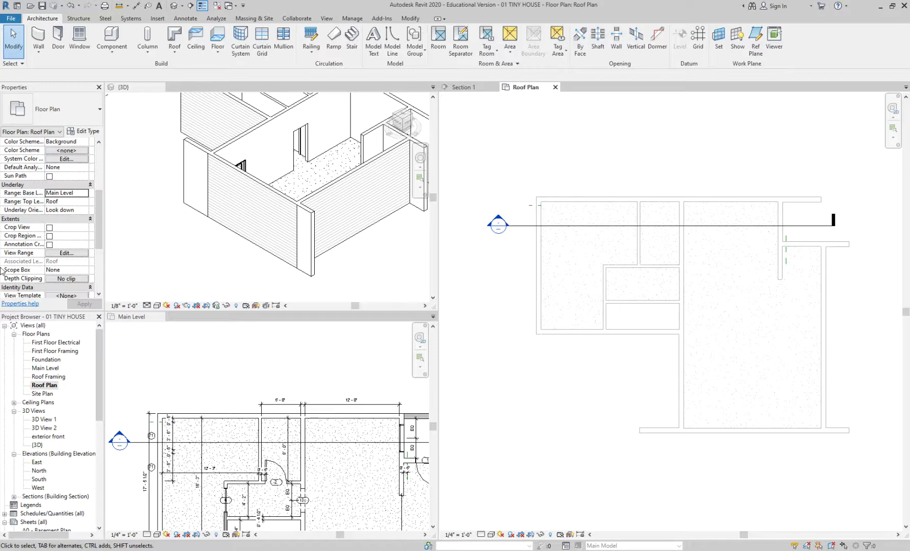
Review the available base levels for the Roof Plan's underlay range, keeping the current choice
drag(100, 219, 101, 199)
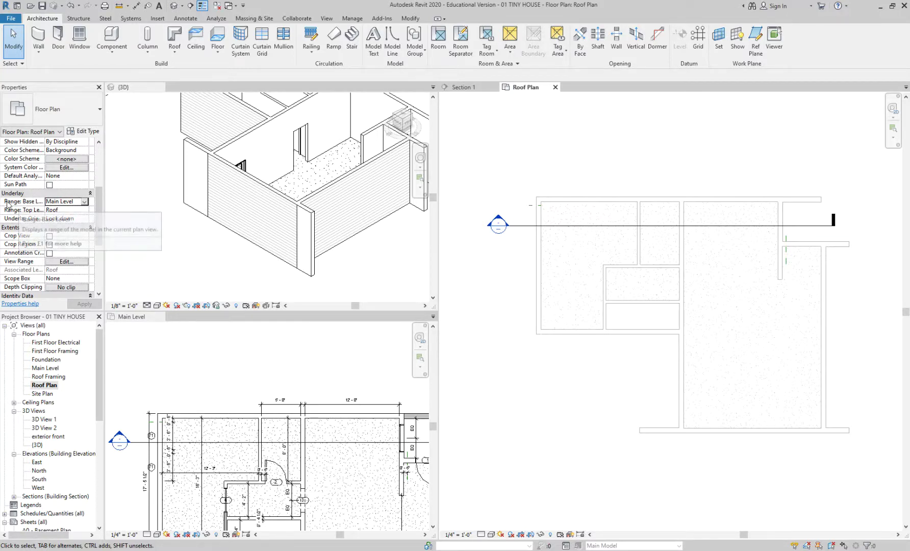
click(84, 202)
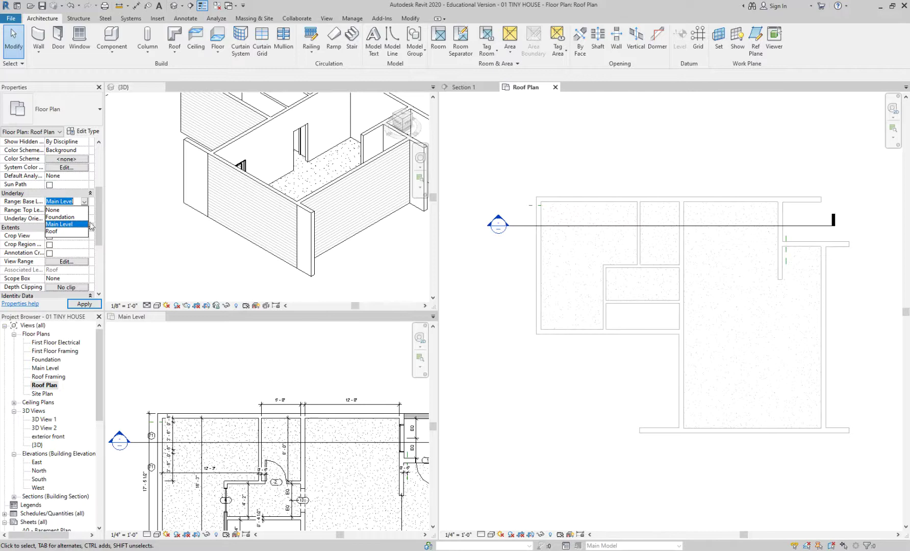
click(452, 159)
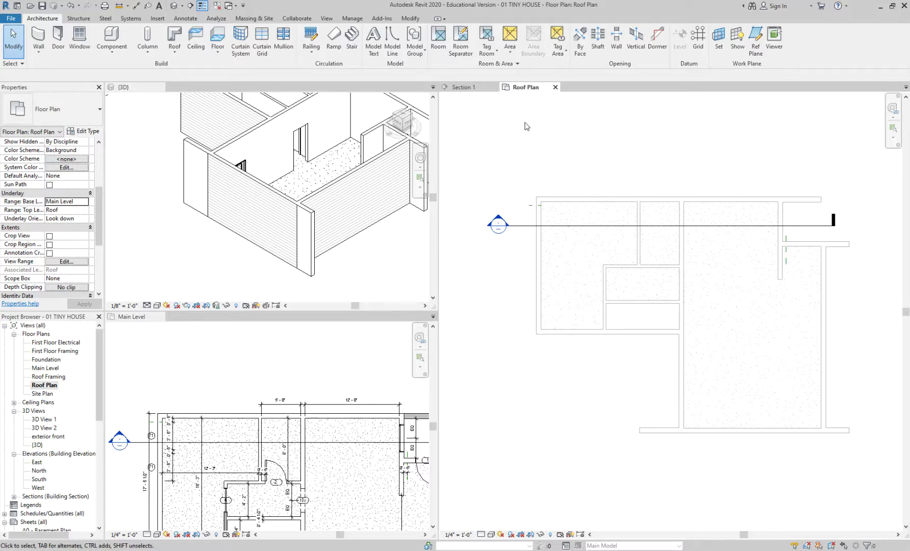
Create a rectangular Roof by Footprint, sloped on all sides, from the plan's upper-left exterior corner to the lower-right wall end
scroll(587, 160, down, 1)
middle_drag(651, 159, 586, 144)
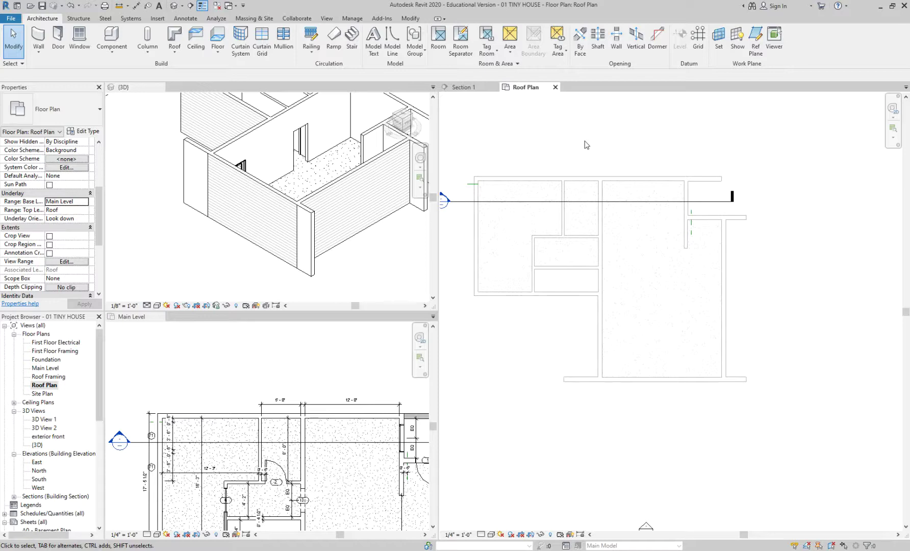
middle_drag(586, 144, 610, 153)
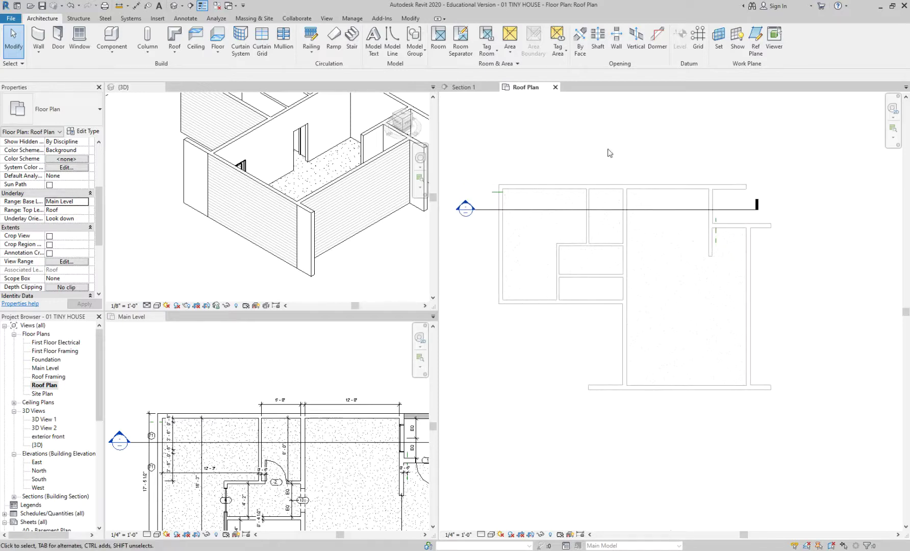
click(174, 36)
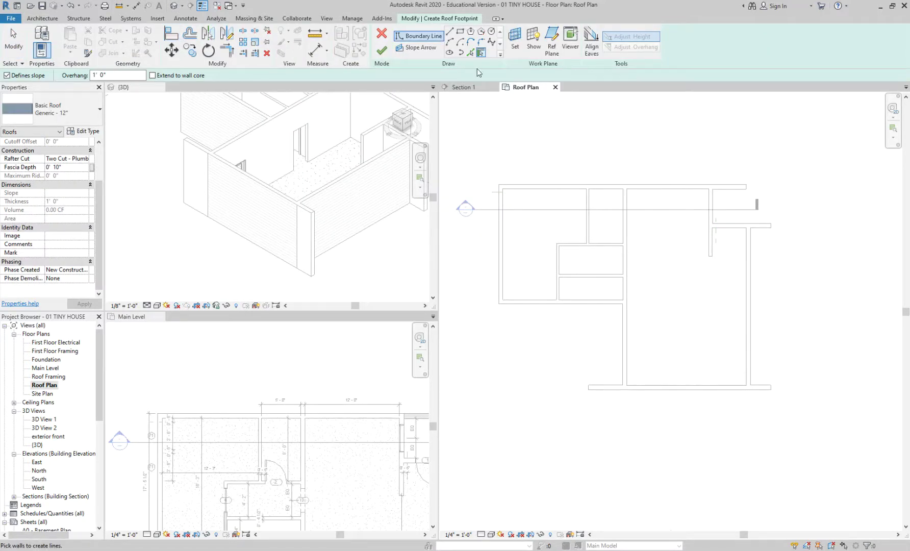
click(460, 32)
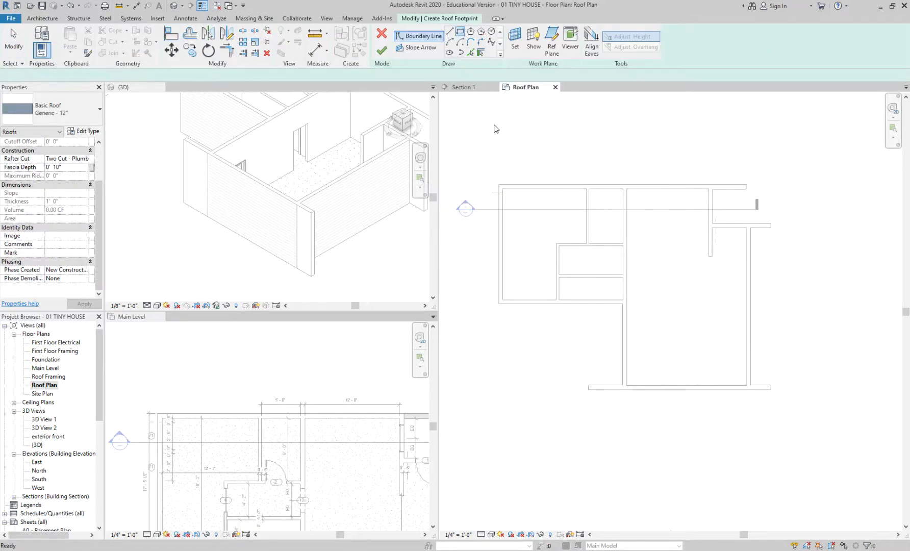
click(498, 185)
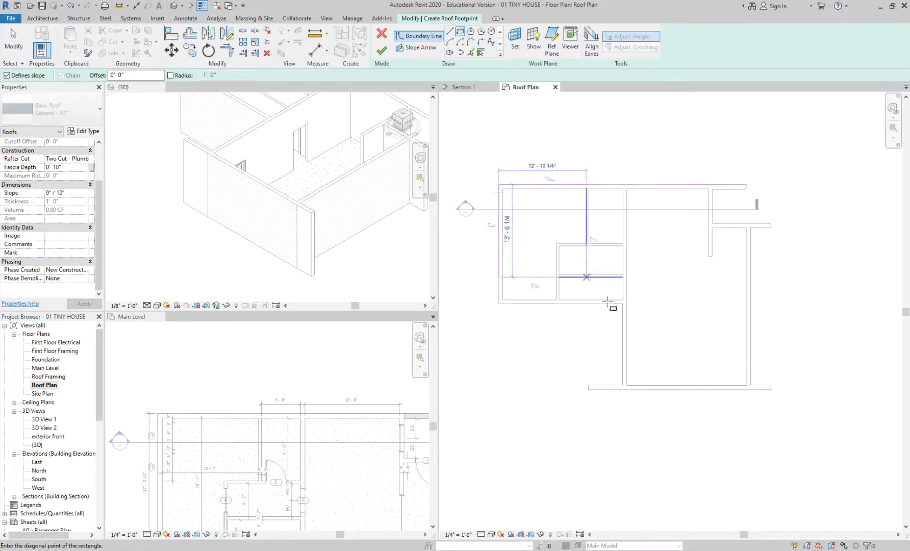
click(770, 389)
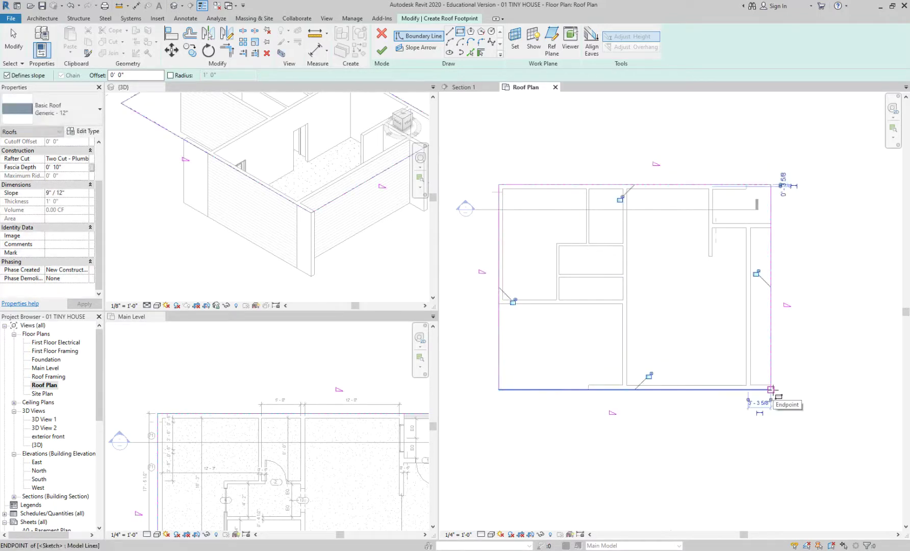
click(382, 50)
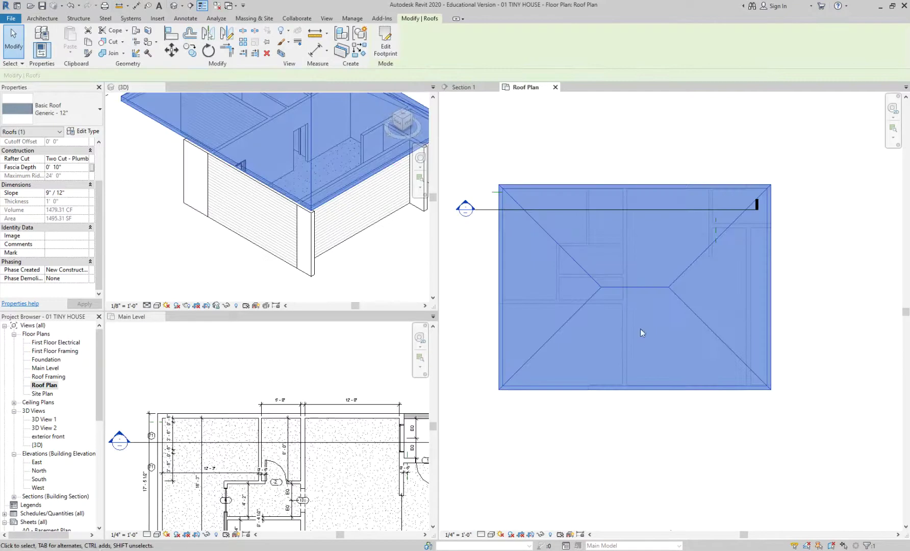
Inspect the rectangular hip roof from several angles in the 3D view and delete it
scroll(406, 270, down, 5)
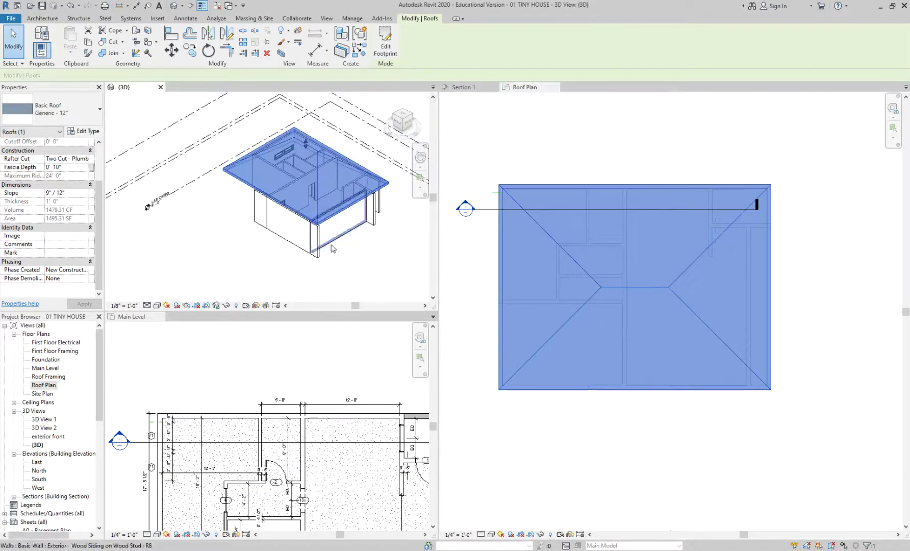
click(351, 272)
shift+middle_drag(307, 279, 305, 258)
scroll(365, 235, up, 5)
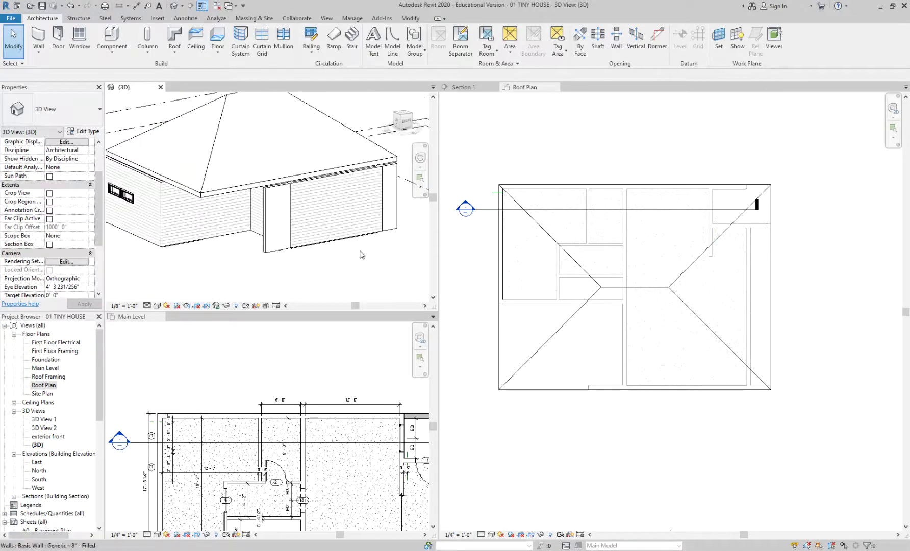
click(596, 186)
click(596, 188)
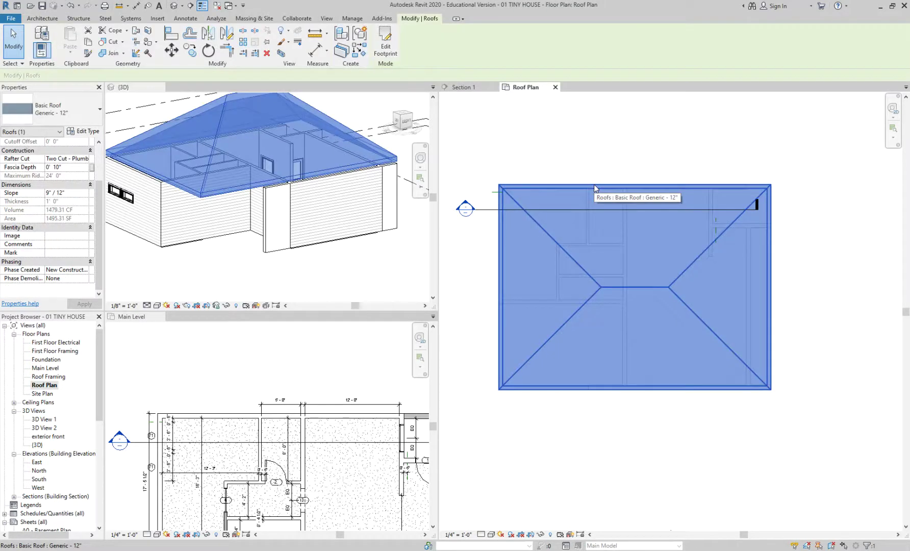
key(Delete)
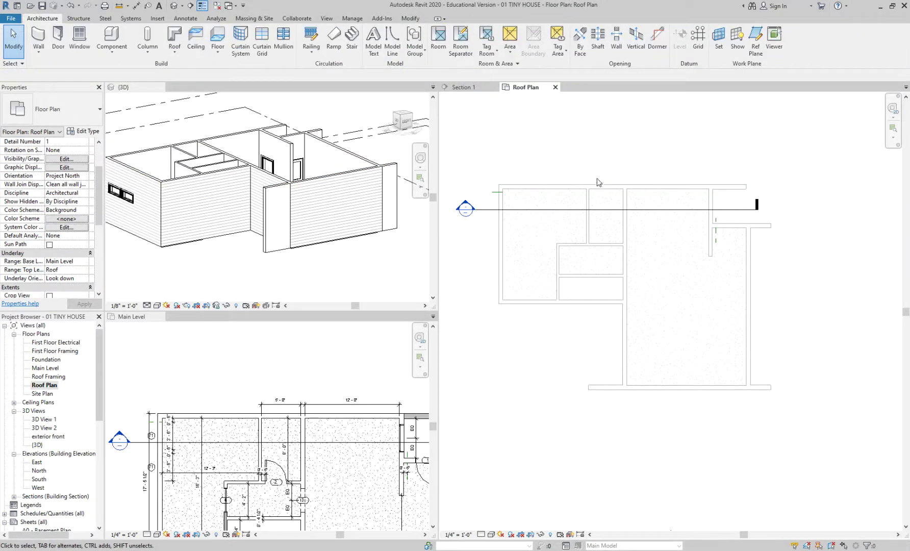
Start a new roof footprint and trace sloped boundary lines along the outer faces of the upper wall, entry jog and right wall
click(174, 40)
scroll(548, 130, up, 2)
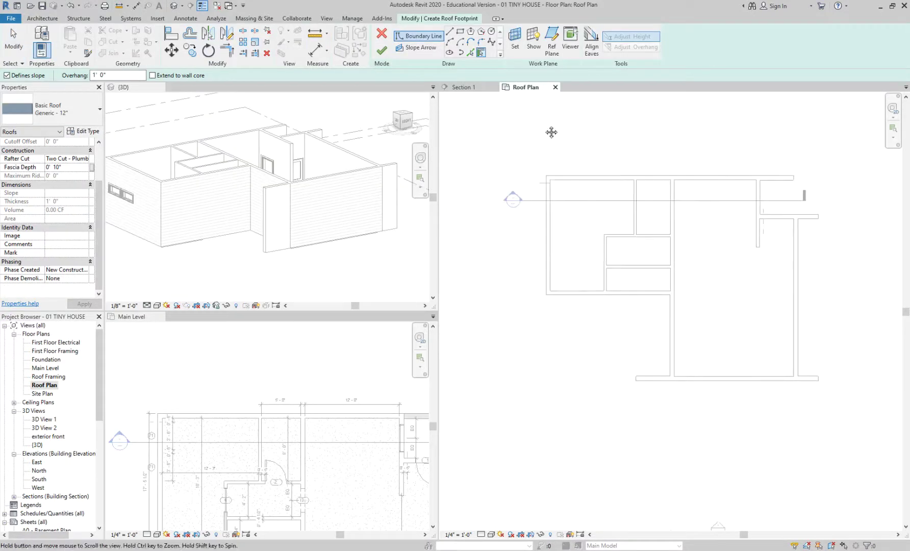
click(448, 31)
scroll(558, 184, up, 2)
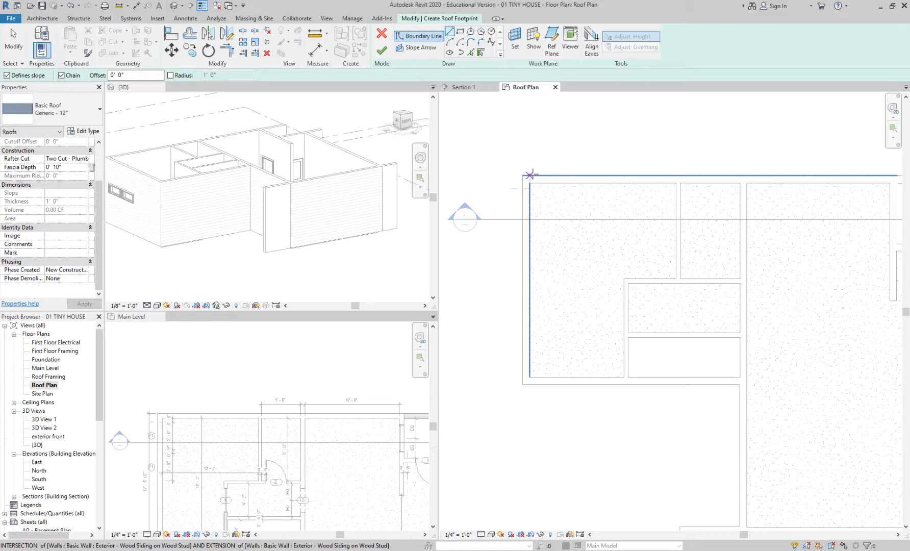
middle_drag(545, 153, 521, 148)
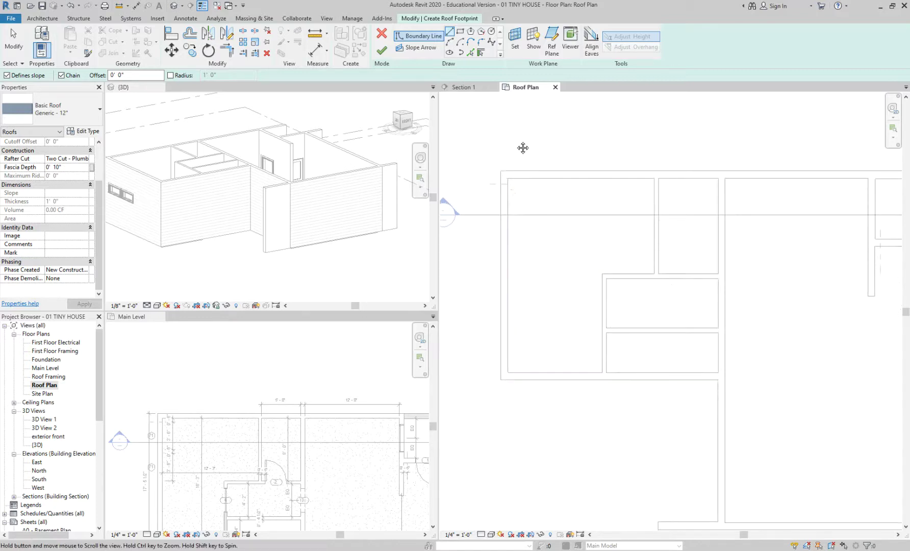
scroll(502, 146, down, 1)
click(500, 163)
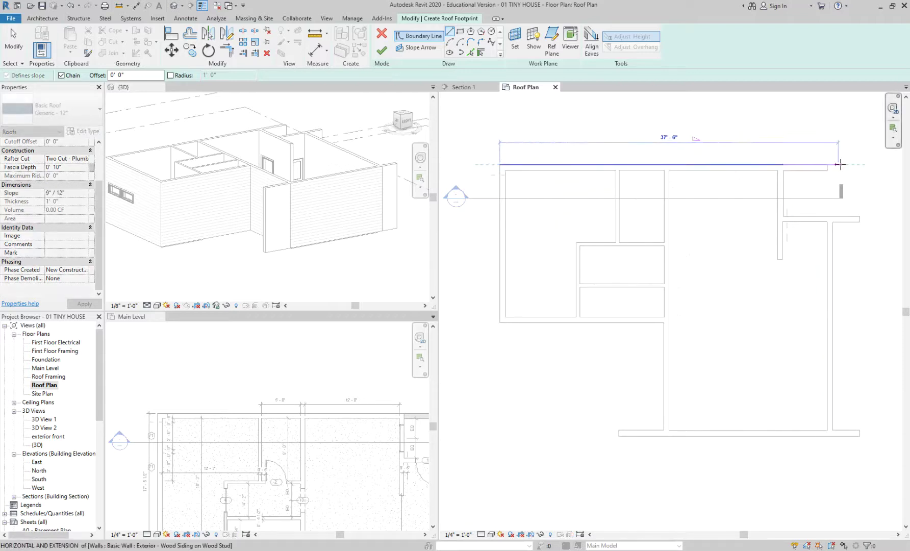
click(782, 164)
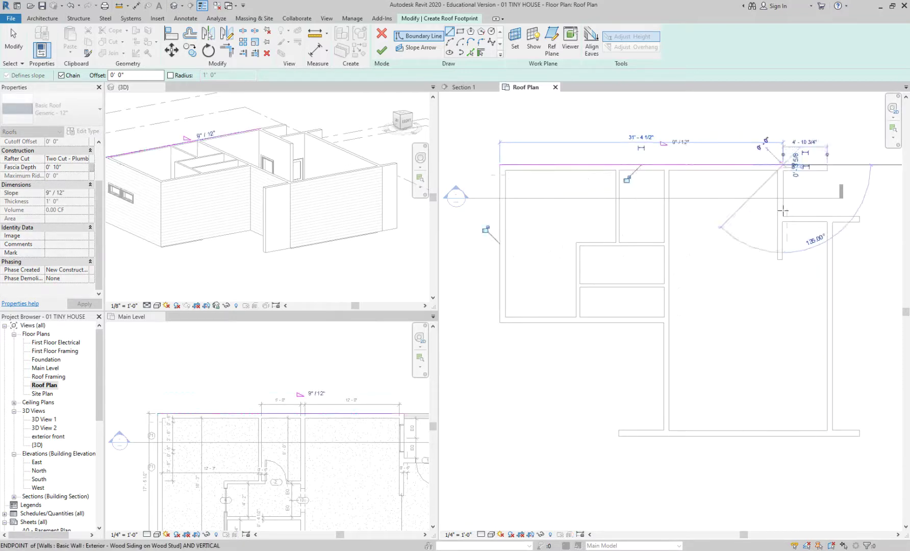
click(783, 215)
click(832, 216)
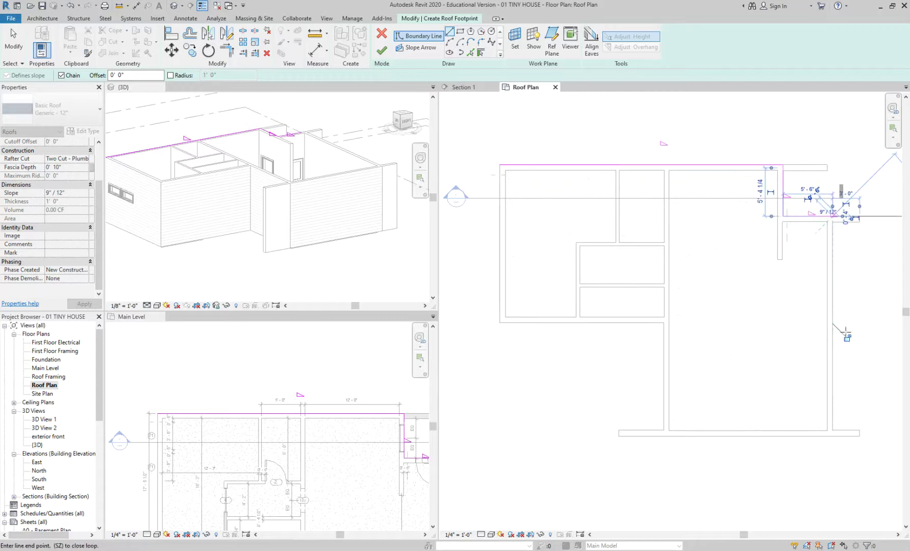
click(832, 436)
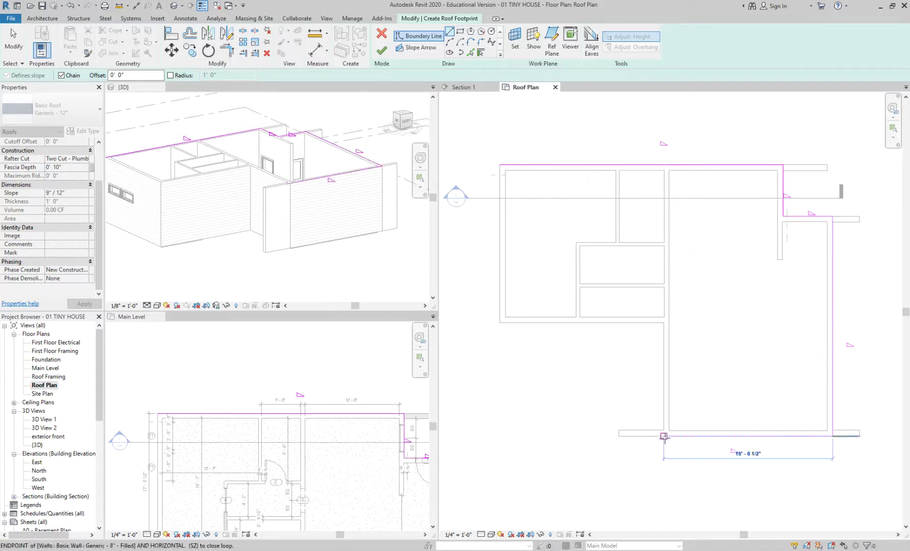
Close the roof boundary along the lower, inner-corner and left exterior walls and finish the footprint roof
click(663, 436)
click(664, 322)
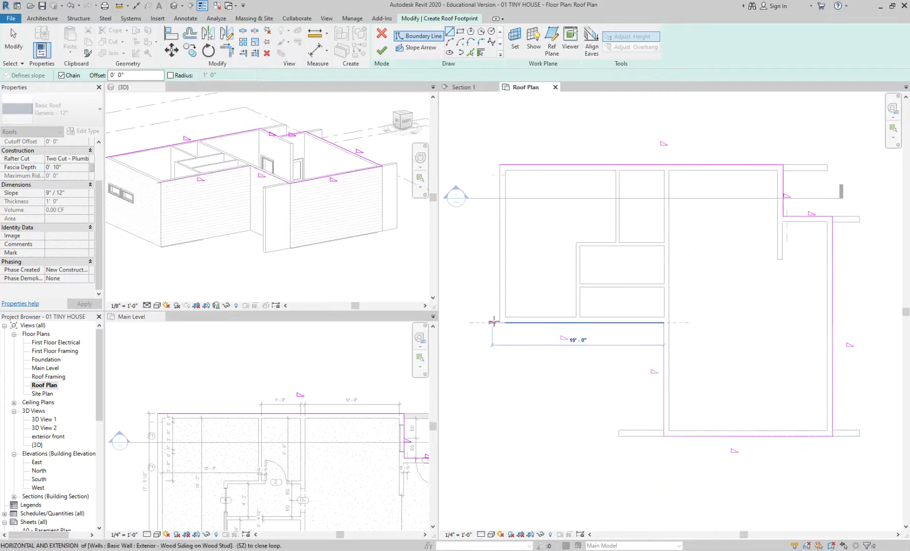
click(500, 322)
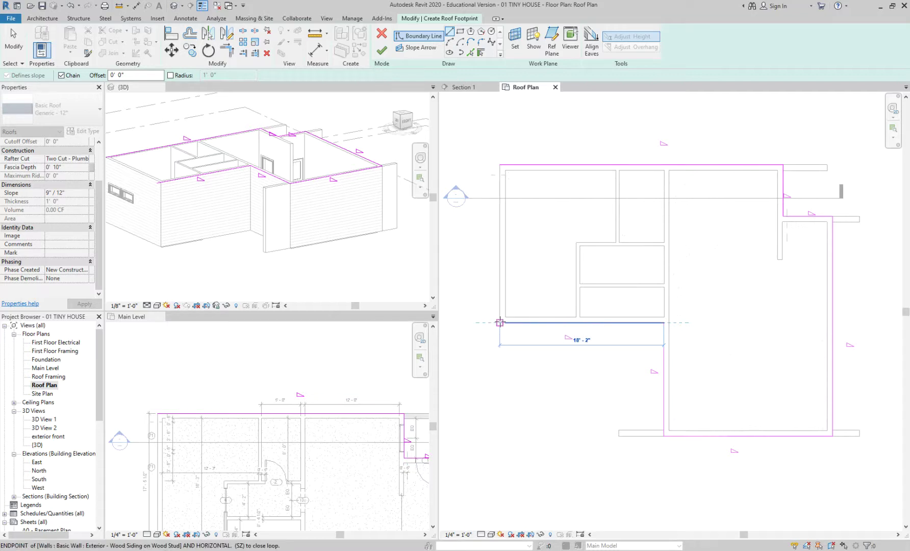
click(500, 165)
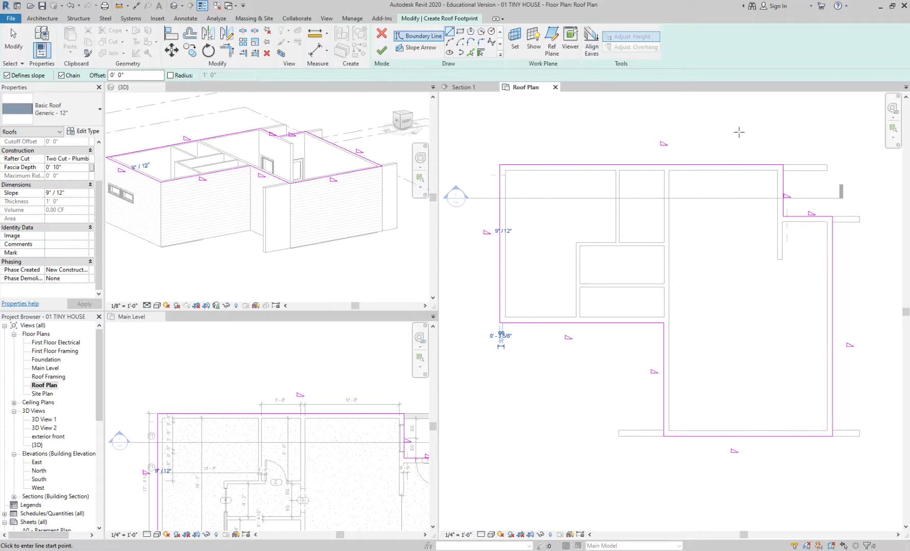
scroll(738, 132, up, 1)
scroll(715, 140, down, 1)
middle_drag(715, 140, 729, 123)
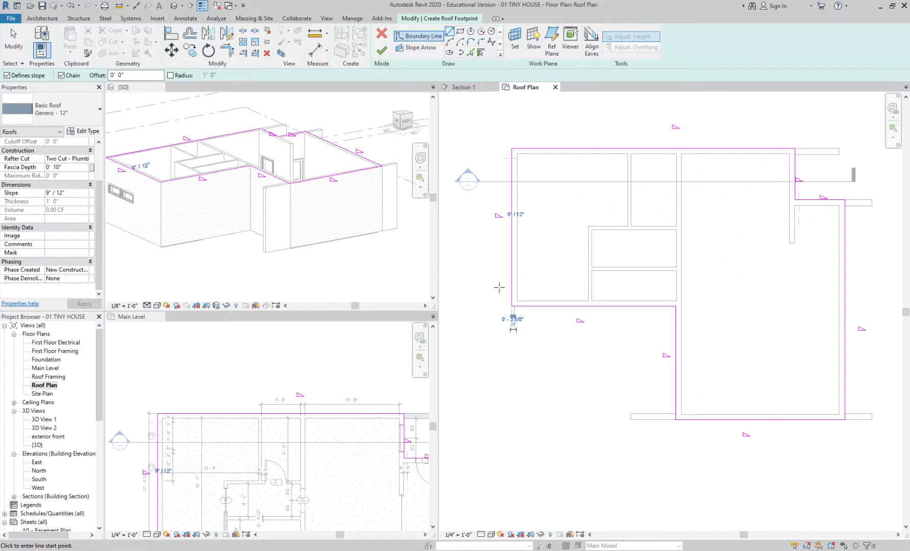
click(381, 53)
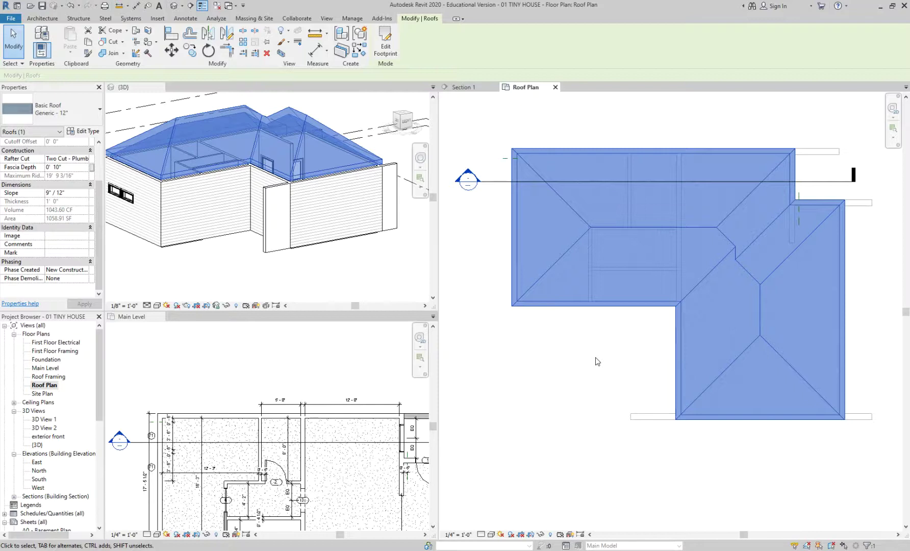
Inspect the roof that follows the exterior walls in the 3D view and delete it
click(597, 360)
mouse_move(292, 264)
shift+middle_down()
mouse_move(301, 266)
mouse_move(233, 262)
shift+middle_up()
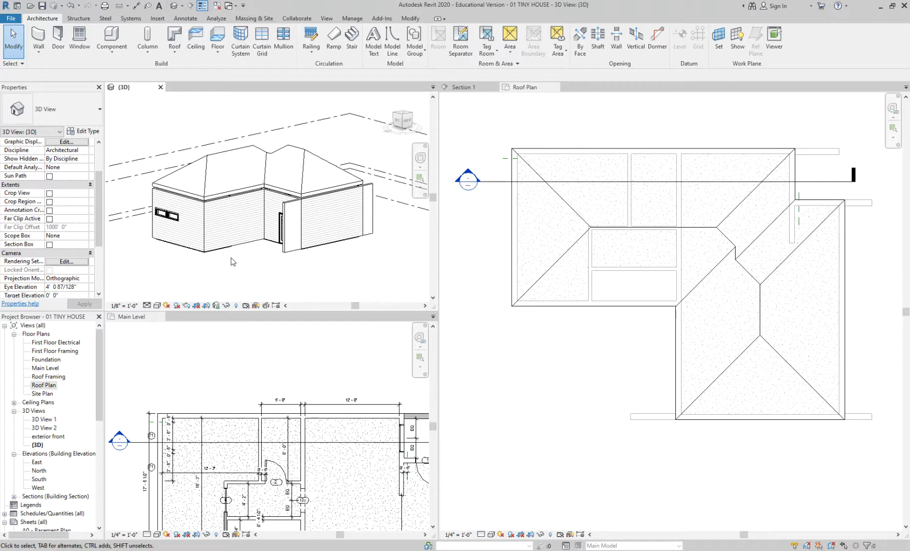
scroll(240, 207, up, 2)
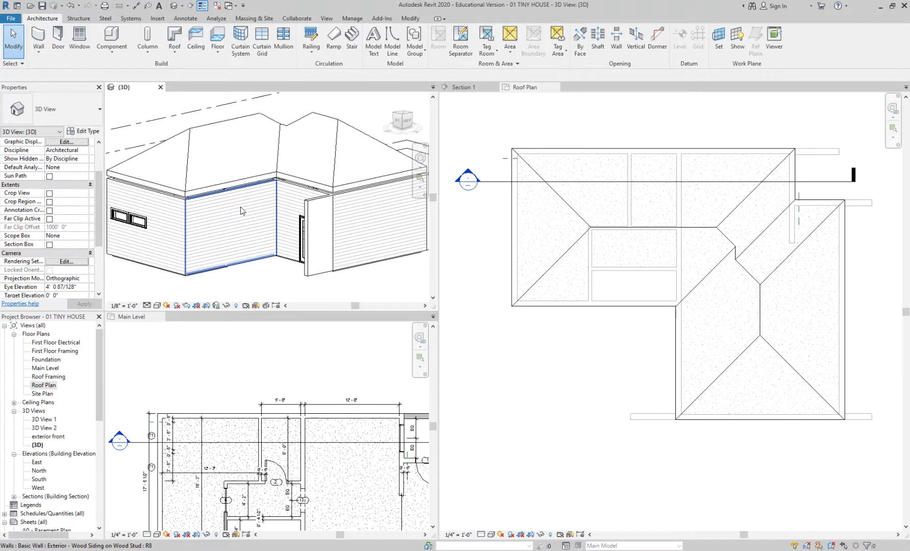
click(600, 152)
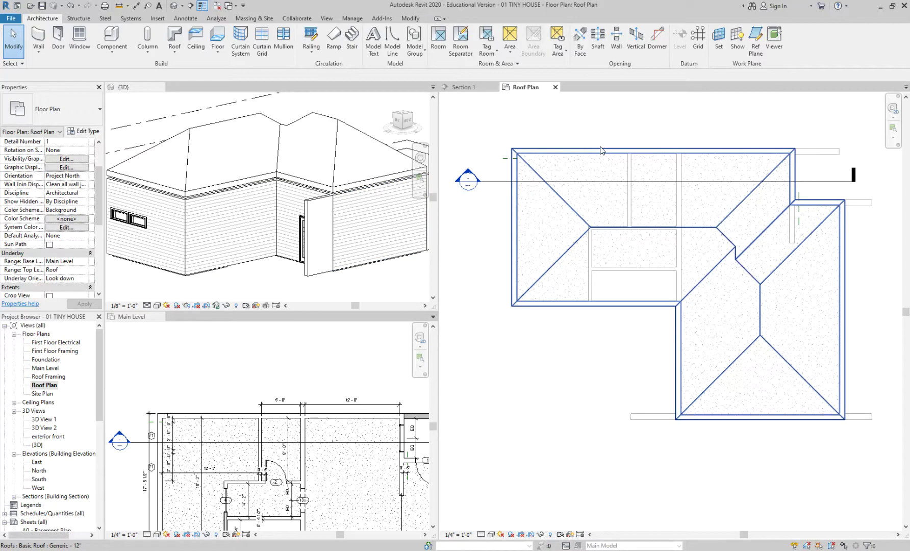
click(602, 150)
key(Delete)
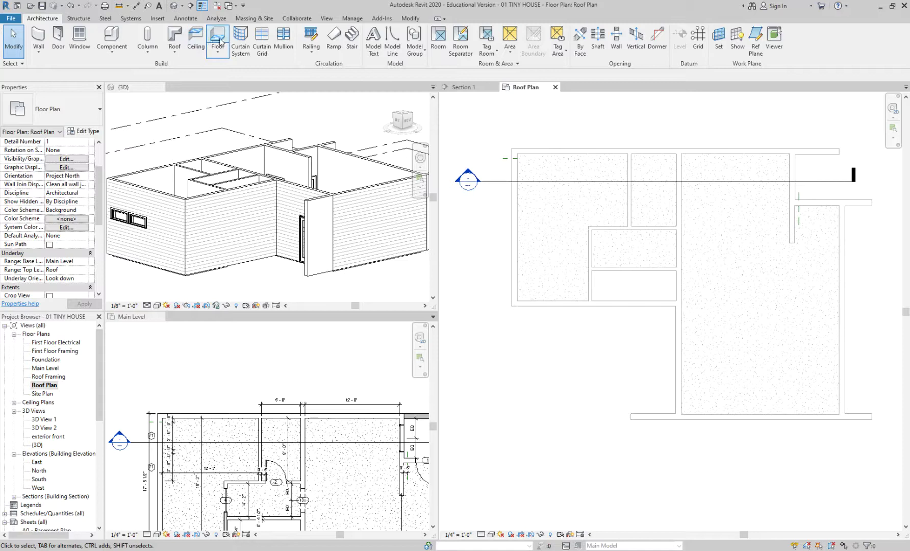
Create a roof from a six-sided polygon footprint centred over the interior rooms, and delete it
click(174, 36)
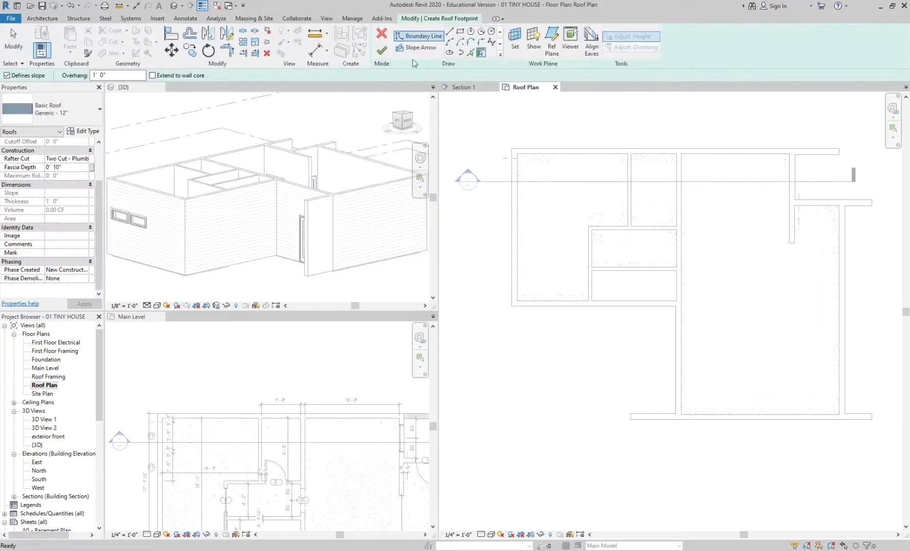
click(472, 36)
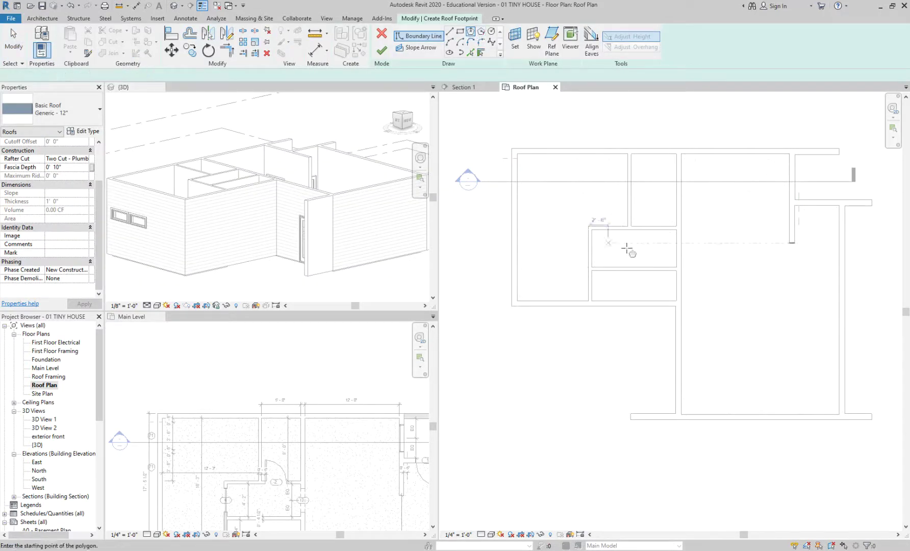
click(653, 226)
click(750, 288)
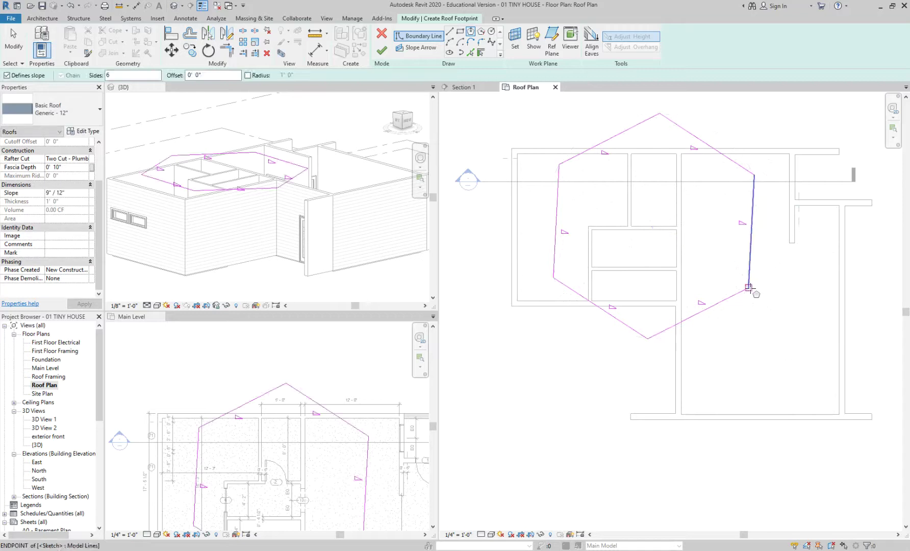
click(382, 50)
click(533, 358)
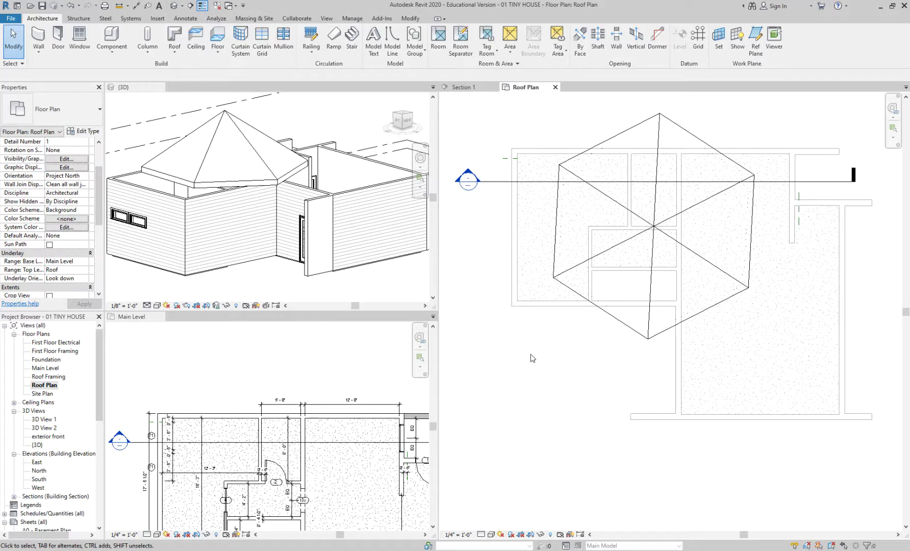
click(612, 314)
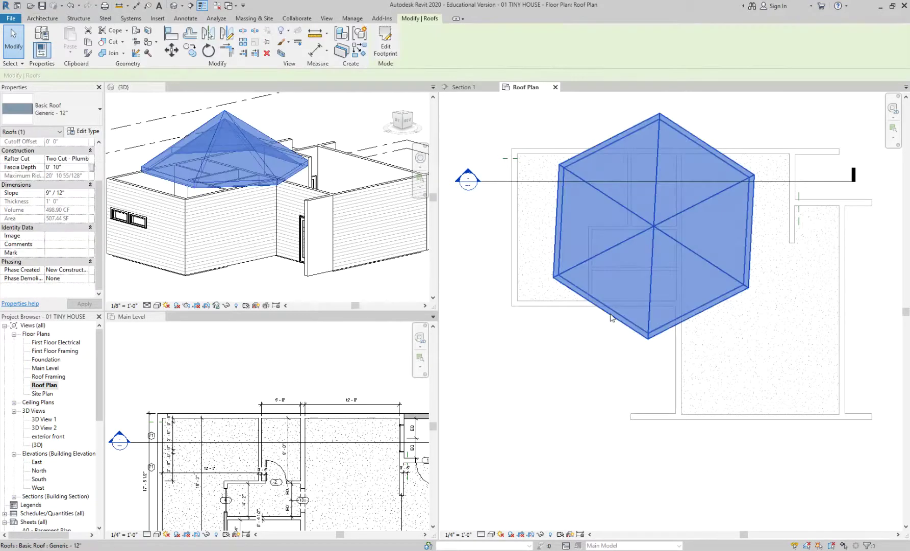
key(Delete)
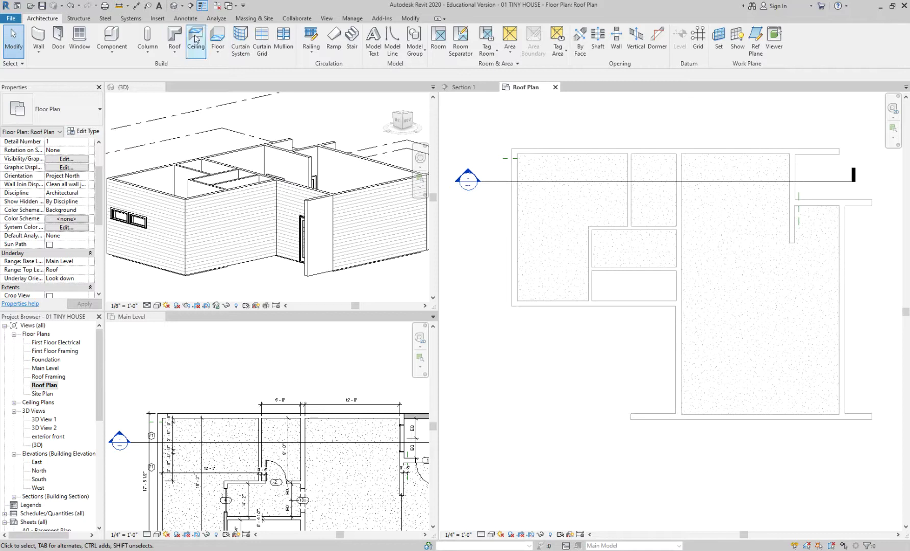
Start a roof footprint and sketch an open zigzag boundary of six straight sloped lines across the left and lower walls
click(176, 37)
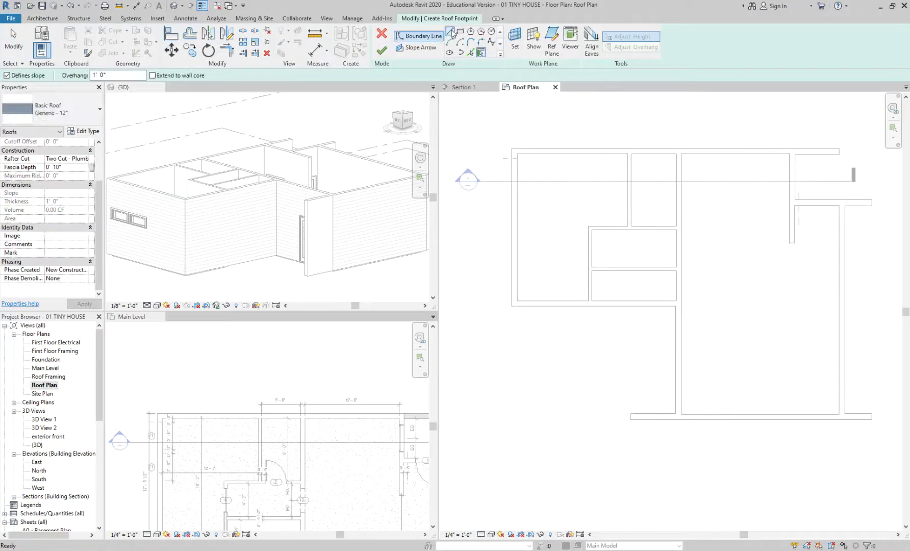
click(449, 31)
click(511, 137)
click(466, 354)
click(609, 350)
click(566, 477)
click(715, 472)
click(709, 296)
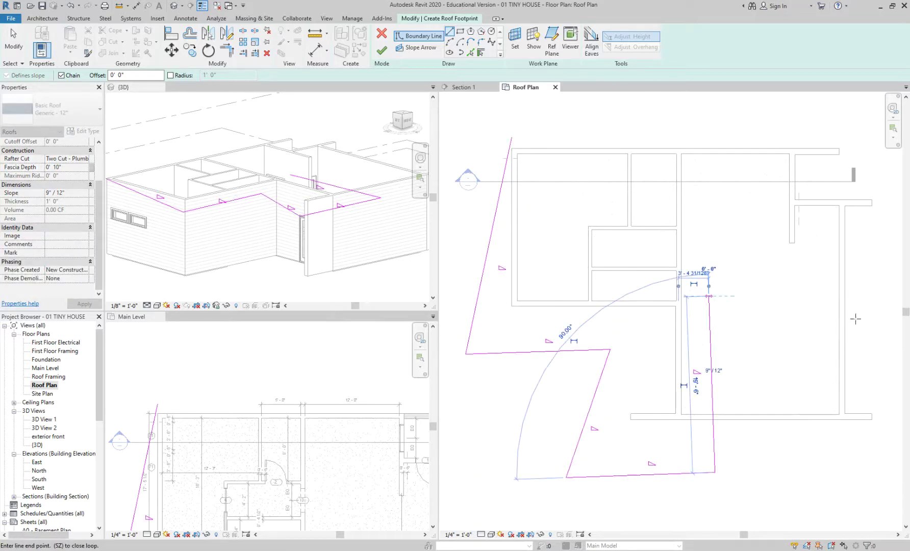
click(871, 339)
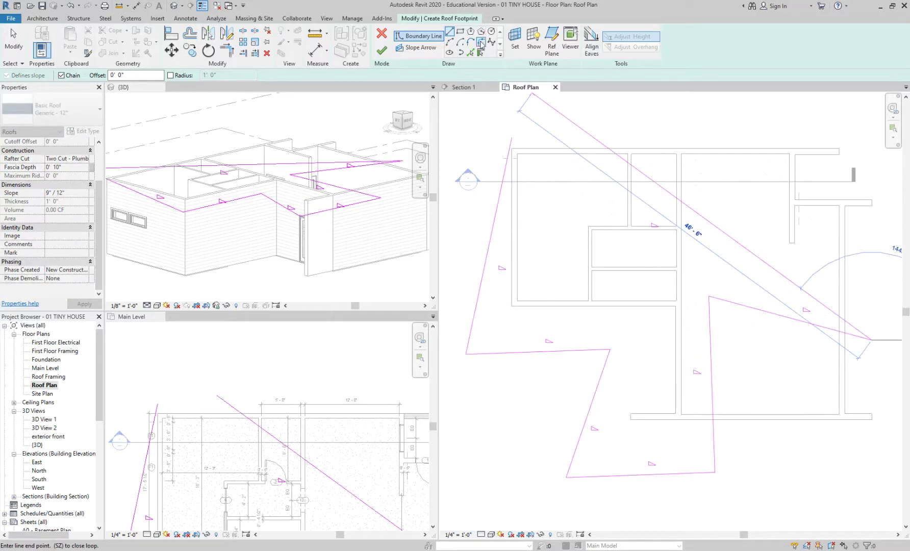
click(460, 42)
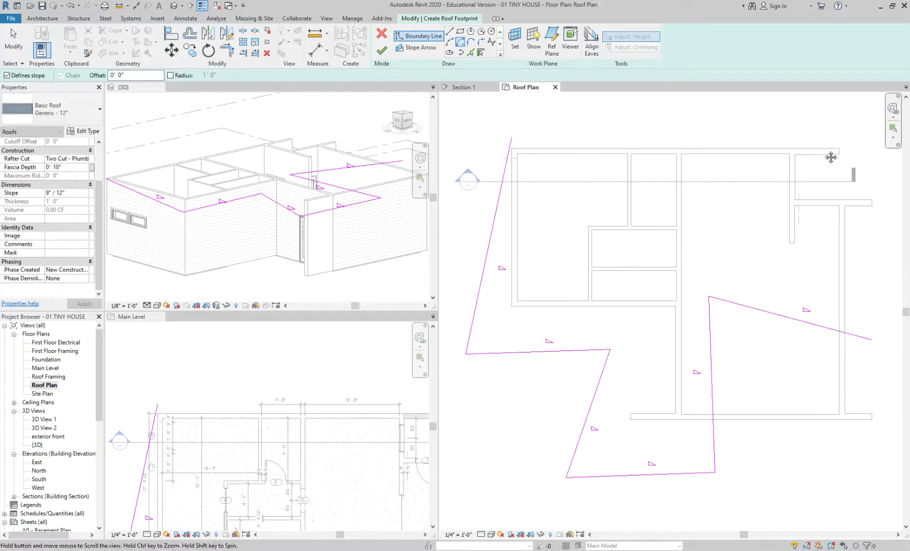
middle_drag(876, 306, 836, 371)
click(829, 403)
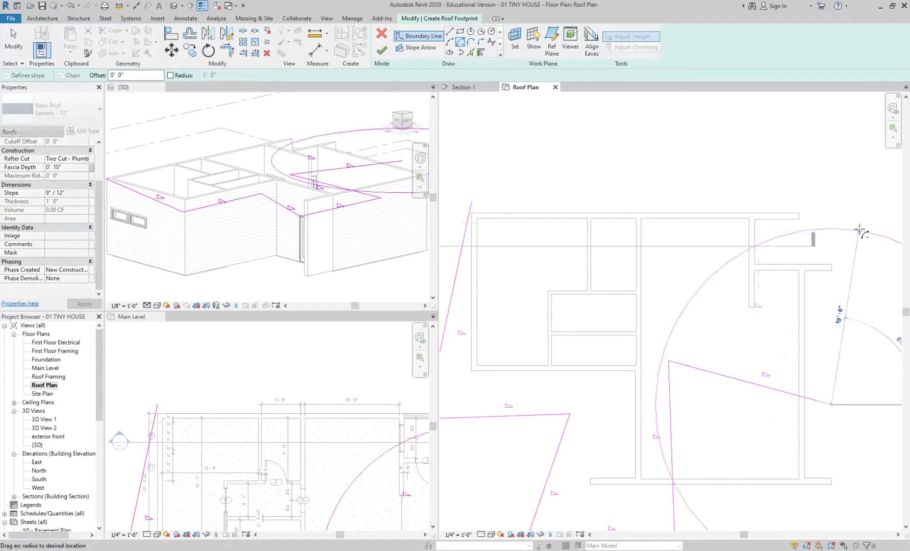
scroll(851, 235, down, 3)
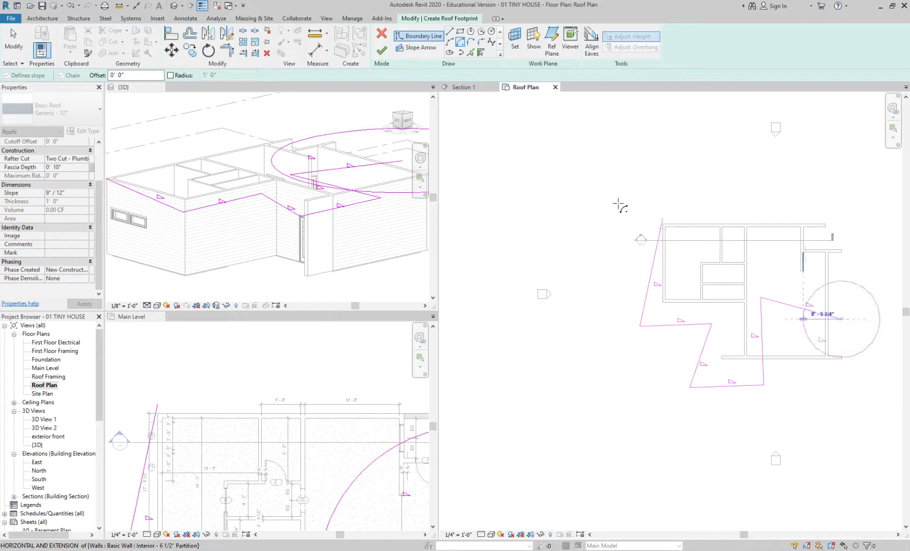
Close the boundary back to its start with a chain of tangent end arcs looping above the house, and try to finish the roof
click(470, 42)
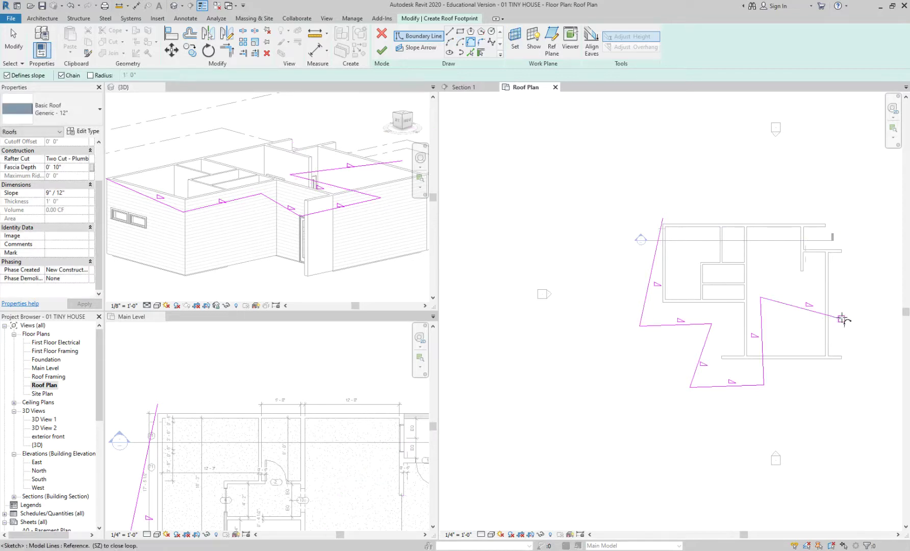
click(863, 249)
click(844, 163)
click(766, 163)
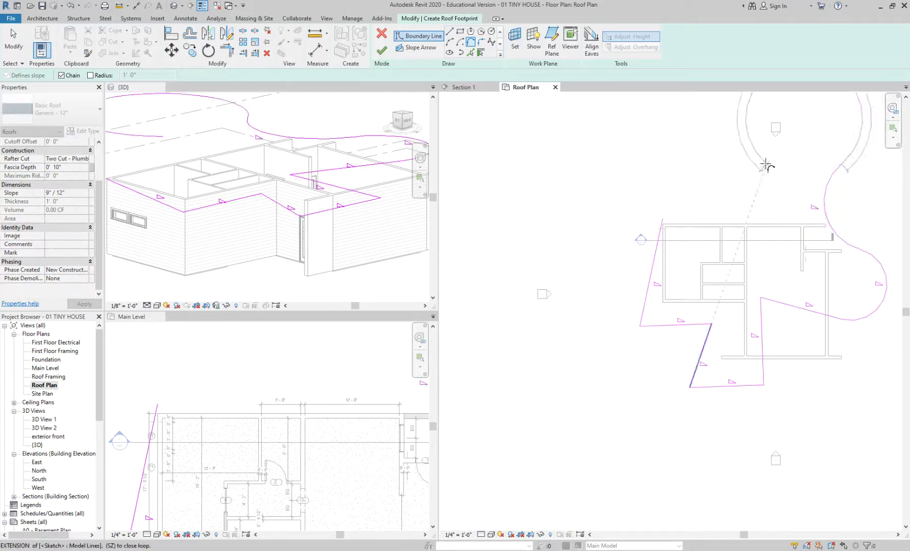
click(662, 219)
click(382, 50)
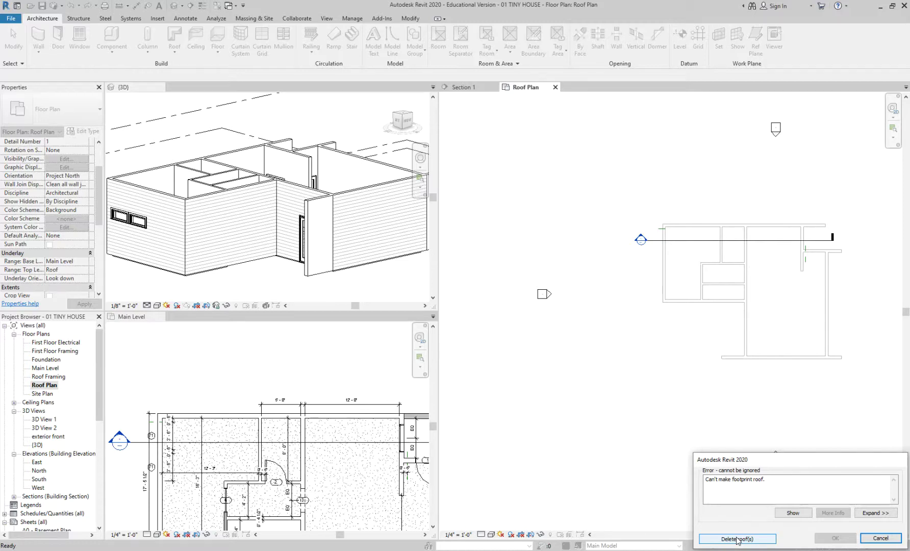
click(877, 539)
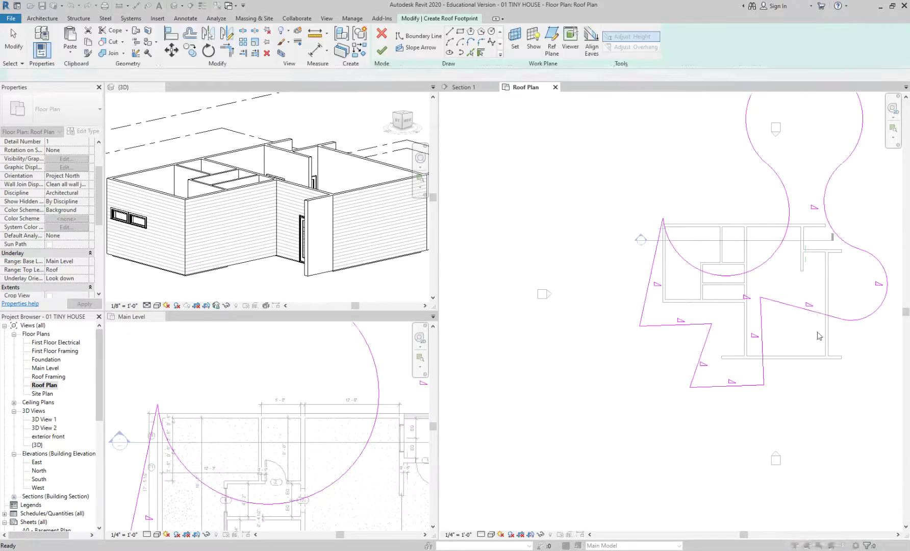
Delete the looping arcs above the house, keeping only the arc beside the right exterior wall
click(772, 171)
key(Delete)
click(824, 207)
key(Delete)
click(881, 263)
Close the boundary with two straight lines from the remaining arc to the upper-left start point and finish the roof
click(450, 31)
click(860, 249)
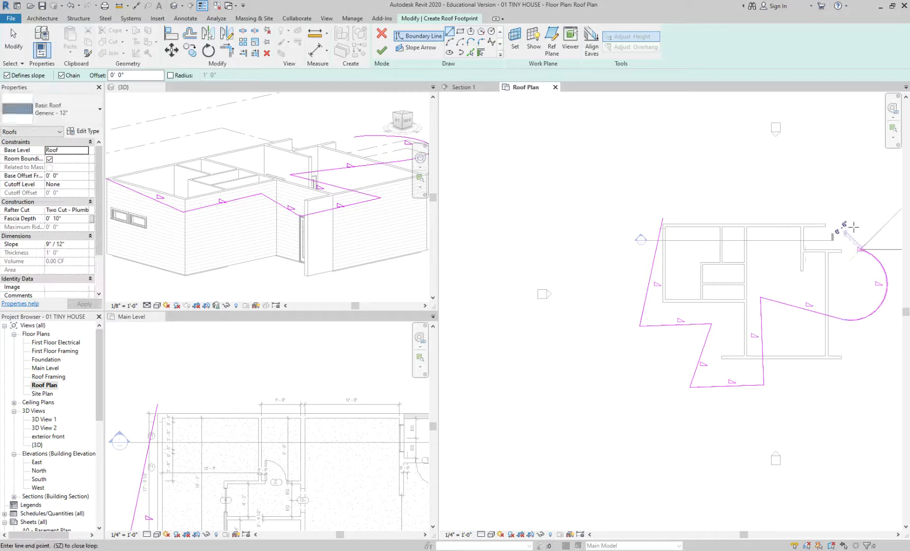
click(826, 171)
click(663, 218)
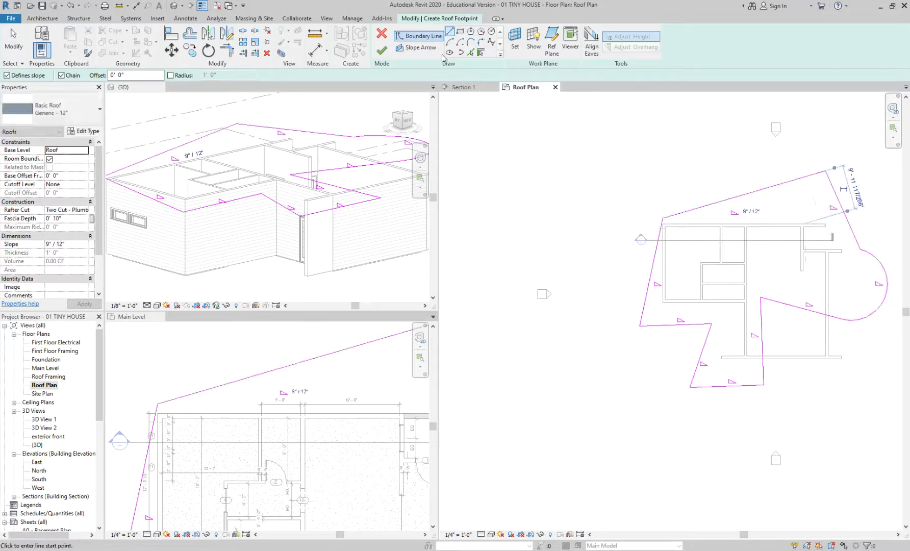
click(381, 50)
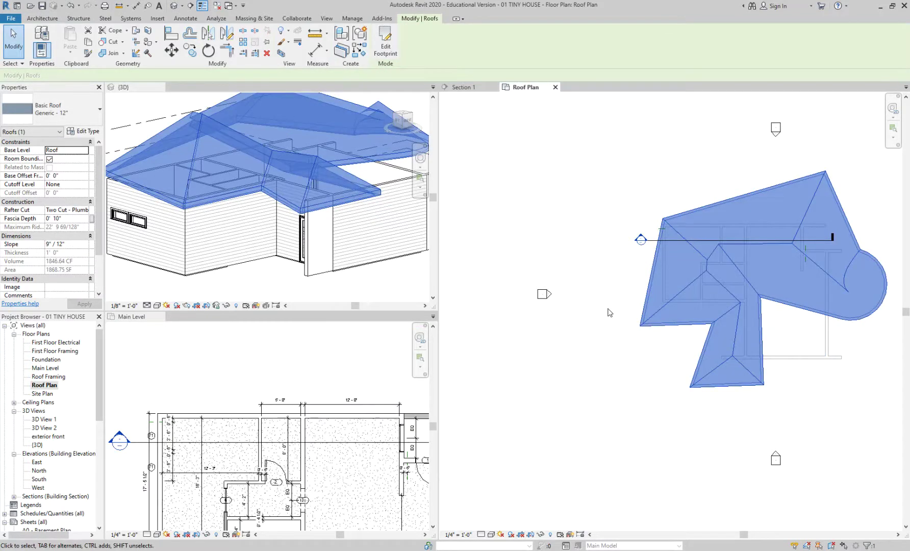
Inspect the irregular roof with its rounded end from several sides in the 3D view
click(404, 275)
scroll(288, 246, down, 2)
click(277, 261)
shift+middle_drag(357, 265, 328, 226)
shift+middle_drag(349, 265, 362, 284)
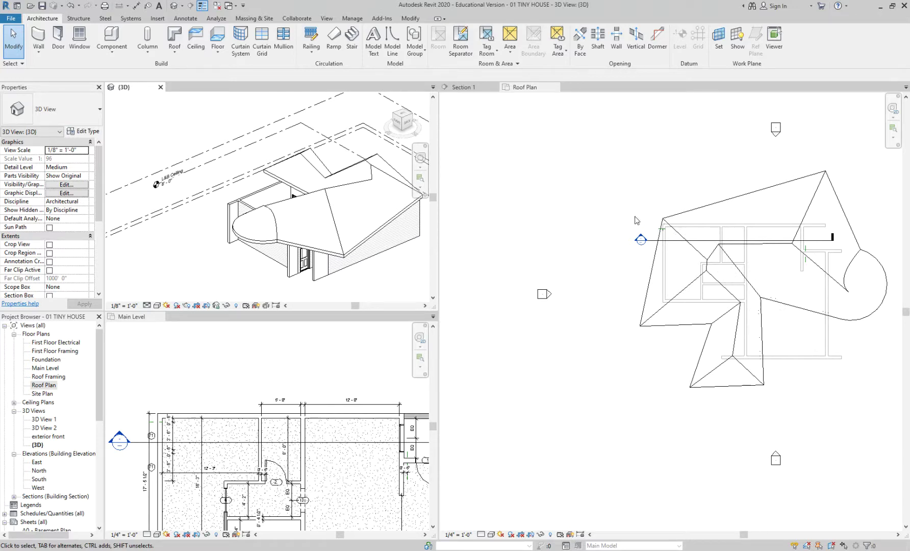
Delete the irregular roof and cancel the empty roof footprint sketch
click(736, 204)
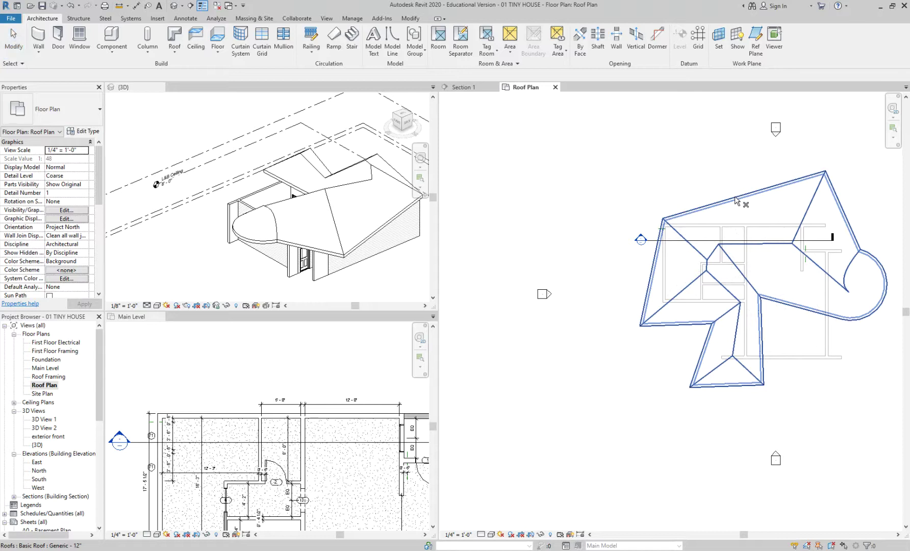
key(Escape)
double_click(736, 200)
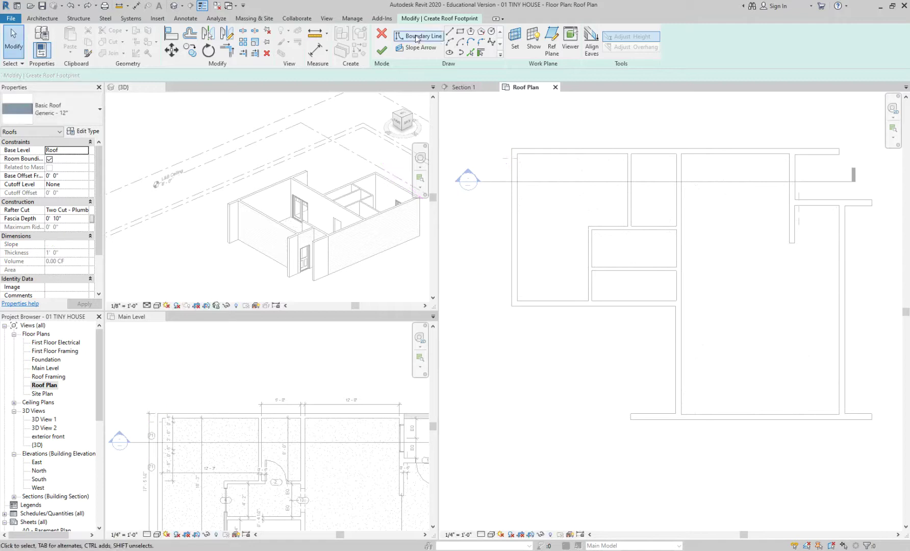
click(381, 33)
click(484, 288)
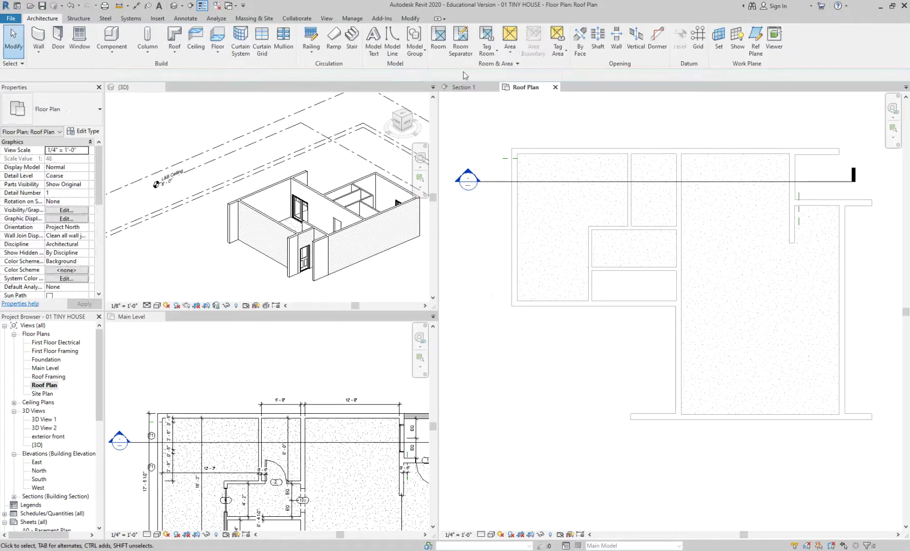
Start a new Roof by Footprint sketch on the Roof Plan
click(174, 35)
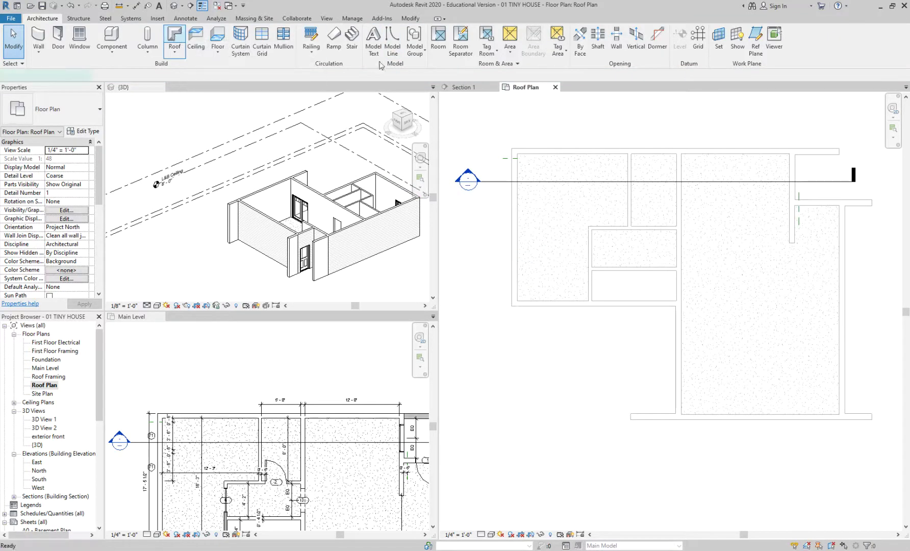
Sketch a closed sloped roof footprint along the outer faces of the exterior walls at 9" / 12" slope and finish the roof
click(512, 148)
click(794, 148)
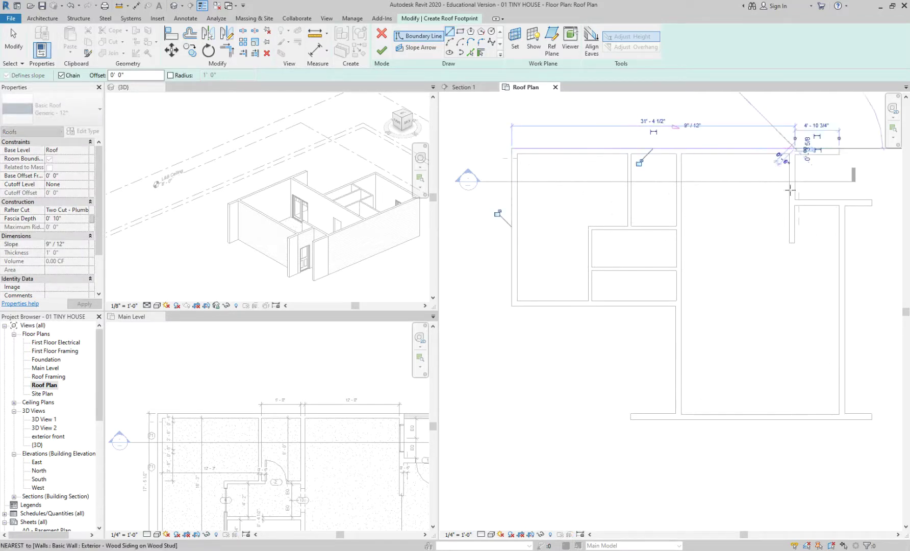
click(794, 199)
click(844, 199)
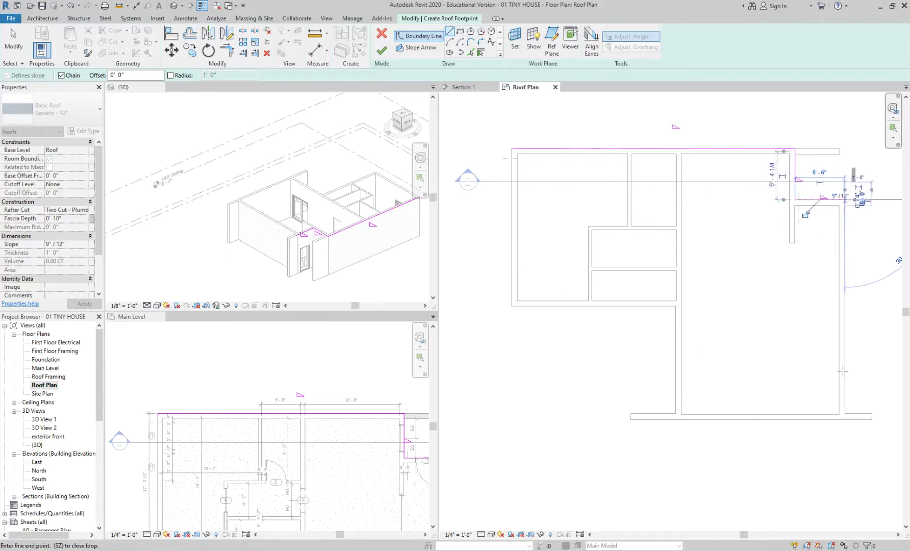
click(844, 419)
click(675, 419)
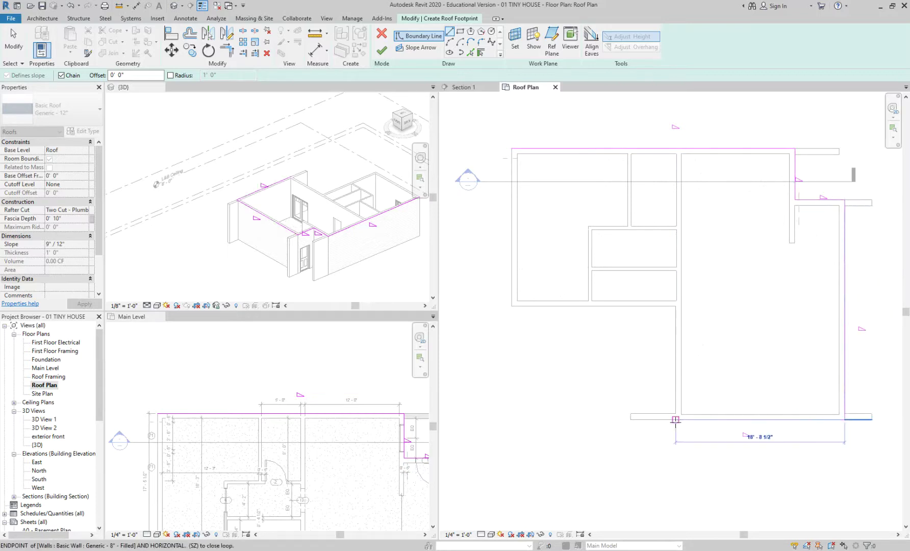
click(676, 306)
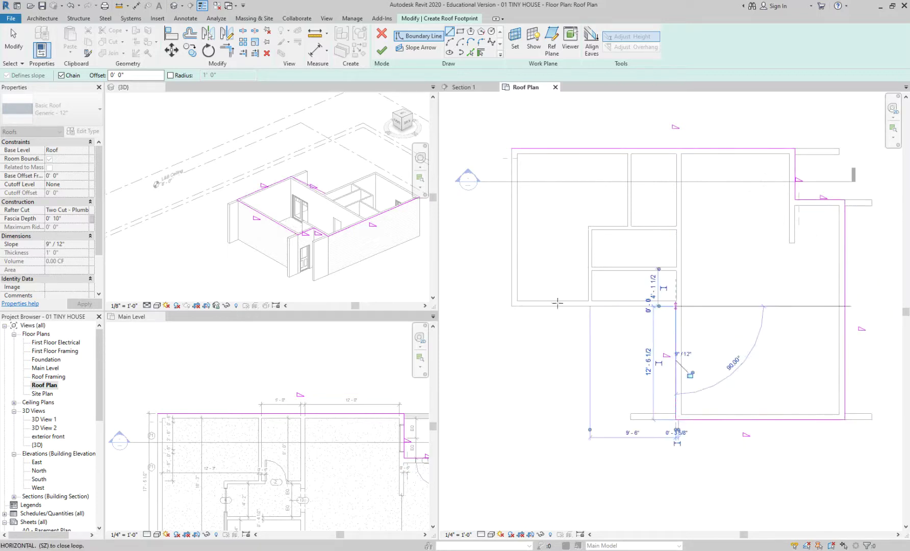
click(512, 306)
click(512, 148)
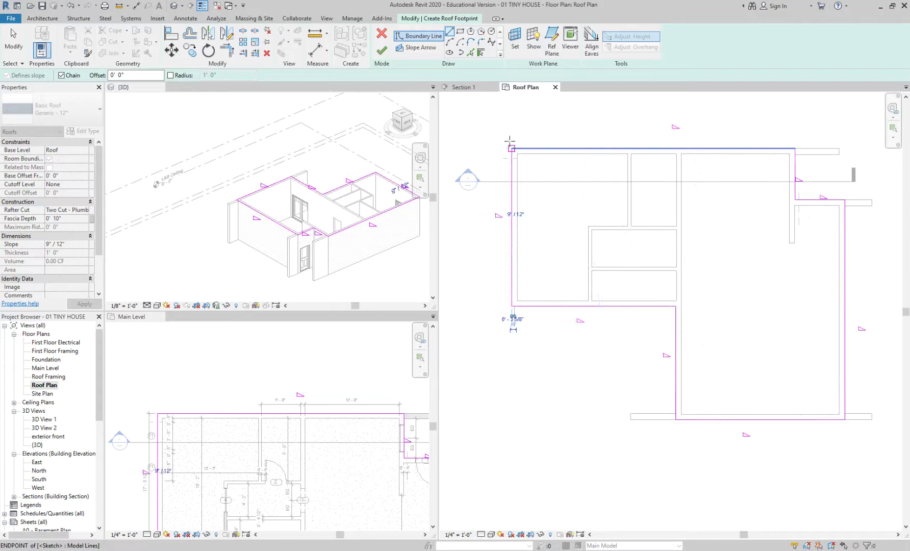
click(381, 50)
key(Escape)
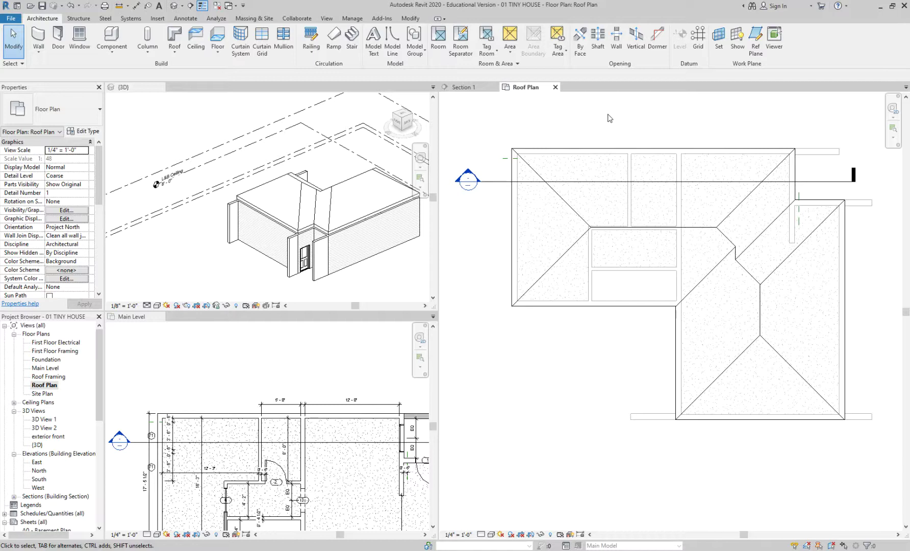
Delete the hipped Generic - 12" roof from the roof plan
click(580, 310)
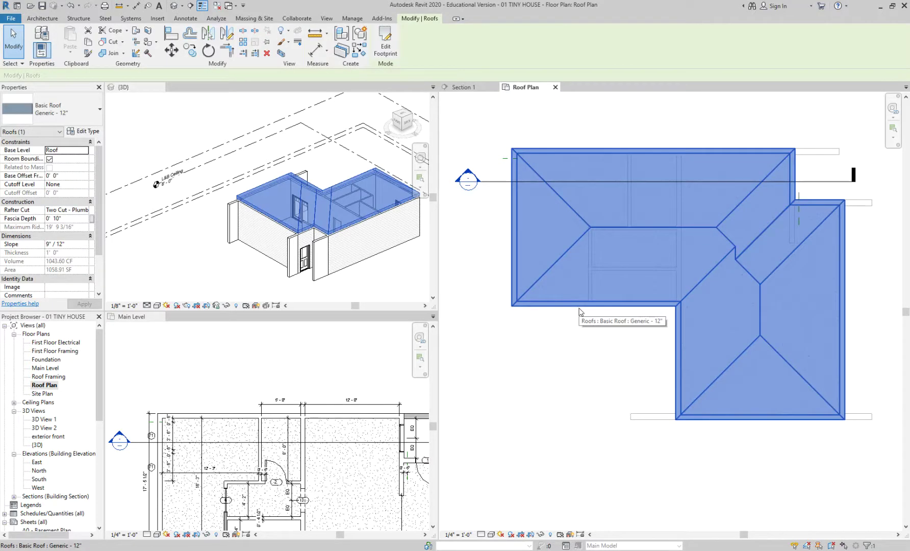
key(Delete)
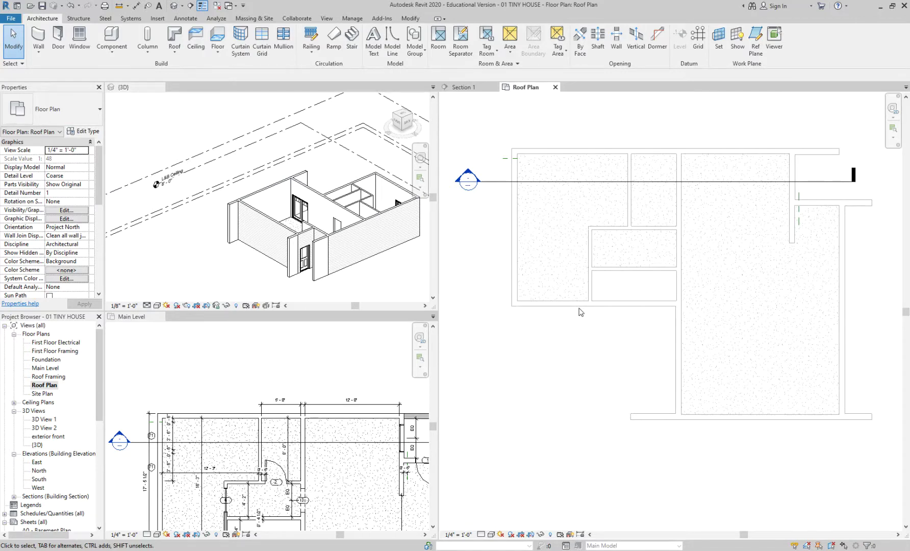
scroll(535, 132, up, 1)
middle_drag(559, 122, 555, 144)
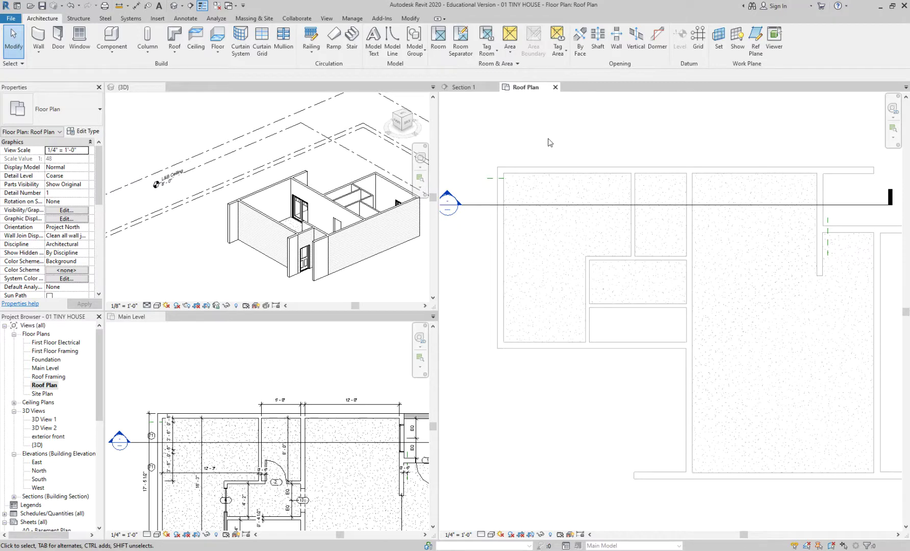
scroll(537, 125, down, 1)
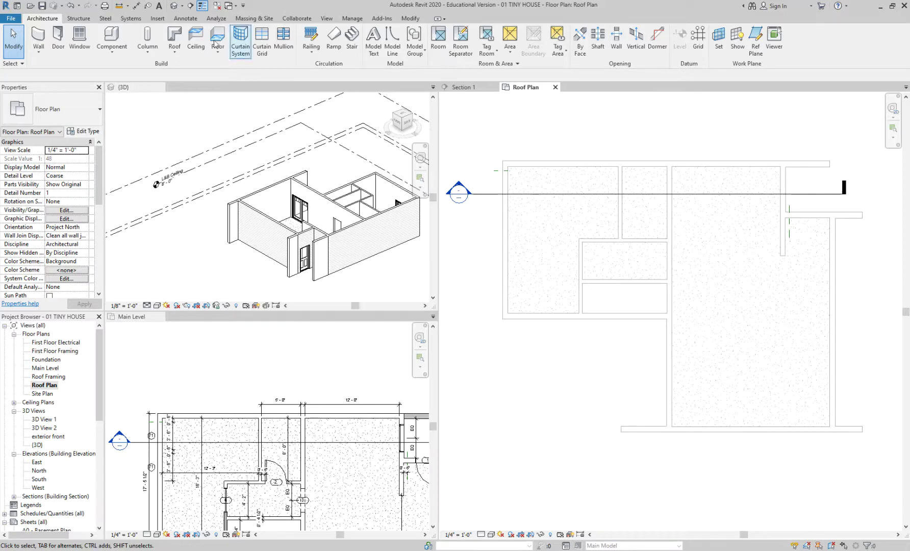
Start a roof by footprint and duplicate its Generic - 12" type under the name Generic - 18"
click(176, 35)
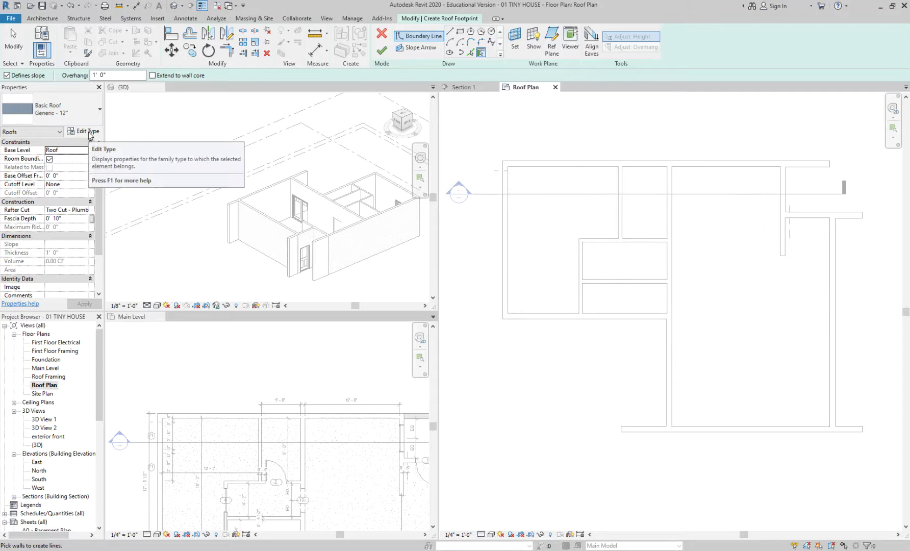
click(88, 131)
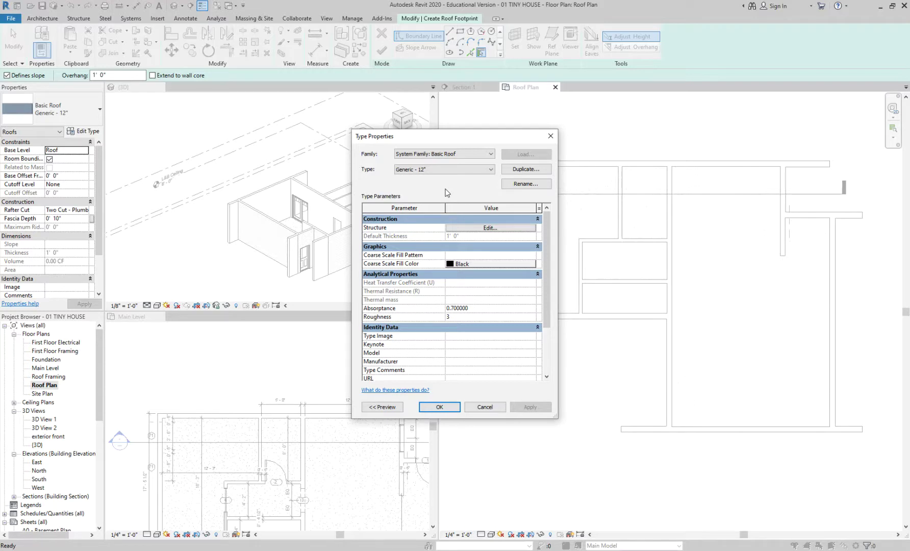
click(516, 171)
click(465, 270)
key(shift+Left)
key(shift+Left)
key(shift+Left)
key(shift+Left)
key(shift+Left)
text(1)
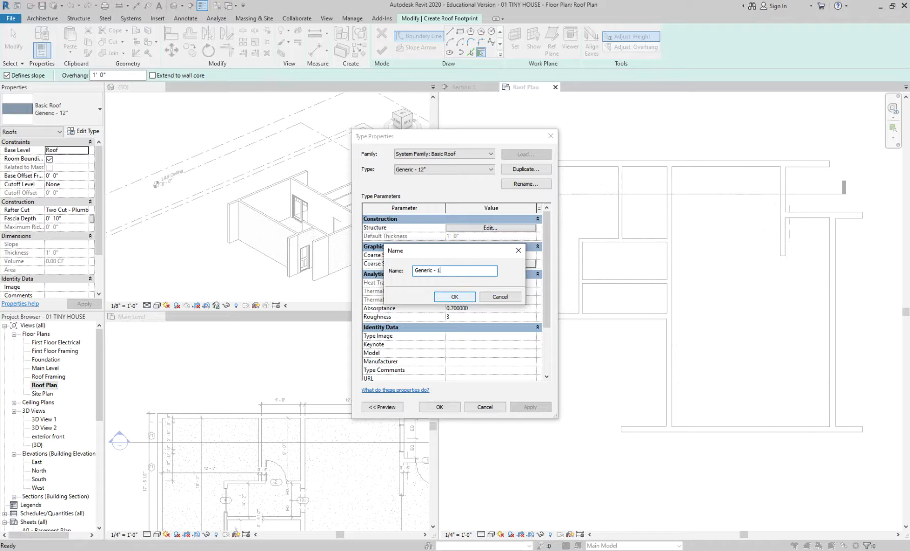
text(8")
click(463, 298)
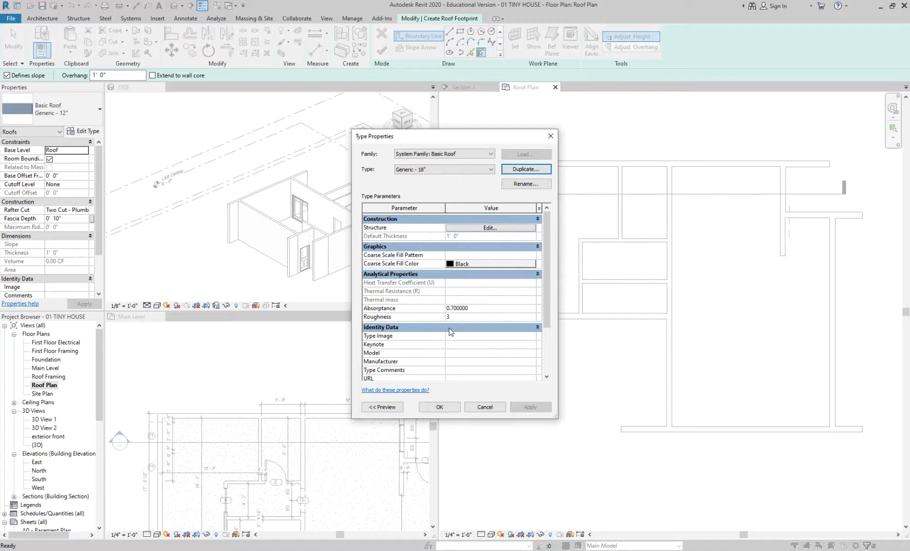
Set the structure layer thickness of the Generic - 18" roof type to 1' 6" and accept the type properties
click(491, 231)
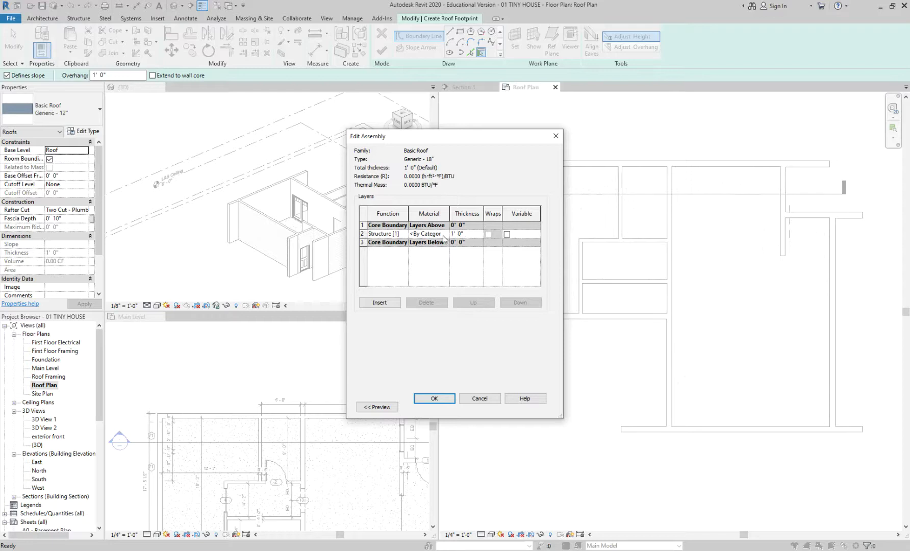
click(469, 234)
text(1' 6)
key(Tab)
click(443, 398)
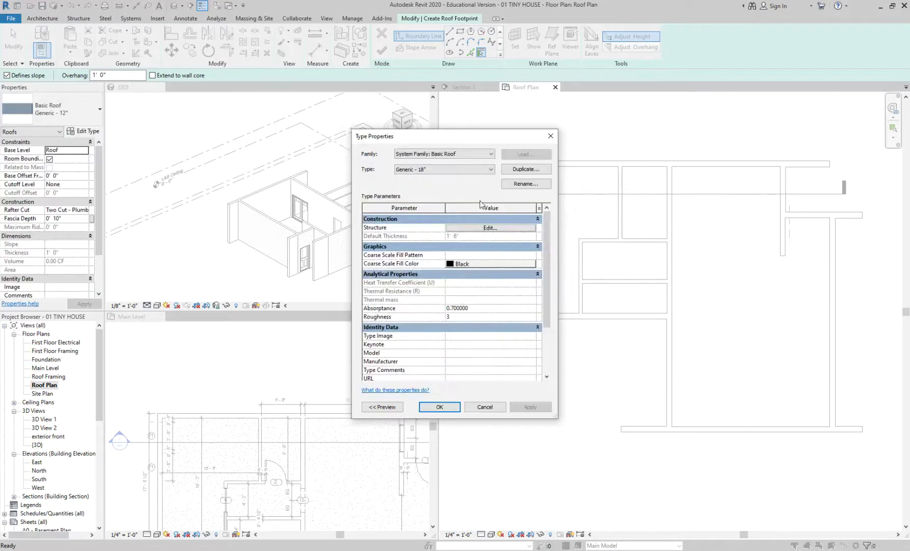
click(449, 408)
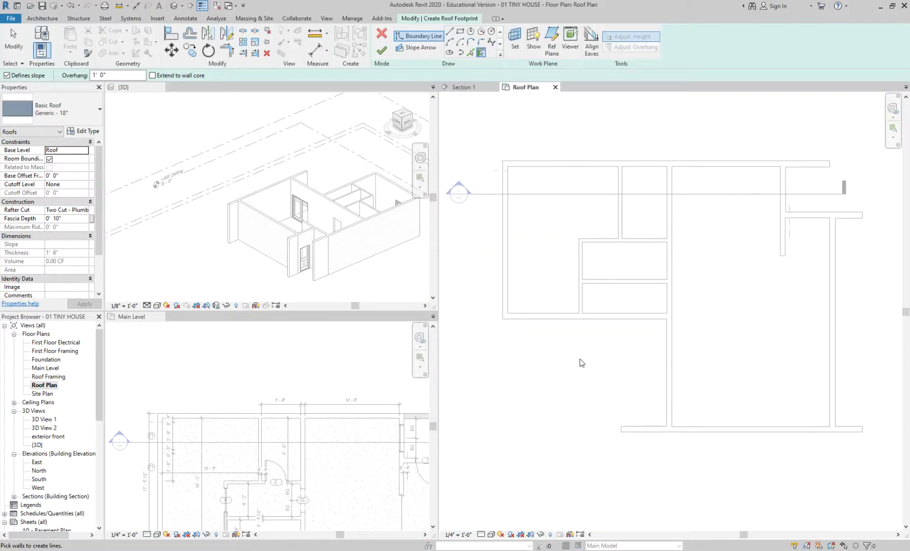
Sketch a closed roof boundary without defined slope along the inner faces of the exterior walls, using chained lines with zero offset
click(450, 34)
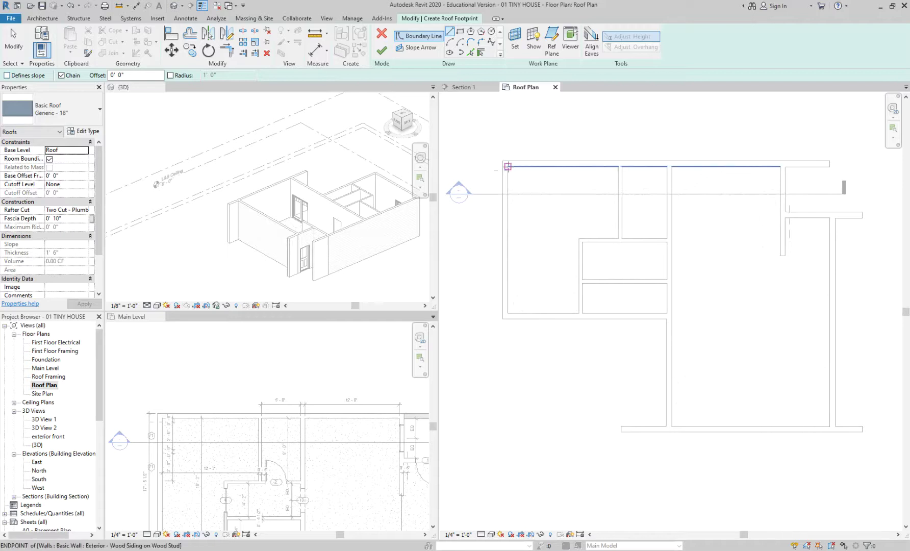
click(507, 165)
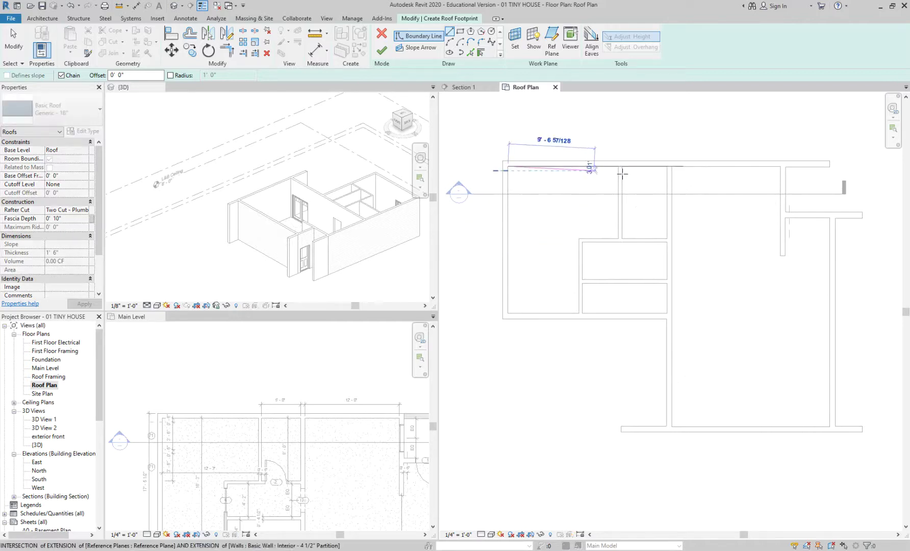
click(779, 166)
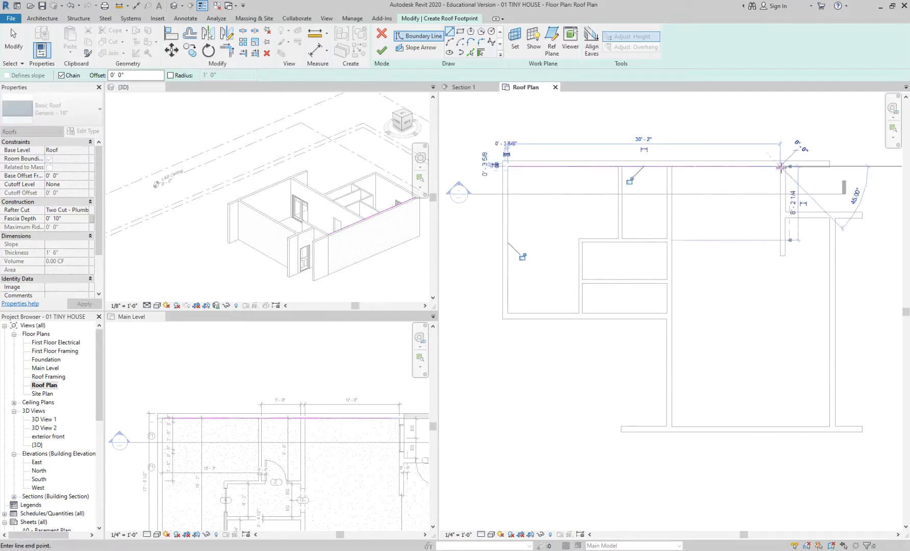
click(780, 218)
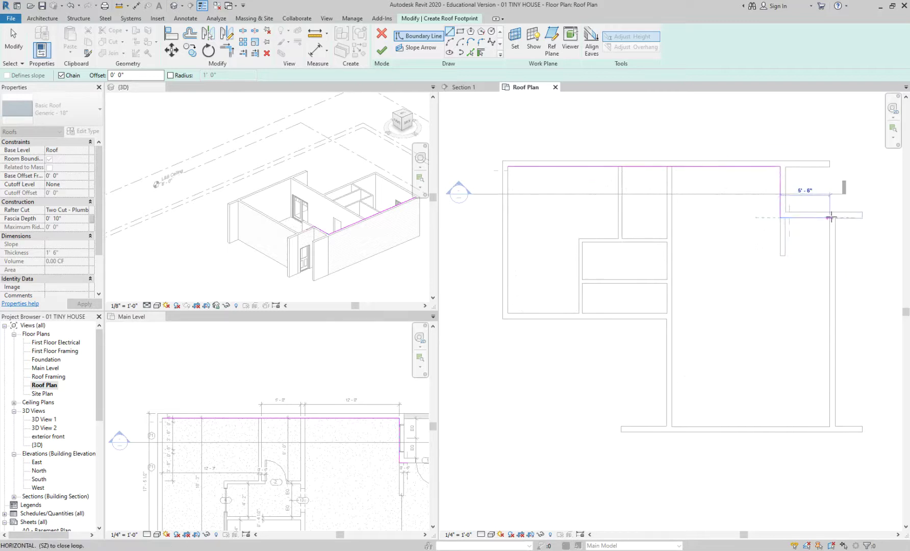
click(829, 217)
click(829, 428)
click(672, 426)
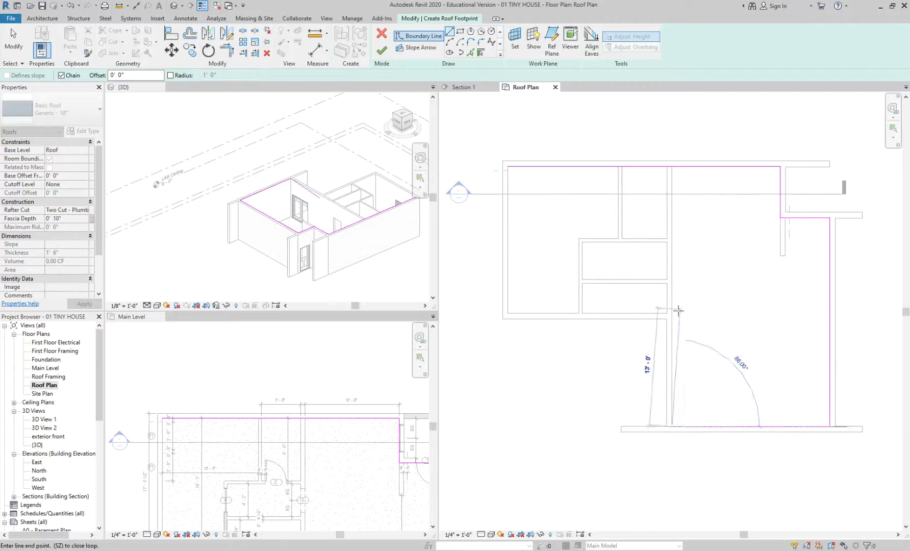
click(671, 313)
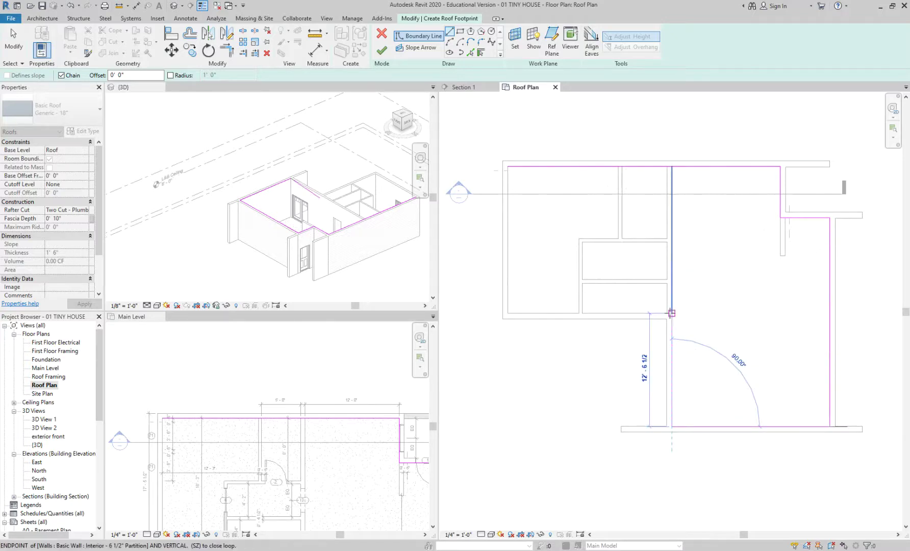
click(507, 312)
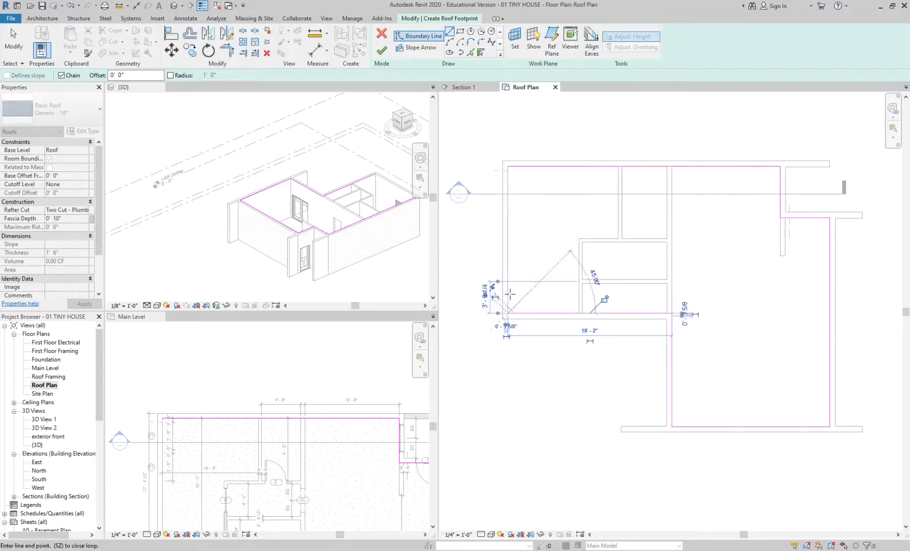
click(507, 167)
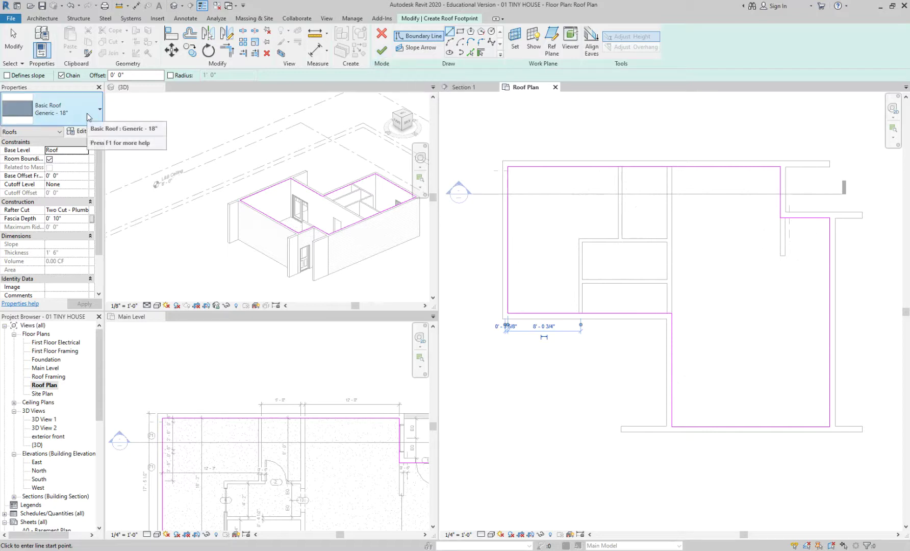
Check the structure layer thickness in the assembly of the Generic - 18" roof type
click(89, 134)
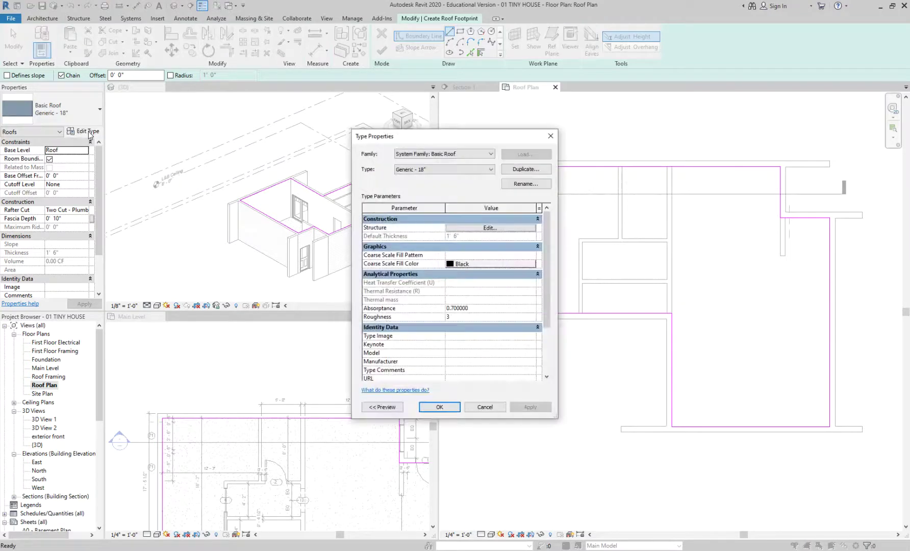
click(480, 229)
click(485, 403)
click(457, 229)
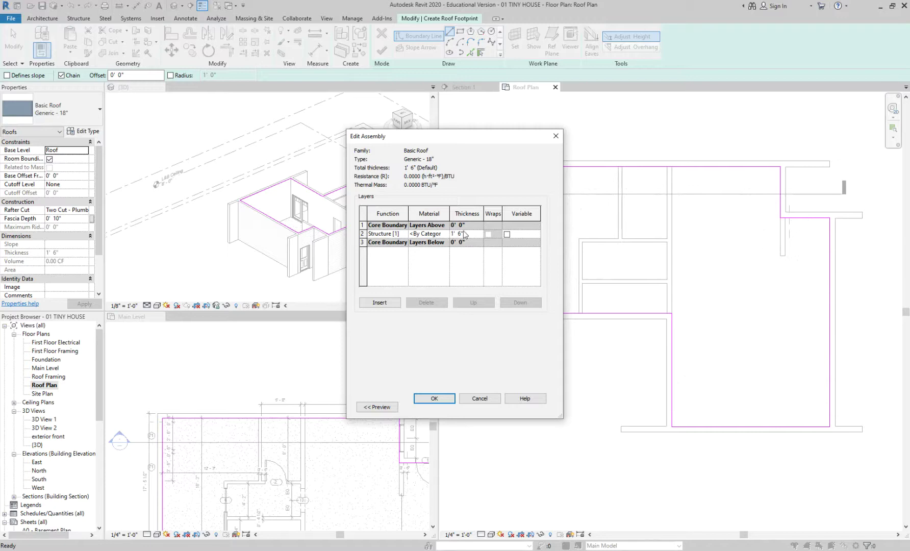
click(450, 396)
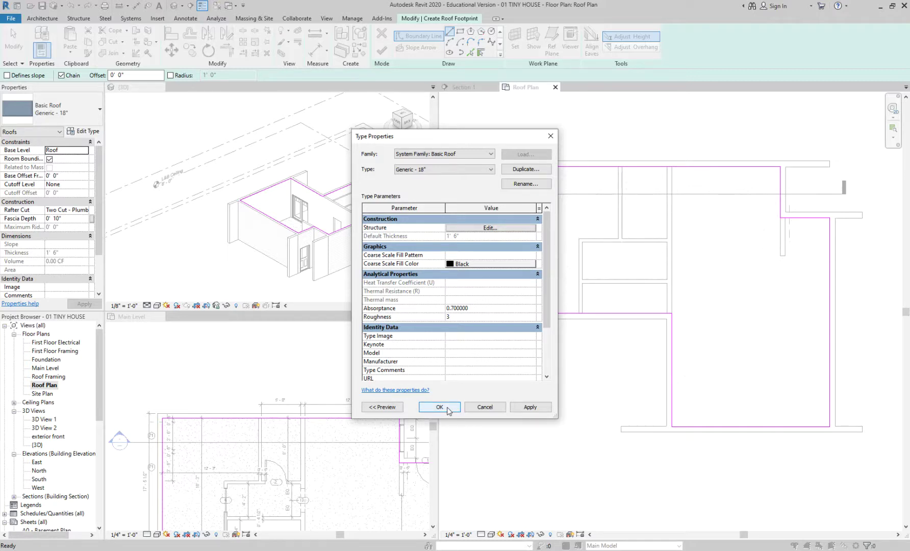
click(440, 406)
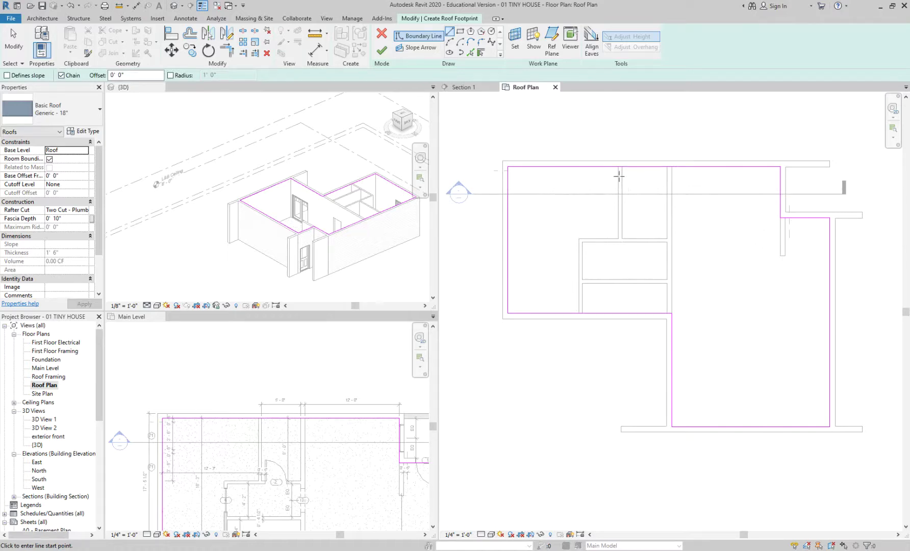
Finish the footprint sketch to create the flat Generic - 18" roof
click(783, 255)
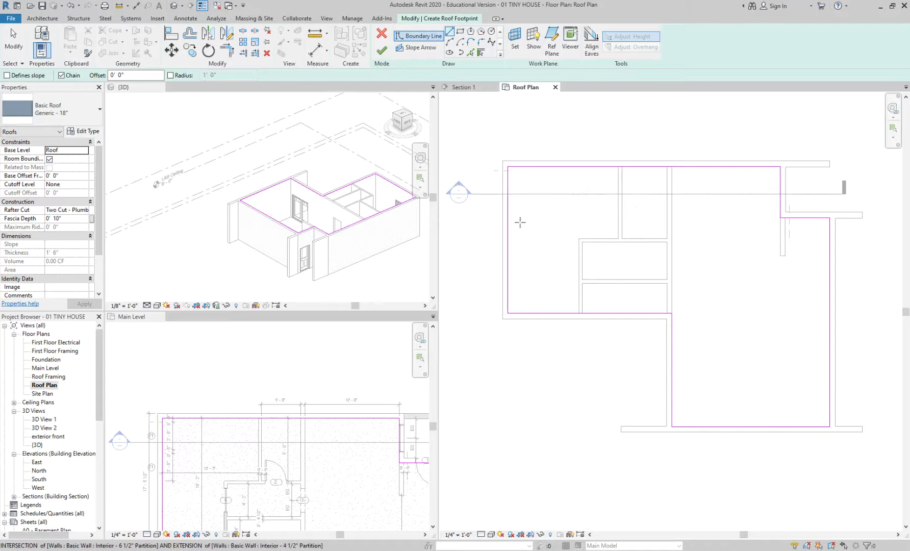
key(Escape)
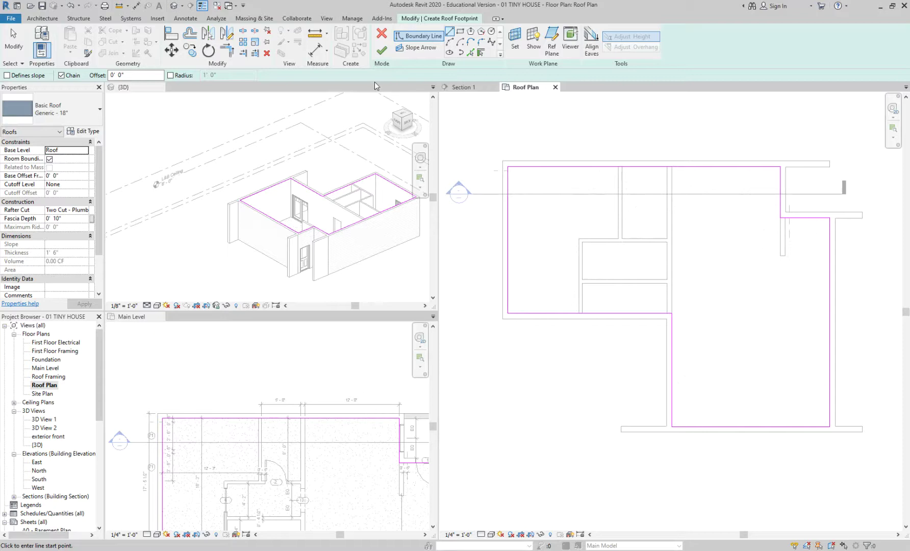
click(381, 52)
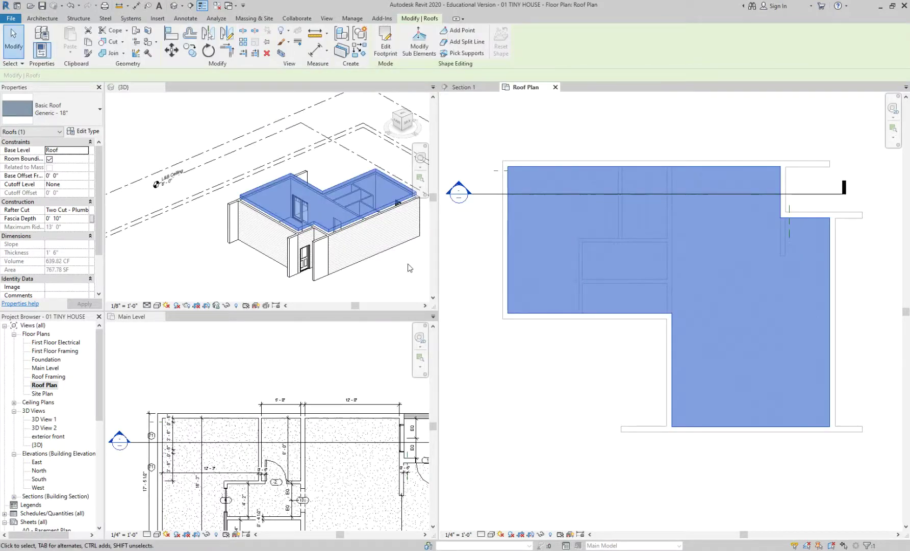
Deselect the roof and close the Main Level floor plan view
click(392, 265)
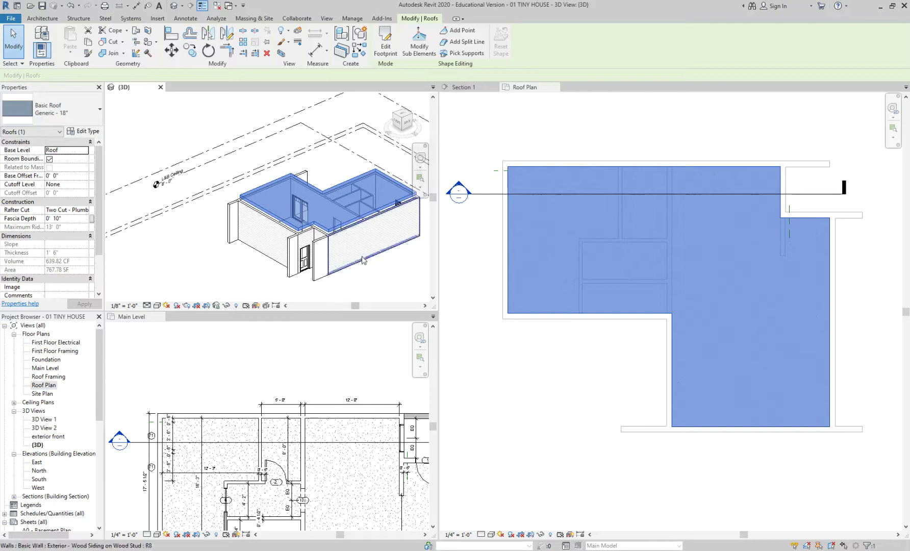
click(336, 367)
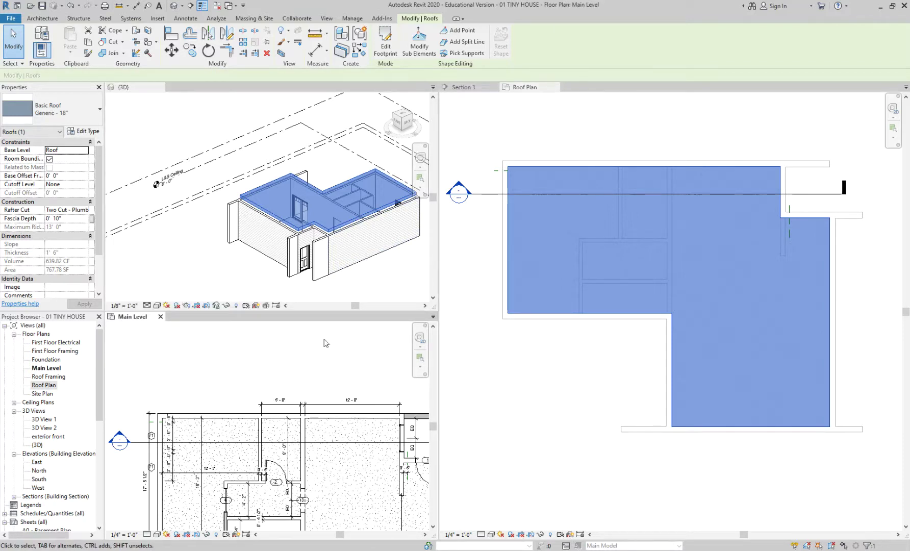
click(161, 316)
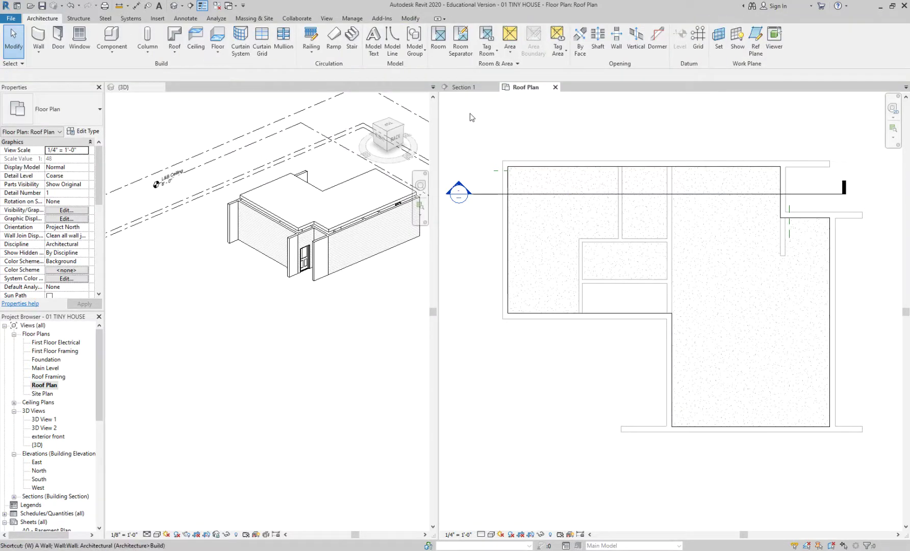
Tile the open plan, section and 3D views and select the roof in Section 1
key(w)
key(t)
mouse_move(357, 443)
shift+middle_down()
mouse_move(352, 426)
mouse_move(347, 454)
shift+middle_up()
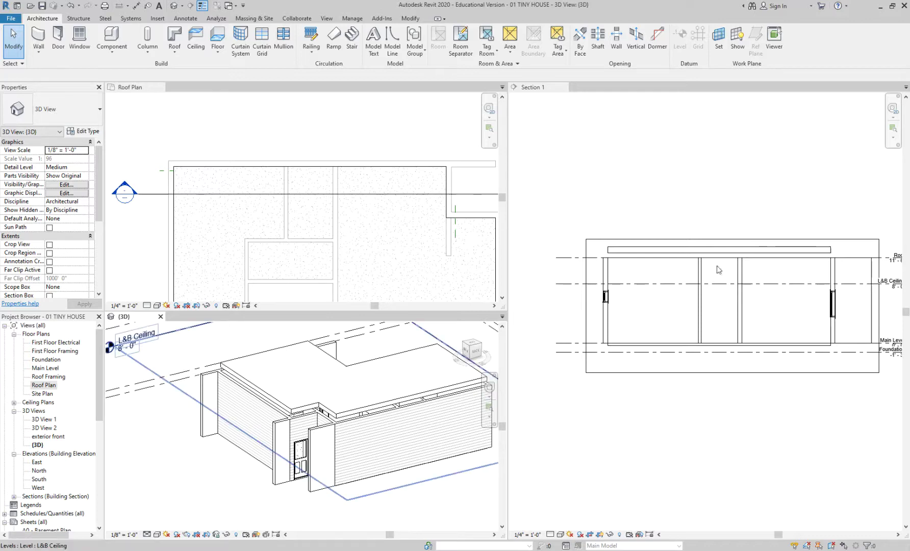
click(765, 252)
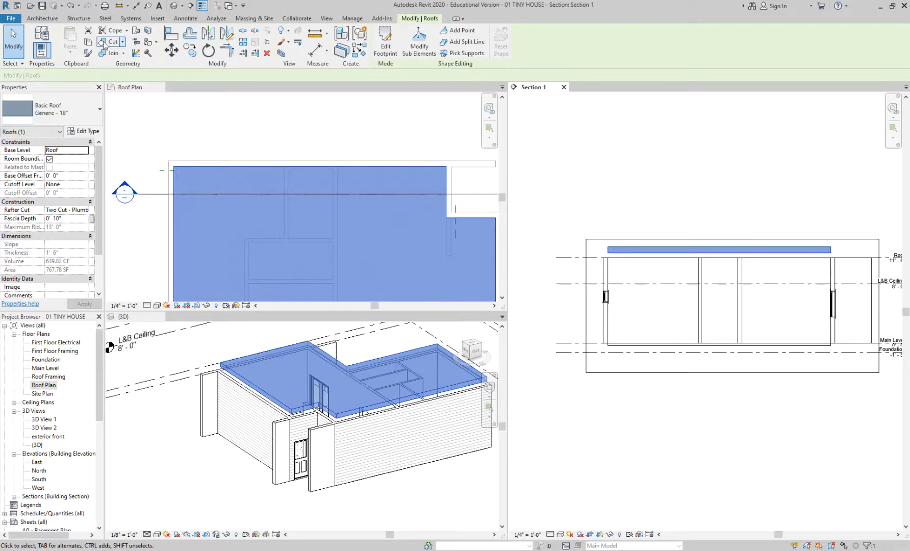
Cycle the ribbon through its minimized display states and restore the full ribbon
click(43, 19)
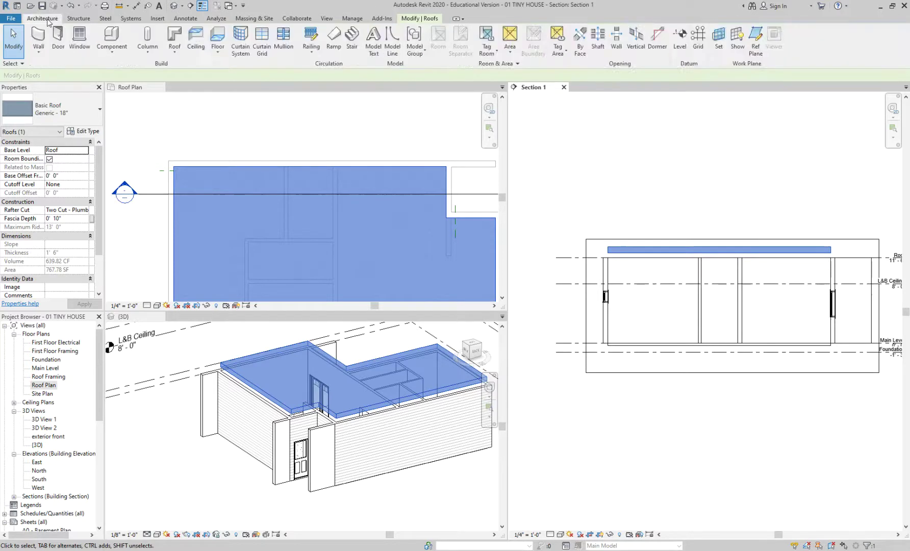
click(457, 19)
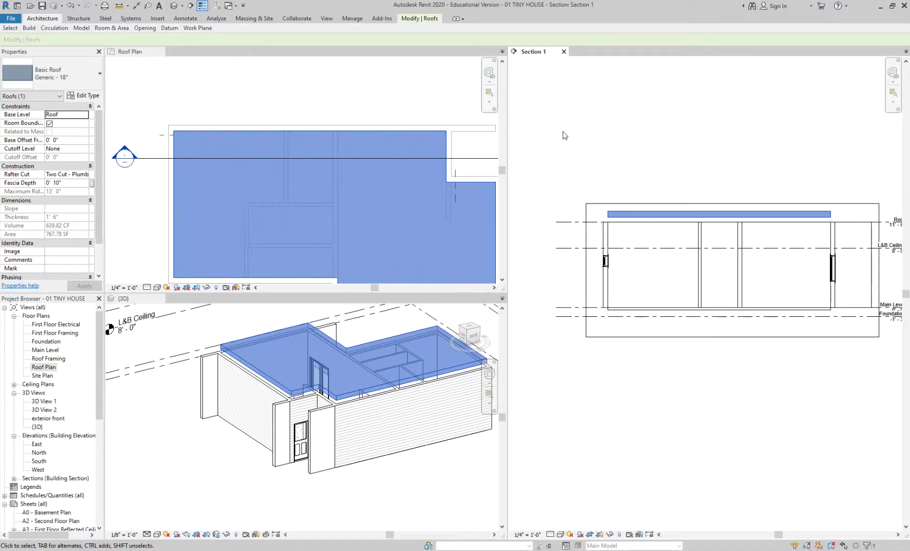
click(456, 19)
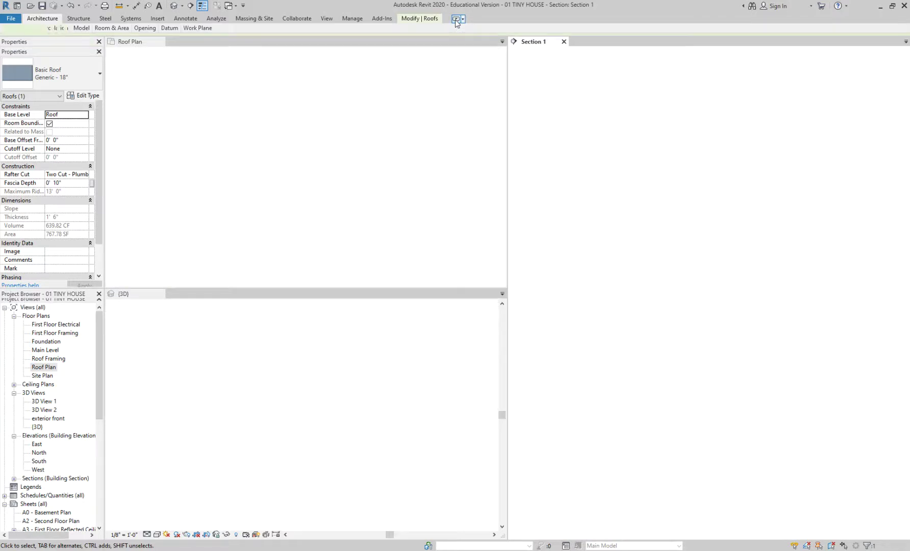
click(456, 19)
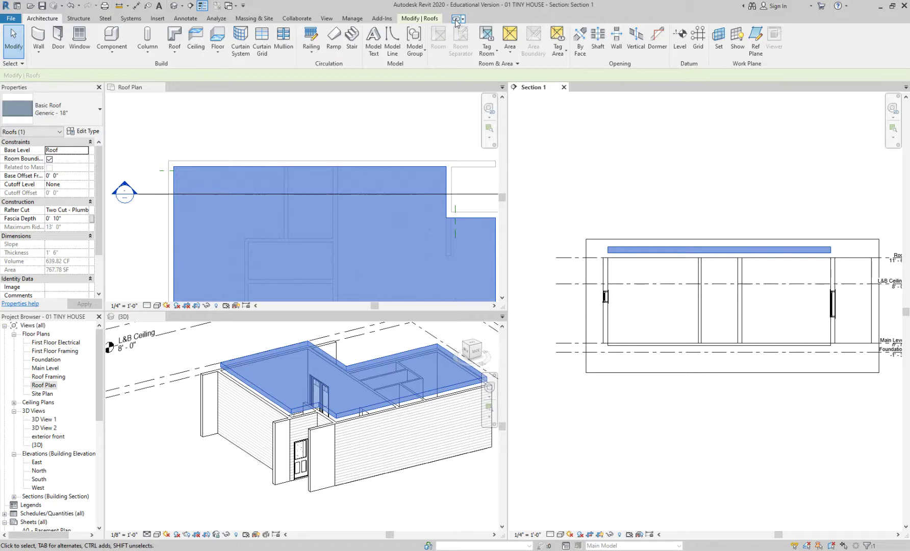
click(456, 21)
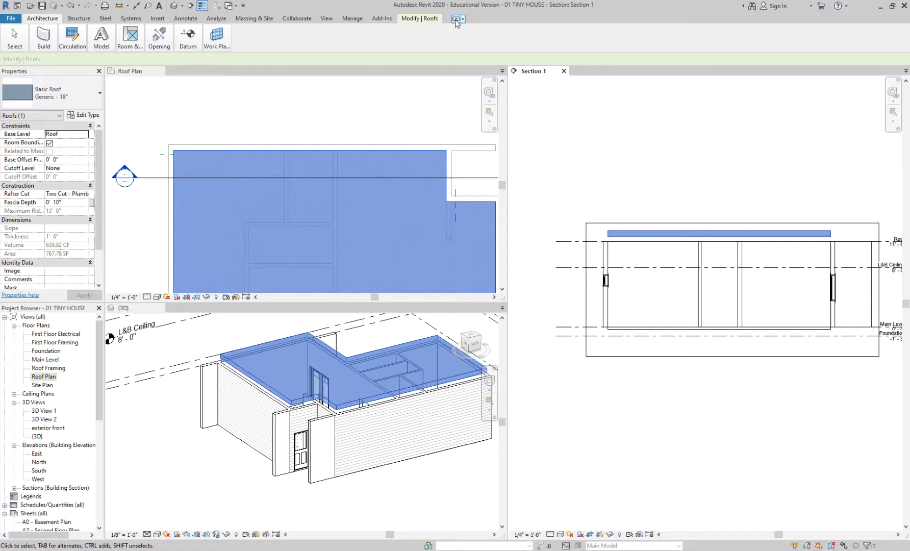
click(456, 21)
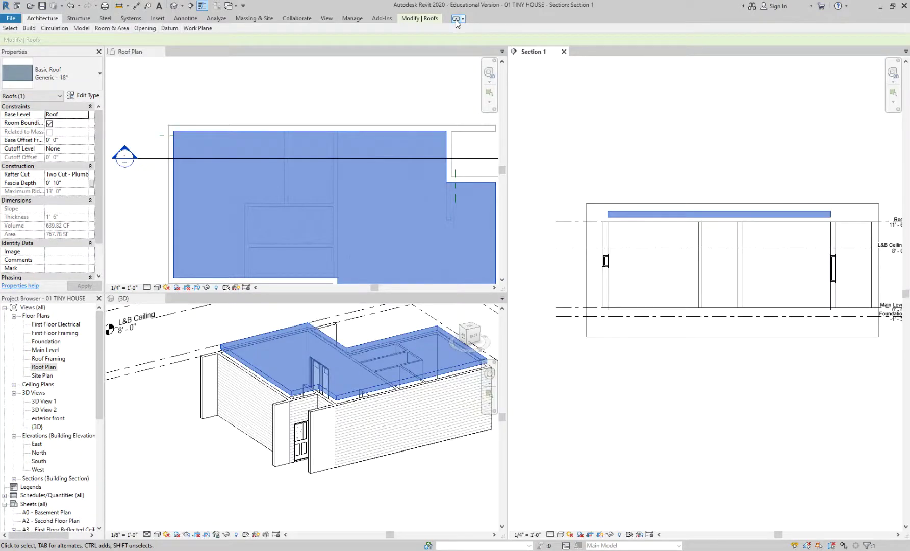
click(456, 21)
click(456, 19)
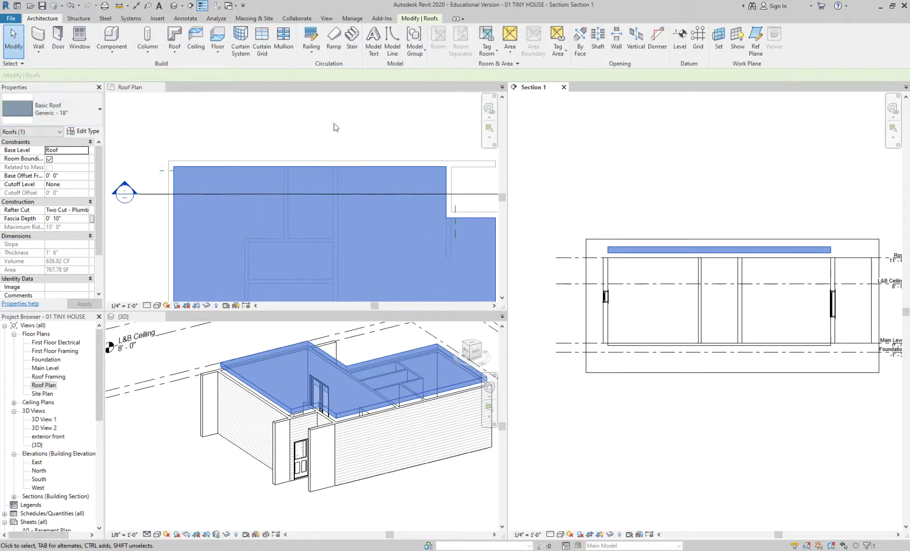
click(327, 18)
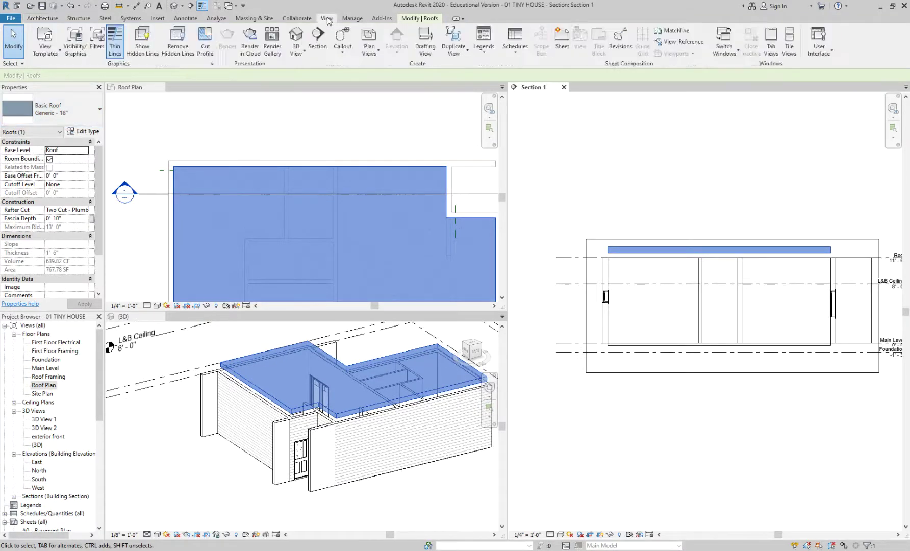
click(818, 44)
click(42, 18)
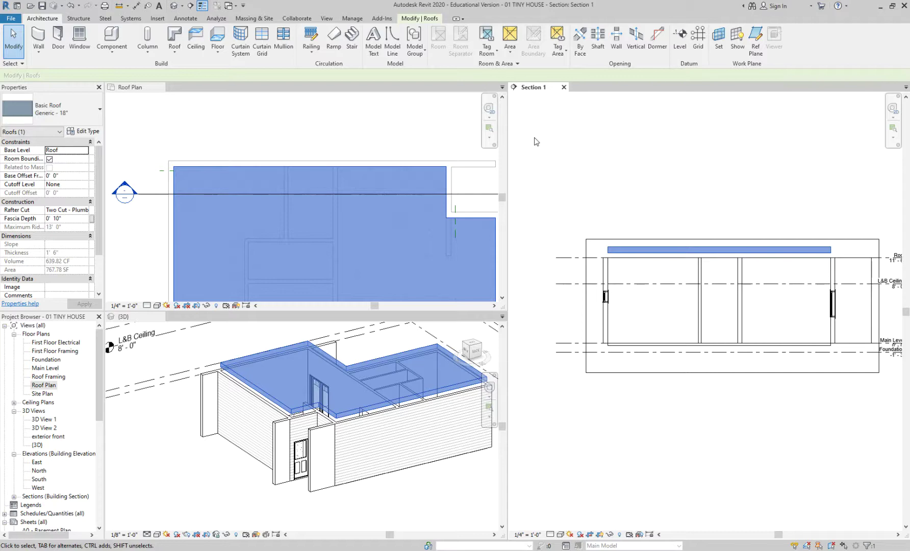
Inspect the layers in the selected roof type's assembly and leave its type properties without saving
click(85, 131)
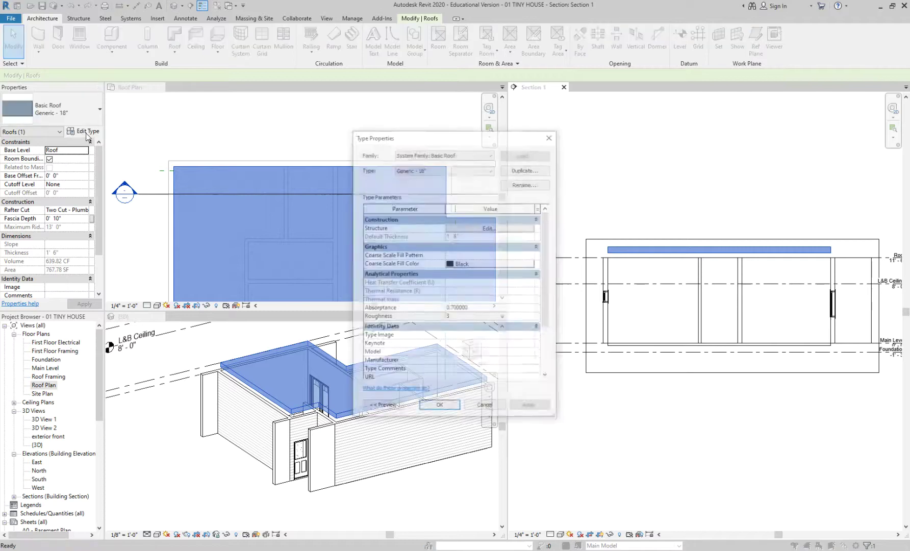
click(474, 229)
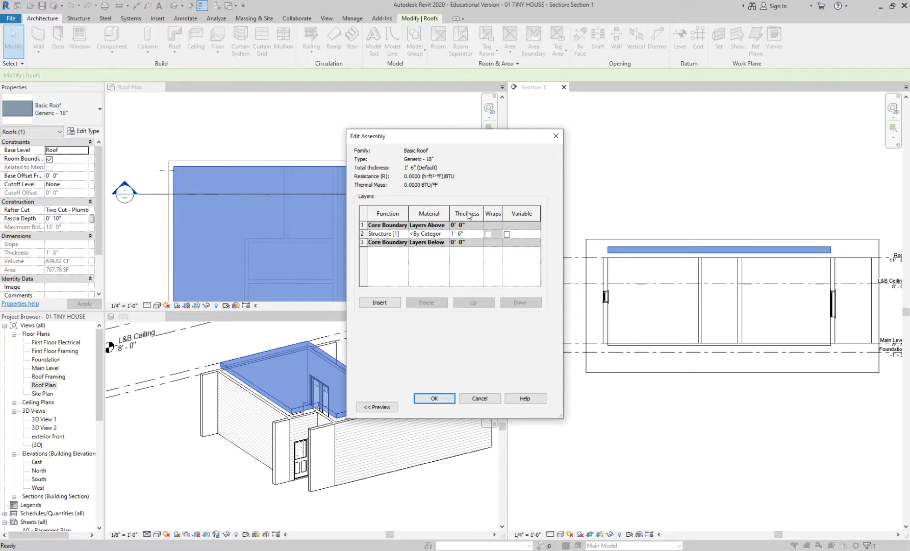
click(476, 397)
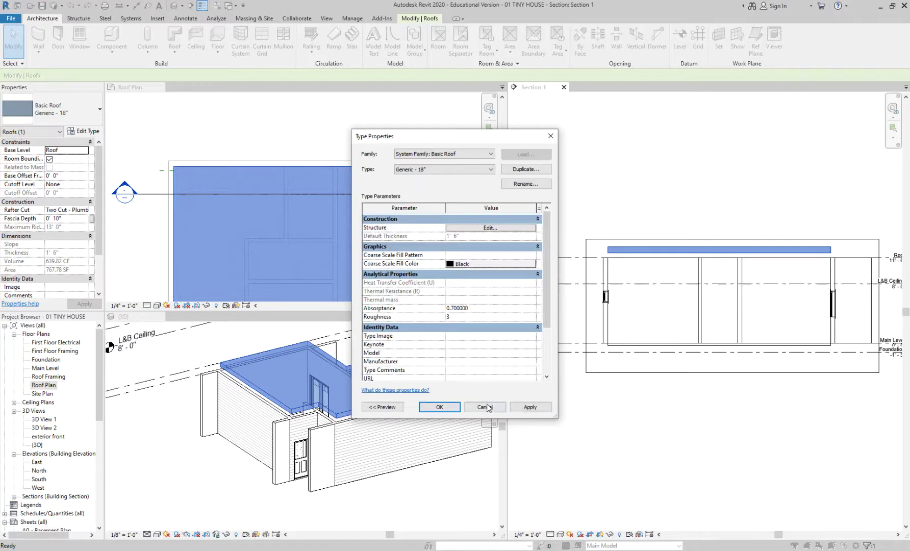
click(484, 405)
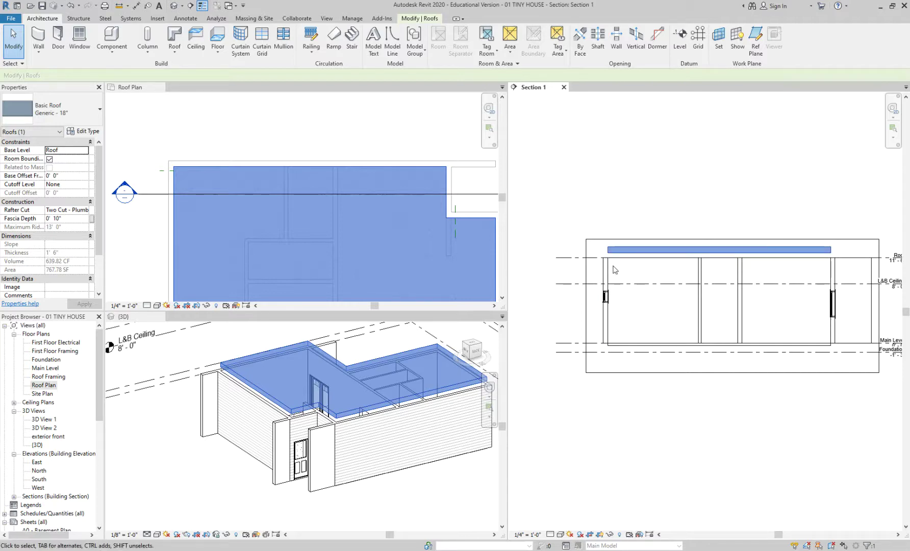
Add an aligned dimension between the Roof level and the underside of the roof in Section 1
scroll(610, 252, up, 2)
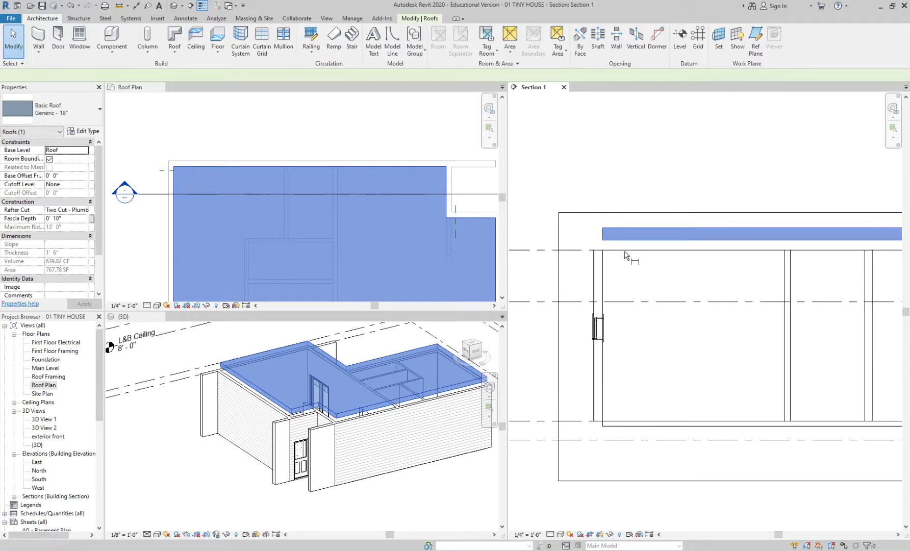
key(d)
key(i)
key(Escape)
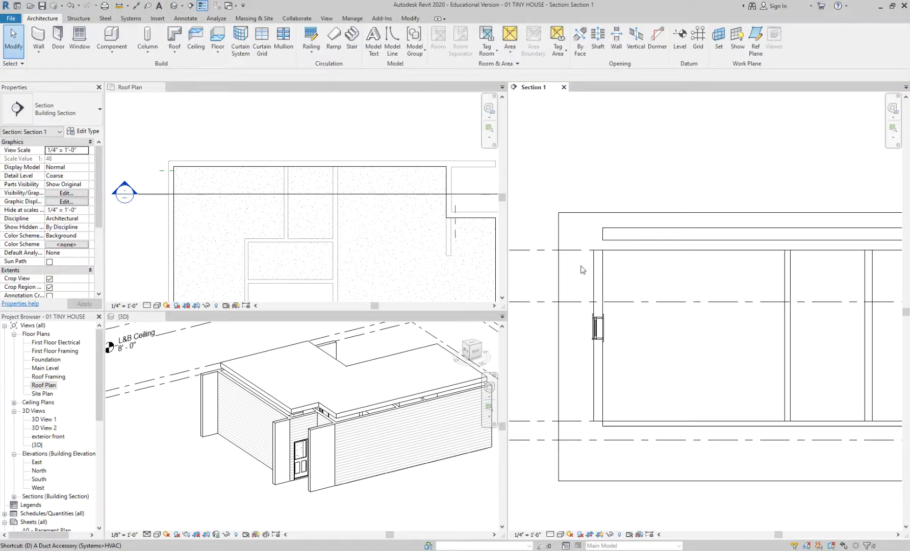
key(d)
key(i)
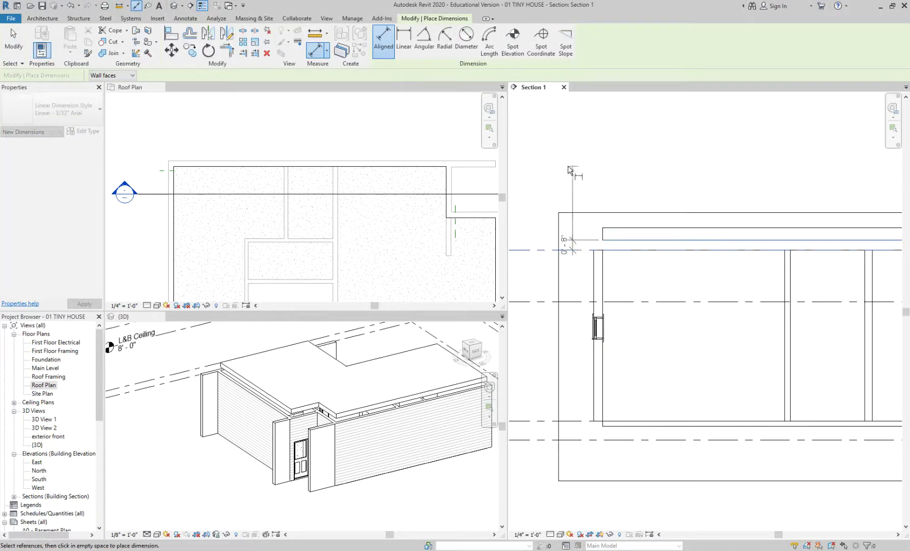
scroll(584, 166, down, 2)
key(Escape)
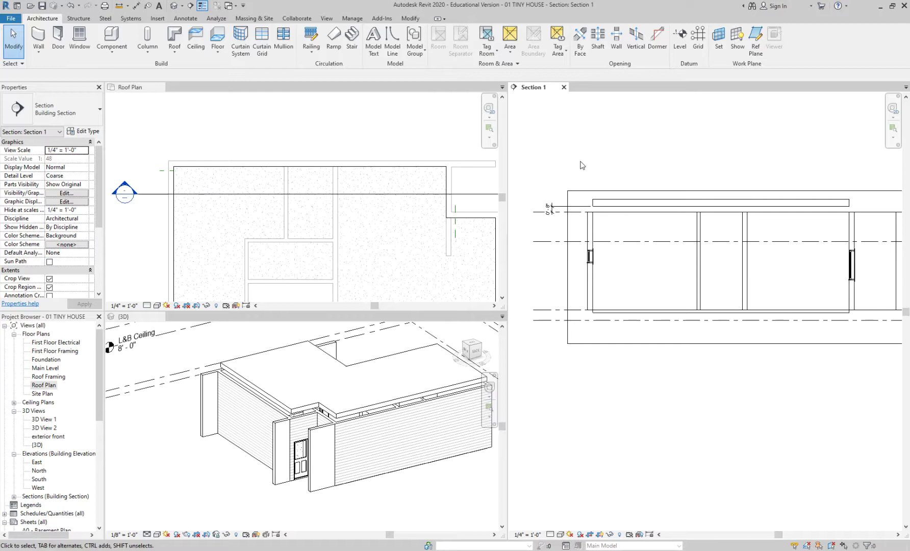
Recheck the structure layer of the Generic - 18" roof type, cancel out of its properties and deselect the roof
click(593, 205)
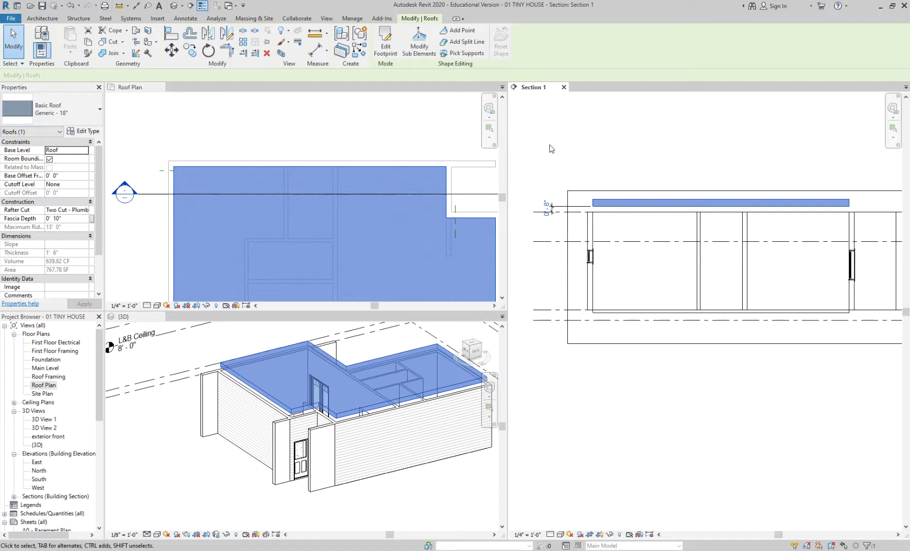
scroll(548, 146, down, 2)
scroll(780, 186, up, 2)
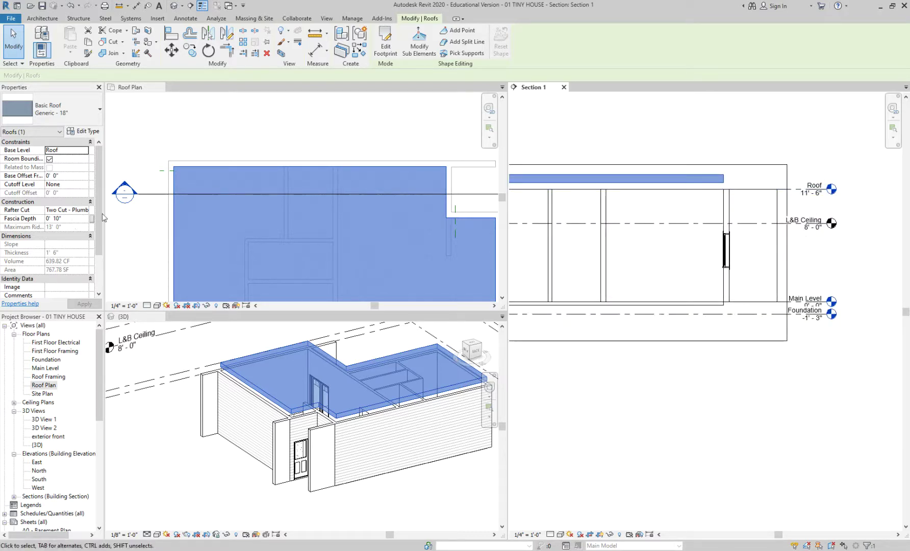
click(87, 131)
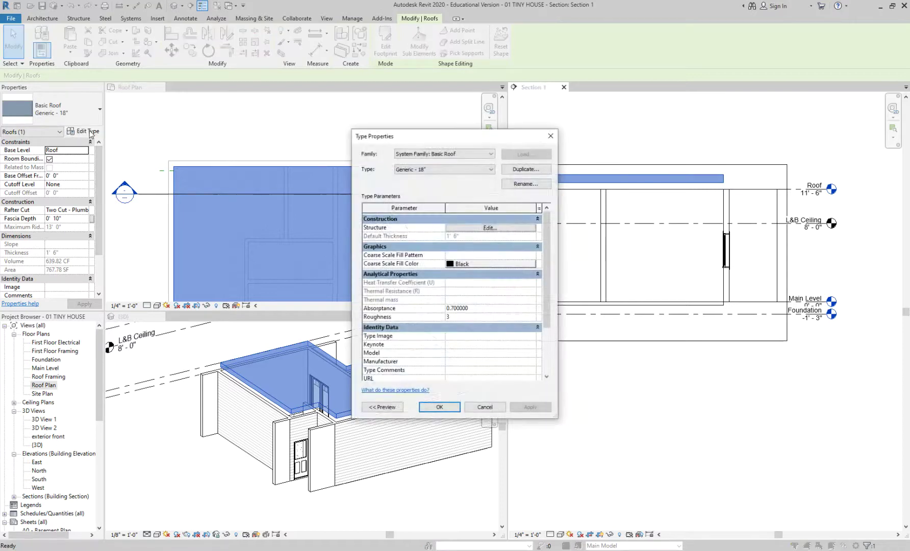
click(486, 227)
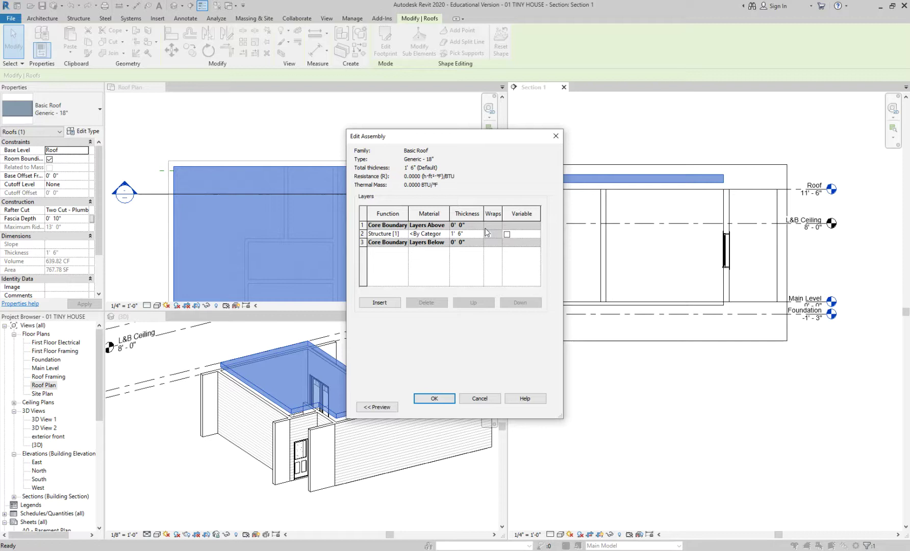
click(487, 400)
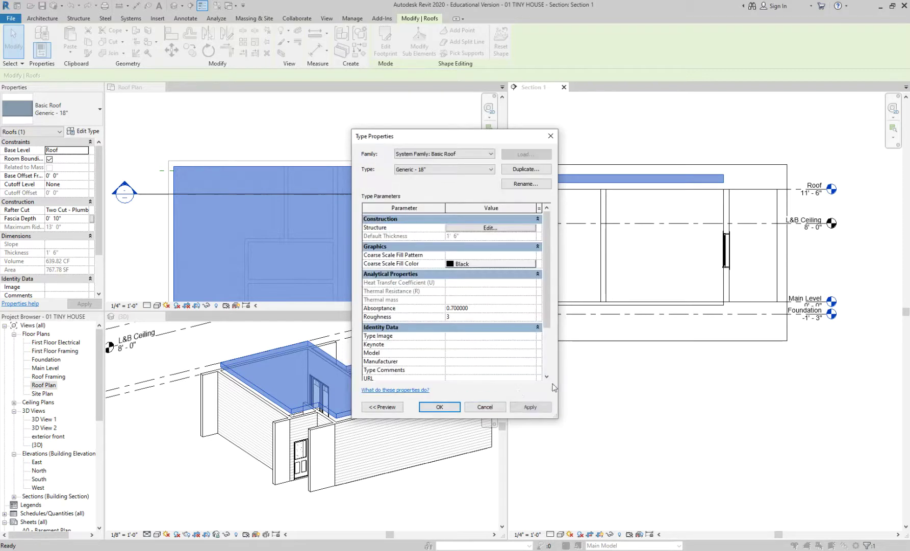
click(498, 408)
click(759, 156)
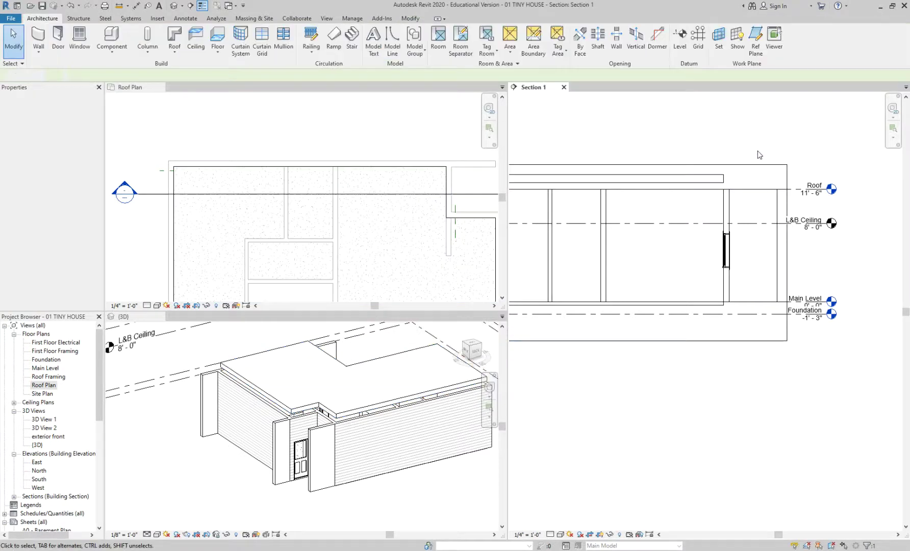
Select the roof in Section 1 and set the dimension between its underside and the Roof level to 0
scroll(760, 157, down, 1)
middle_drag(667, 153, 709, 217)
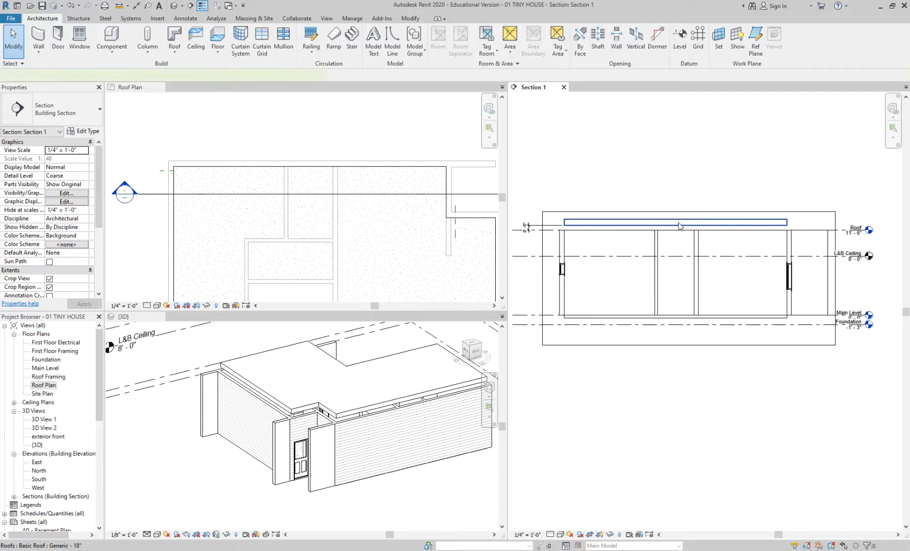
click(678, 226)
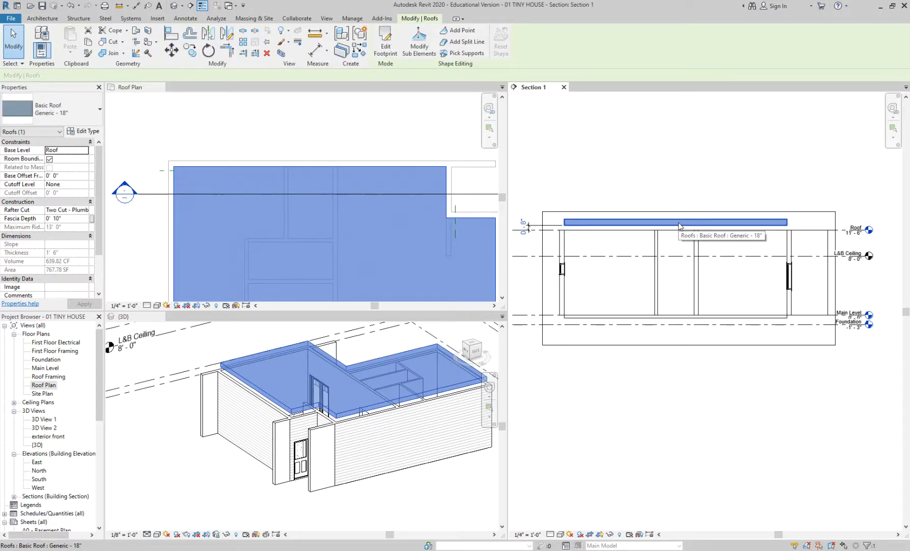
scroll(530, 230, up, 3)
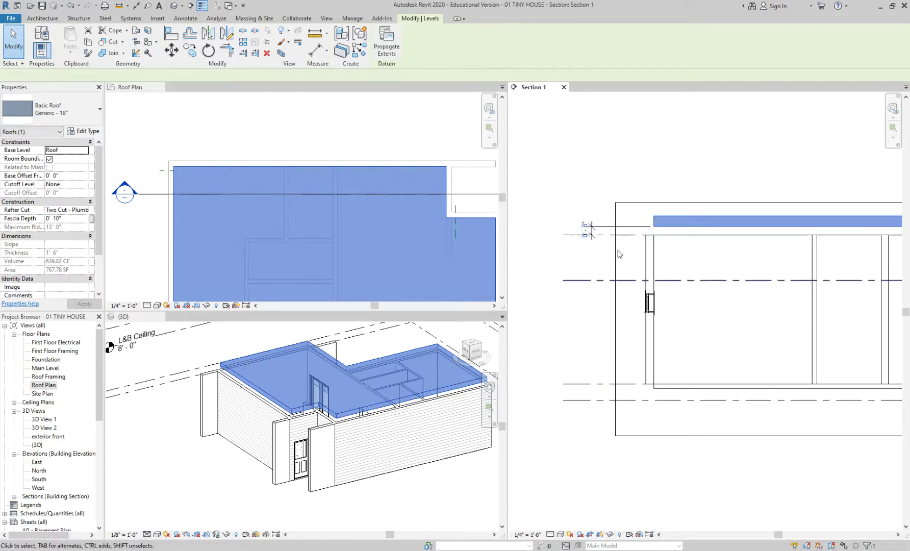
click(623, 280)
click(667, 228)
click(585, 229)
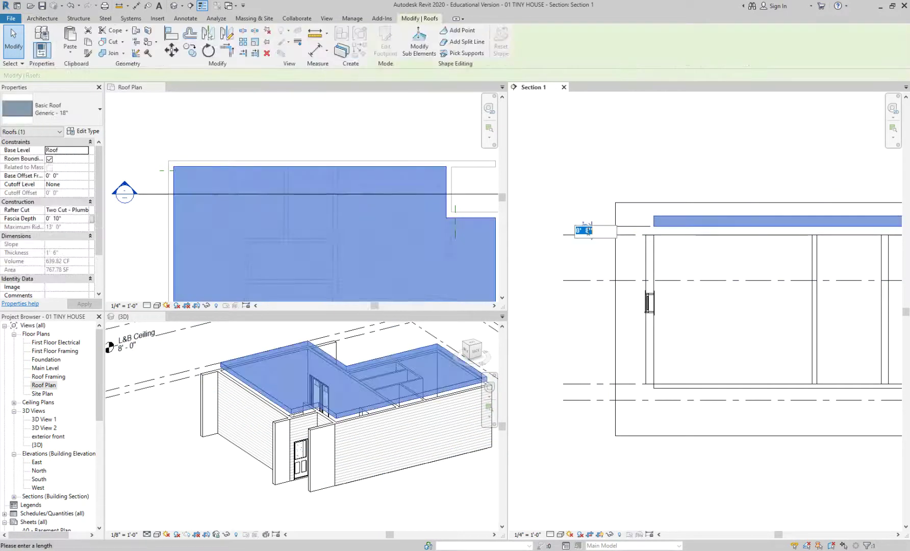
text(0)
key(Return)
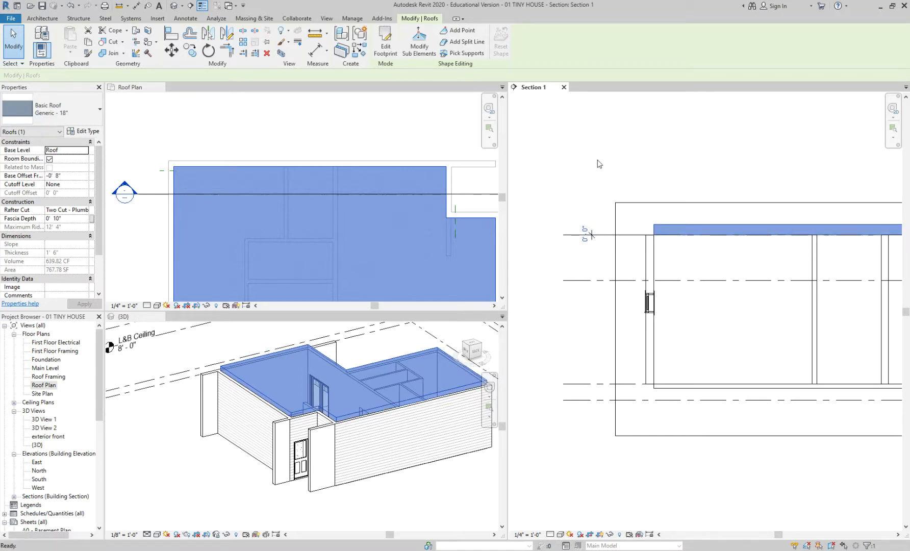
Undo the roof's height change and delete the dimension between the roof and the Roof level
key(ctrl+z)
click(600, 226)
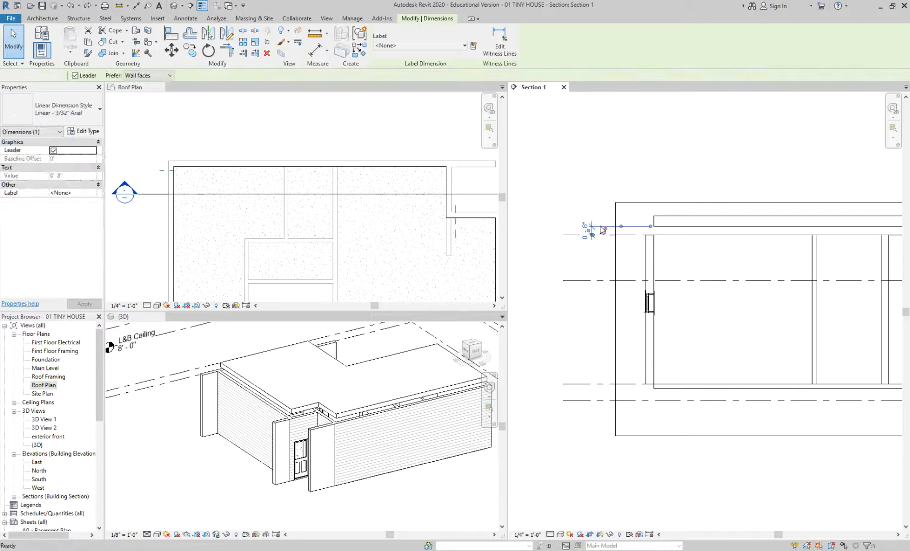
key(Delete)
Add an aligned dimension between the Roof level and the underside of the roof, placed outside the wall in Section 1
scroll(724, 264, down, 2)
middle_drag(724, 265, 607, 258)
scroll(770, 229, up, 3)
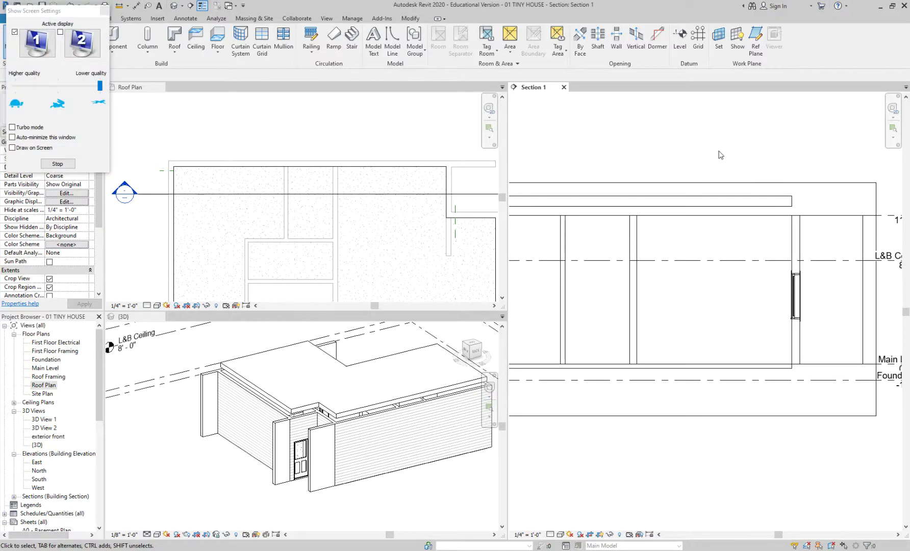
scroll(660, 160, down, 2)
scroll(659, 160, up, 6)
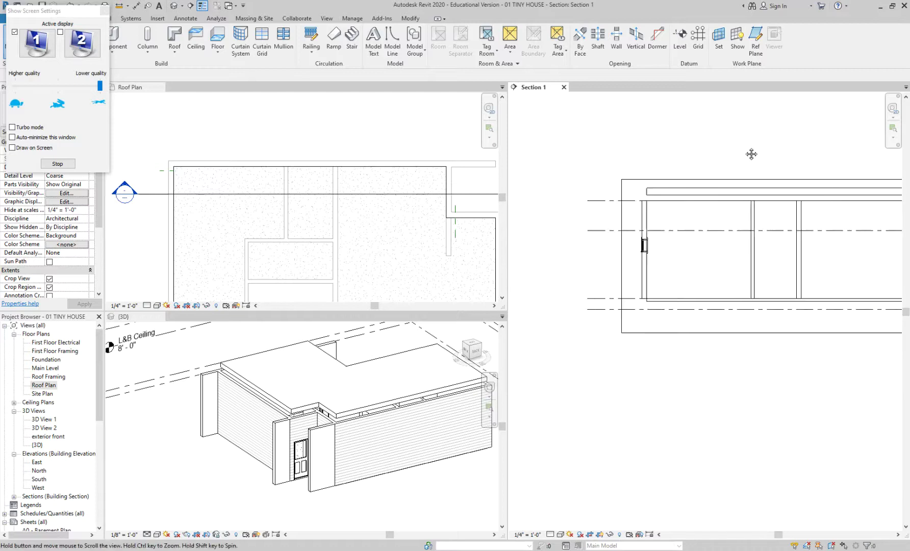
middle_drag(668, 190, 644, 239)
key(d)
key(i)
click(646, 249)
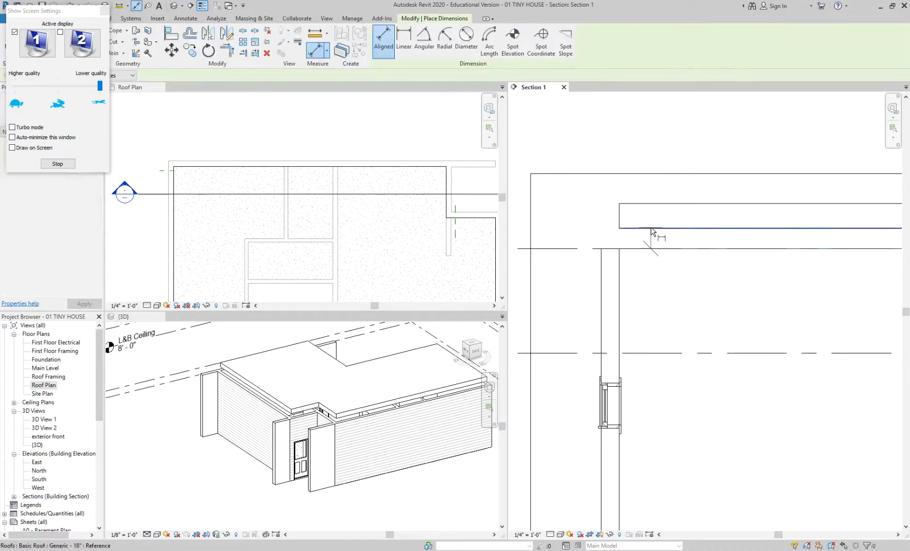
click(651, 229)
scroll(645, 232, down, 2)
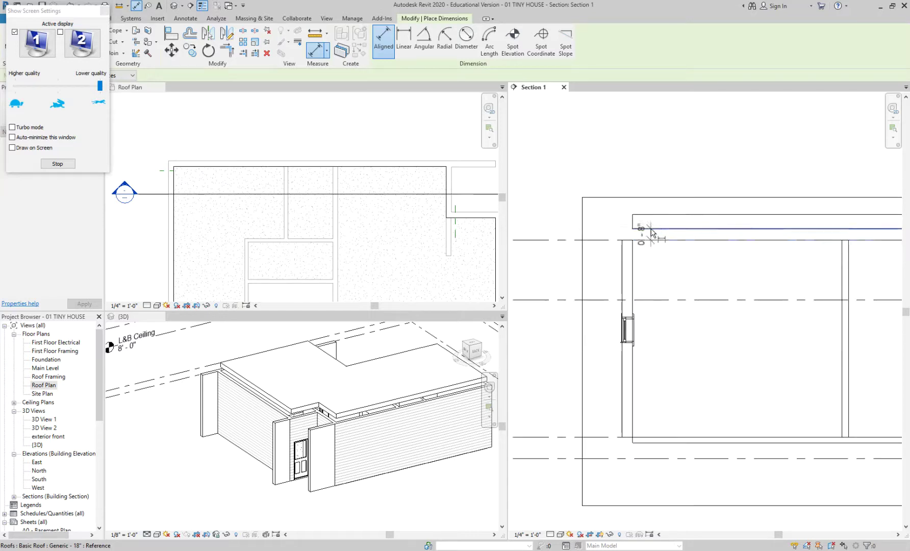
click(555, 226)
key(Escape)
key(Escape)
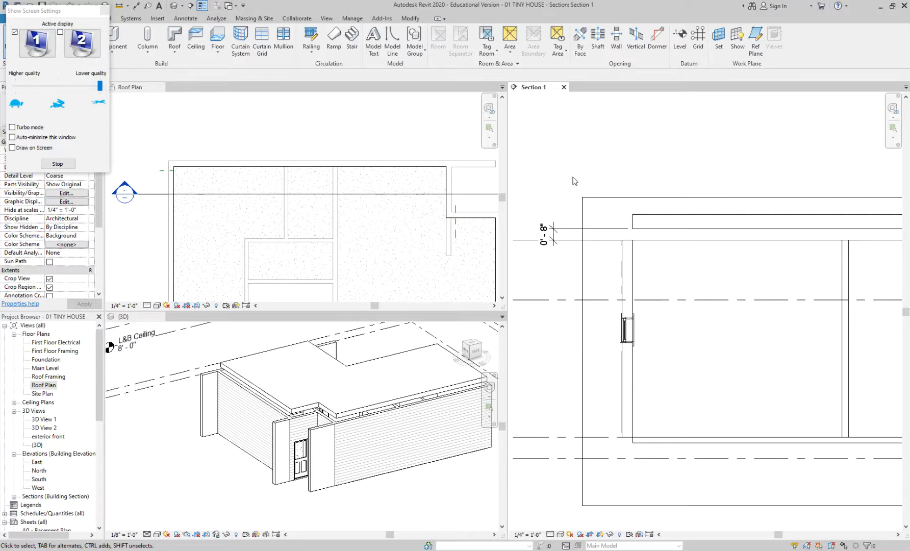
Select the roof, set the dimension between its underside and the Roof level to 0, and delete that dimension
click(651, 218)
click(545, 233)
text(0)
key(Return)
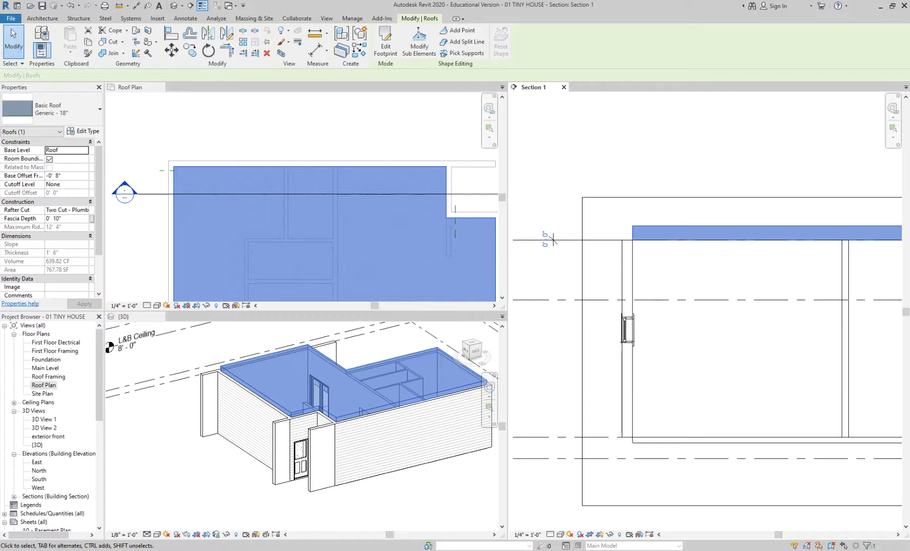
click(553, 170)
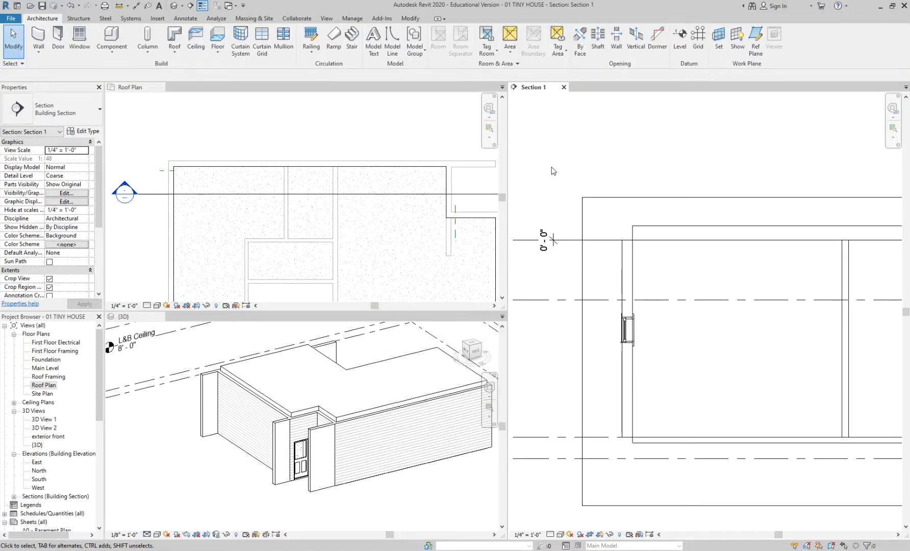
click(548, 235)
key(Delete)
Place an aligned dimension from the underside of the roof to the Roof level, inside the building in Section 1
key(d)
key(i)
click(670, 228)
click(670, 240)
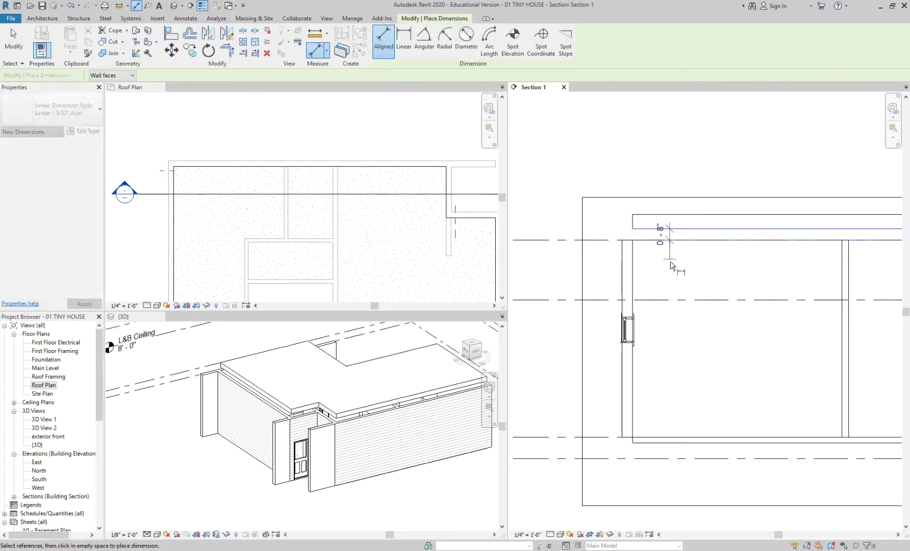
scroll(668, 246, up, 3)
click(673, 235)
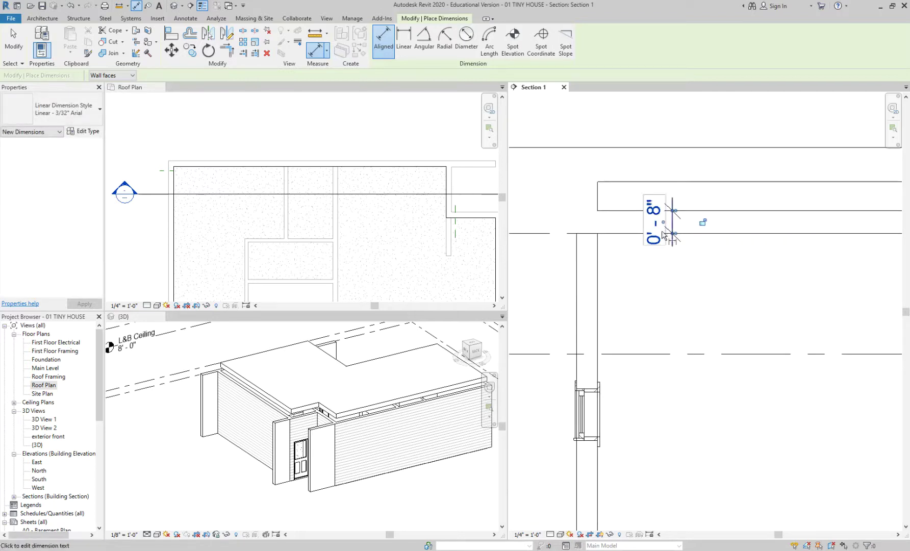
key(Escape)
key(Escape)
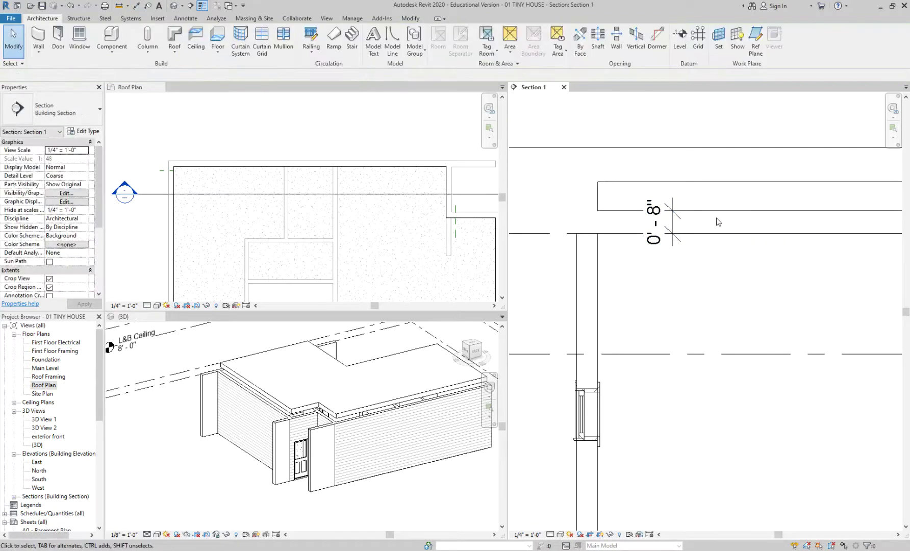
Select the roof and set the distance between its underside and the Roof level to 0
click(717, 213)
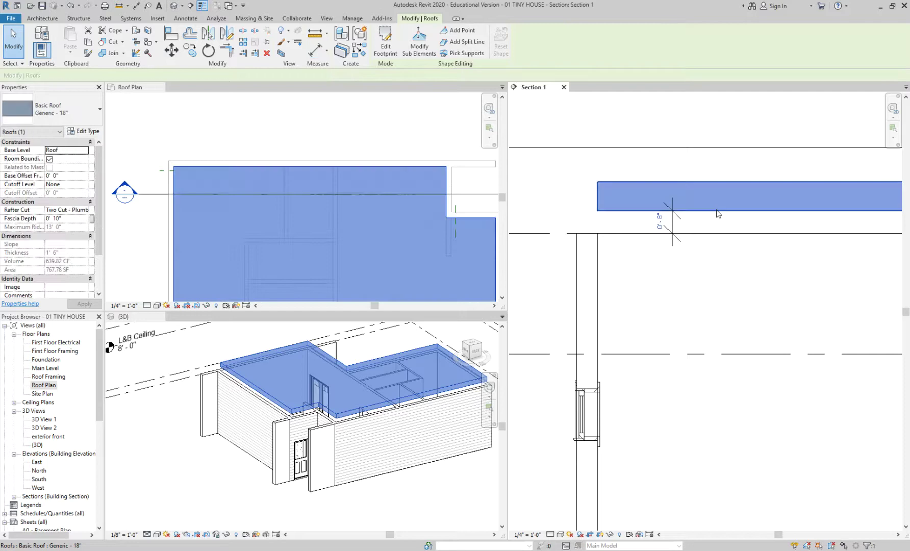
click(663, 220)
text(0)
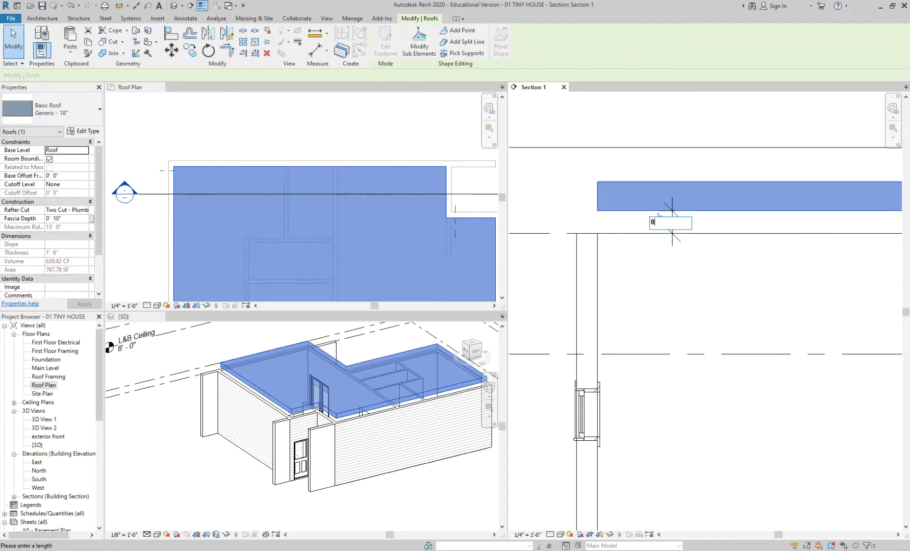
key(Return)
click(647, 189)
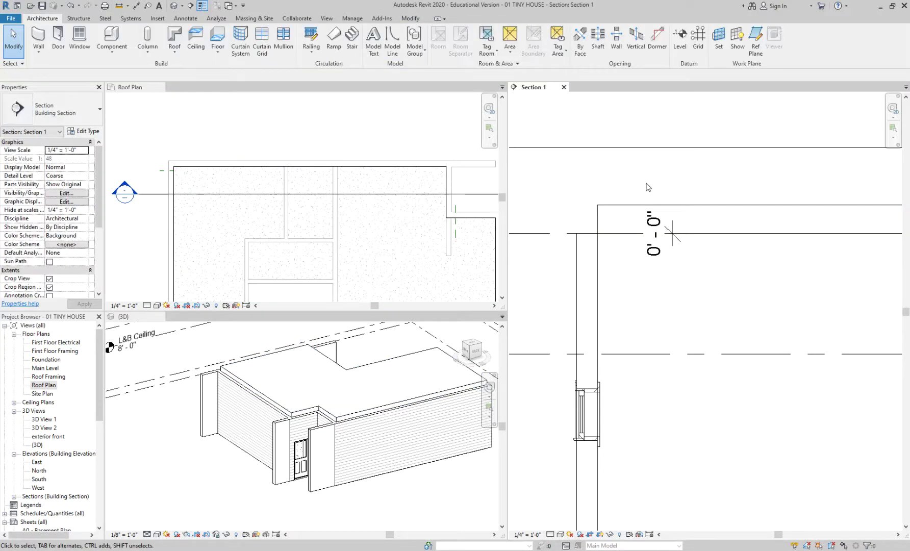
Widen the Section 1 view window and frame the level heads of the building section
scroll(693, 257, down, 3)
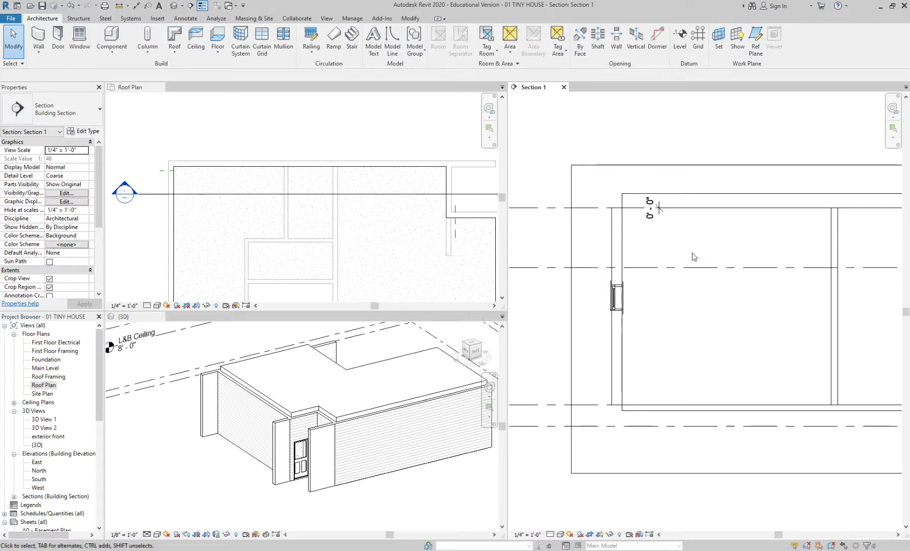
scroll(616, 143, down, 4)
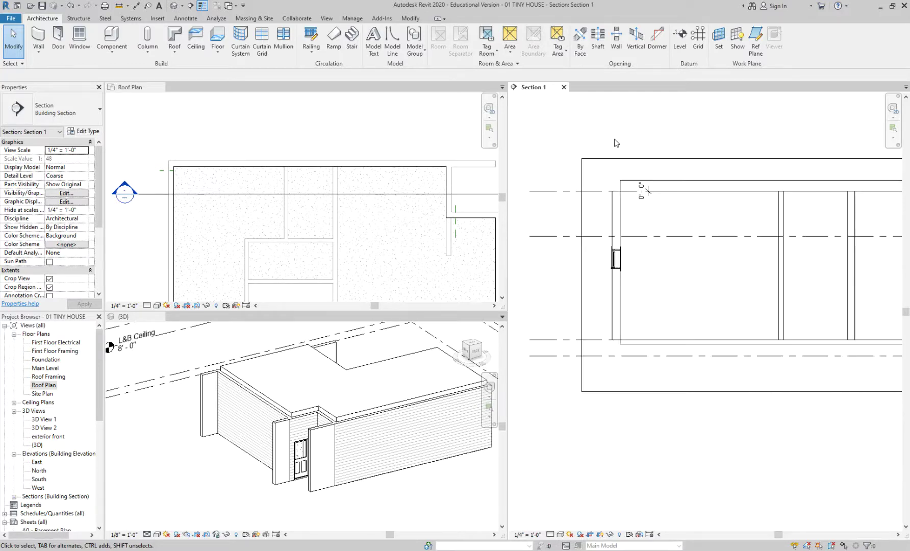
middle_drag(740, 130, 650, 142)
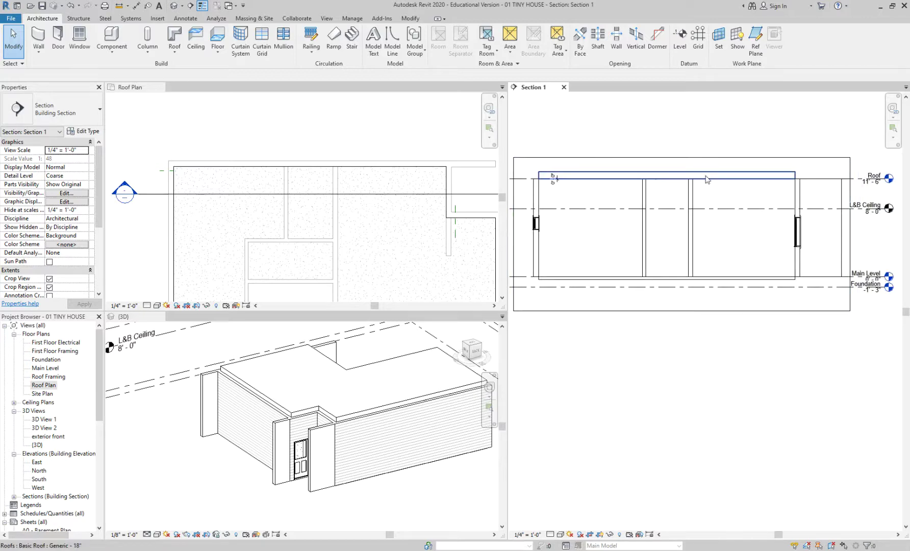
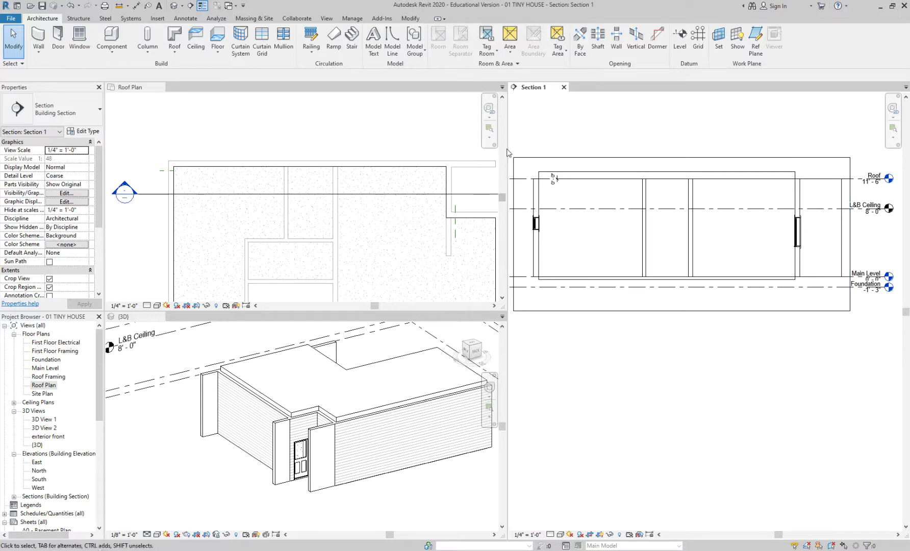
drag(506, 151, 424, 149)
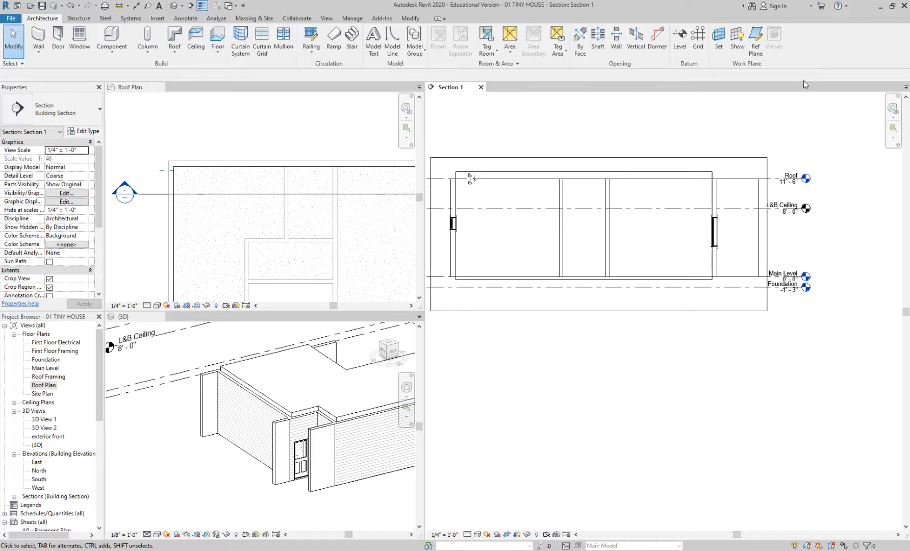
middle_drag(798, 135, 763, 193)
scroll(763, 192, up, 3)
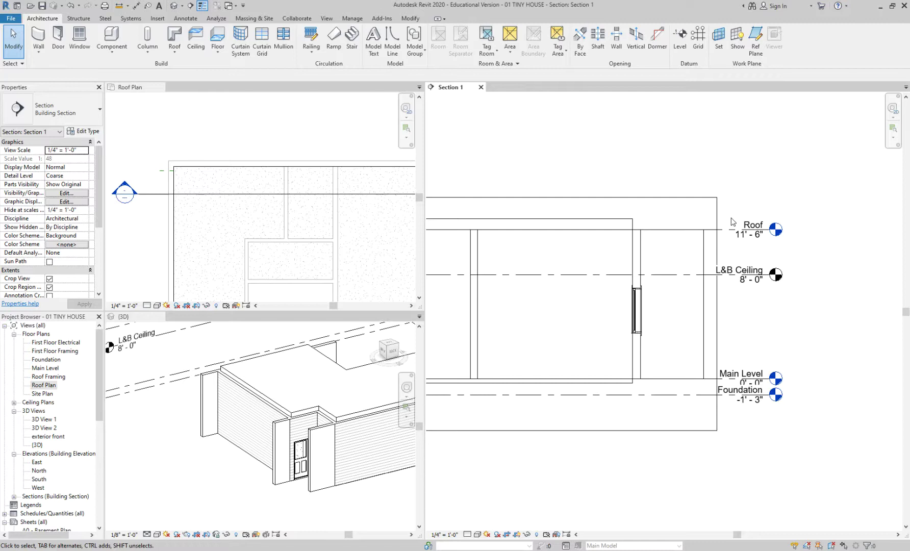
scroll(732, 222, up, 1)
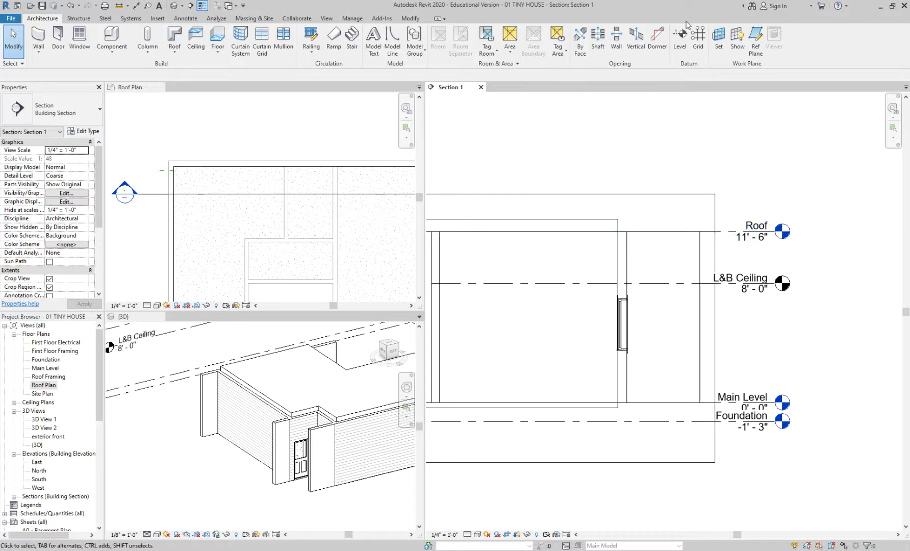
Draw a level with plan views about 7' above the Roof level across Section 1
click(734, 235)
scroll(740, 189, down, 4)
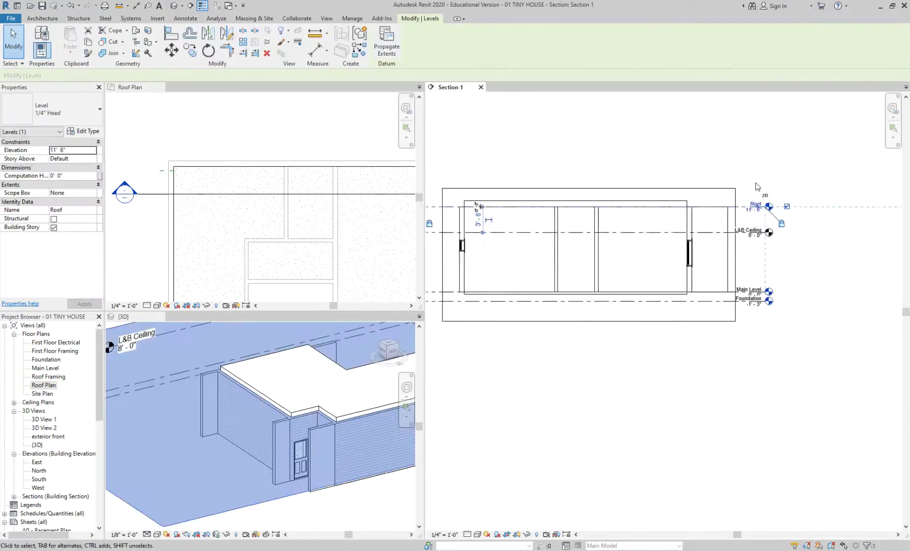
key(l)
key(l)
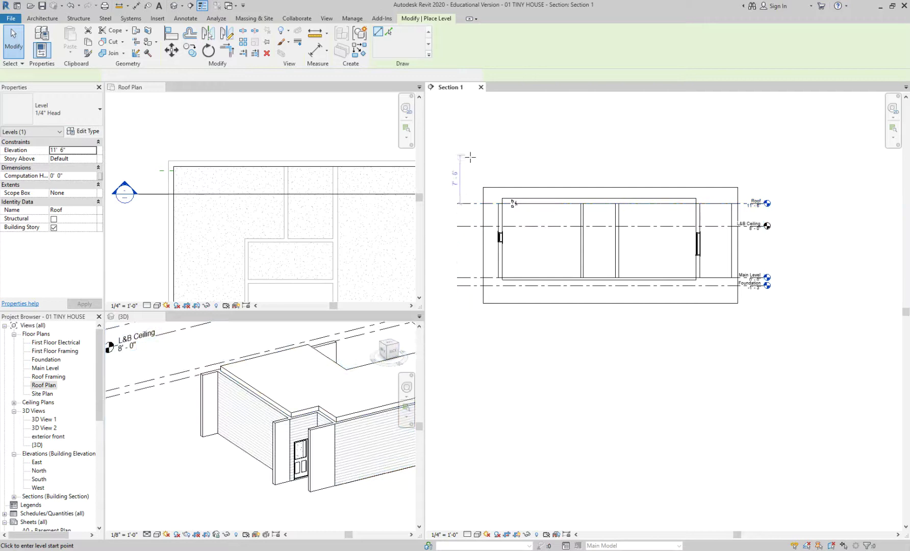
click(456, 158)
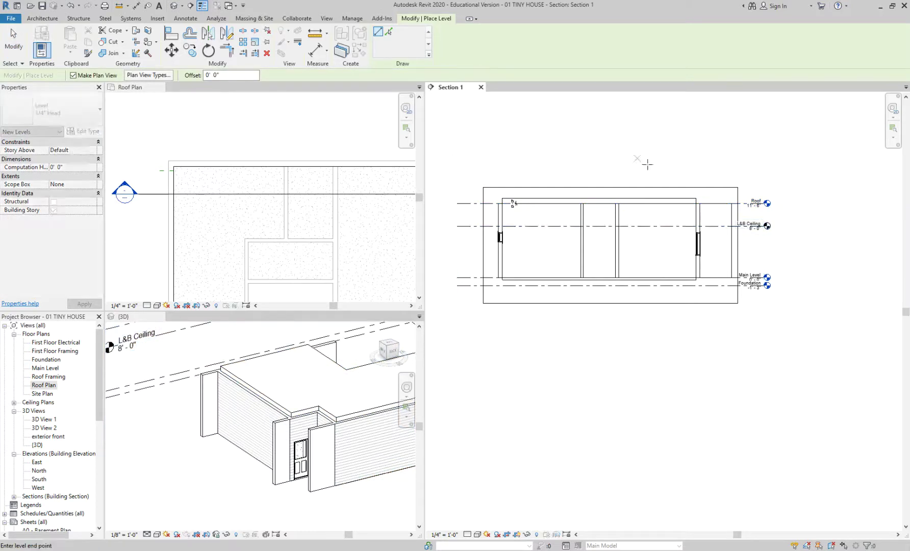
click(759, 161)
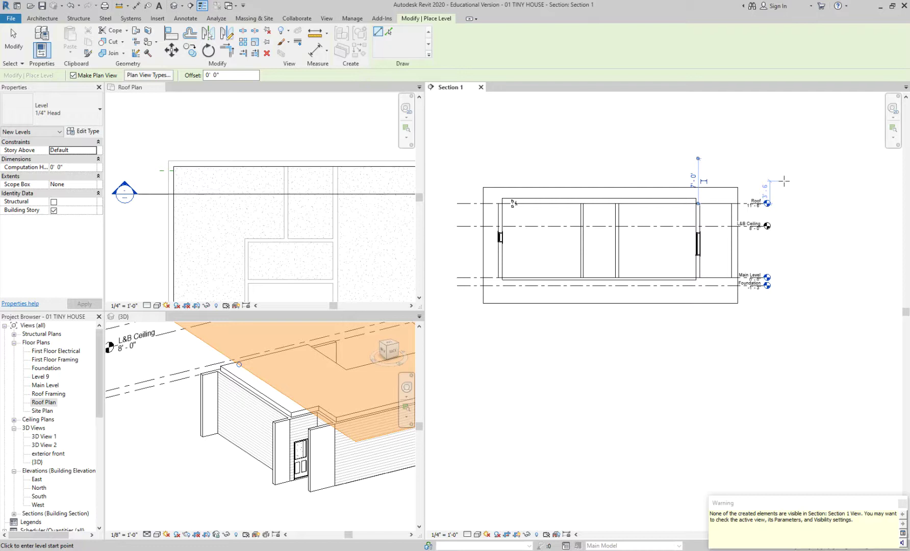
key(Escape)
Extend the upper edge of the Section 1 crop region above Level 9
click(625, 188)
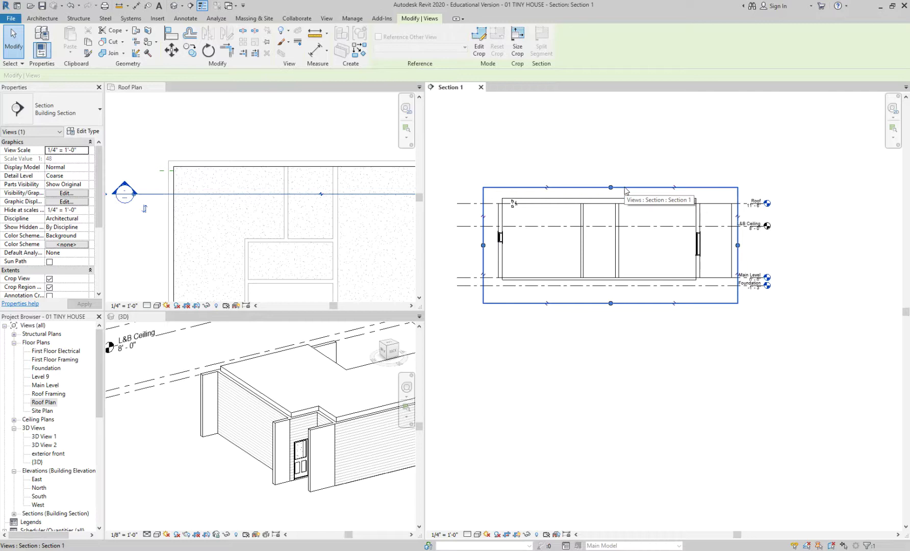
drag(610, 187, 611, 126)
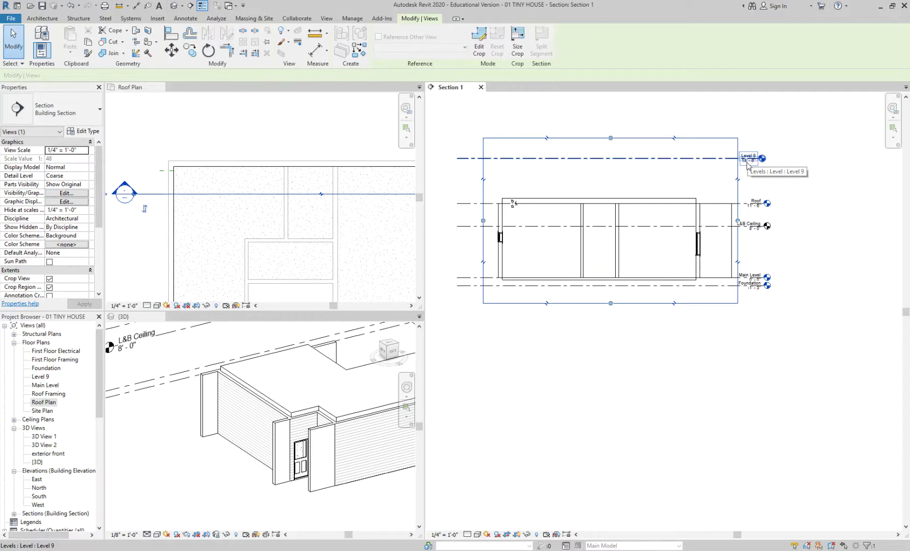
click(724, 176)
Delete Level 9 together with its associated plan views
click(716, 162)
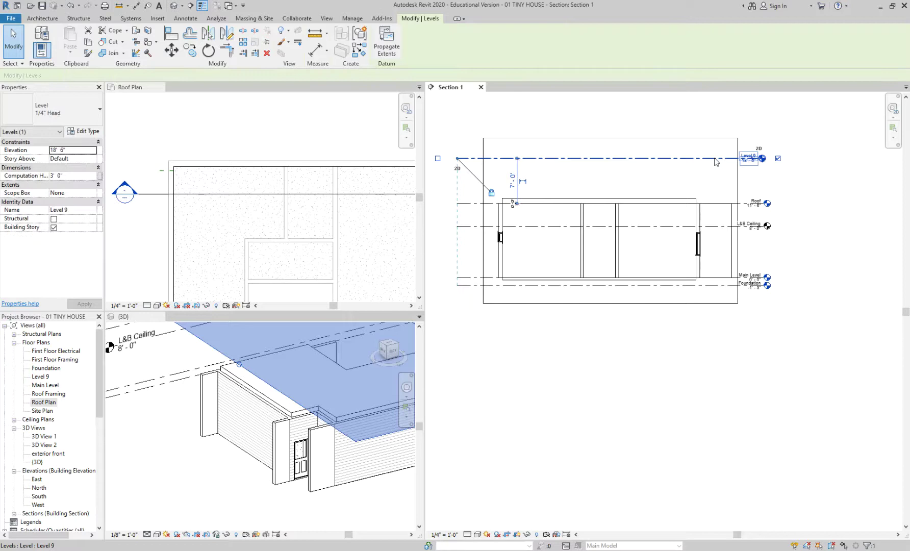
key(Delete)
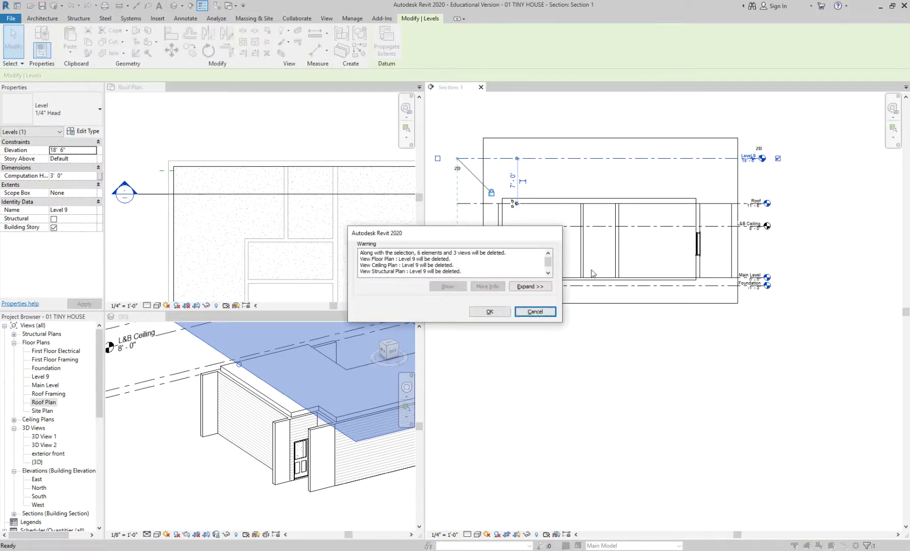
click(488, 311)
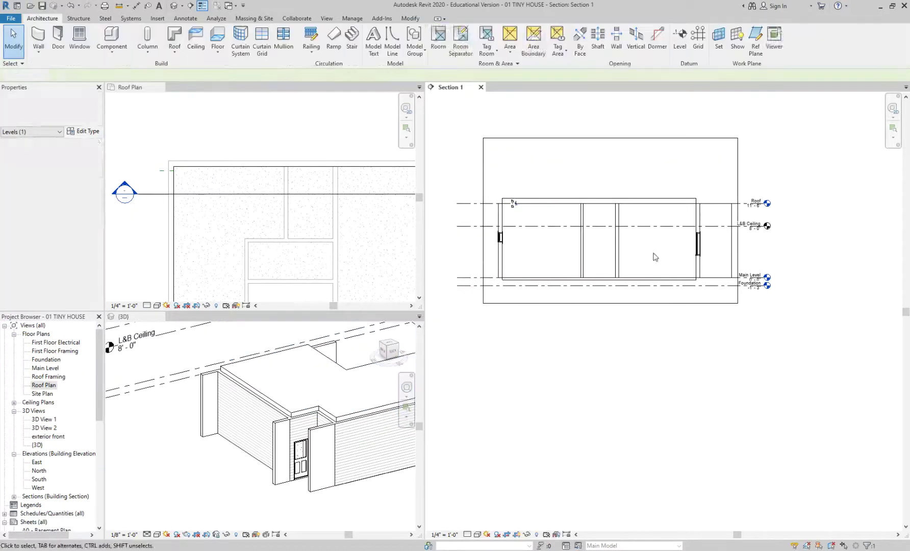
click(746, 206)
key(Escape)
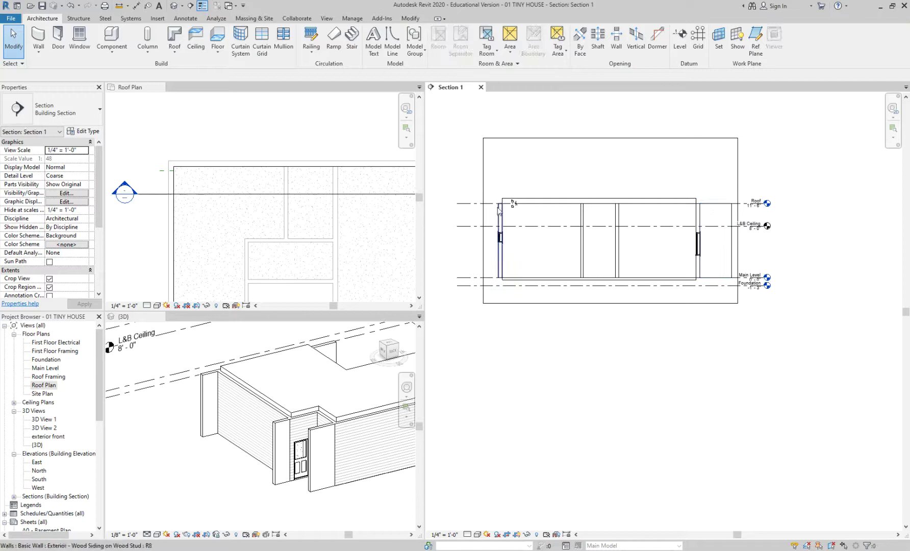
click(460, 205)
key(c)
key(s)
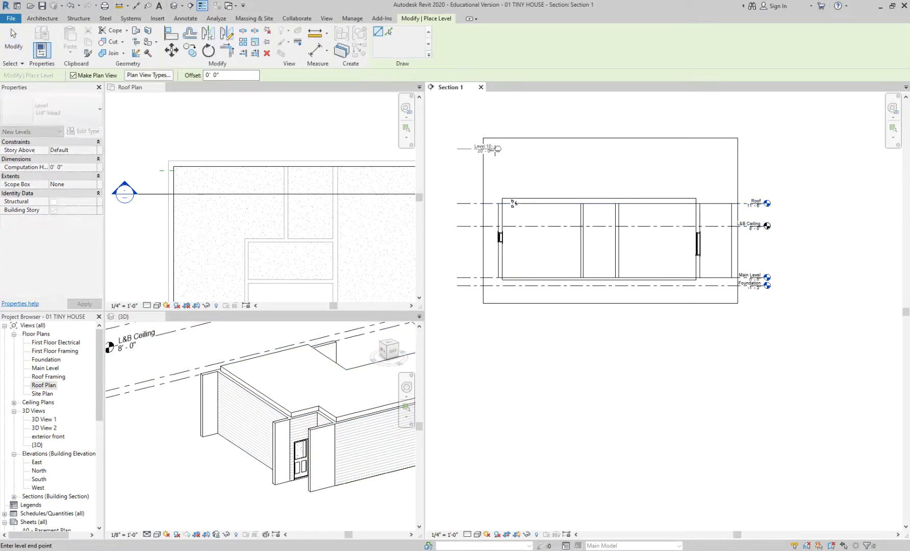
key(Escape)
key(Escape)
Draw a level about 4'-6" above the Roof level across Section 1 with Make Plan View turned off
key(l)
key(l)
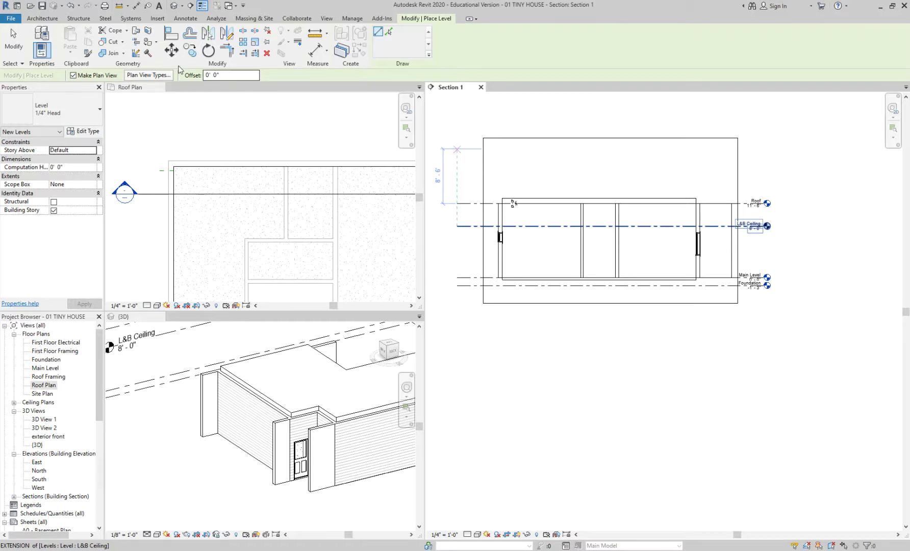
click(73, 75)
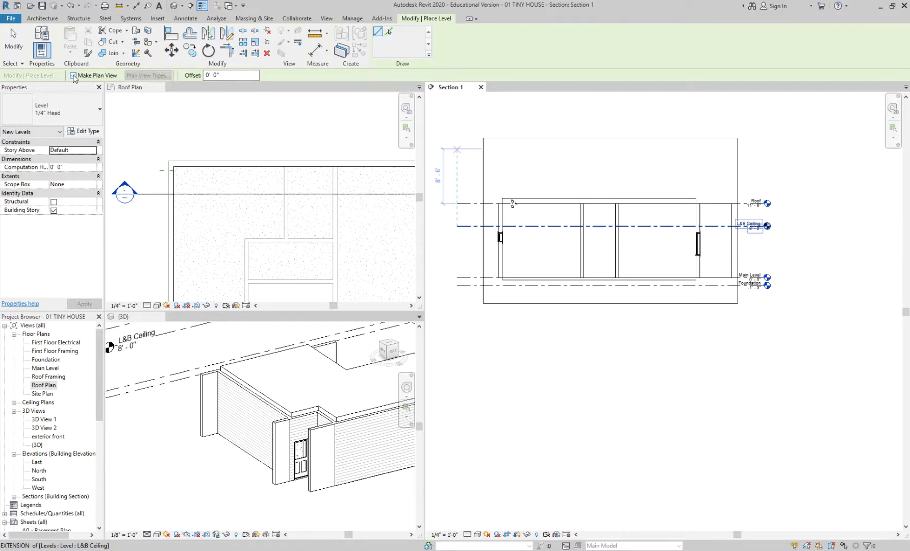
click(456, 175)
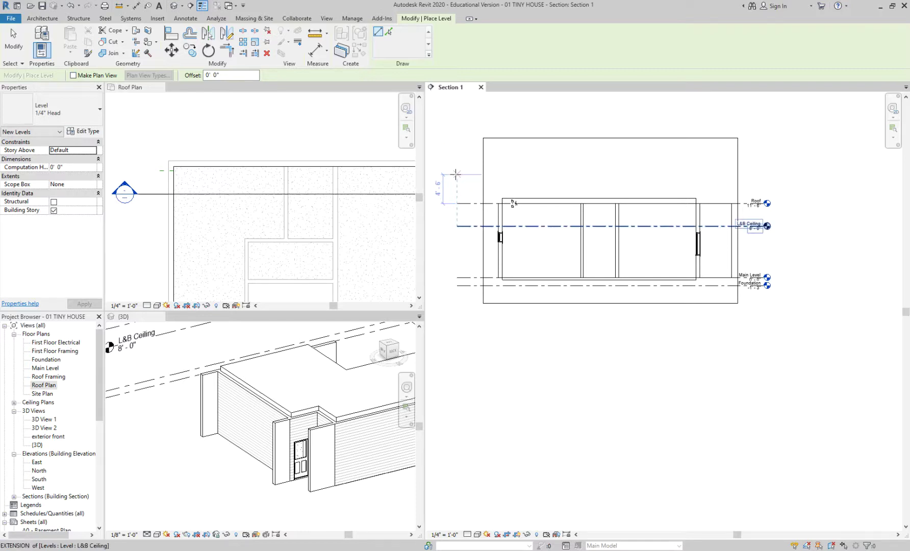
click(769, 174)
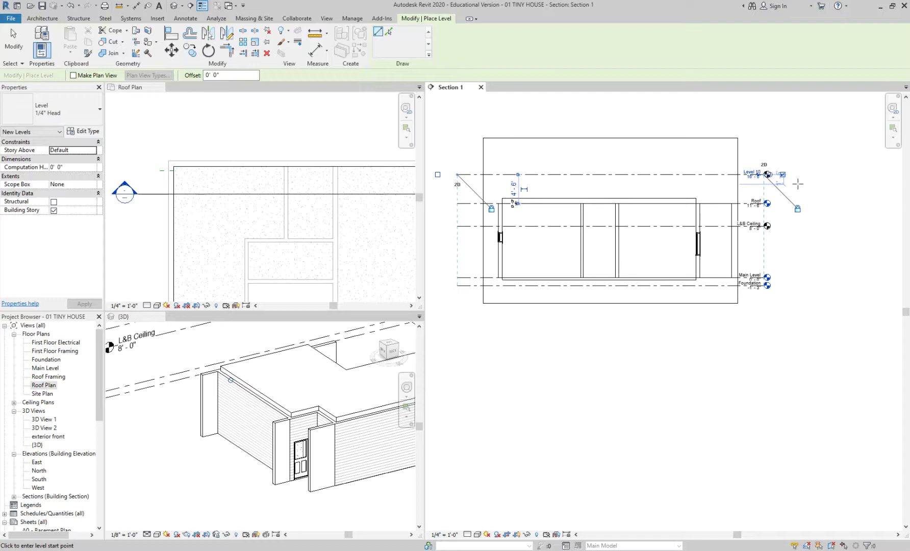
Rename the new level above the Roof level in Section 1 as Parapet
key(Escape)
key(Escape)
scroll(798, 184, up, 3)
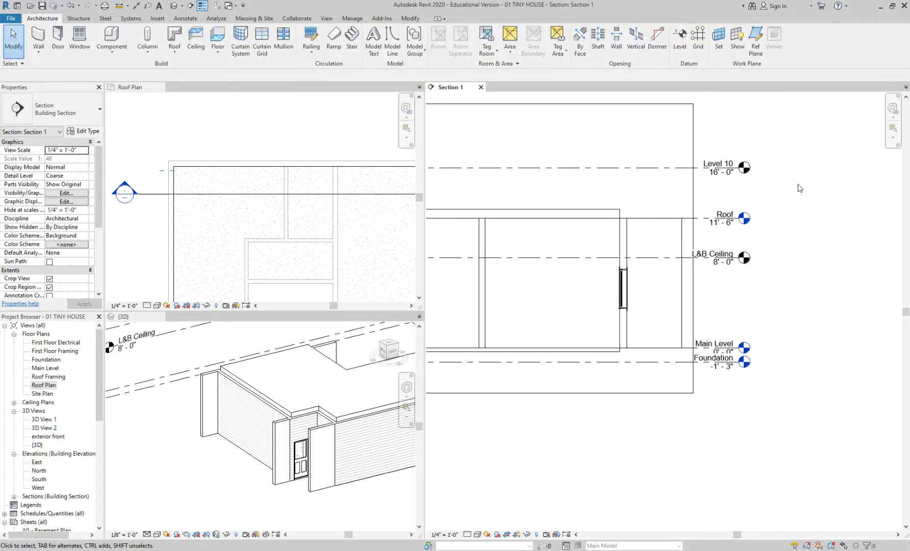
scroll(743, 196, up, 2)
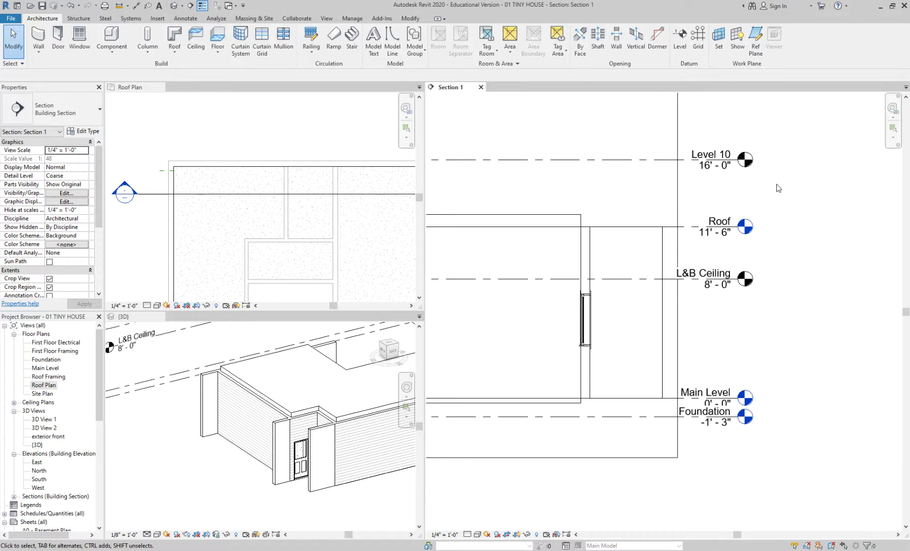
click(721, 157)
click(721, 157)
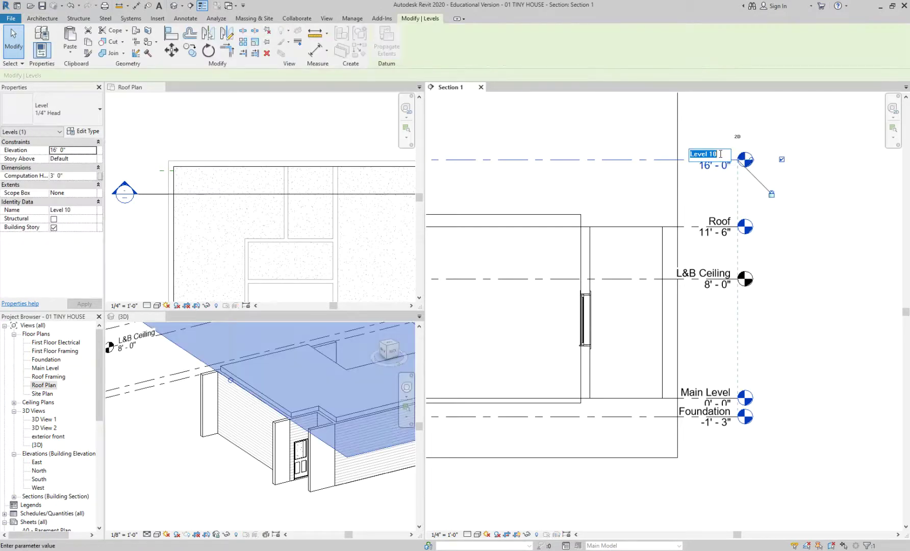
text(Parapet)
key(Return)
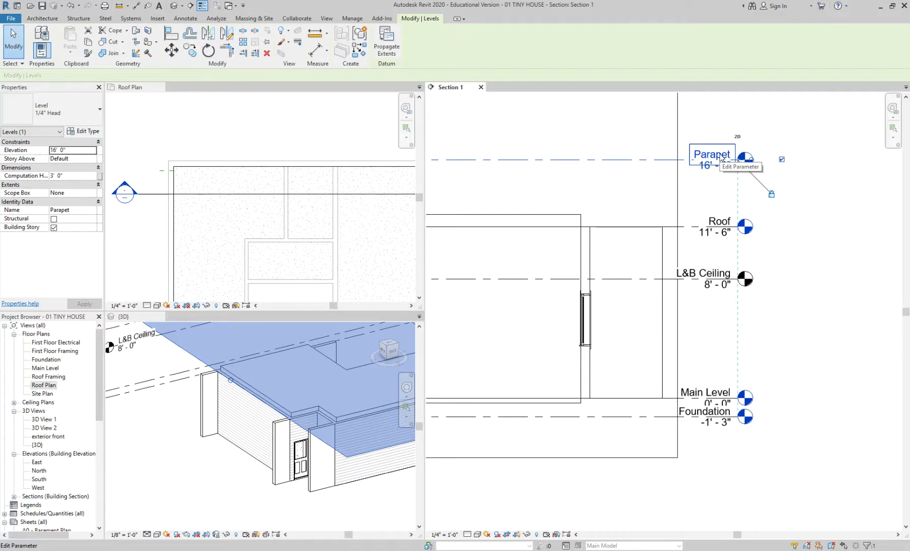
click(716, 134)
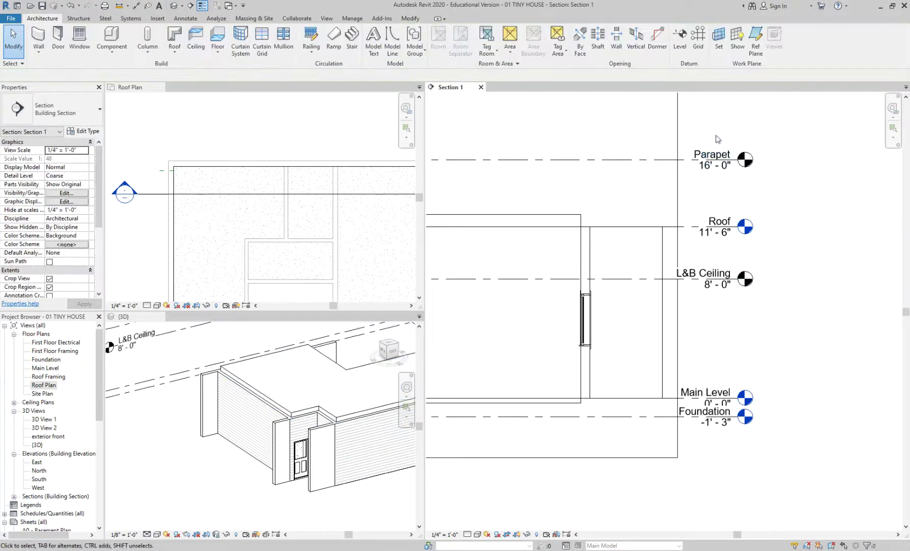
Set the Parapet level's elevation to 16'-6"
click(724, 176)
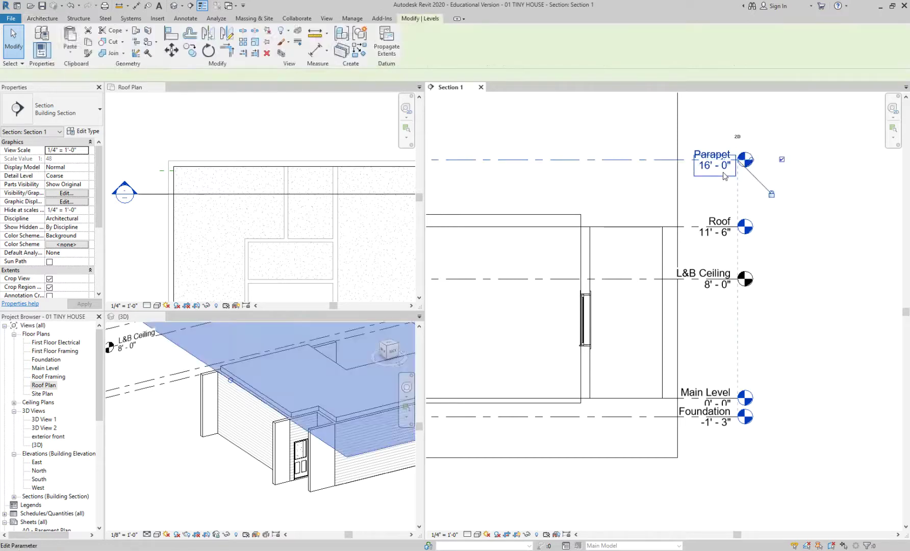
click(723, 172)
text(1)
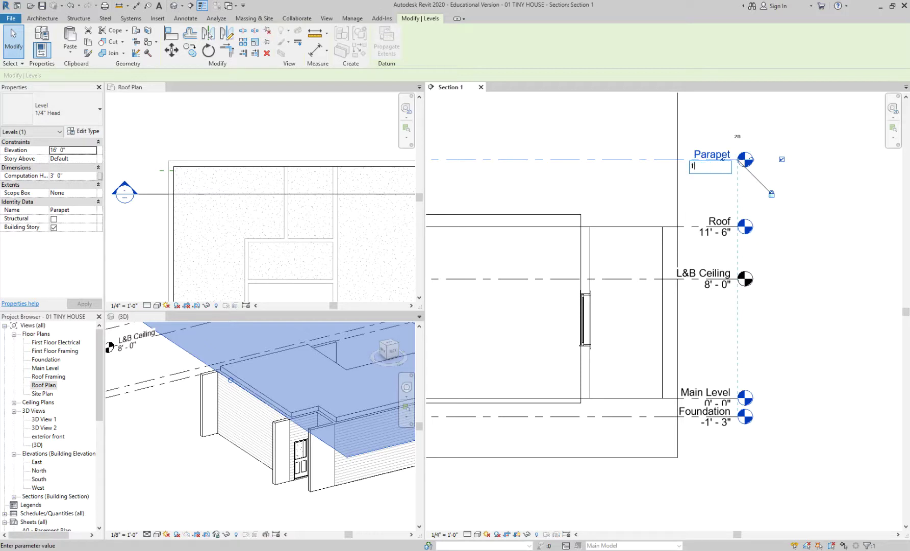
text(6' 6)
key(Return)
key(Escape)
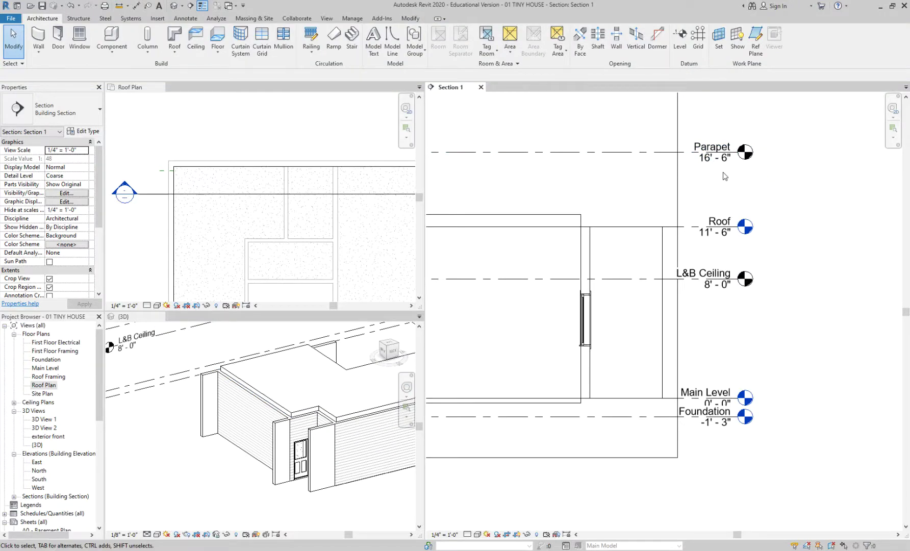
scroll(723, 172, up, 1)
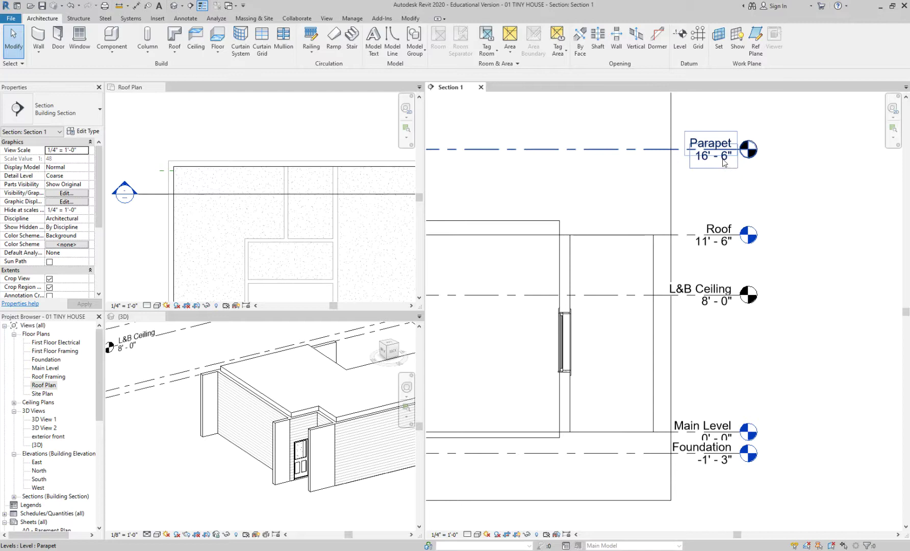
click(532, 153)
scroll(560, 175, down, 3)
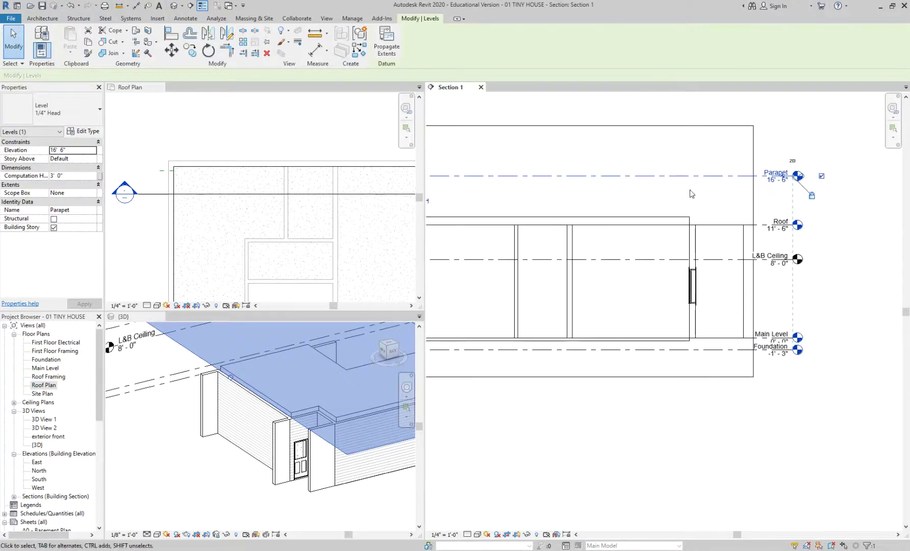
click(691, 193)
click(685, 176)
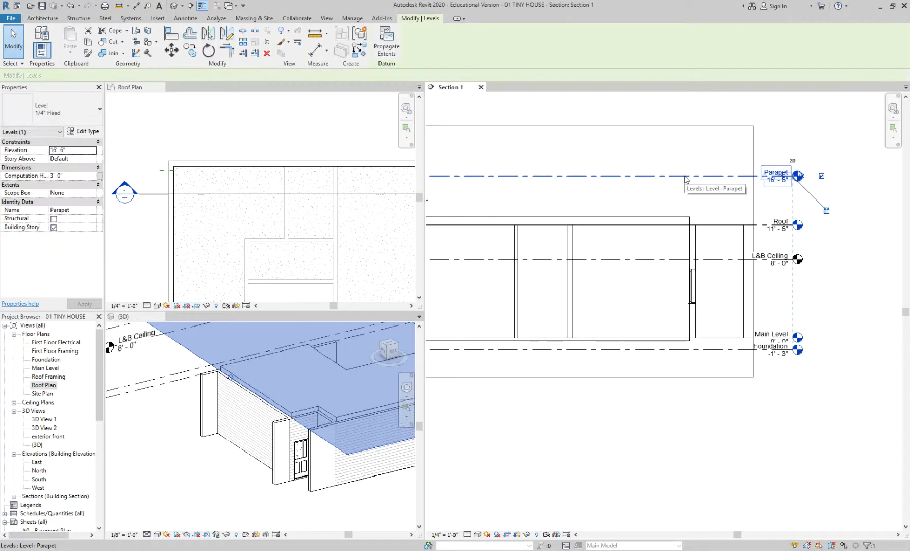
key(l)
key(l)
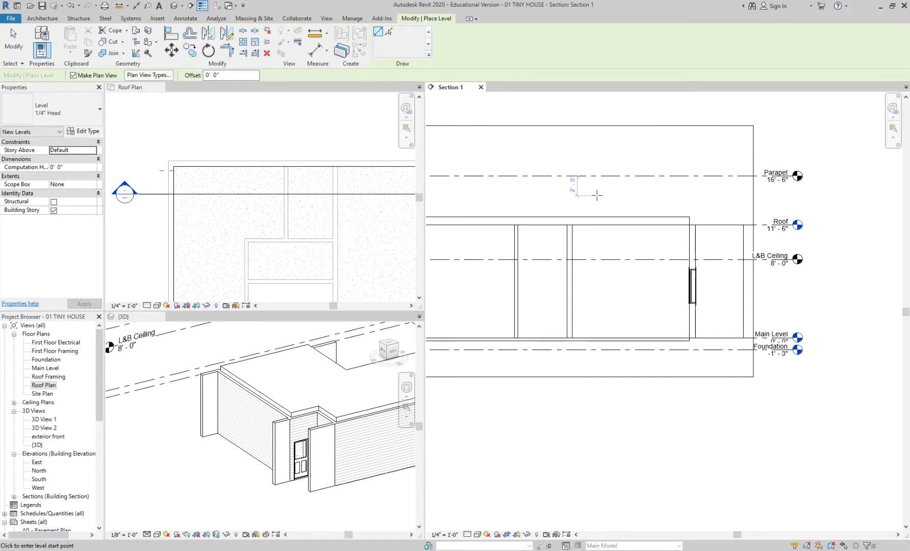
key(Escape)
key(Escape)
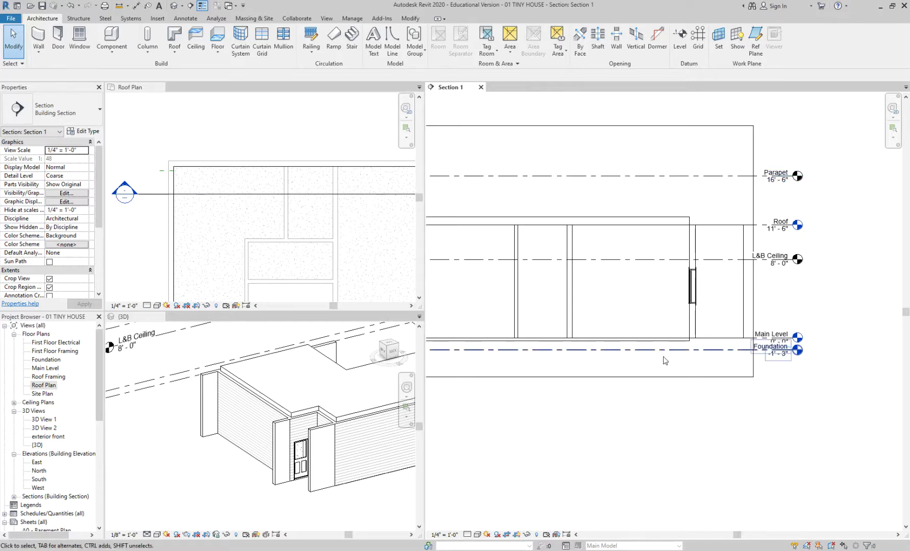
Examine the level heads and elevations across Section 1, from Foundation up to Parapet
scroll(688, 408, down, 3)
scroll(685, 399, up, 3)
middle_drag(656, 414, 712, 418)
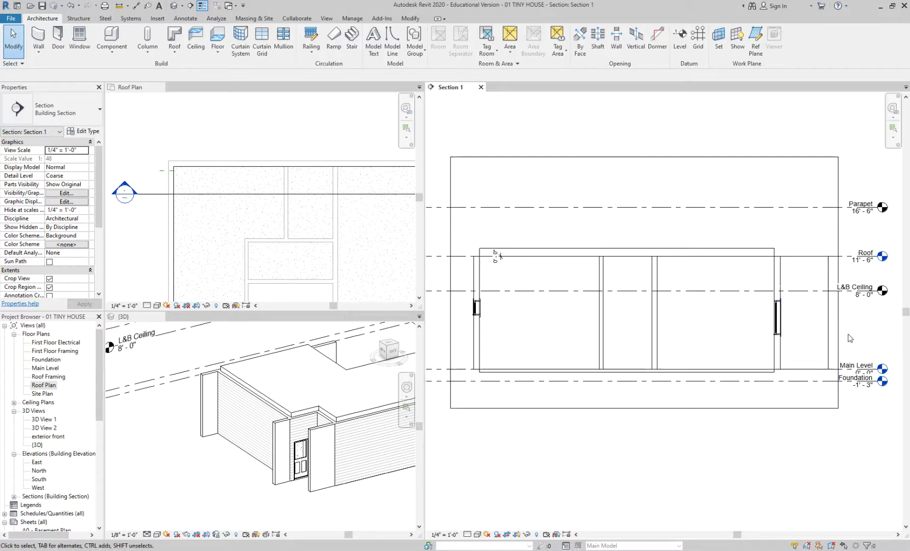
middle_drag(870, 221, 778, 212)
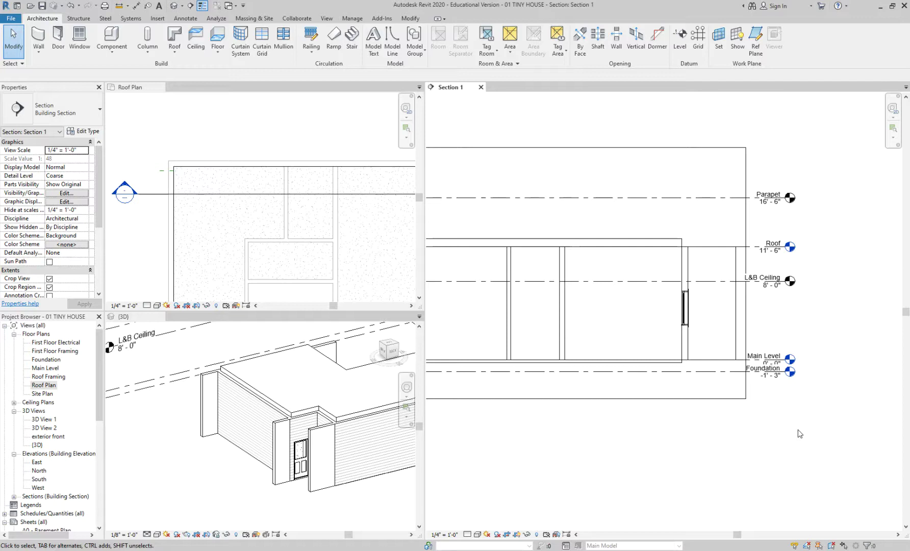
scroll(816, 301, up, 2)
scroll(816, 301, up, 1)
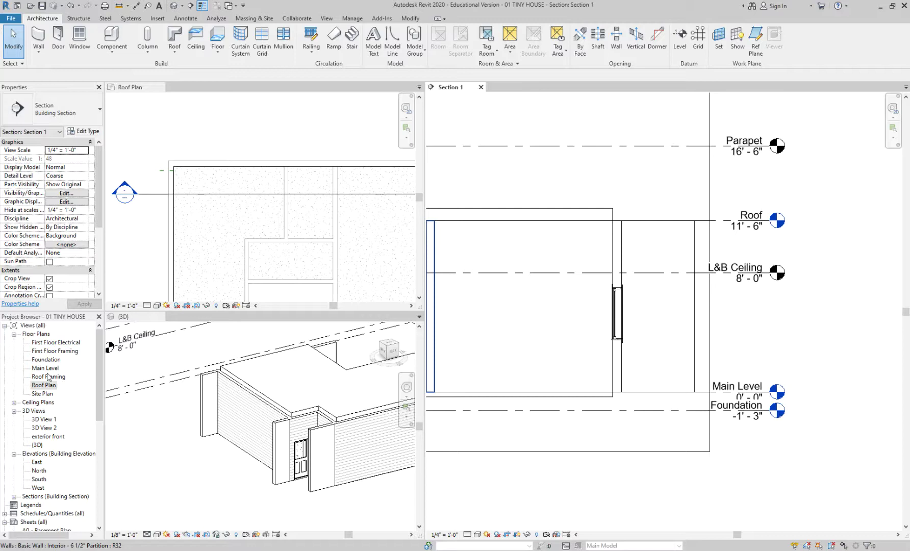
click(547, 357)
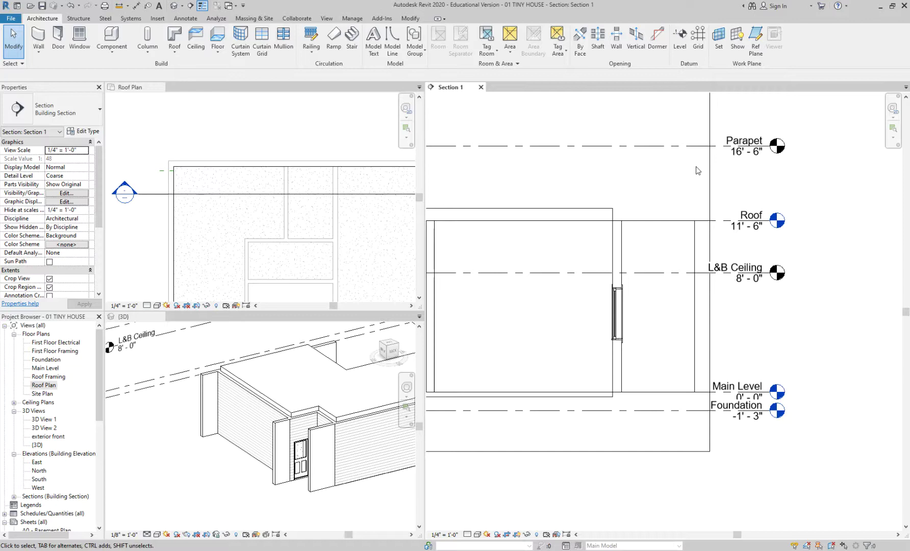
scroll(803, 184, down, 2)
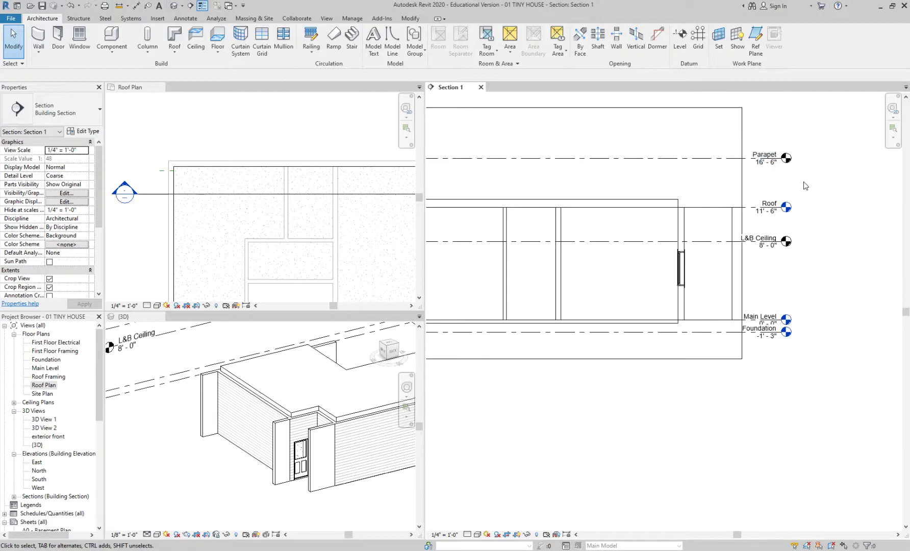
middle_drag(620, 164, 679, 197)
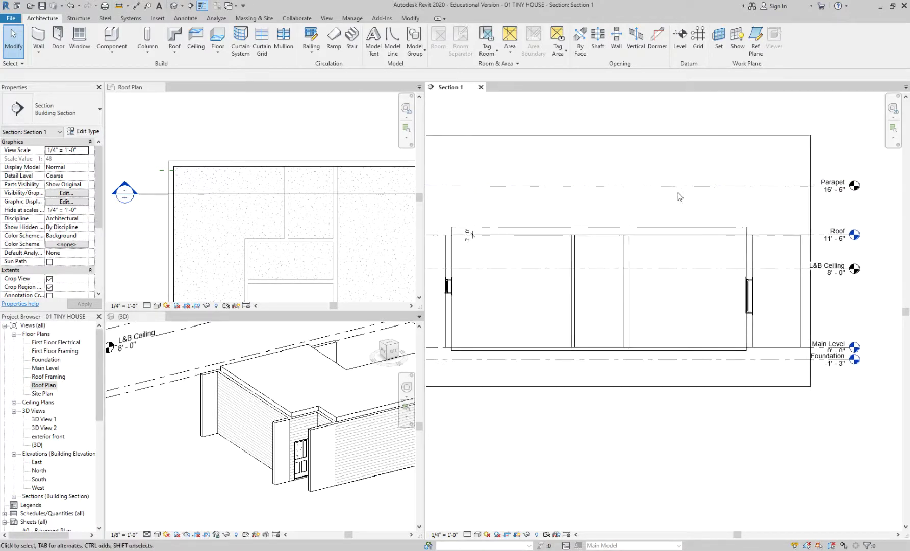
Close the Roof Plan view and open the Main Level floor plan
click(153, 90)
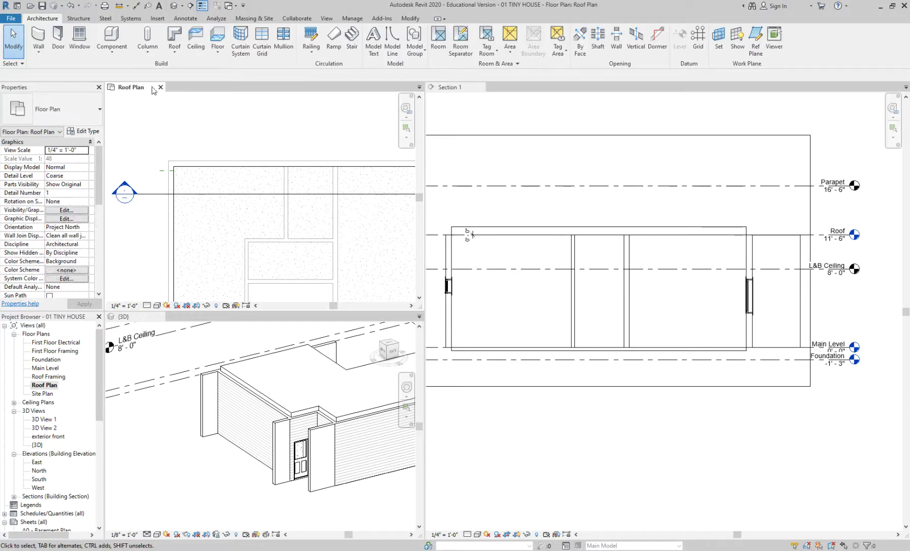
click(160, 88)
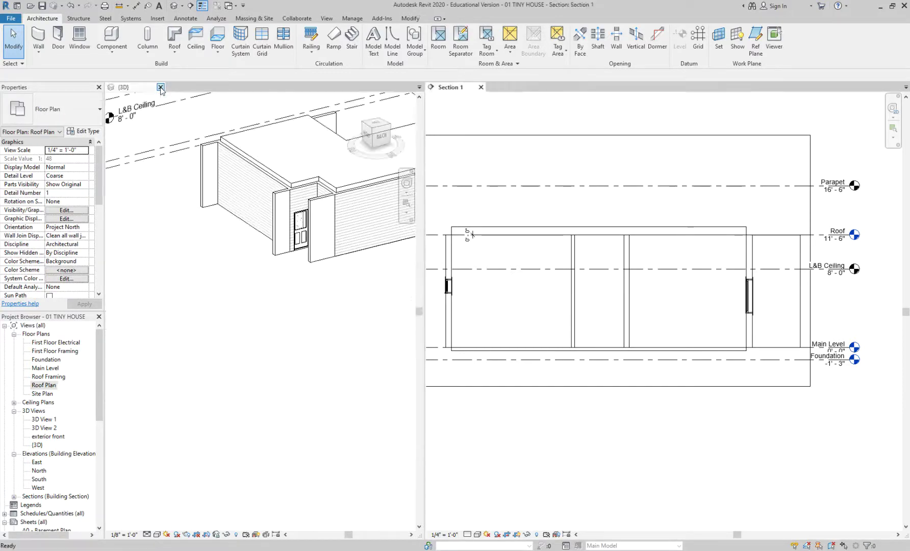
double_click(54, 368)
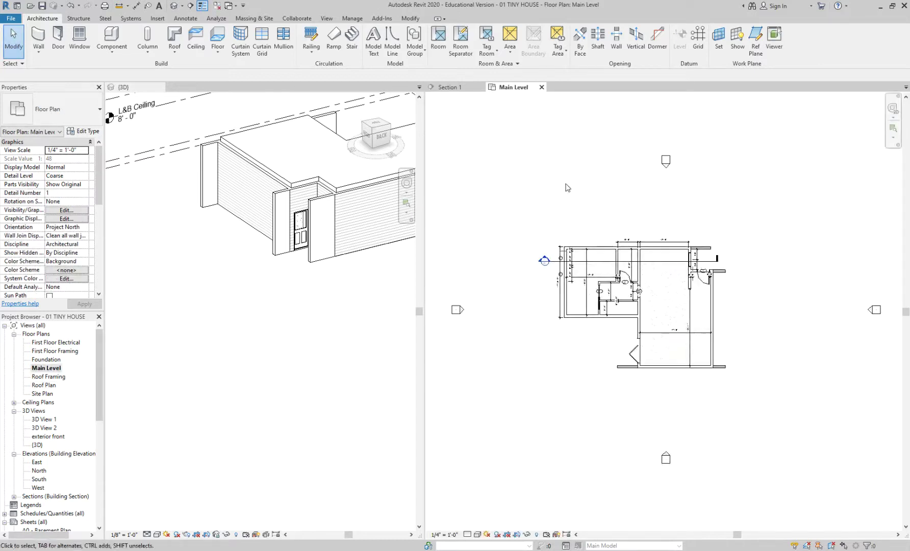
Tile the open views with the Main Level plan as the large pane beside Section 1 and the 3D view
key(w)
key(t)
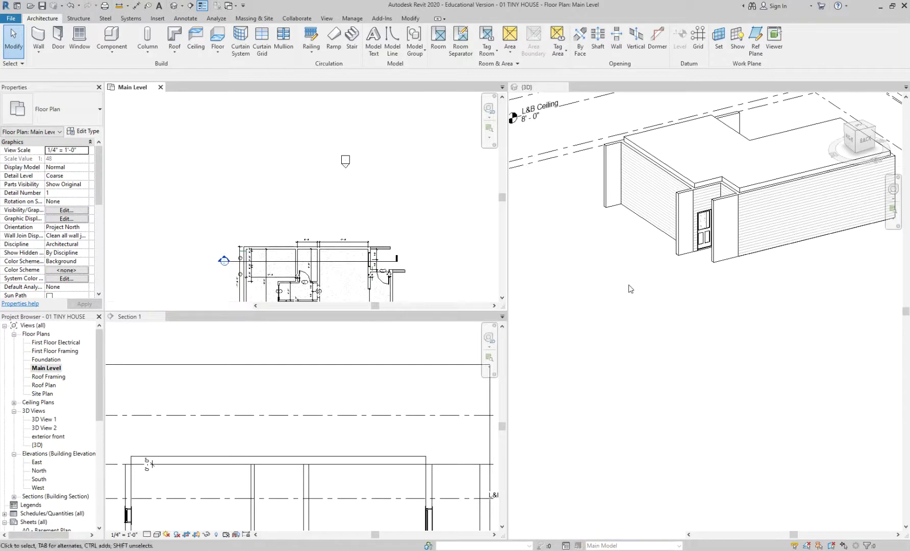
click(629, 284)
key(w)
key(t)
click(641, 201)
key(w)
key(t)
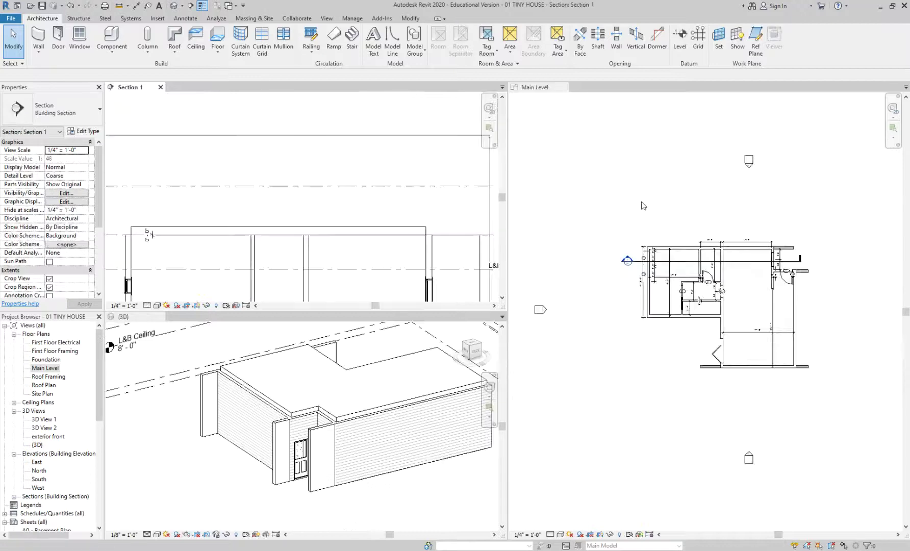
click(643, 205)
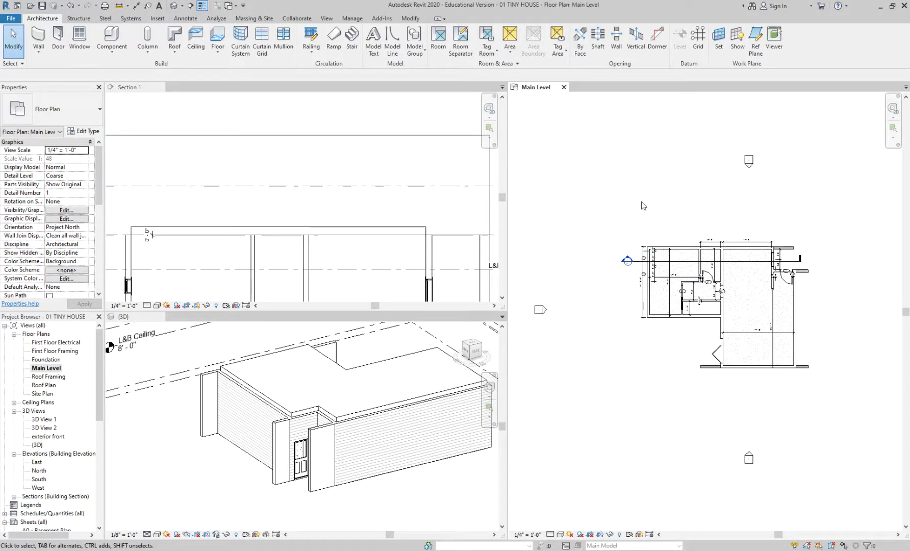
Frame the building in the tiled Main Level, Section 1 and 3D views
scroll(644, 306, up, 5)
middle_drag(643, 315, 646, 331)
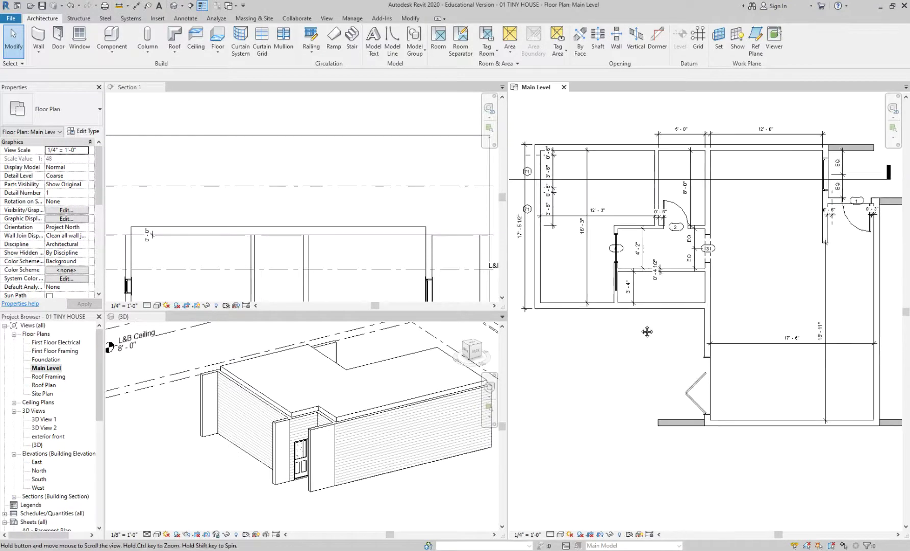
click(392, 194)
scroll(372, 202, down, 3)
middle_drag(372, 203, 351, 174)
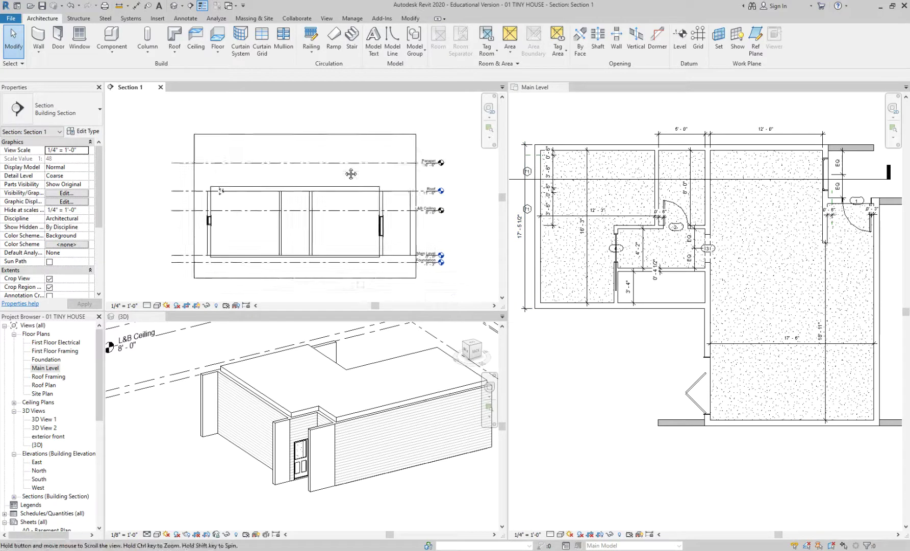
scroll(351, 174, up, 2)
click(388, 493)
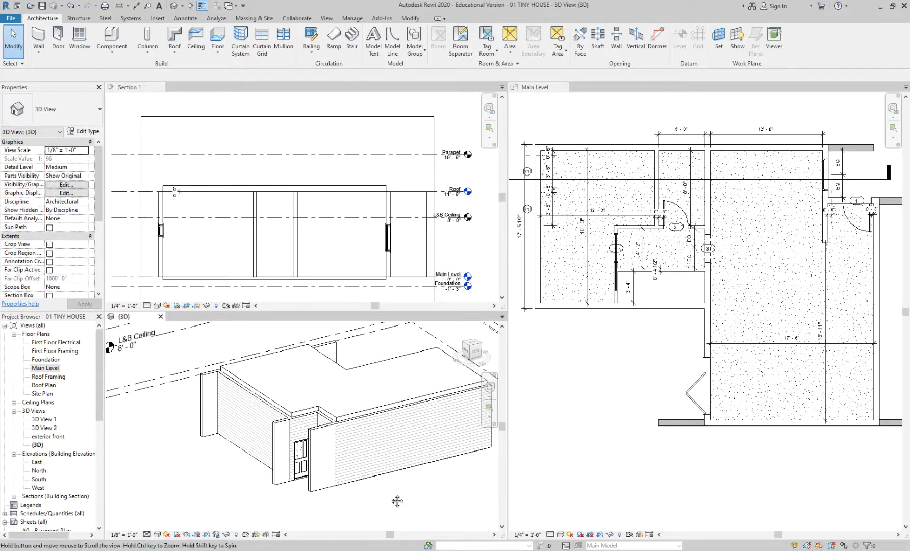
middle_drag(397, 501, 334, 519)
click(332, 167)
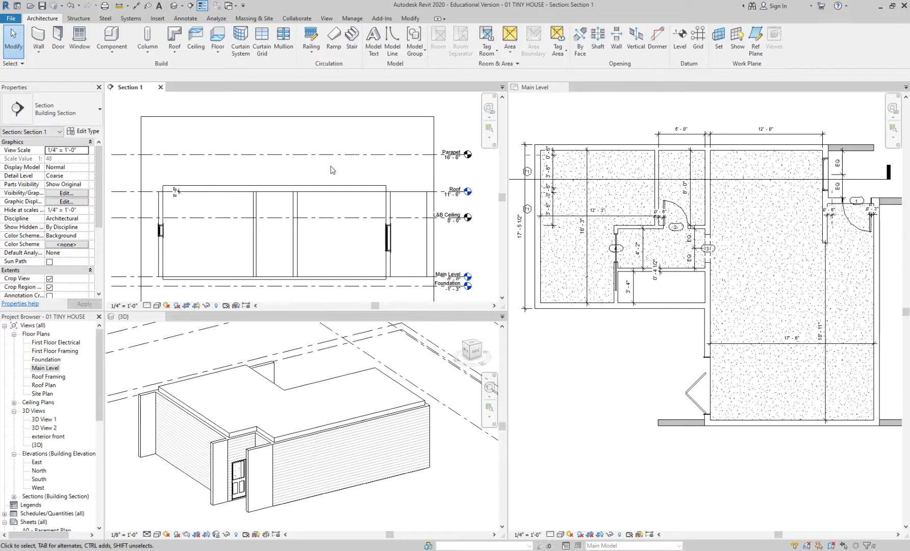
scroll(356, 146, up, 1)
click(586, 414)
middle_drag(608, 384, 613, 405)
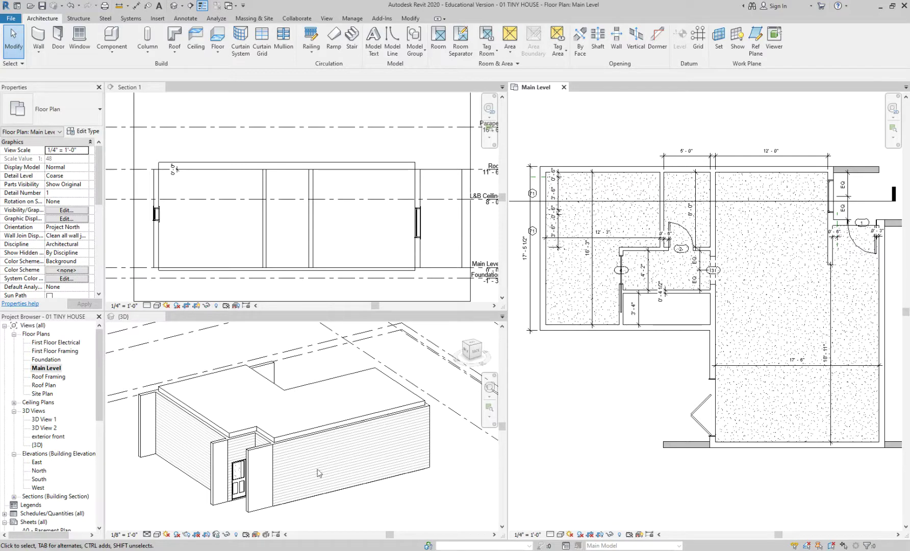
click(342, 271)
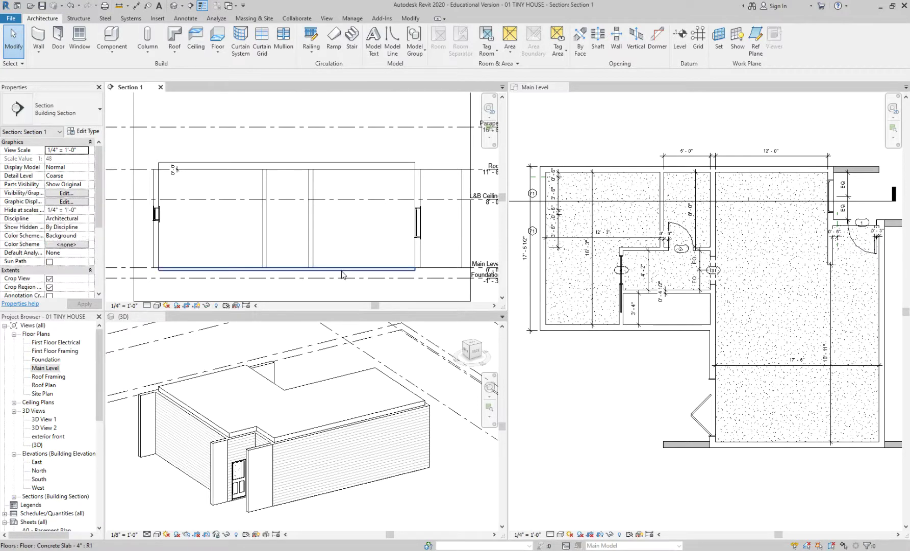
click(342, 272)
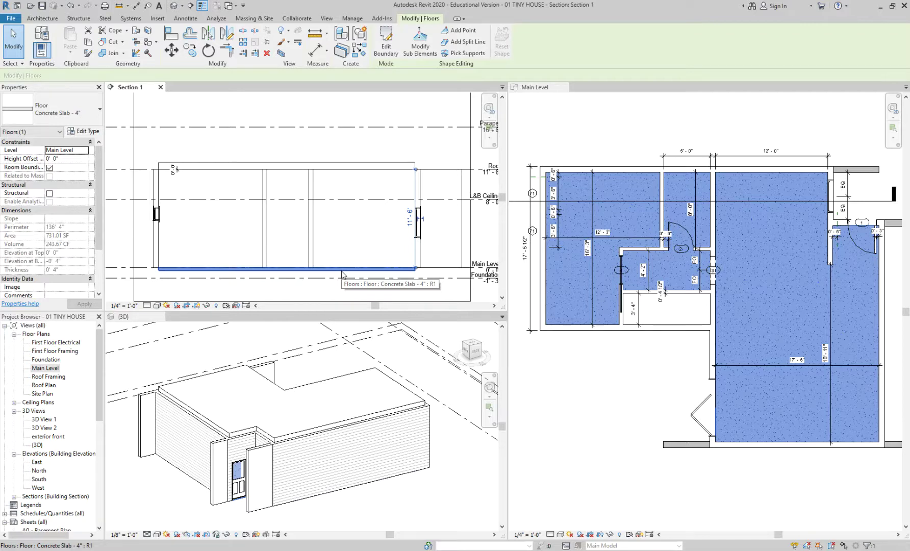
click(613, 131)
click(613, 131)
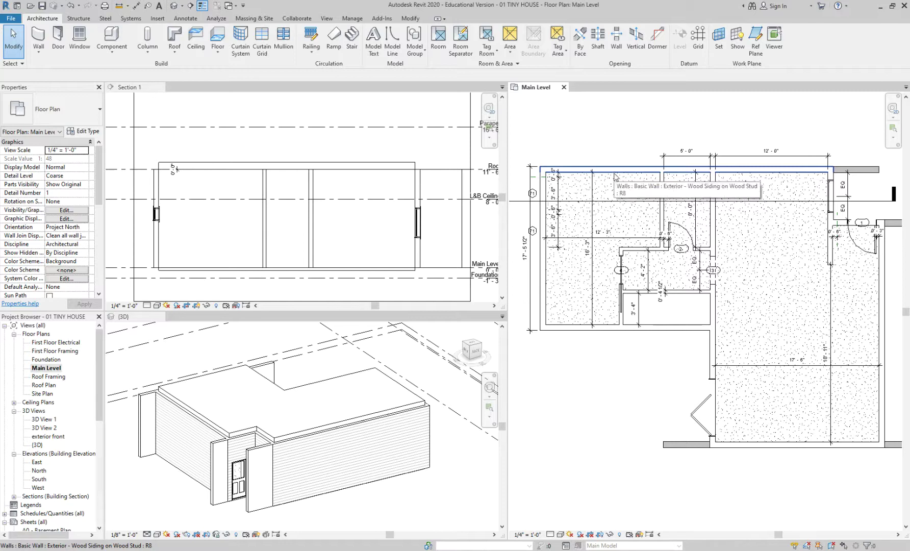
key(Tab)
key(Tab)
key(Tab)
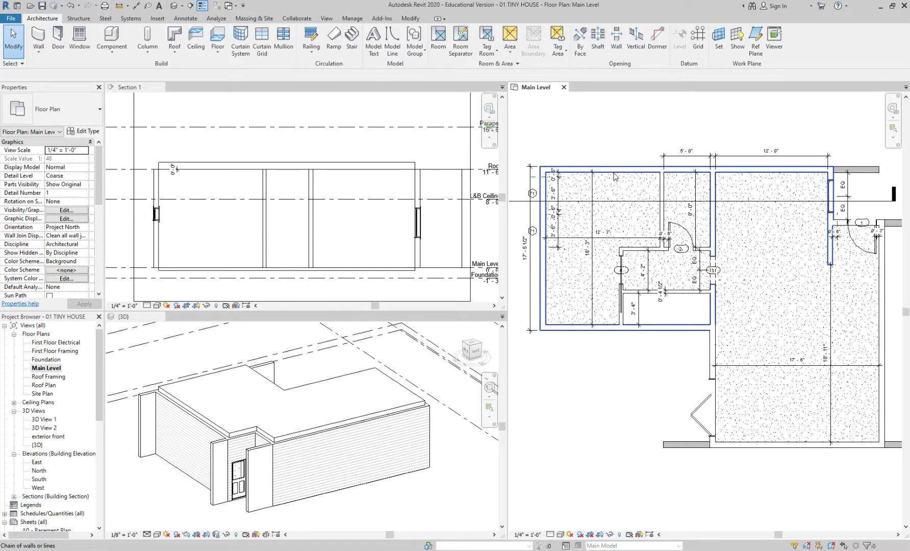
click(614, 177)
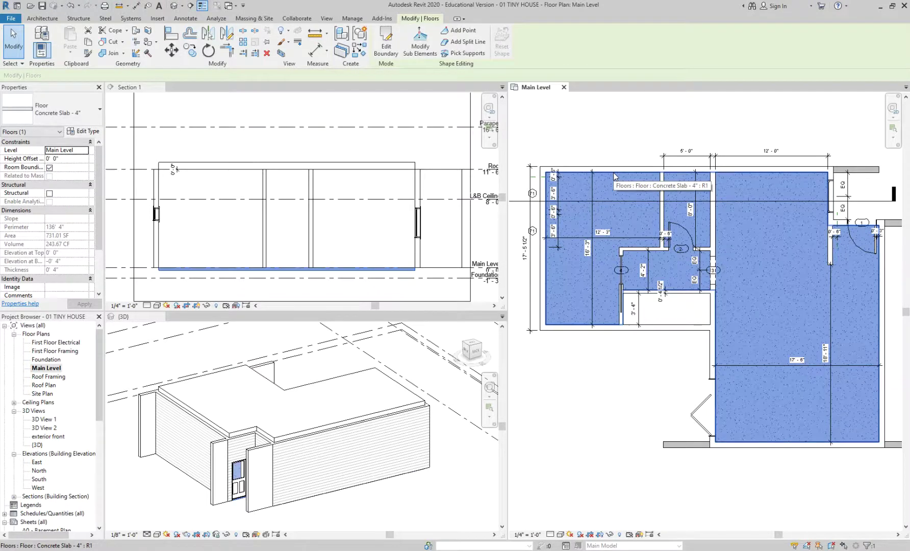
click(623, 127)
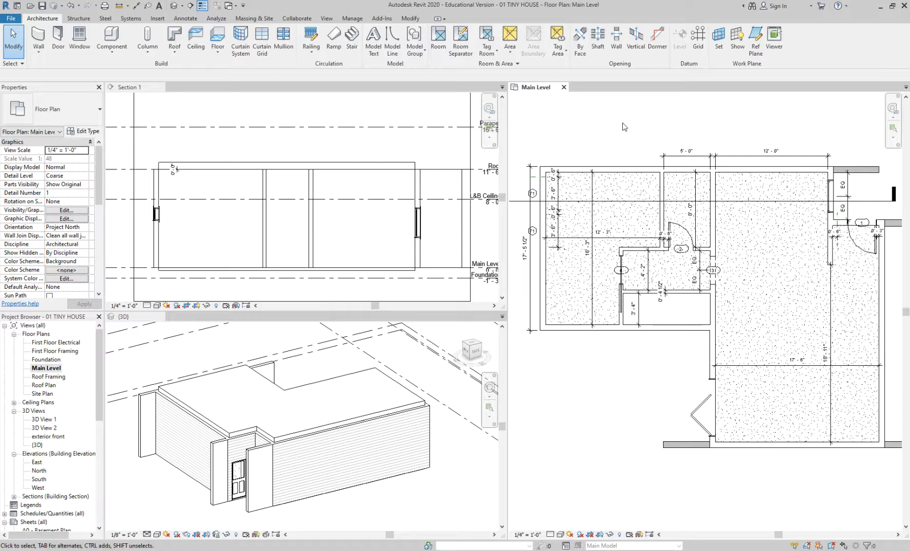
middle_drag(607, 125, 609, 121)
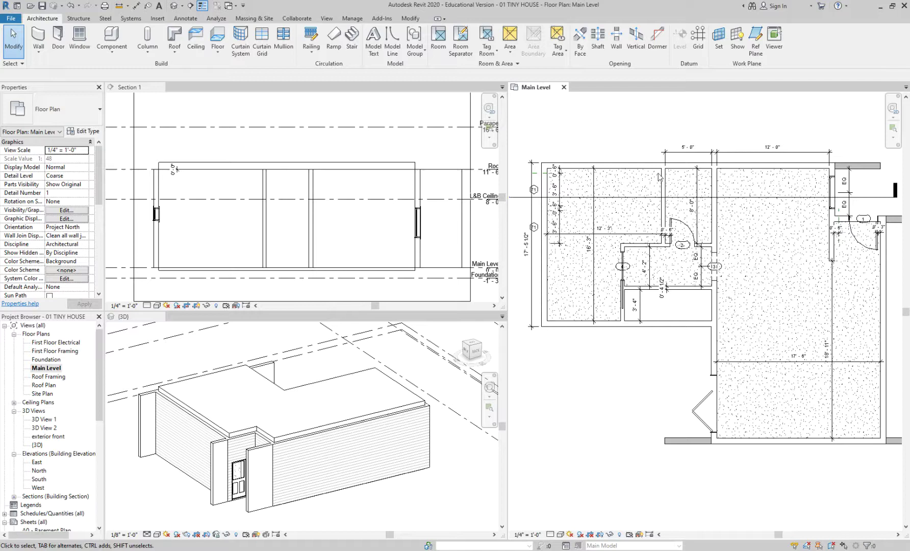
middle_drag(636, 128, 631, 124)
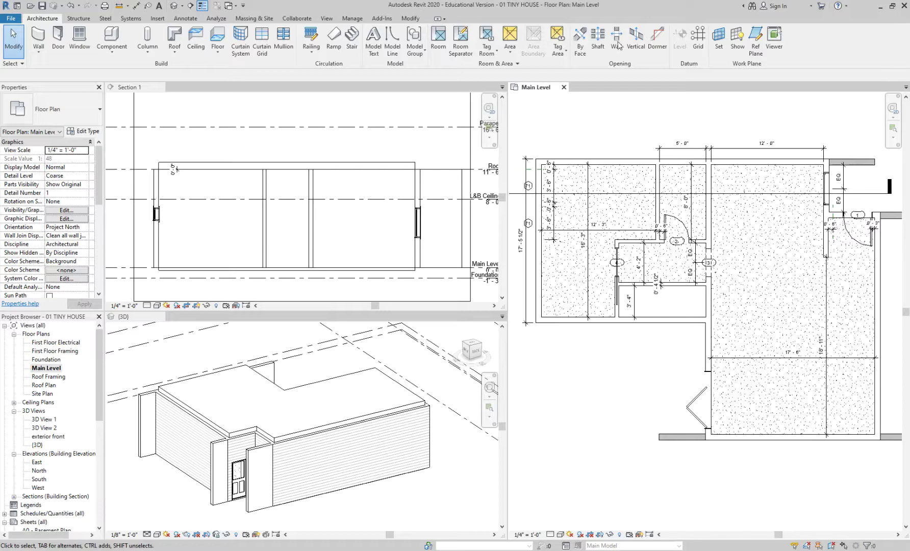
Set the top constraint of the long north exterior wall in the Main Level plan to Up to level: Parapet
click(629, 163)
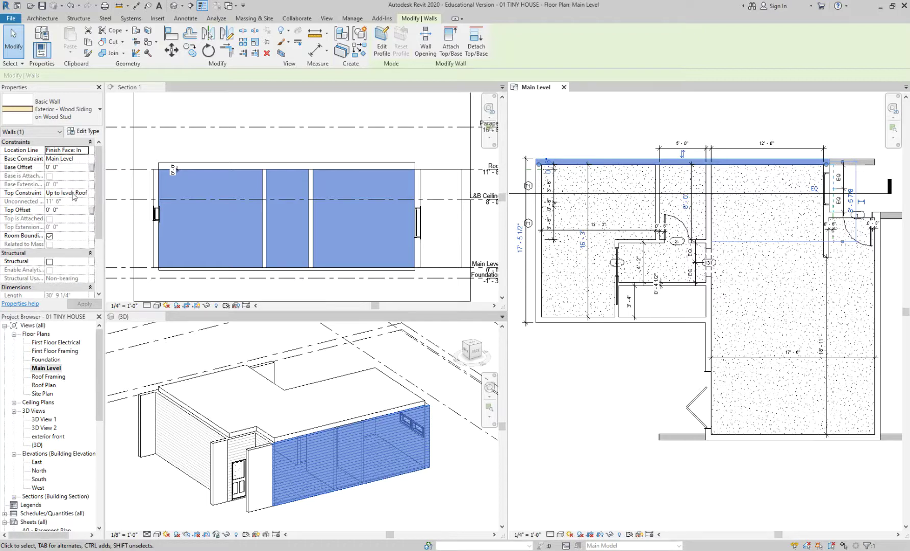
click(74, 196)
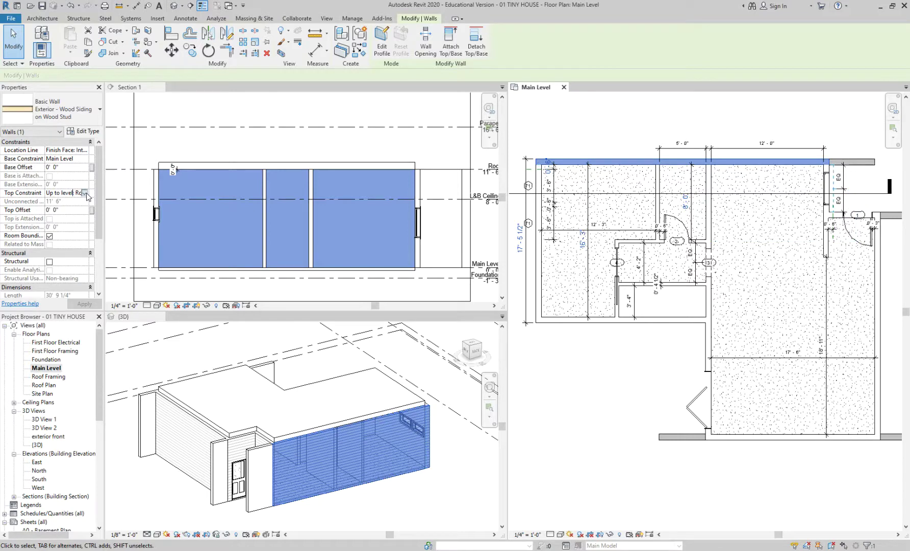
click(86, 193)
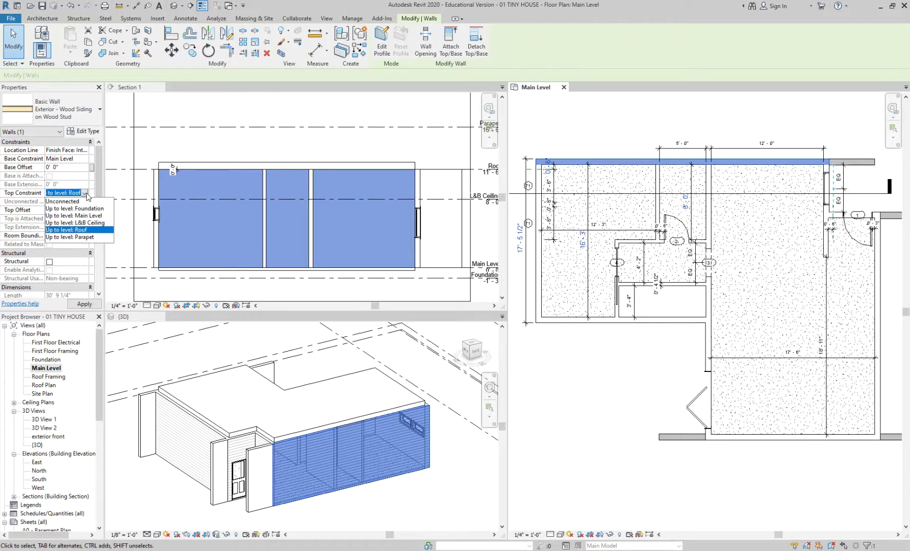
click(87, 237)
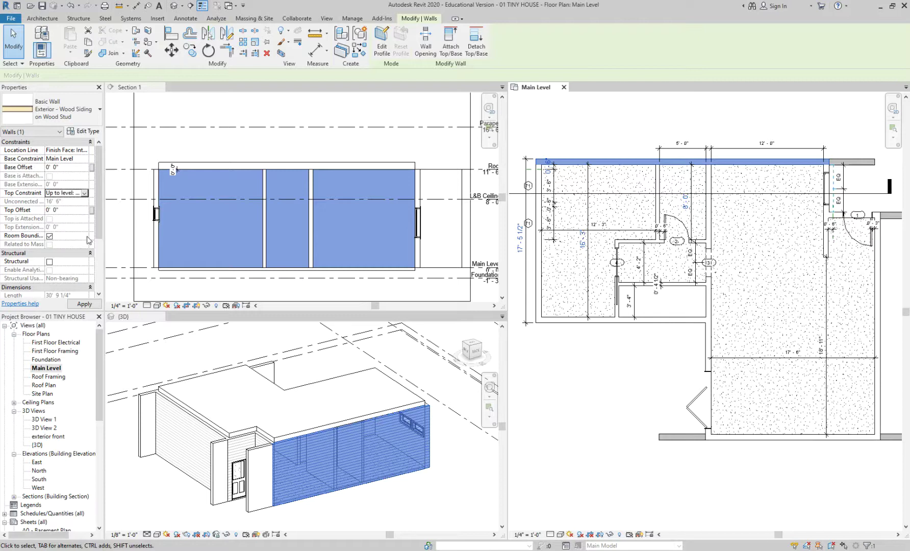
click(436, 353)
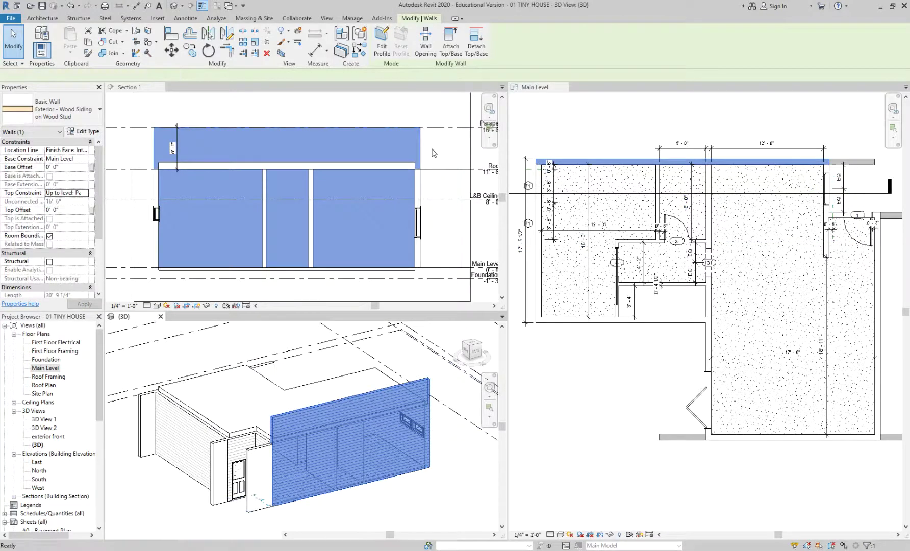
click(434, 152)
click(433, 153)
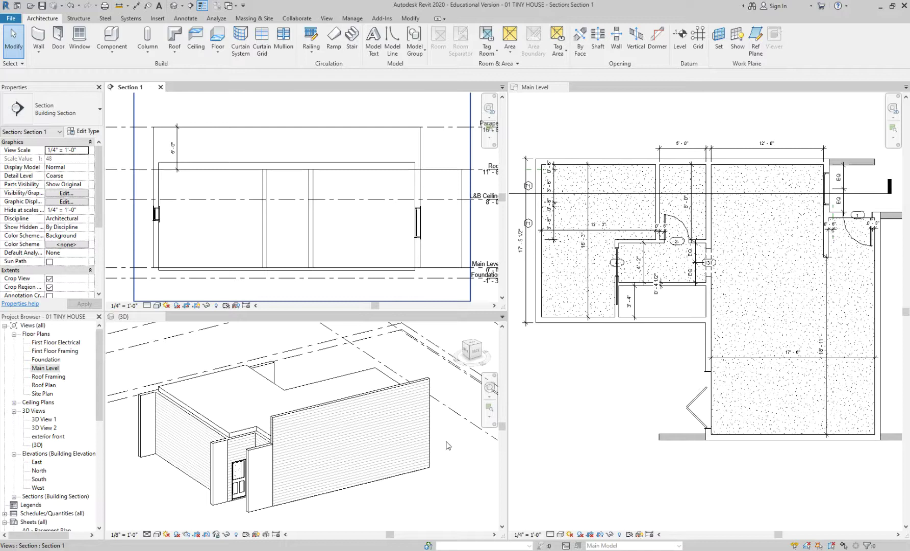
Check the constraints of the Generic - 8" Filled wing wall extending from the north exterior wall
click(857, 168)
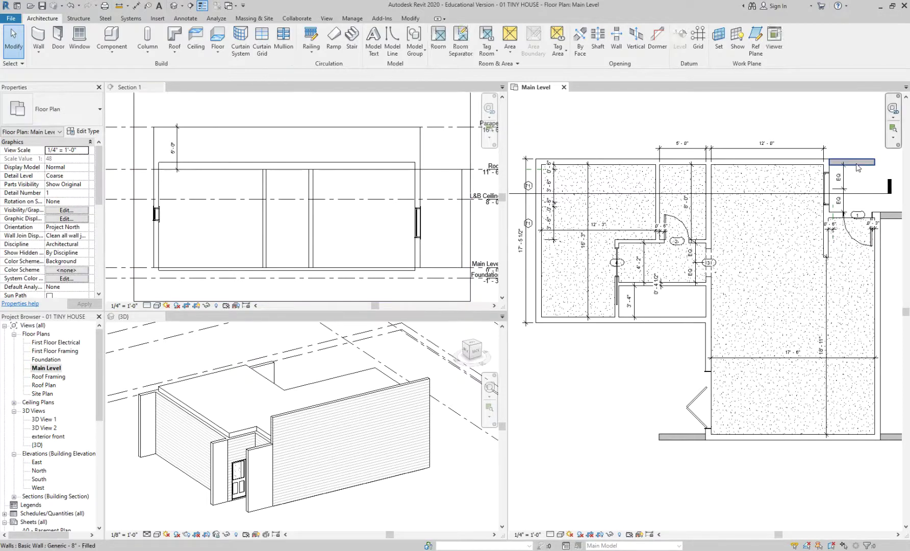
click(857, 167)
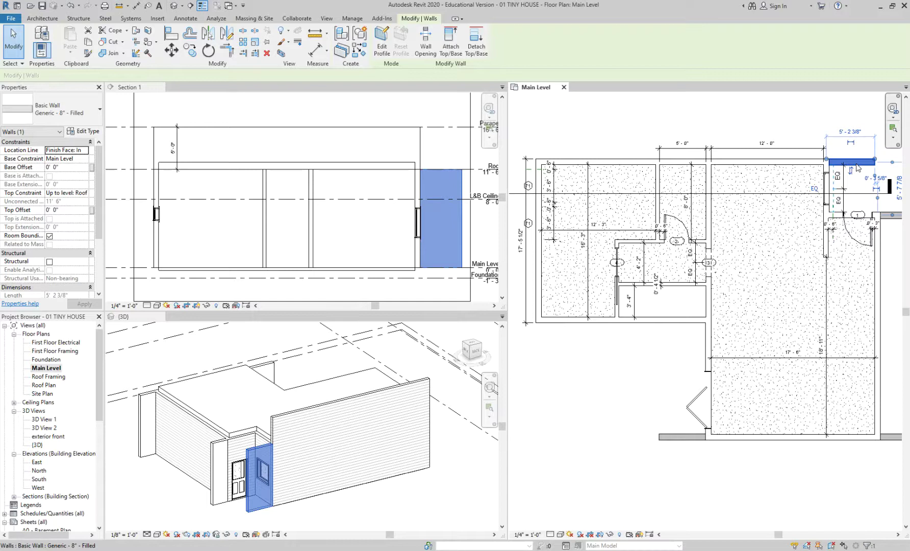
key(Escape)
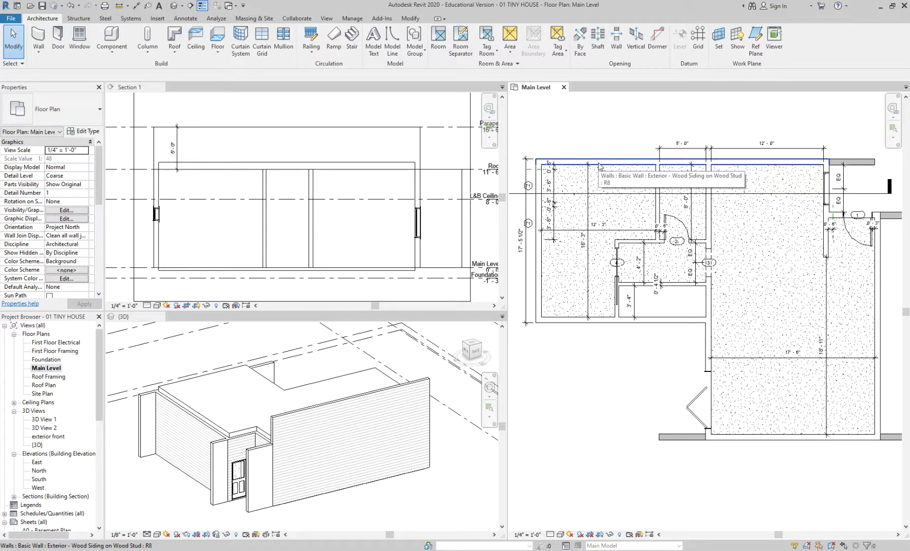
Select the connected exterior walls as a chain in the Main Level plan and remove the 6 1/2" interior partition from the selection
key(Tab)
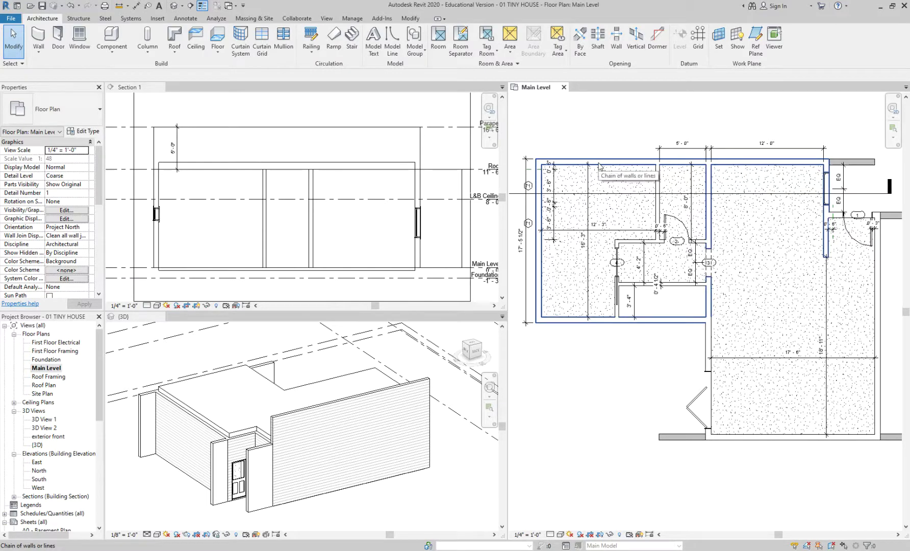
key(Tab)
key(Tab)
key(Tab)
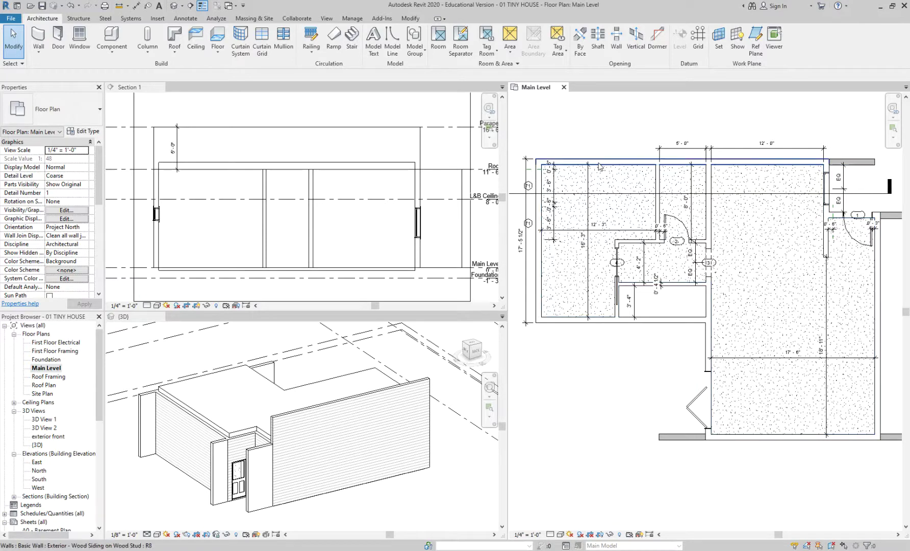
scroll(720, 435, down, 1)
middle_drag(719, 435, 713, 404)
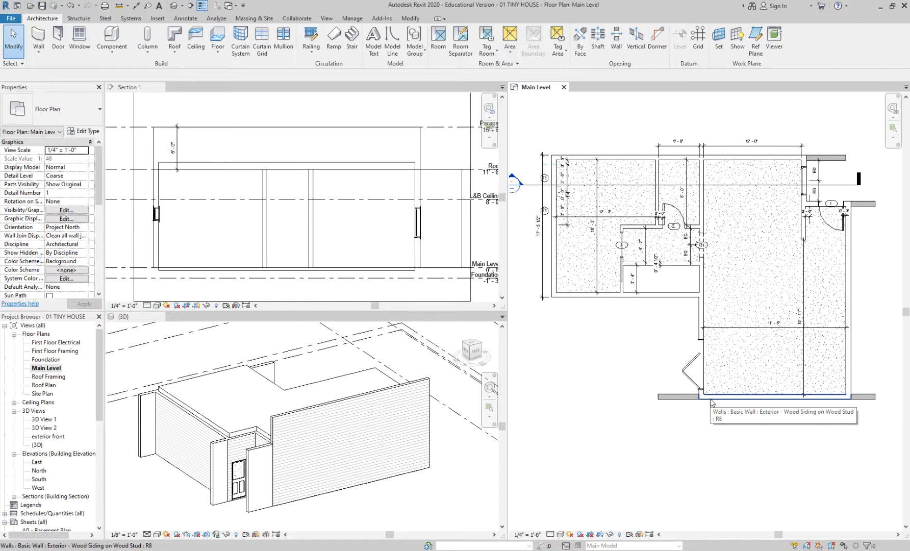
key(Tab)
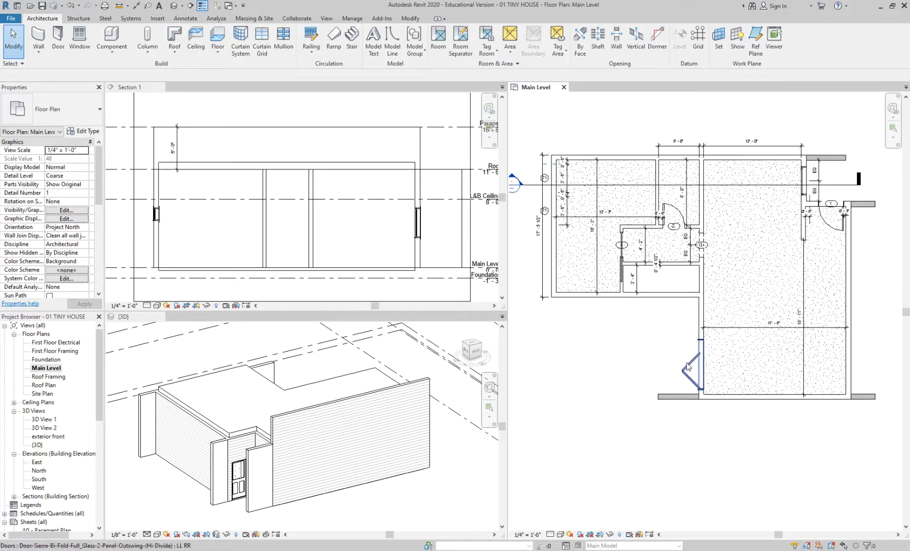
key(Tab)
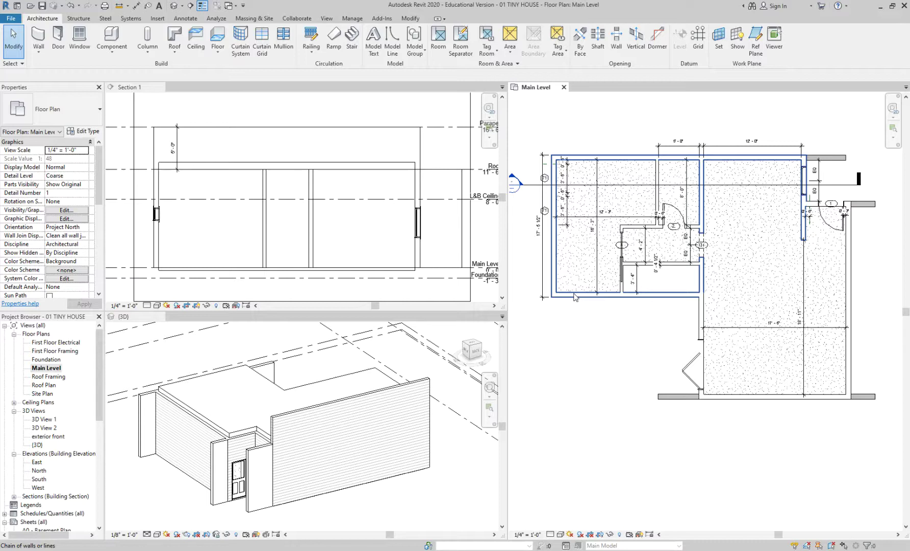
click(574, 297)
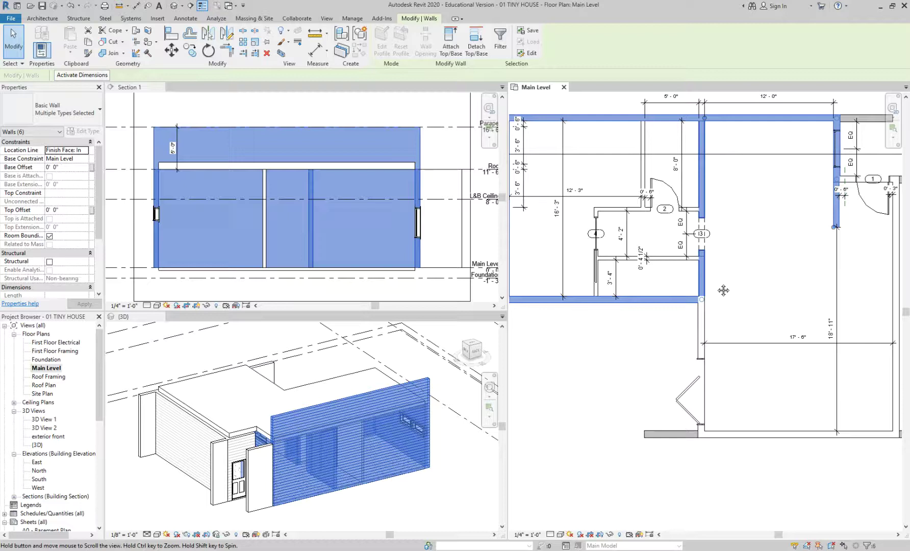
scroll(703, 280, up, 2)
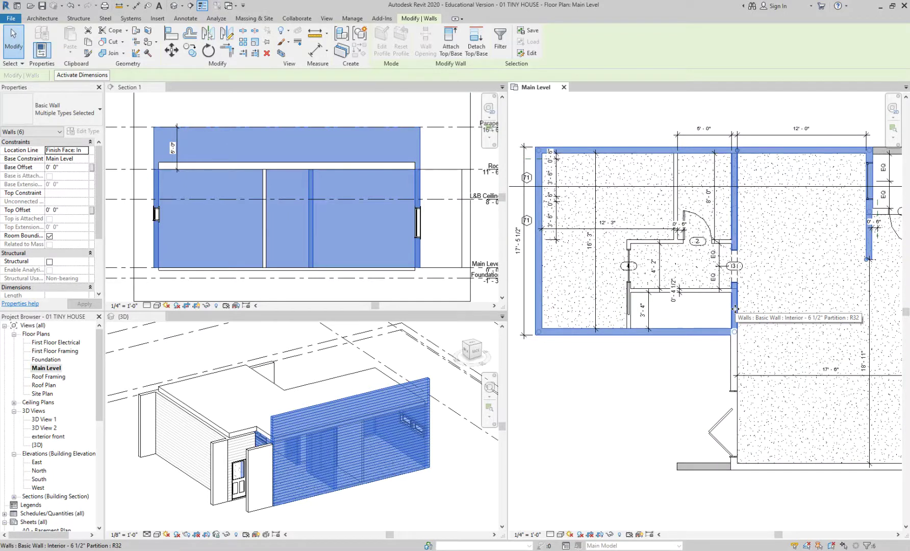
key(alt)
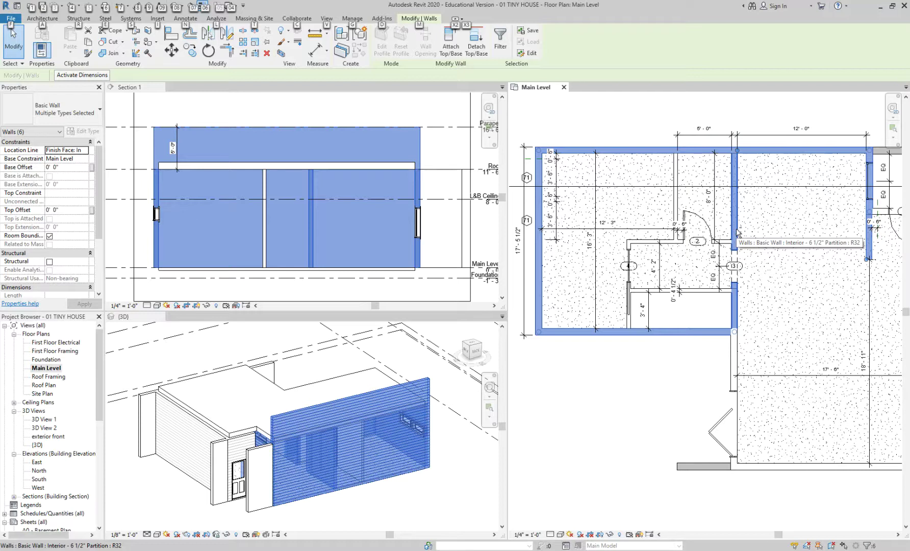
shift+click(736, 232)
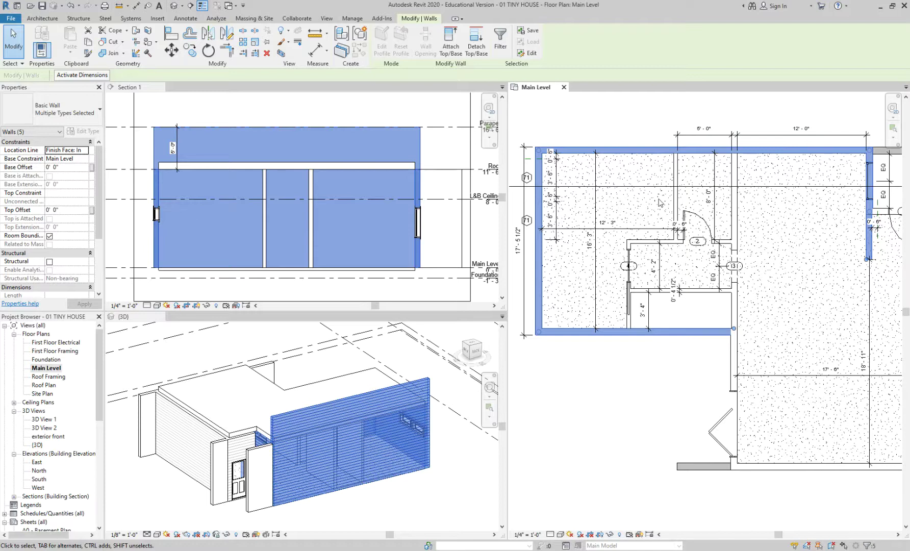
Try to add the exterior wall with the bi-fold door to the selected wall chain
scroll(626, 133, down, 1)
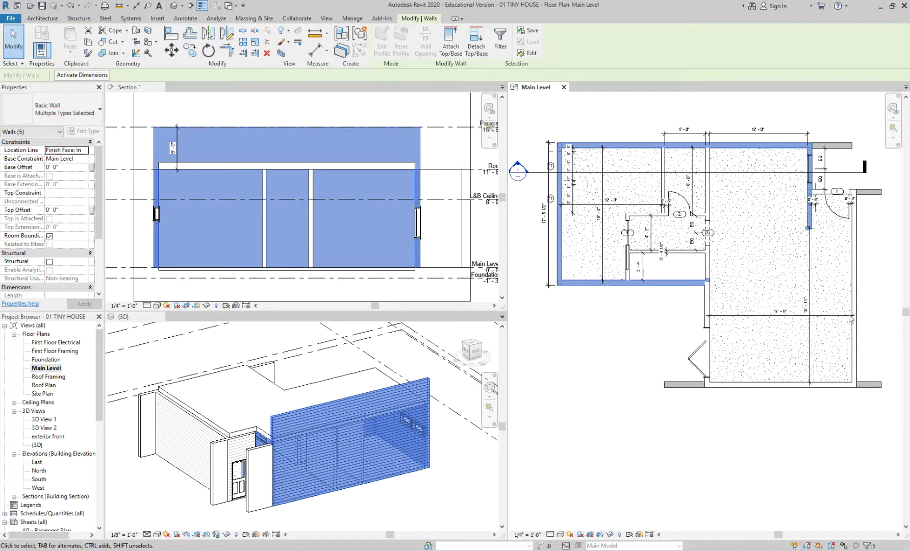
scroll(707, 306, up, 2)
scroll(708, 296, down, 1)
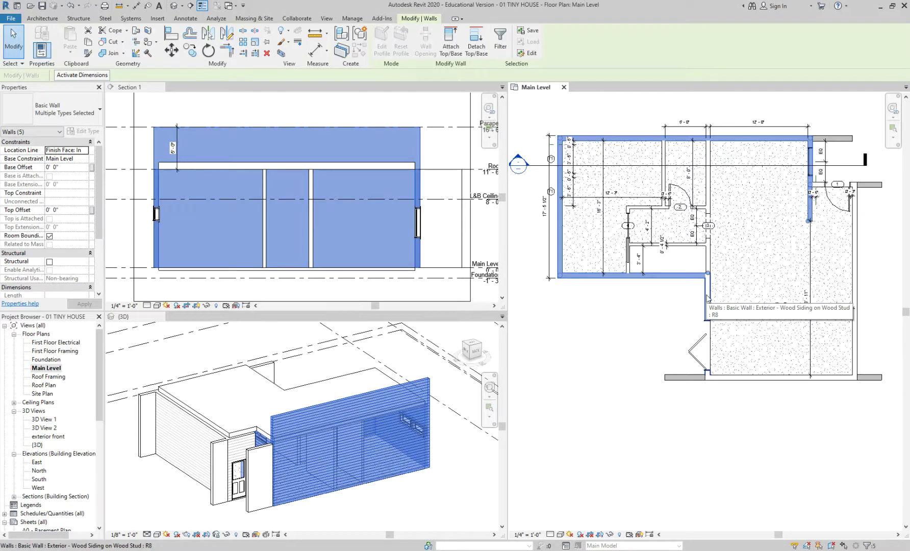
click(706, 298)
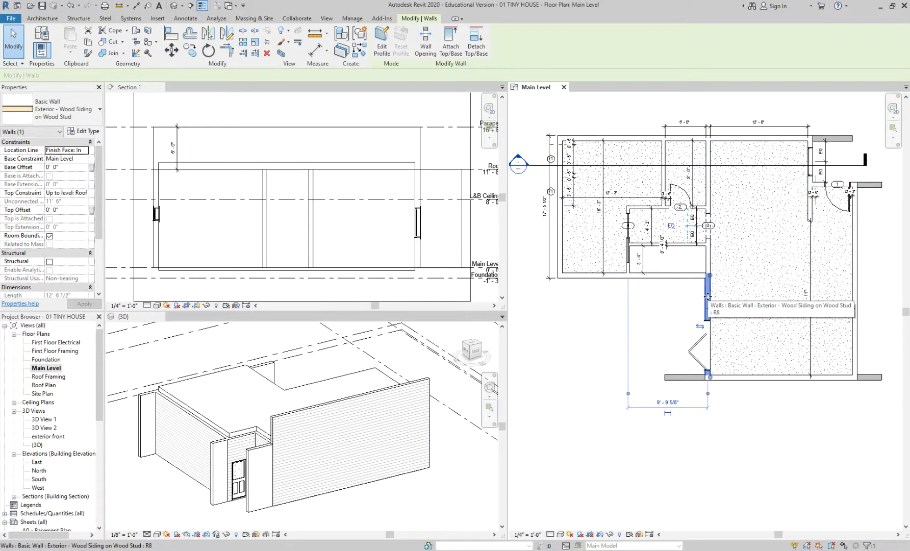
key(Escape)
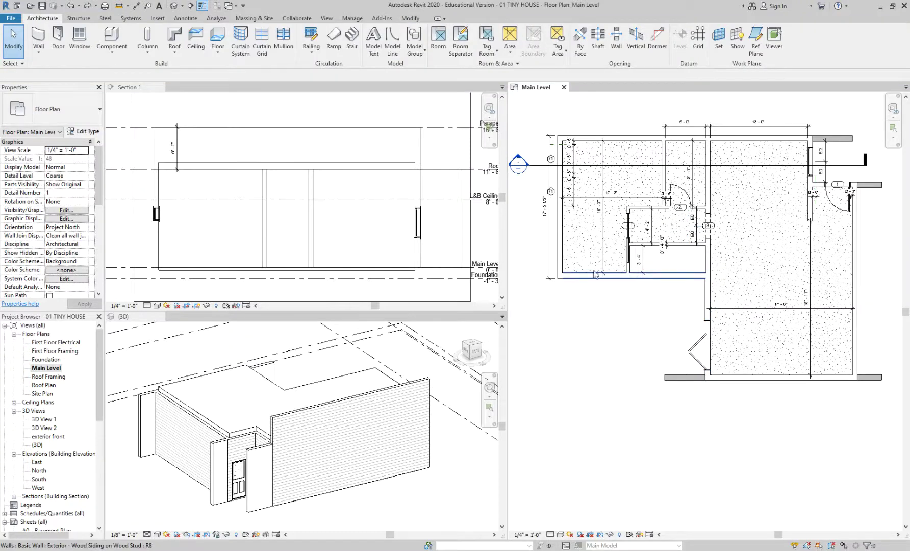
Try the alternate exterior wall chain together with the south wall, and undo the north wall's Parapet top constraint
key(Tab)
click(558, 260)
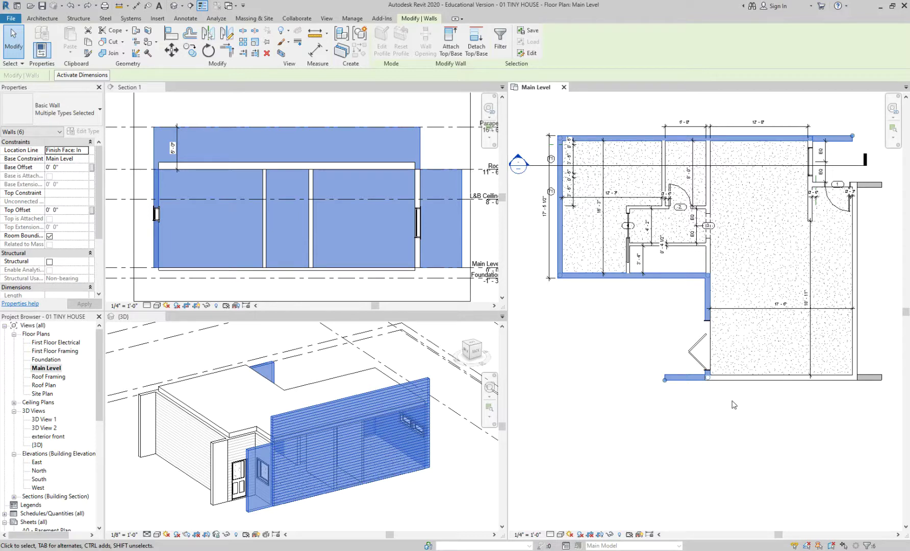
click(740, 384)
key(alt)
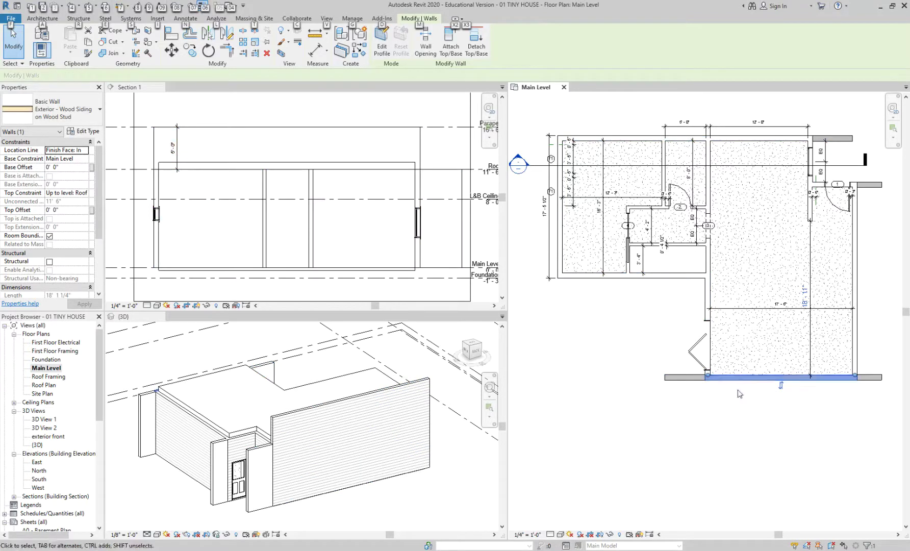
key(Escape)
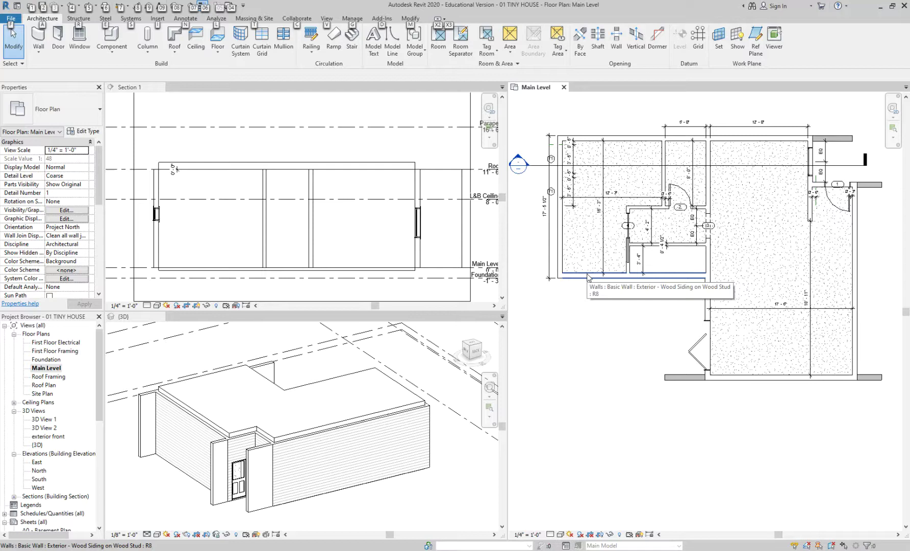
click(589, 366)
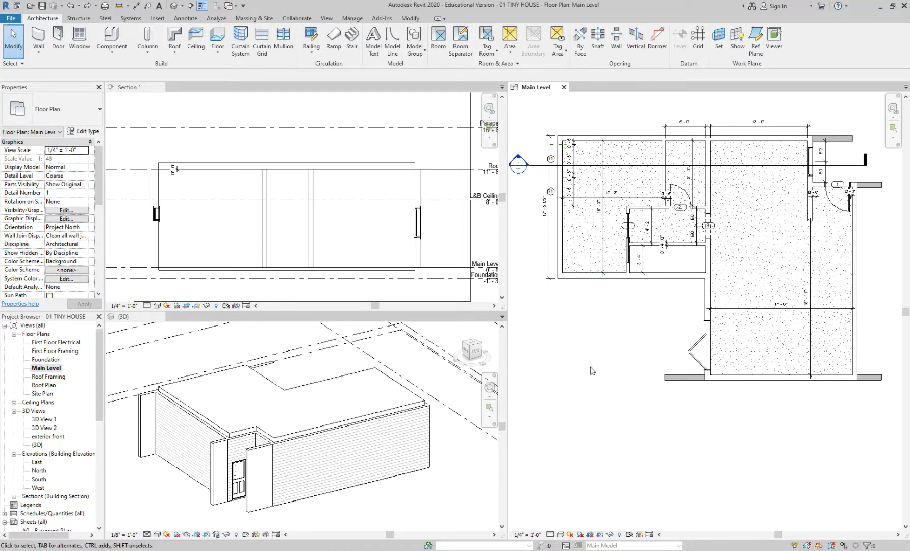
Select the exterior walls in the Main Level plan, including the bi-fold door, south, east and entry door walls, excluding the interior partition between the rooms
key(Tab)
click(628, 146)
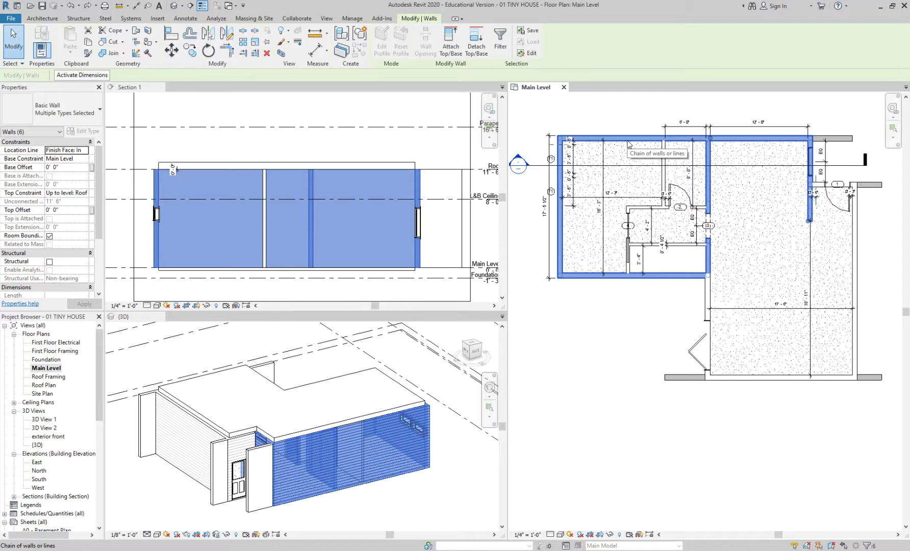
shift+click(710, 181)
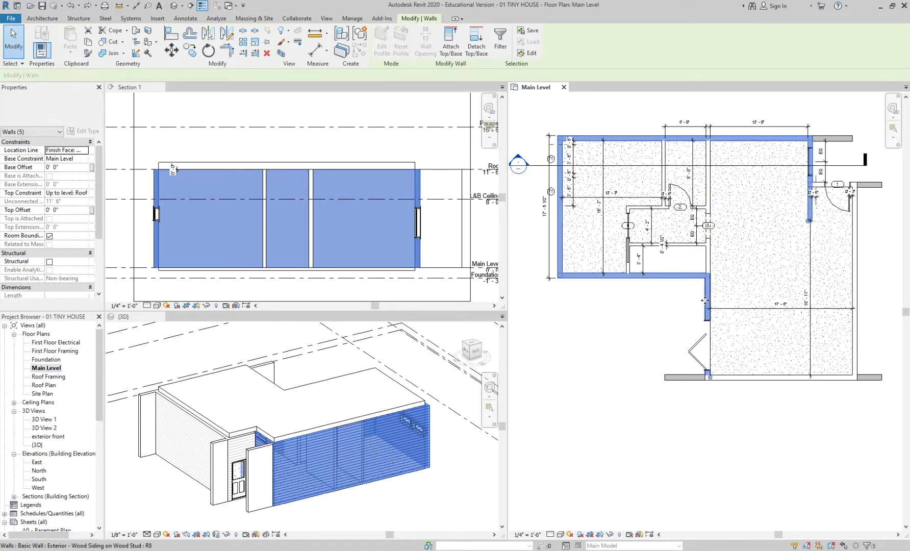
ctrl+click(780, 376)
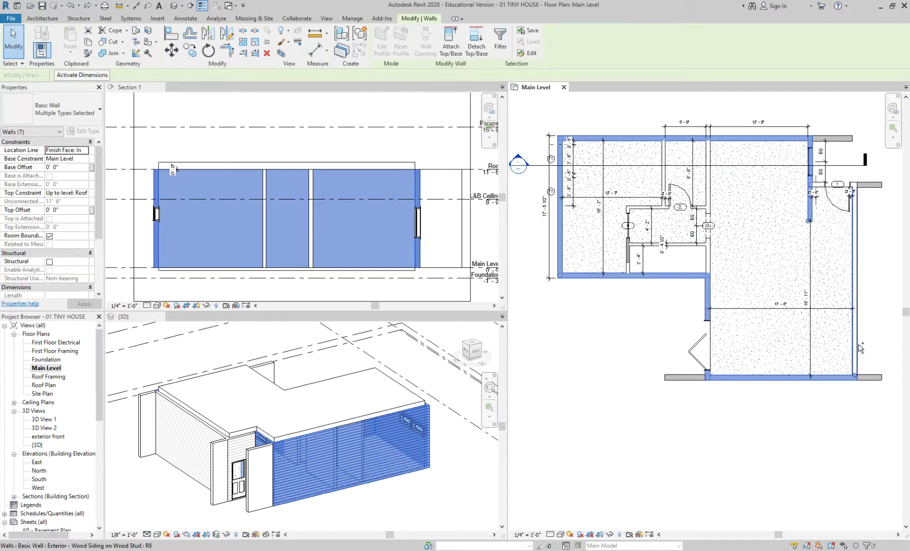
ctrl+click(854, 349)
ctrl+click(819, 188)
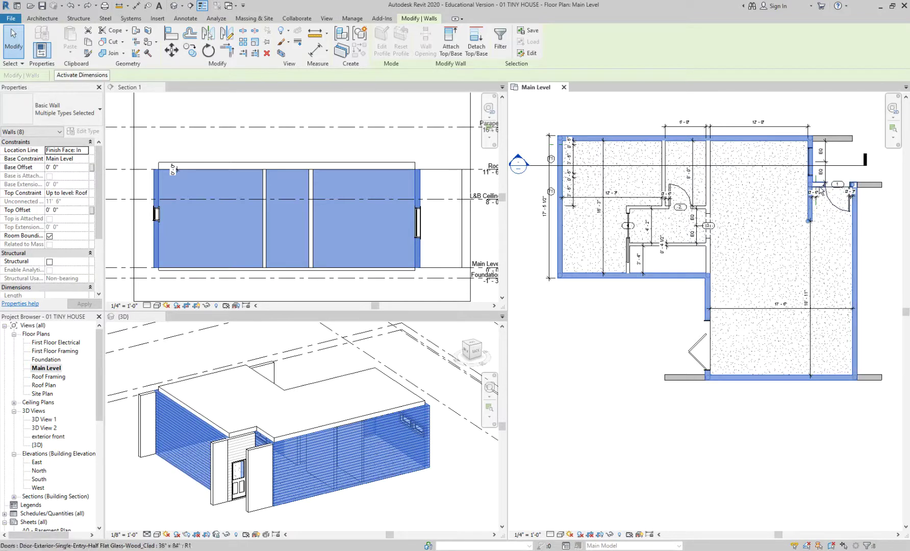
ctrl+click(818, 185)
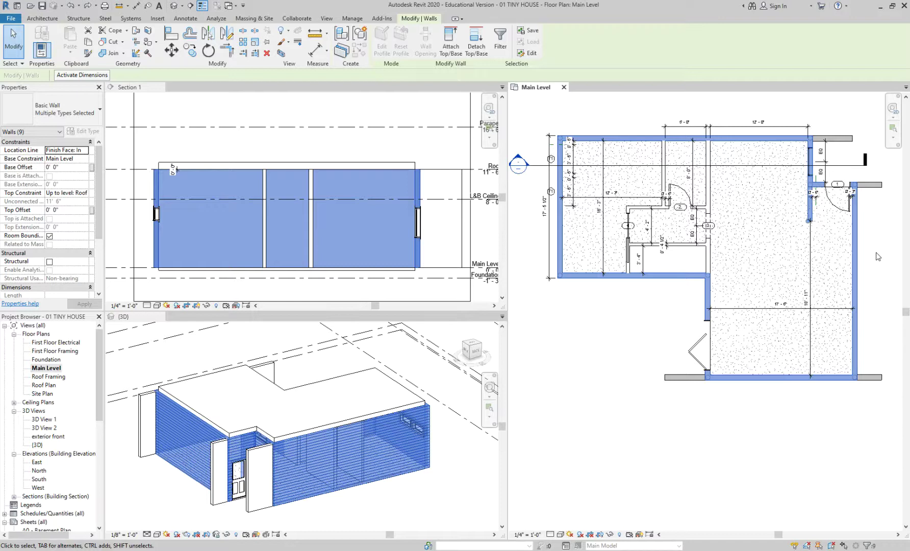
Remove the short 6 1/2" interior partition beside the entry door from the exterior wall selection
scroll(820, 198, up, 4)
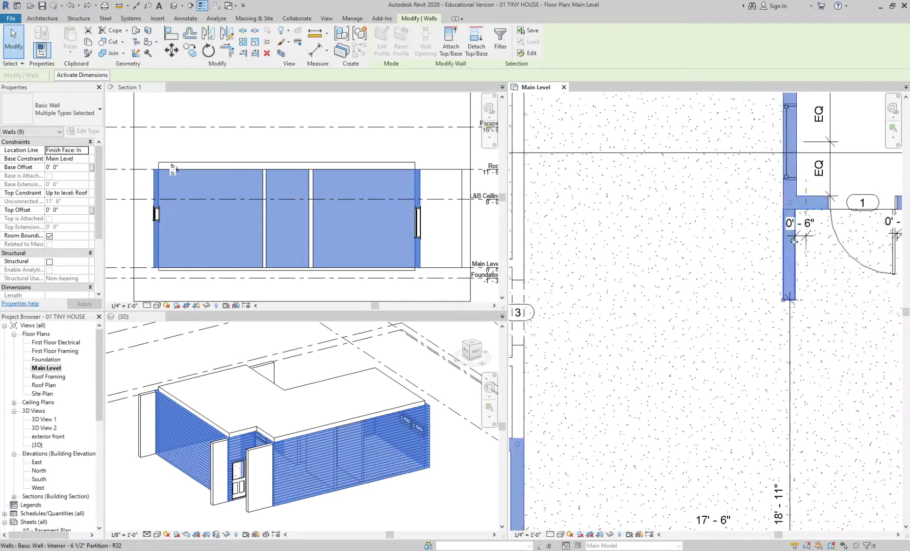
scroll(793, 241, down, 2)
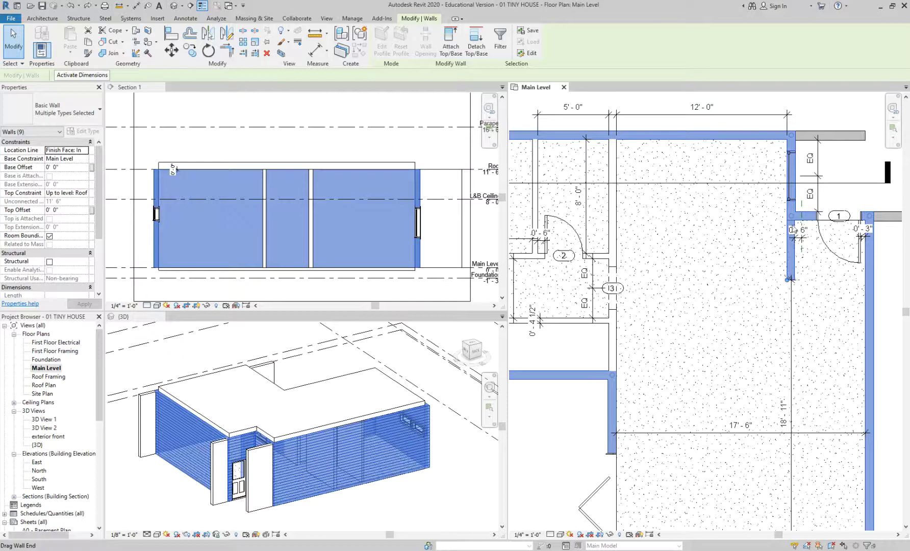
shift+click(795, 259)
scroll(728, 295, down, 2)
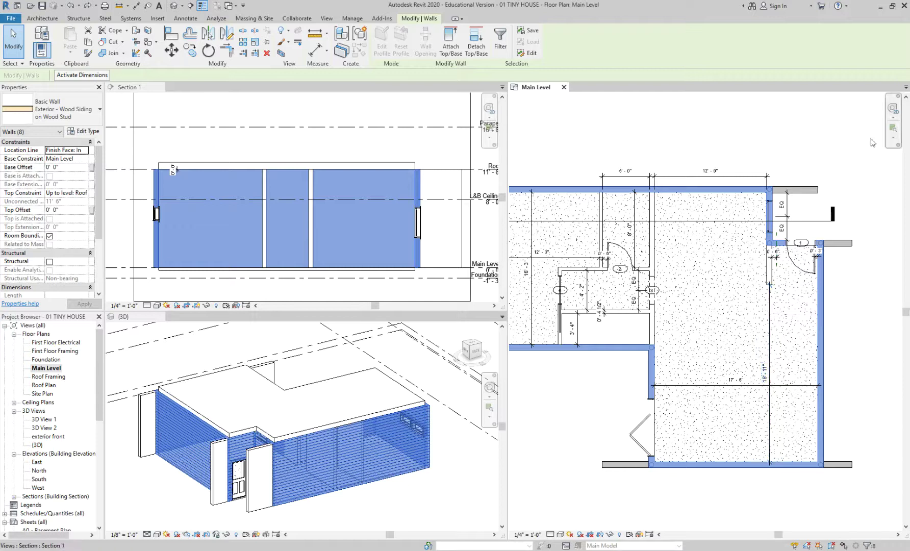
scroll(785, 123, down, 2)
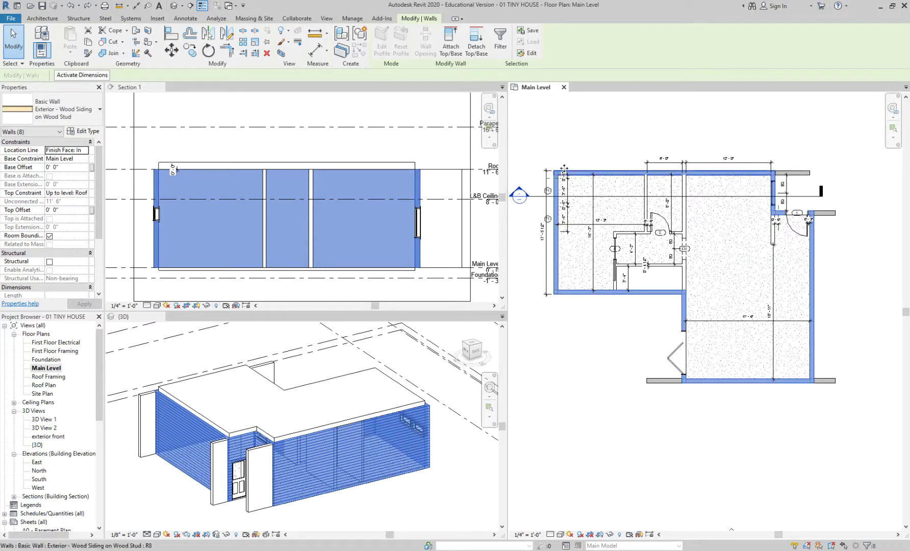
Try the Exterior - Brick on Wood Stud type on the selected exterior walls and undo the change
click(64, 110)
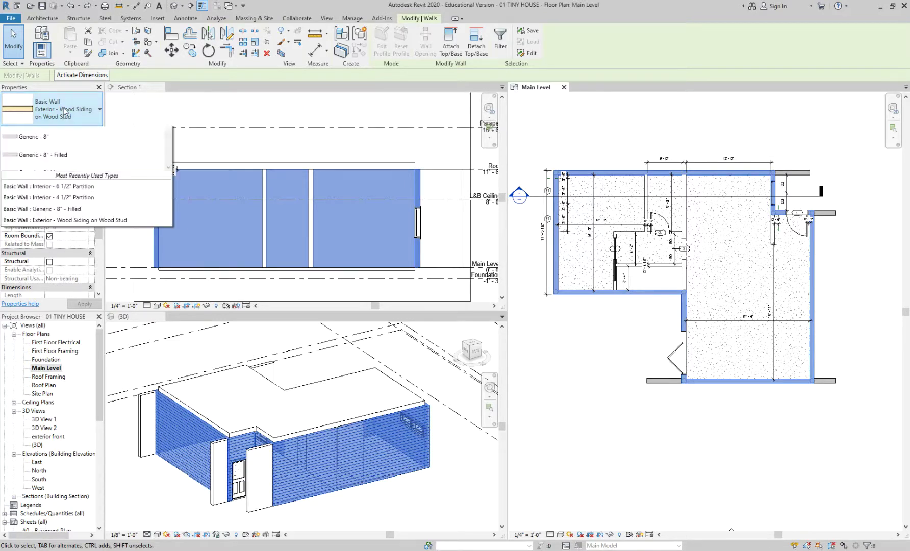
click(63, 179)
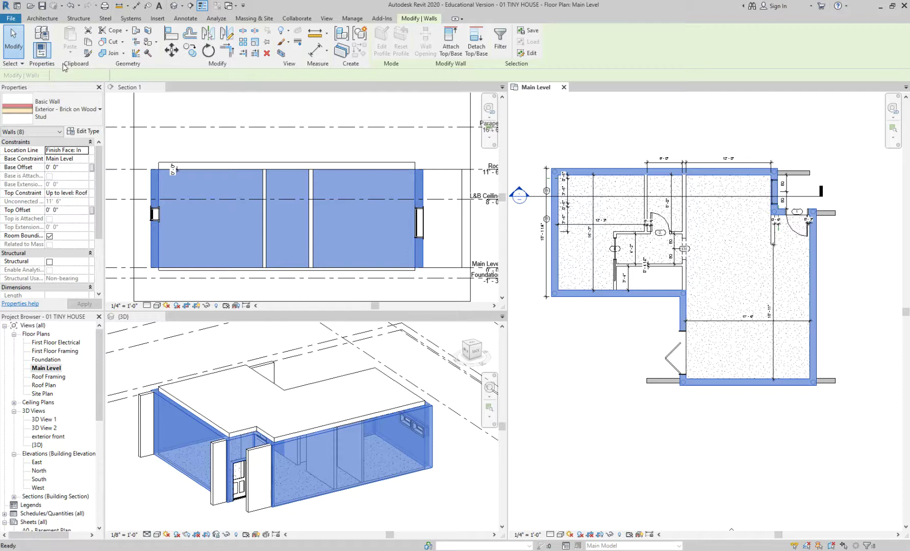
key(Escape)
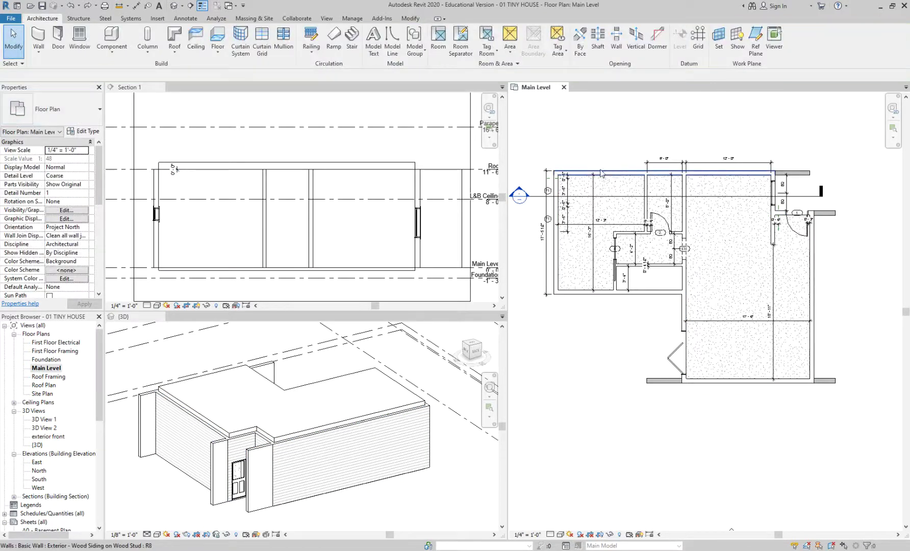
Reselect the previously selected exterior walls and set their top constraint to Up to level: Parapet
right_click(599, 153)
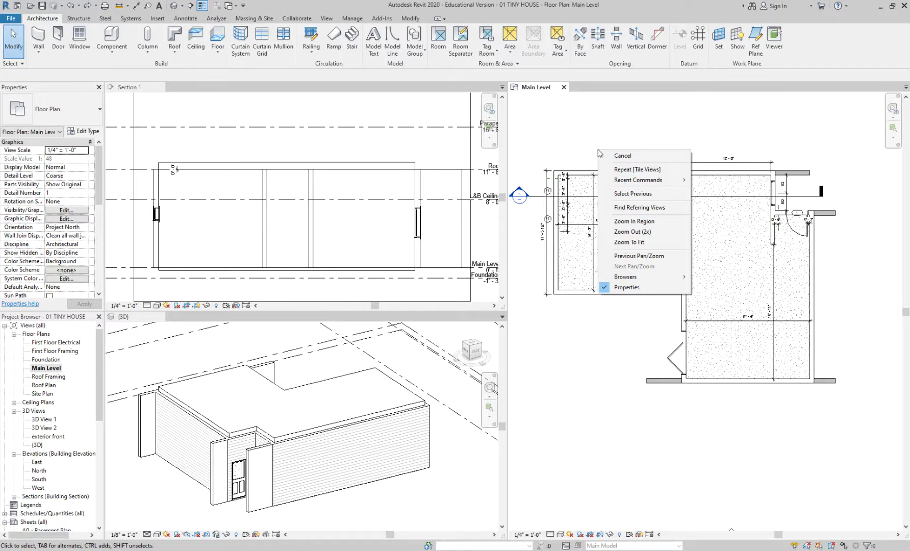
click(590, 144)
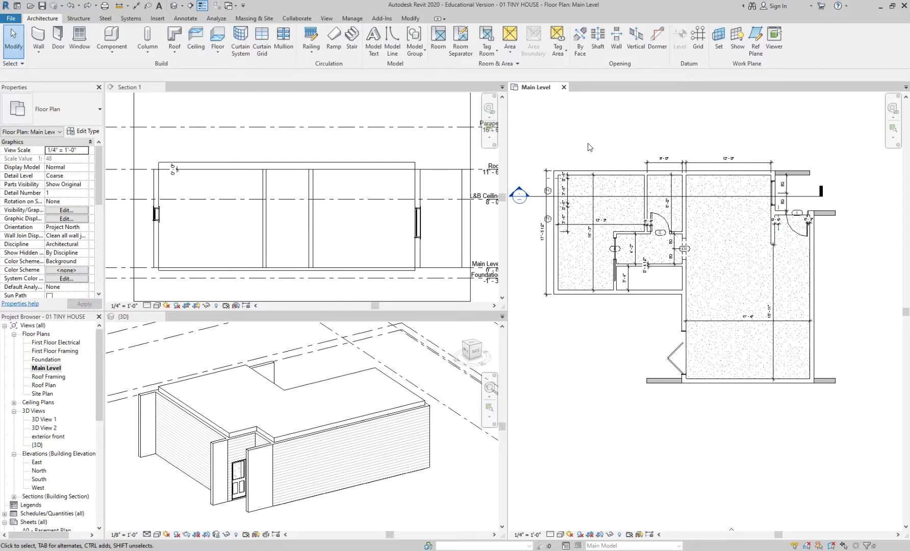
right_click(587, 143)
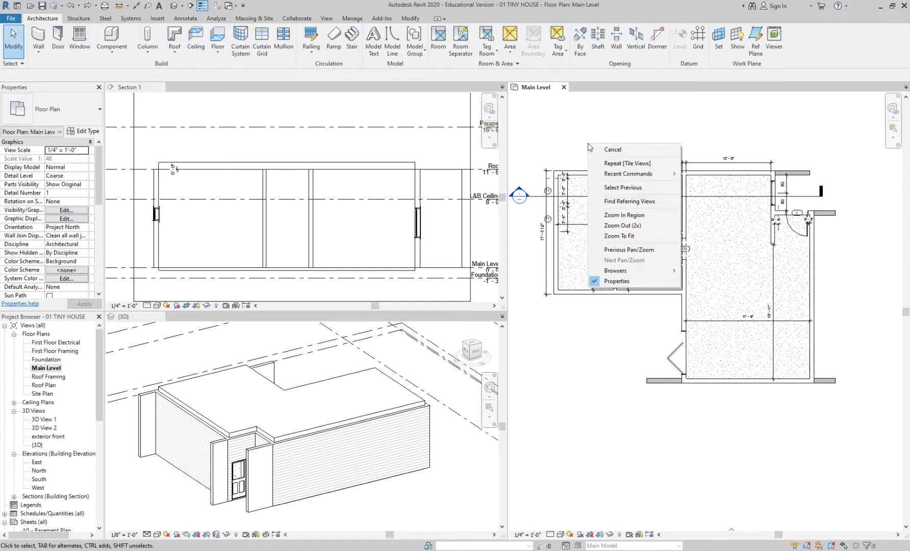
click(619, 187)
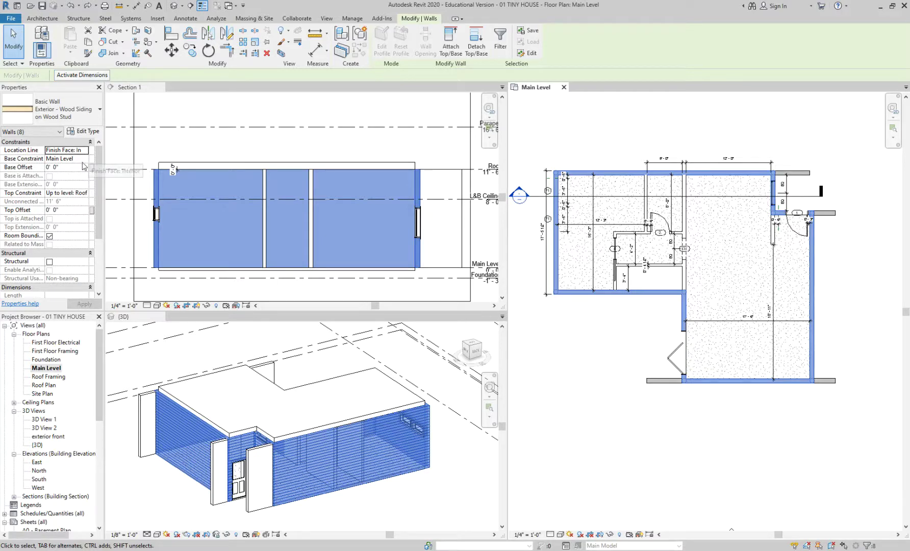
click(84, 192)
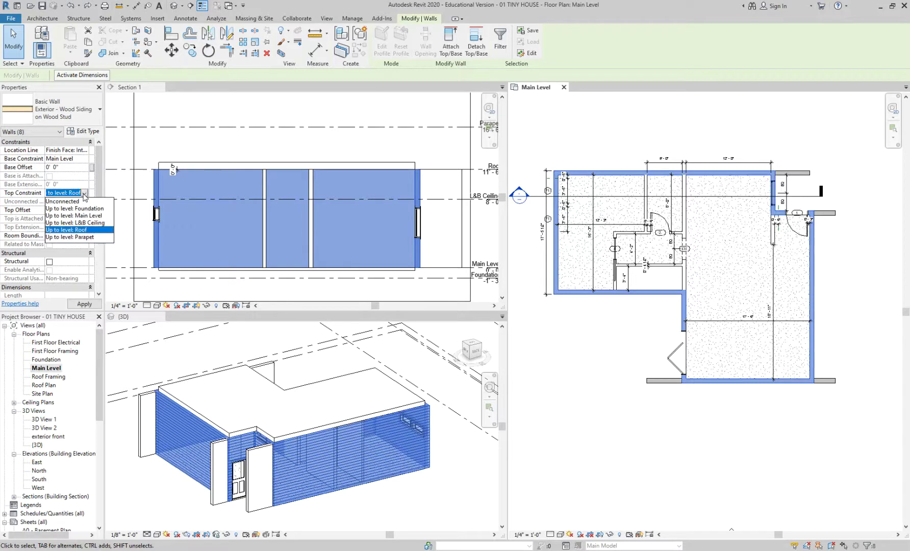
click(92, 237)
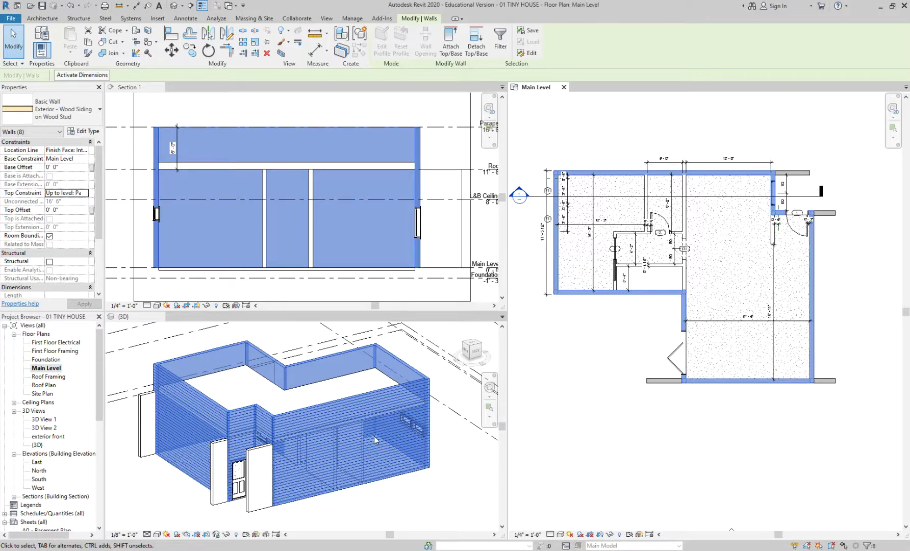
click(443, 493)
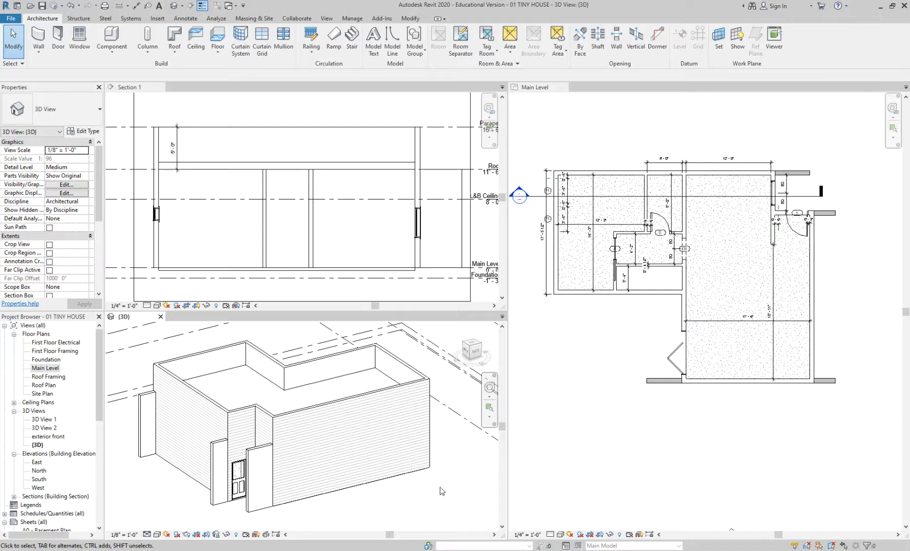
Check the type and constraints of the north wing wall beside the entry door in the 3D view
middle_drag(361, 495, 410, 452)
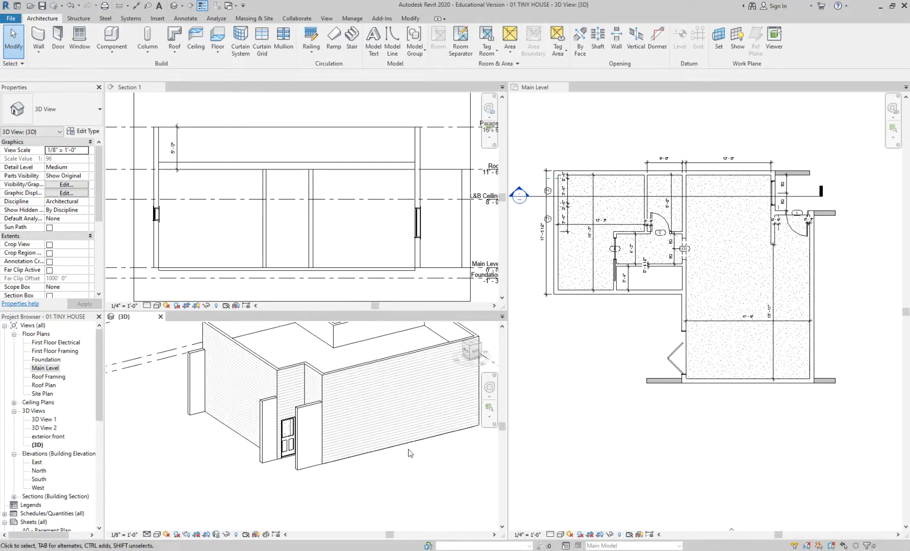
click(303, 410)
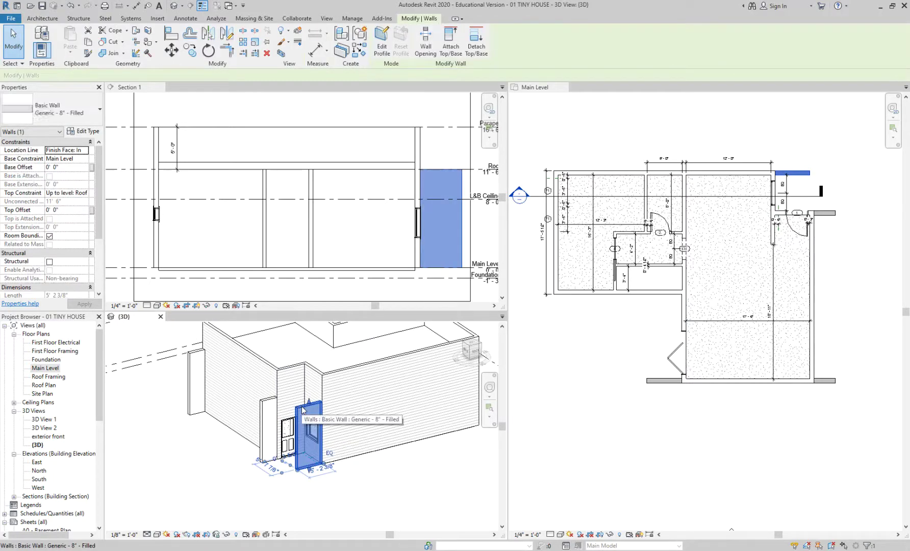
click(382, 478)
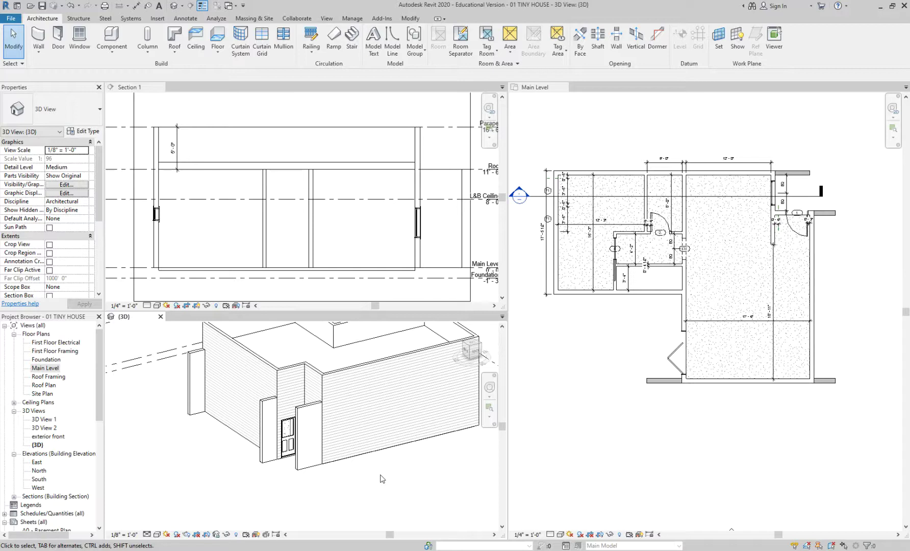
Change the wing wall at the house's southeast corner to the Exterior - Wood Siding on Wood Stud type
middle_drag(351, 461, 345, 482)
scroll(346, 482, up, 1)
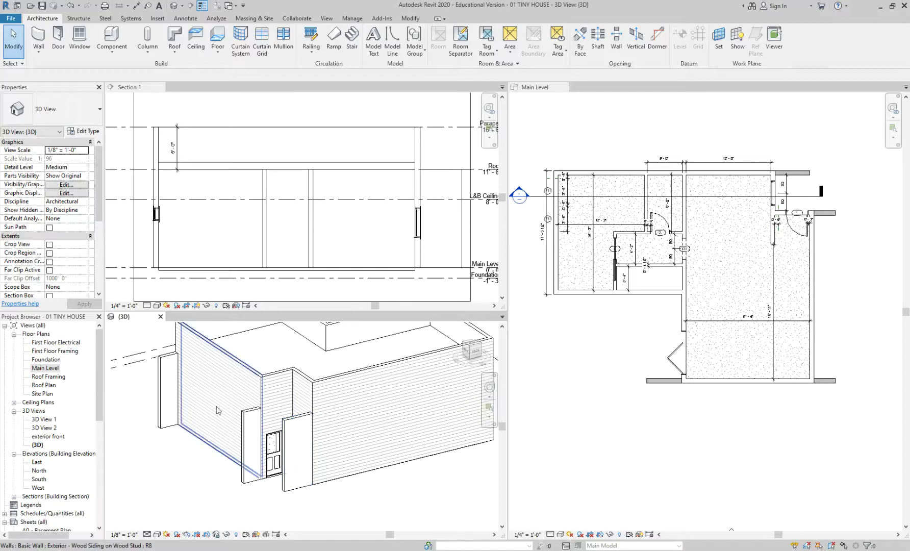
shift+middle_drag(189, 419, 204, 476)
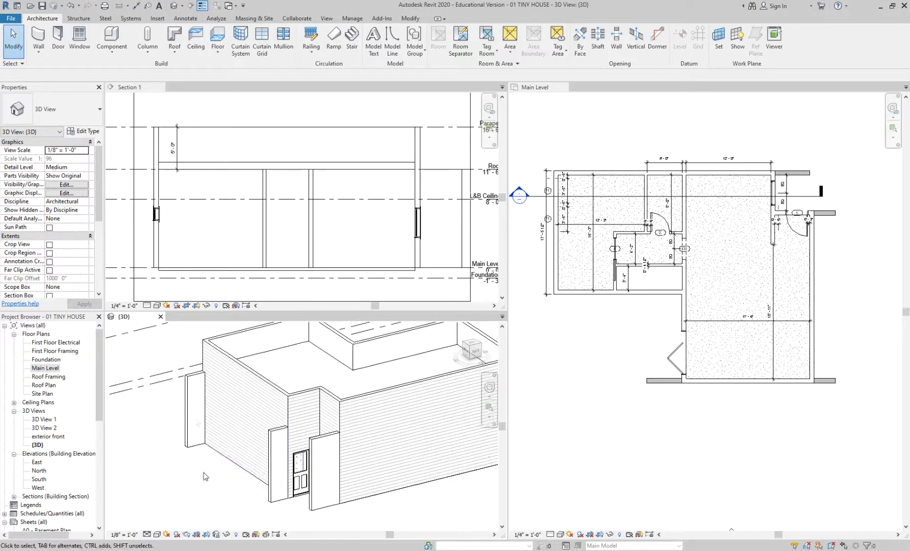
click(195, 378)
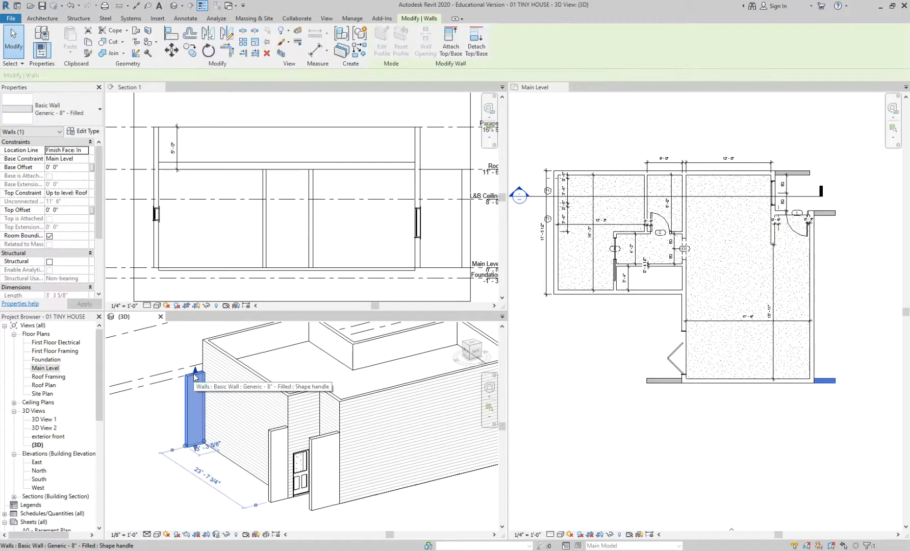
click(73, 116)
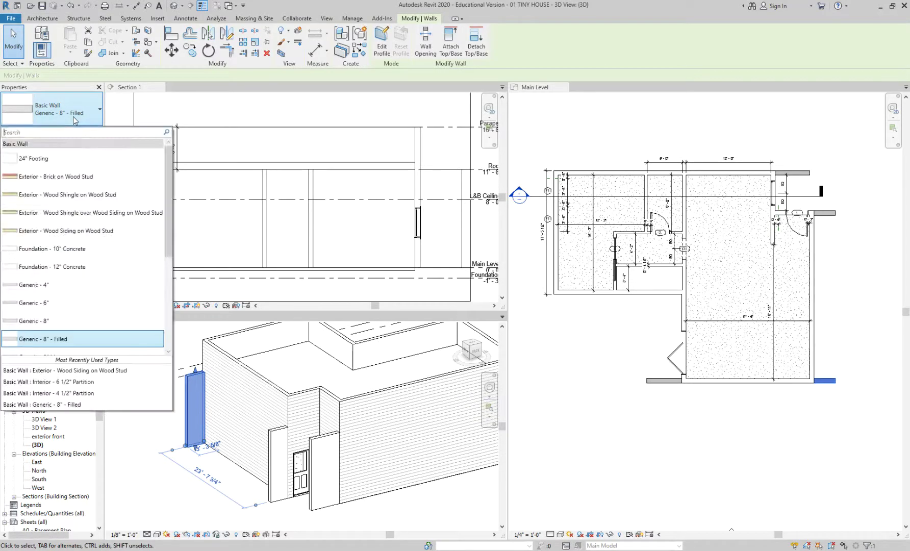
click(93, 230)
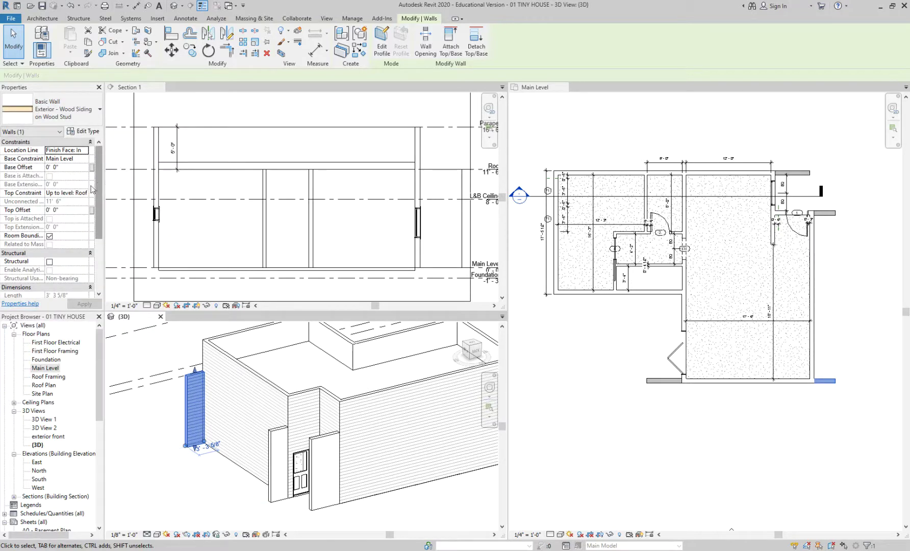
Set the southeast wing wall's top constraint to Up to level: Parapet and save the project
click(84, 193)
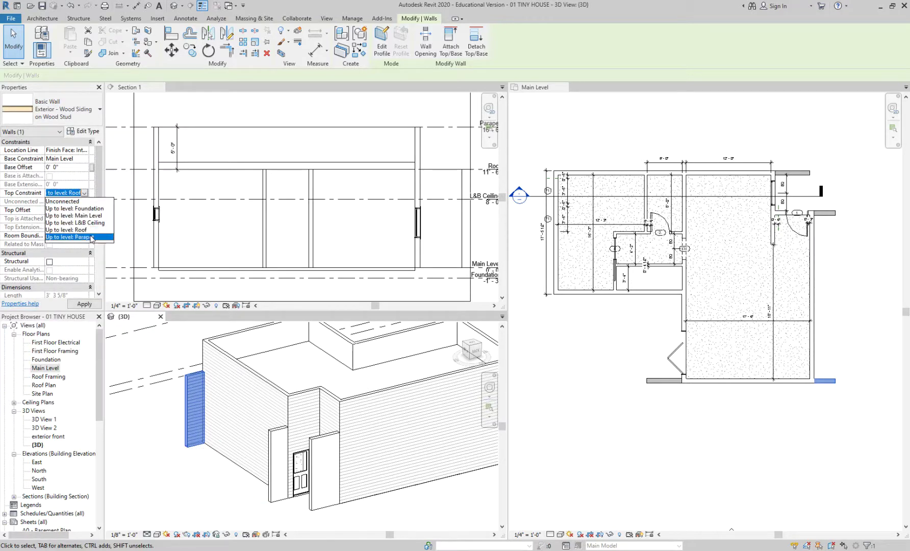
click(72, 237)
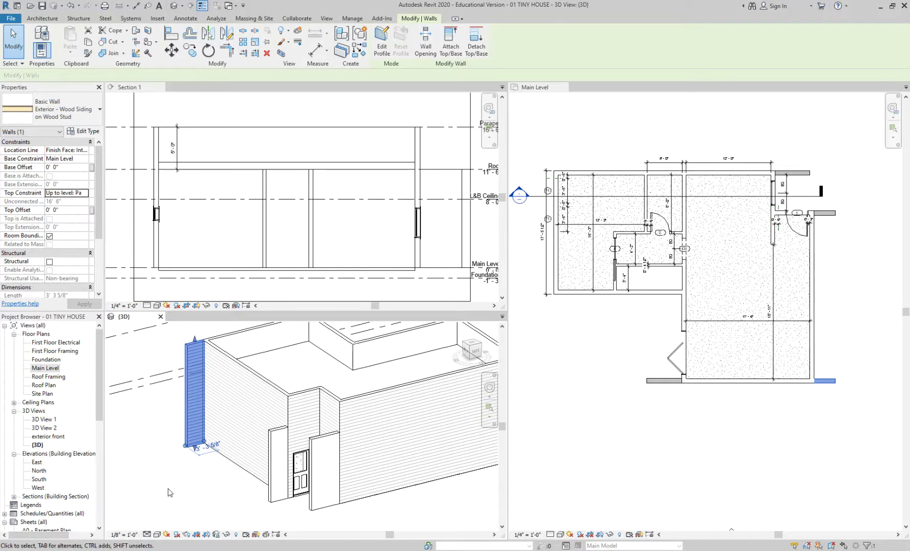
click(171, 492)
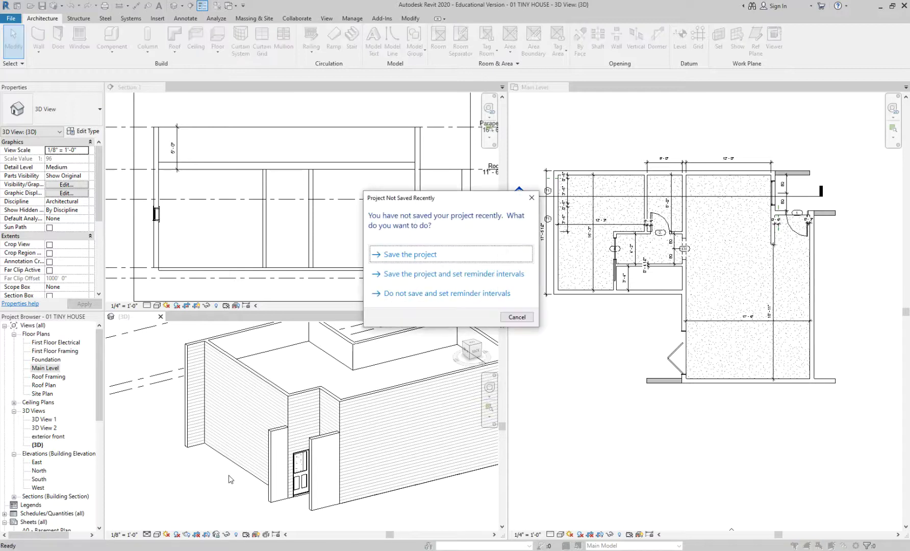
click(424, 254)
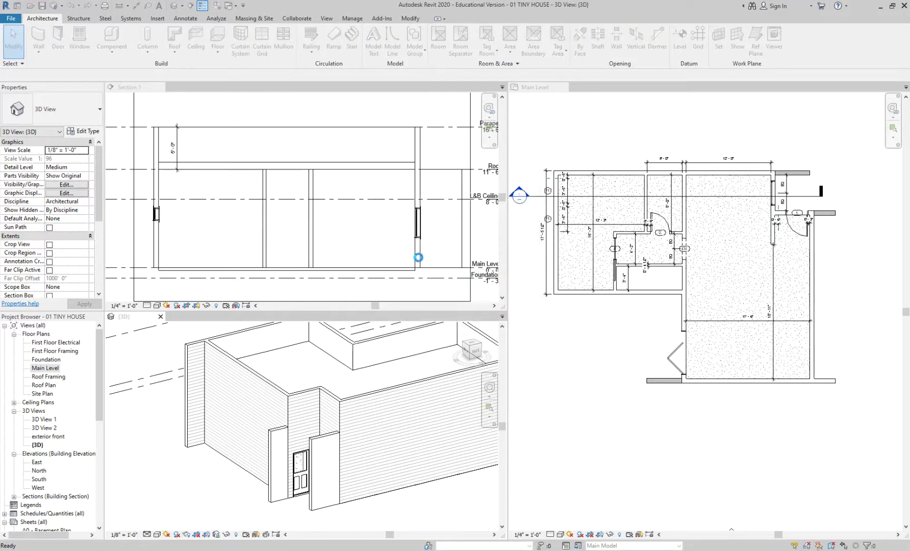
Match the two wing walls flanking the entry door to the southeast wing wall's type with Match Type Properties
key(m)
key(a)
click(188, 402)
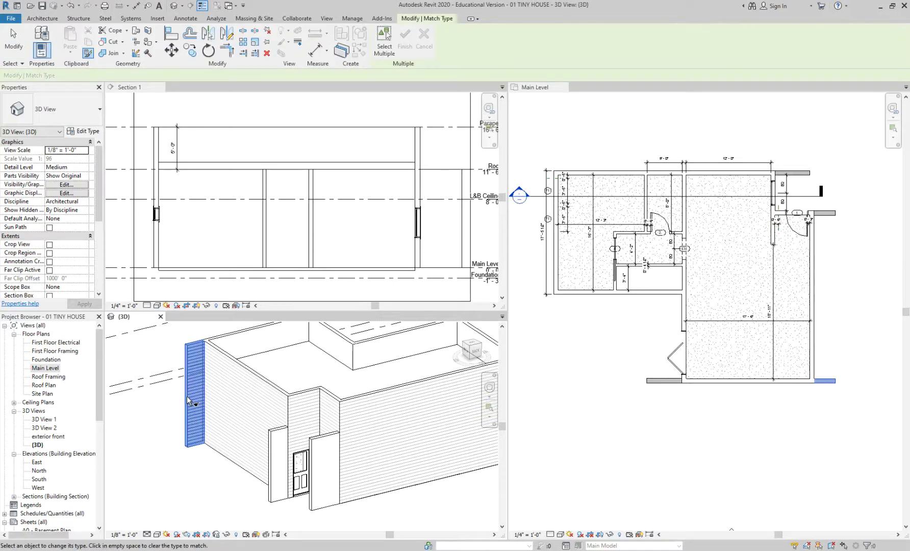
click(283, 433)
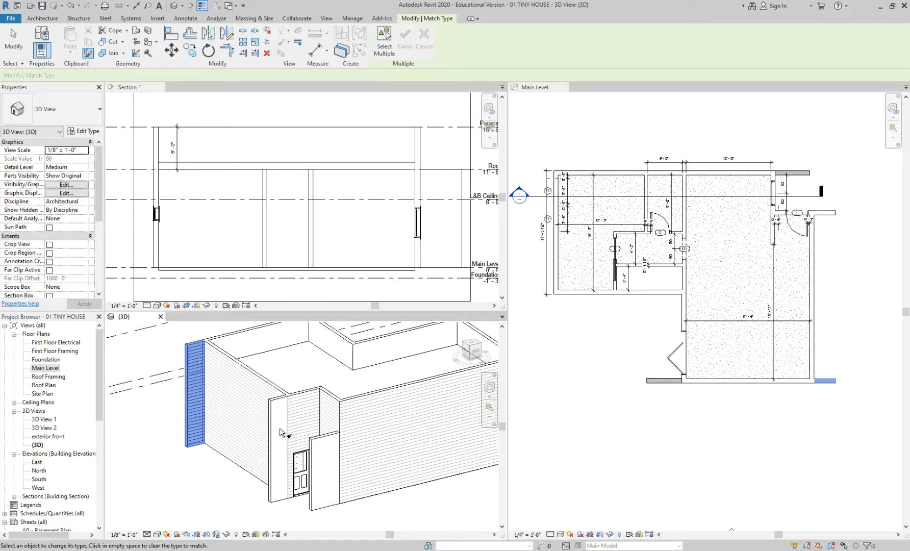
click(318, 444)
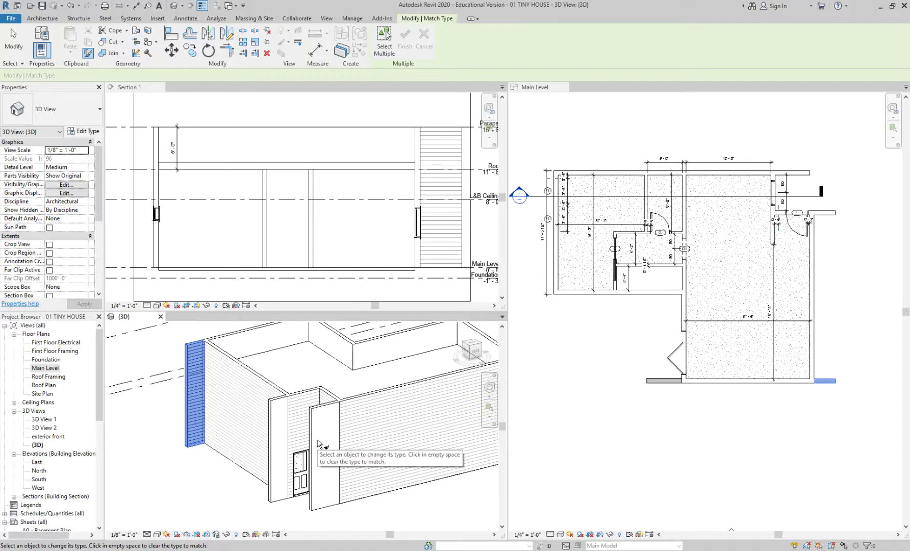
key(Escape)
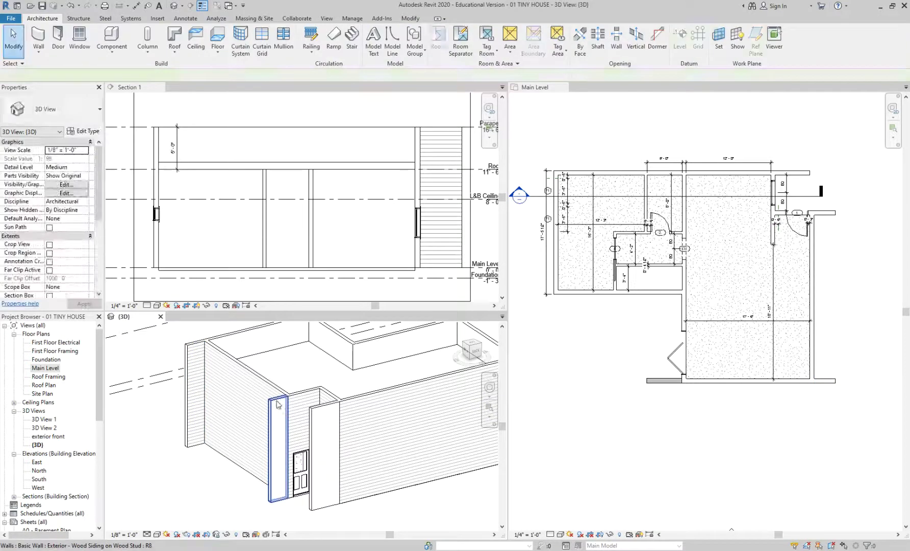
Check the type and constraints of the wing walls by the entry and at the southeast corner, then view the model from the southwest
click(278, 405)
click(195, 345)
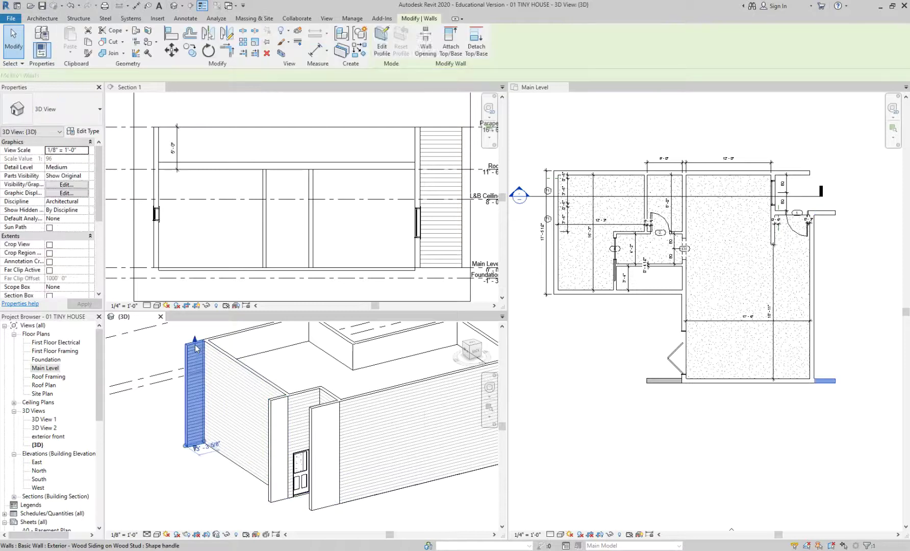
click(278, 407)
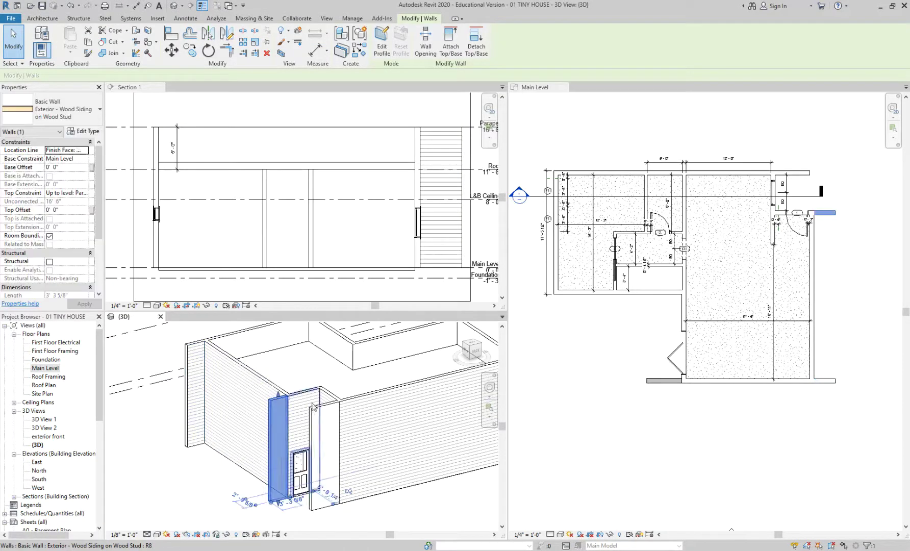
click(321, 412)
shift+middle_drag(323, 413, 375, 455)
scroll(374, 451, down, 2)
click(373, 453)
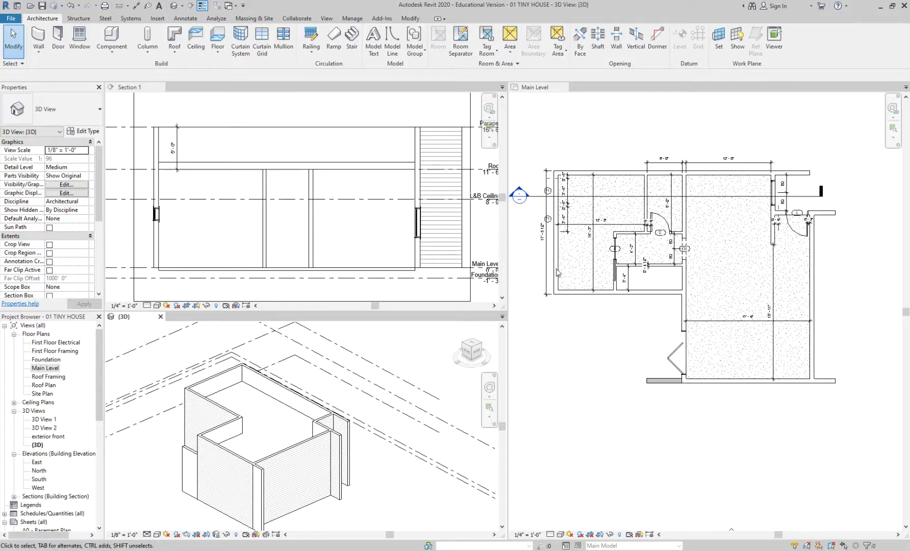
Try to select the exterior walls as one connected chain, starting from the west wall in the Main Level plan
click(572, 357)
scroll(563, 333, up, 2)
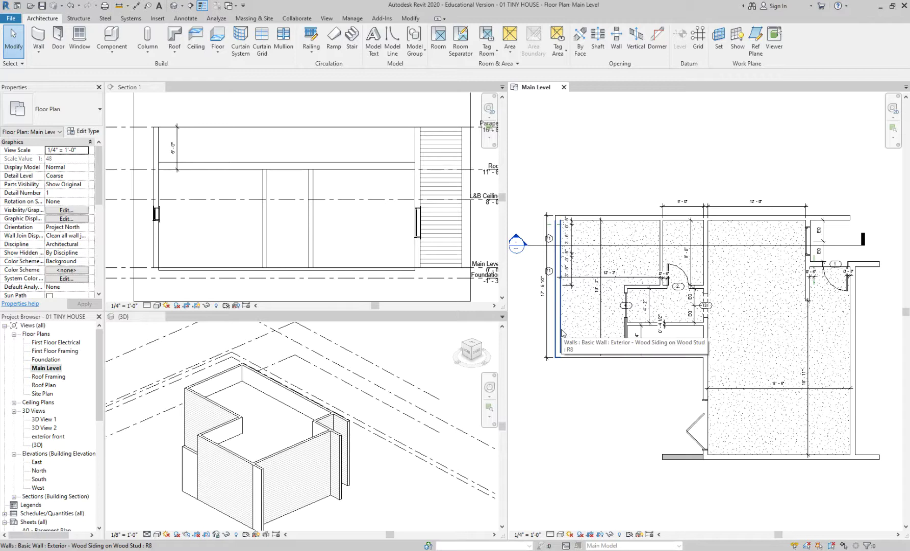
key(Tab)
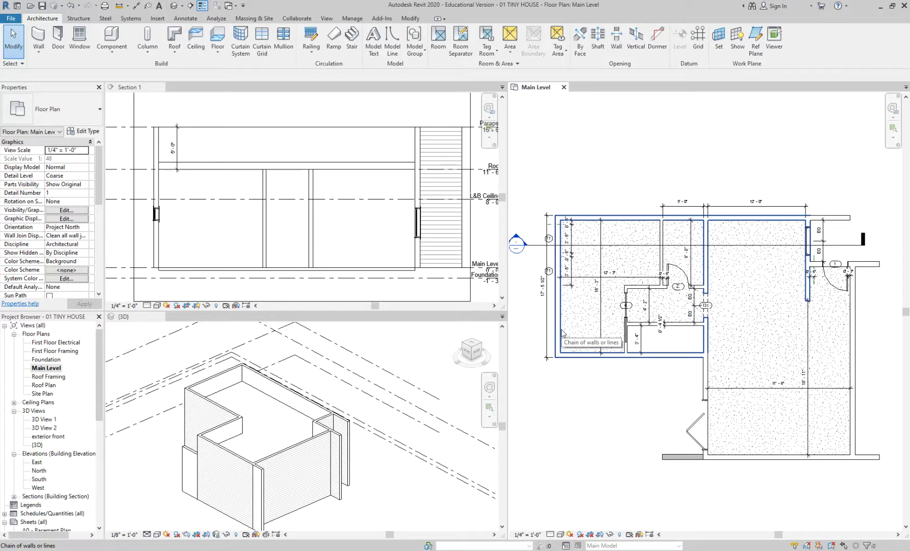
click(561, 332)
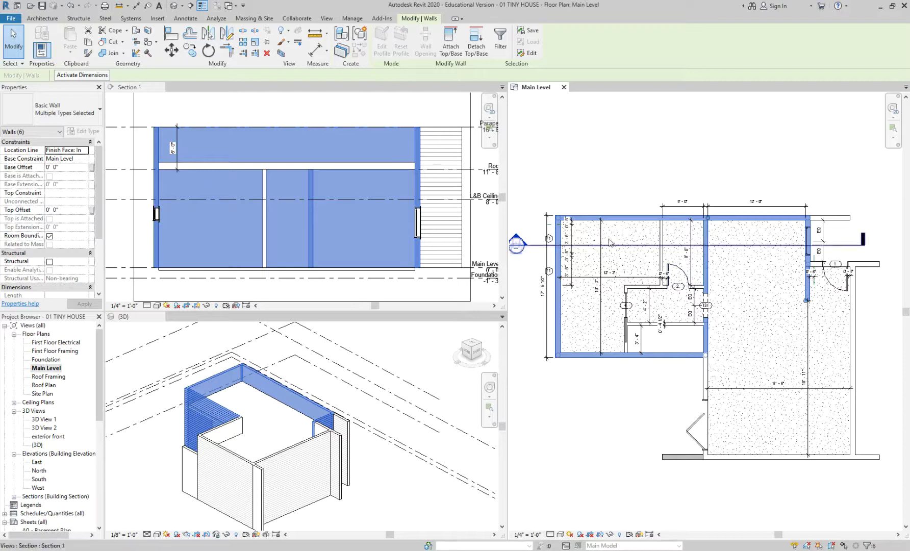
click(613, 182)
Examine the types and constraints of the north wall, the recessed east window wall and the interior partition adjoining it
click(571, 218)
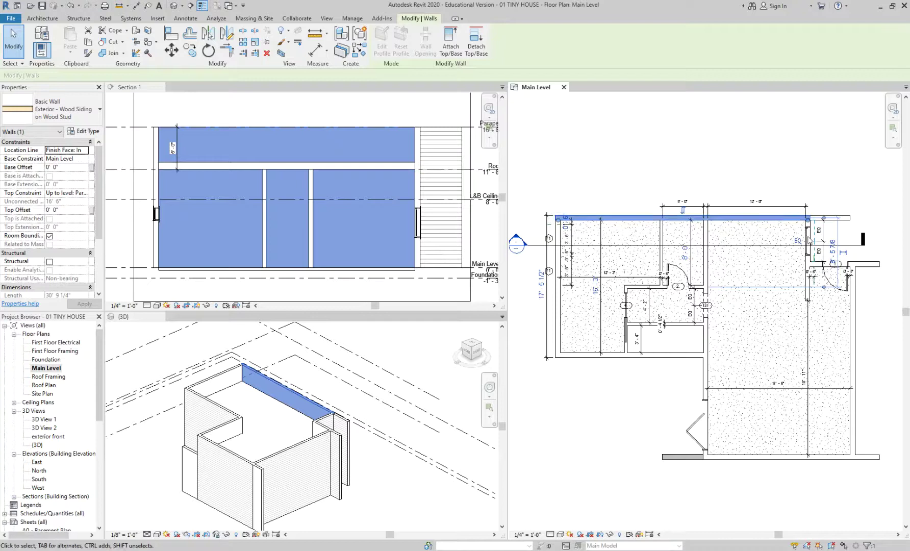
scroll(818, 238, up, 2)
click(878, 178)
click(804, 285)
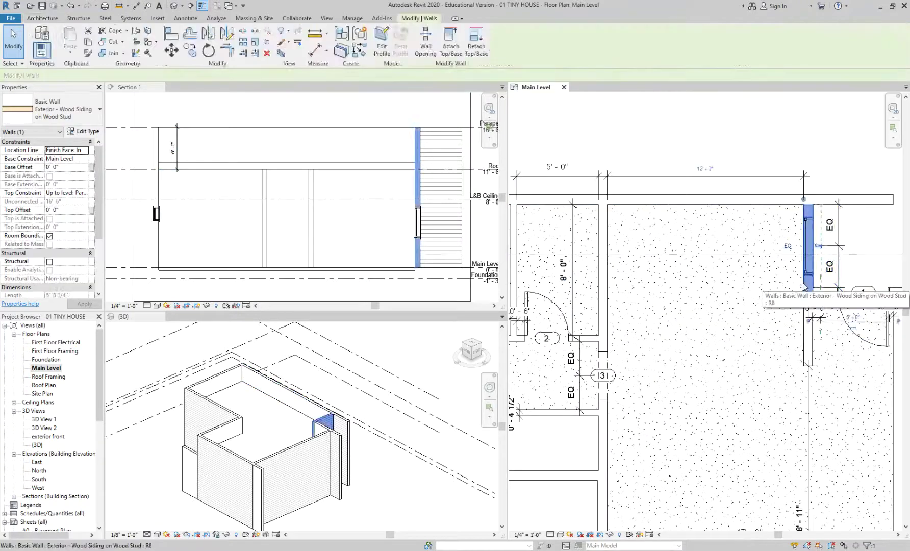
click(806, 199)
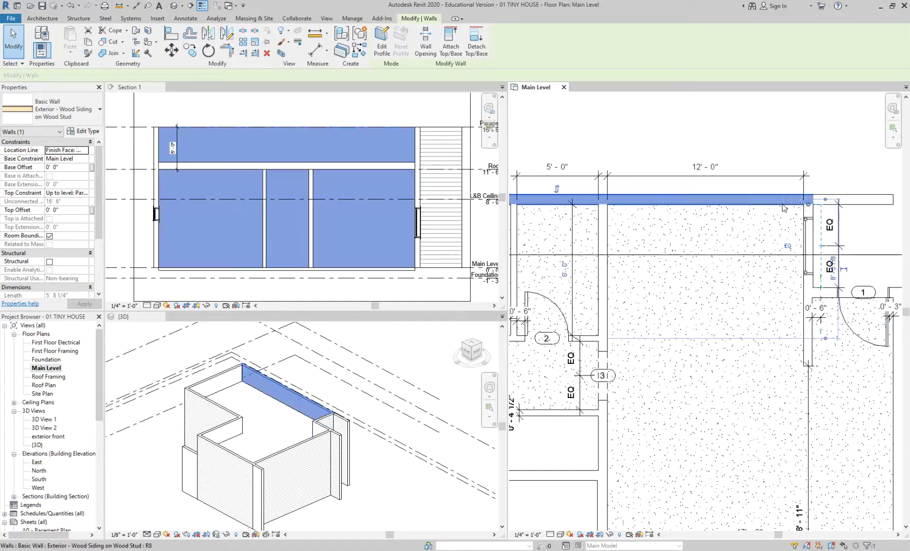
click(805, 224)
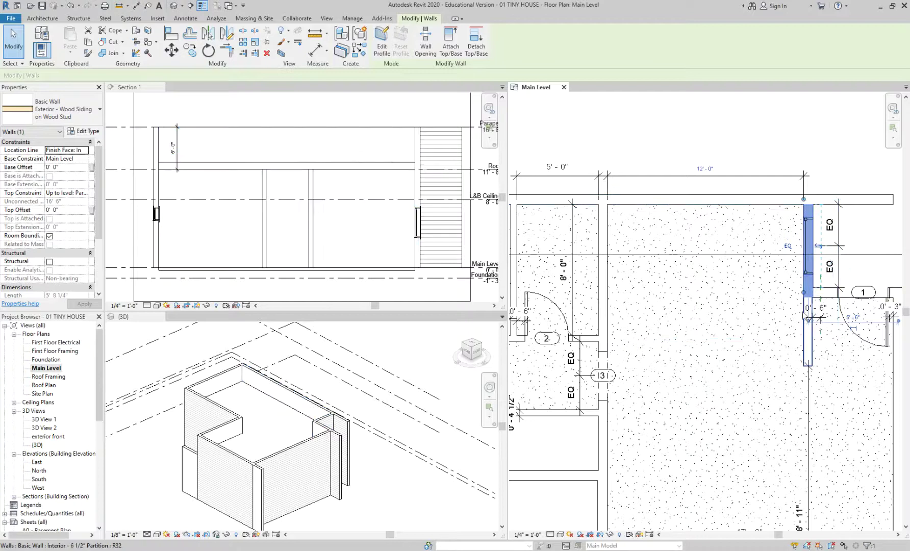
click(806, 314)
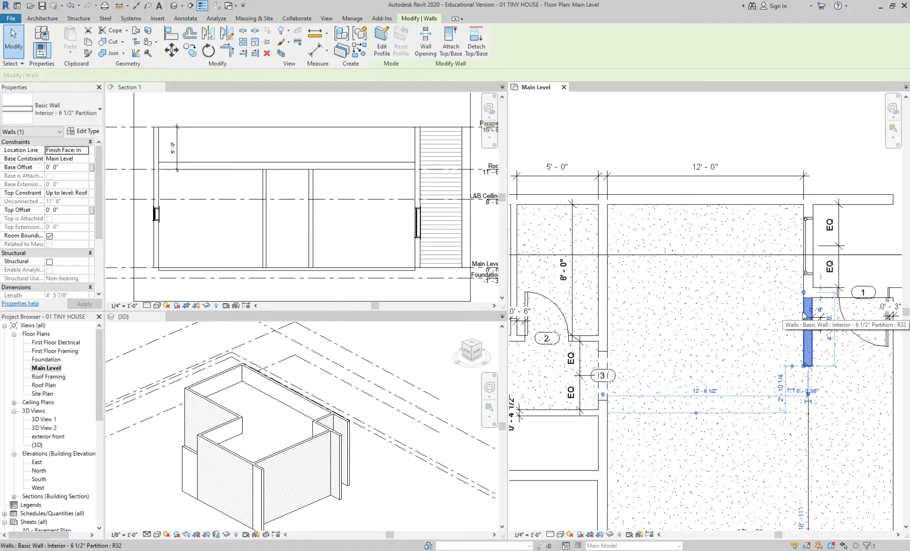
scroll(803, 313, down, 4)
click(698, 211)
Select the connected exterior wall chain from the north wall to the southwest wing wall and set its top constraint to Up to level: Parapet
middle_drag(631, 213, 643, 177)
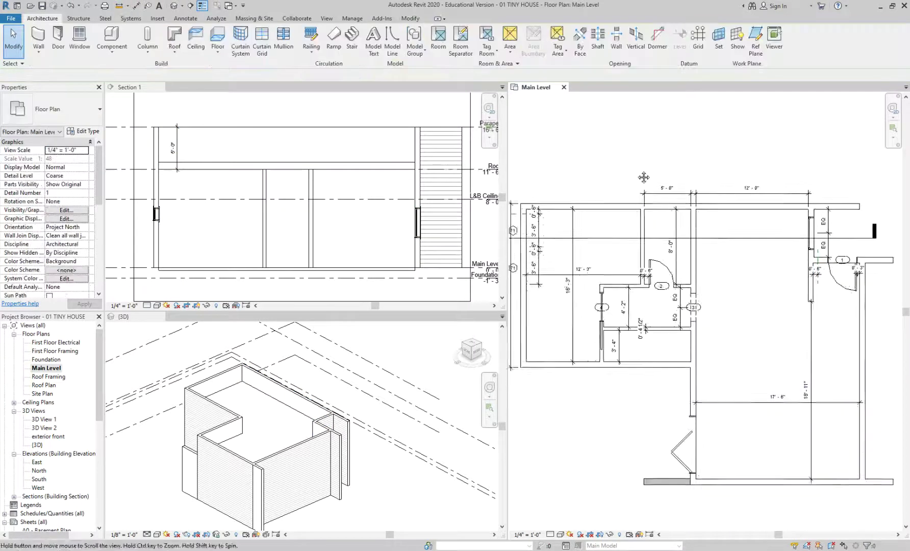
scroll(643, 175, down, 1)
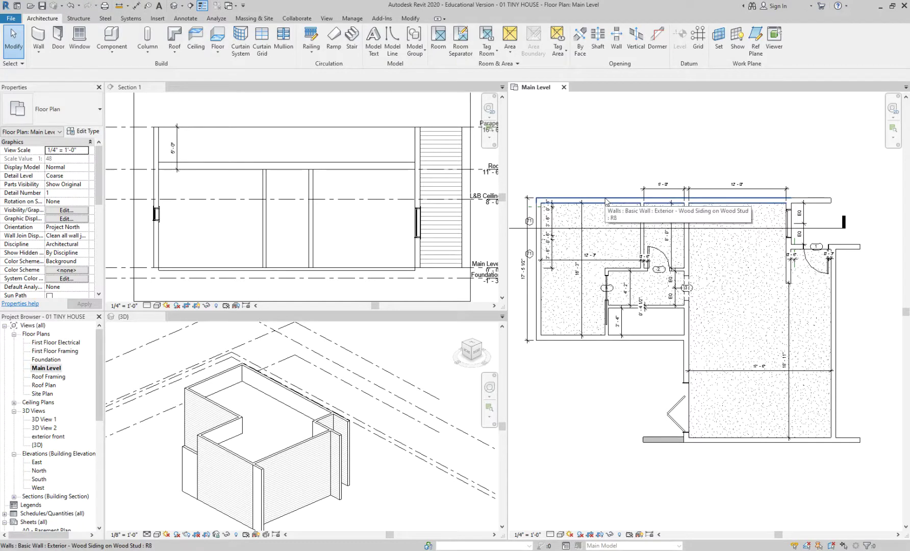
key(Tab)
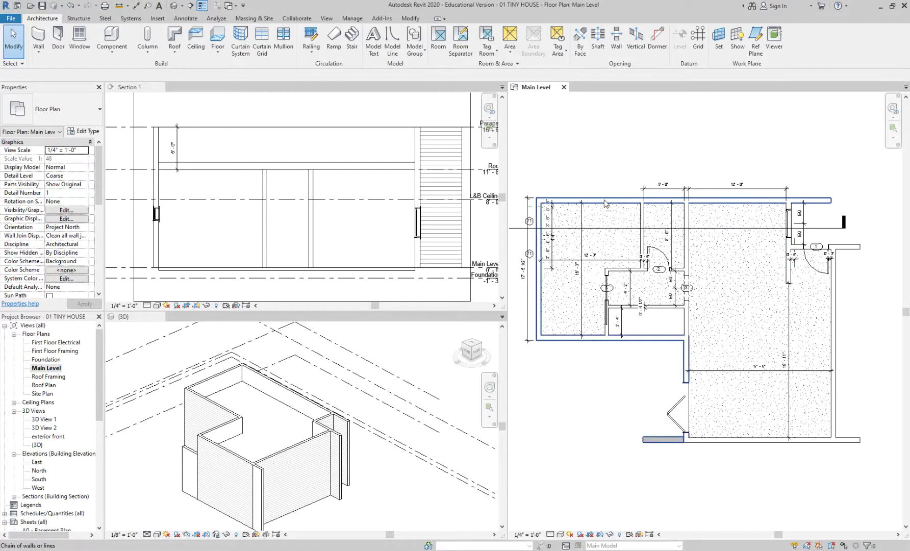
click(605, 202)
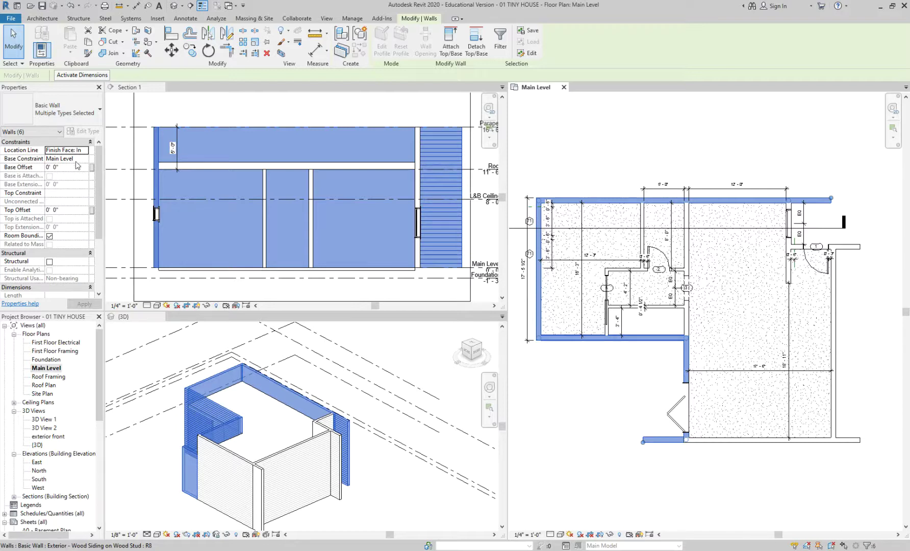
click(69, 193)
click(85, 194)
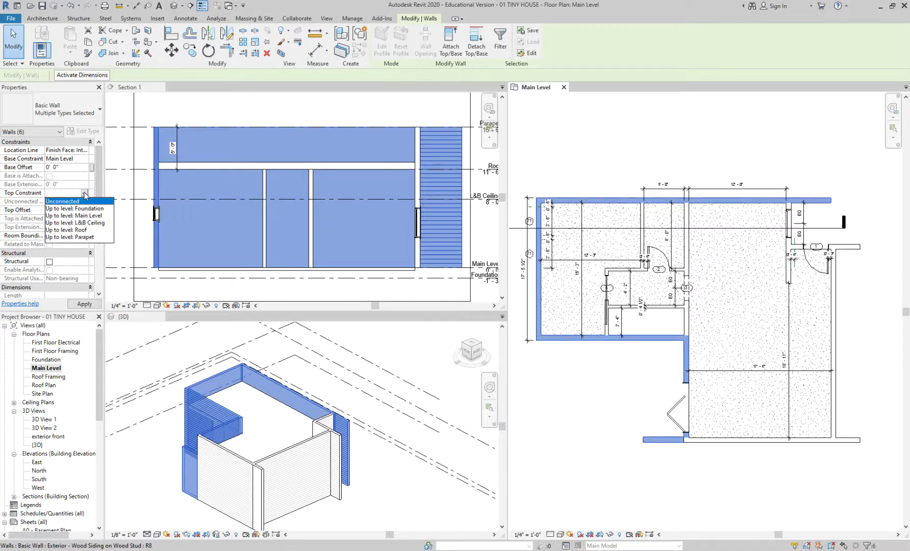
click(68, 194)
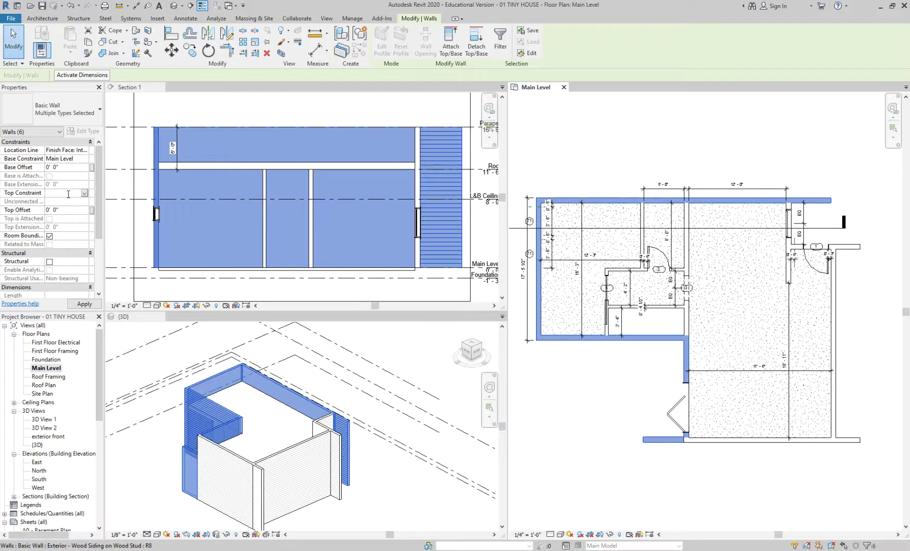
click(84, 193)
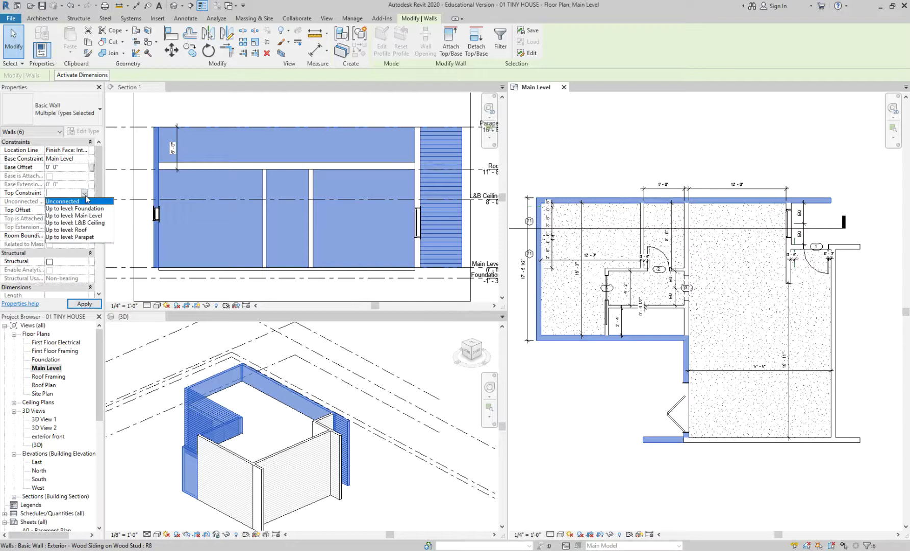
click(92, 237)
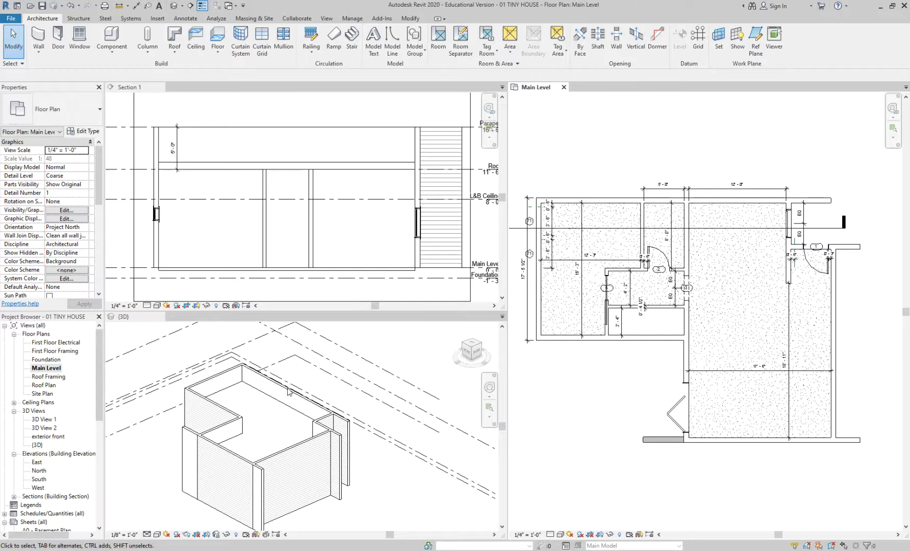
Inspect the roof's properties in the 3D view and its position between the walls in Section 1
click(253, 396)
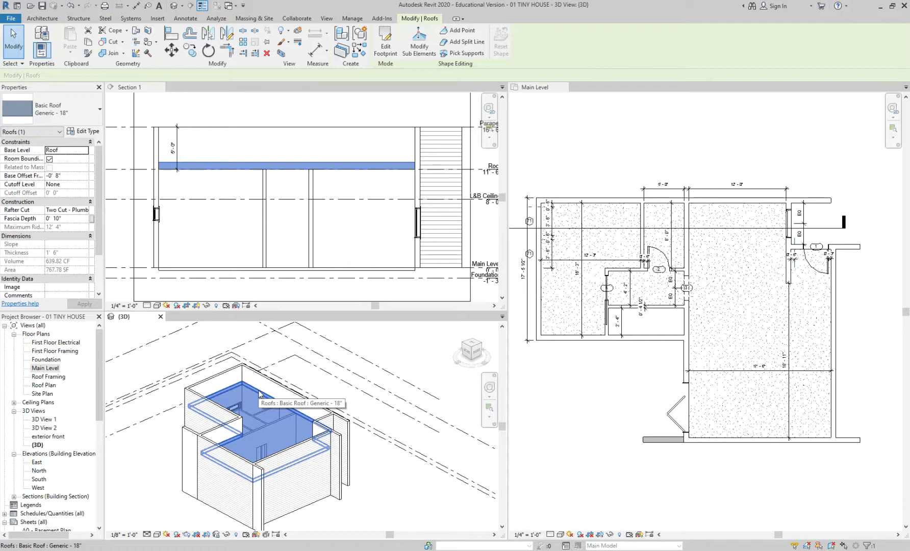
click(575, 141)
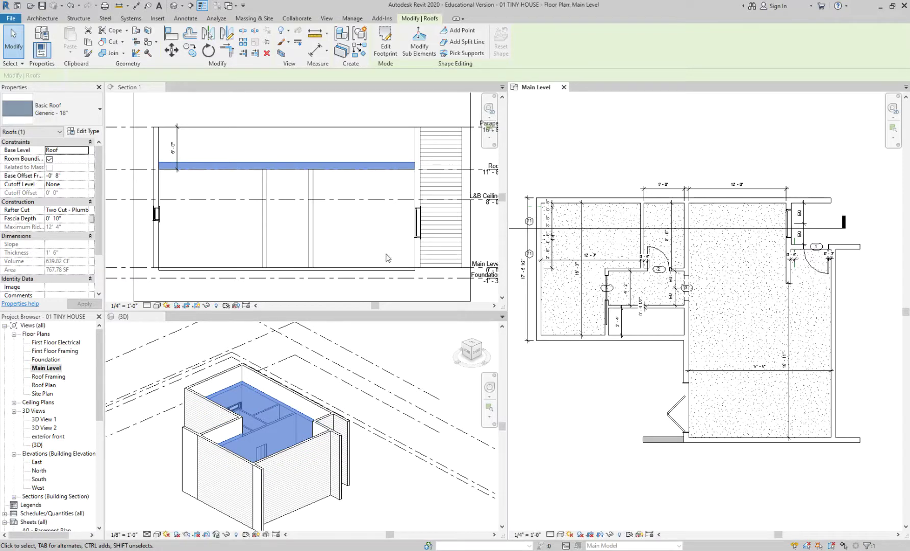
click(378, 272)
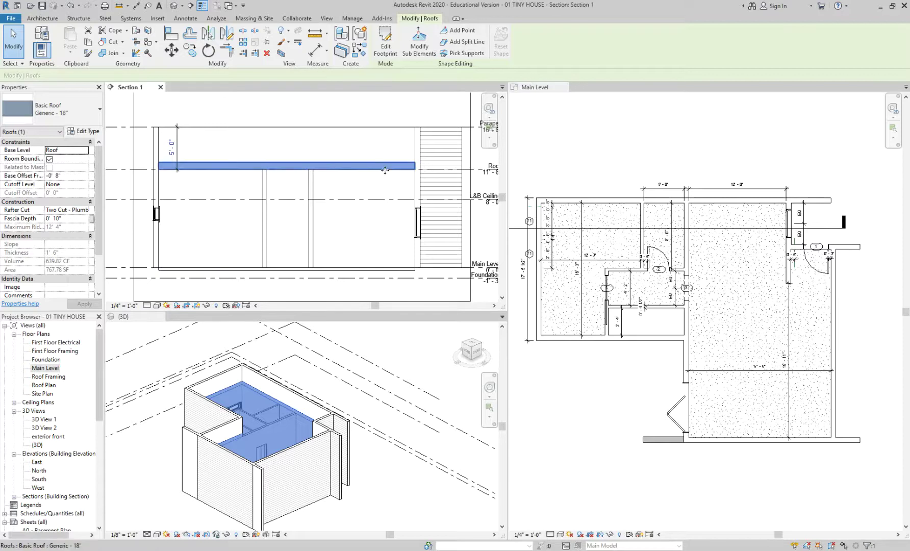
Open the concrete floor slab's boundary sketch through the Roof Plan view, inspect its north boundary line, and close the Roof Plan view
click(404, 270)
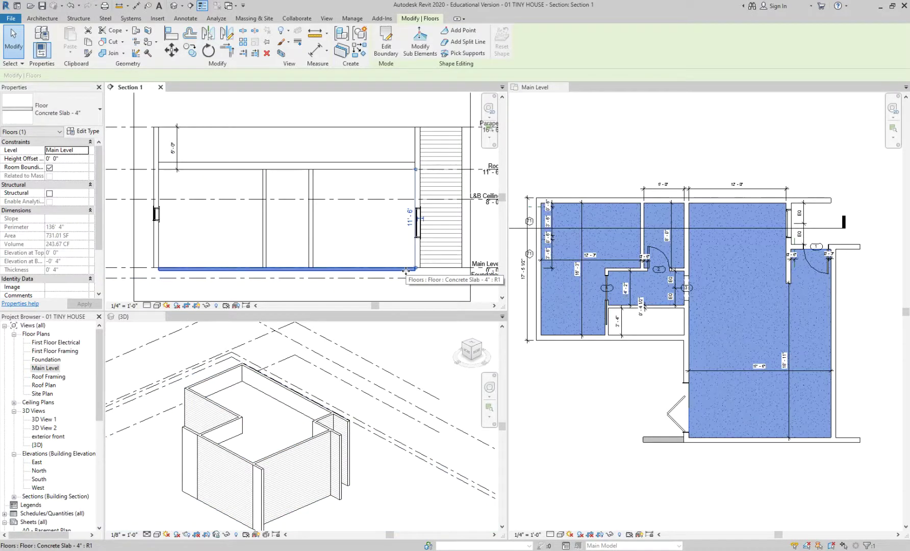
click(386, 49)
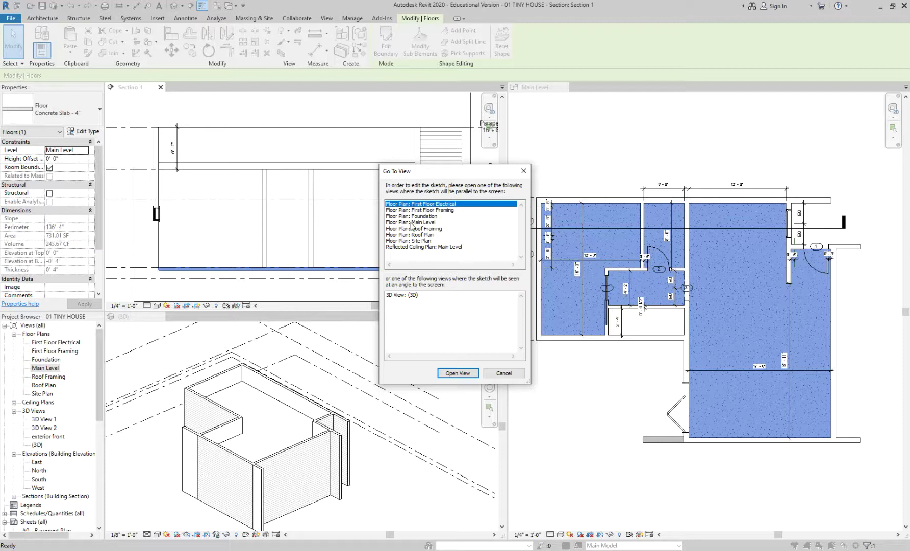
click(428, 234)
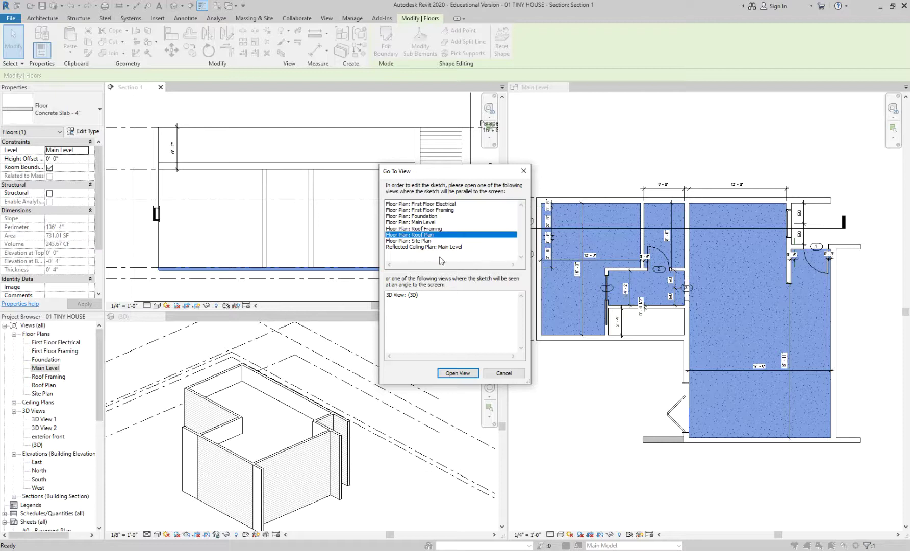
click(456, 373)
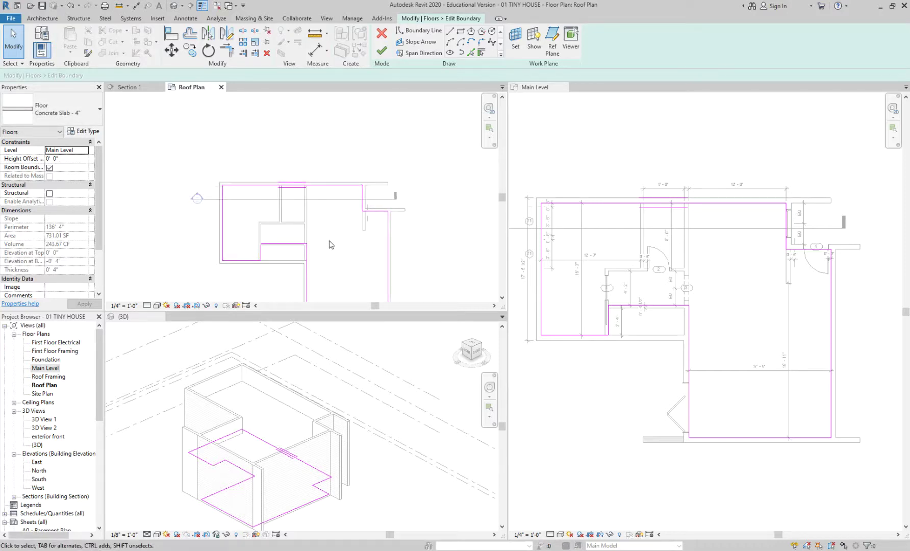
click(615, 206)
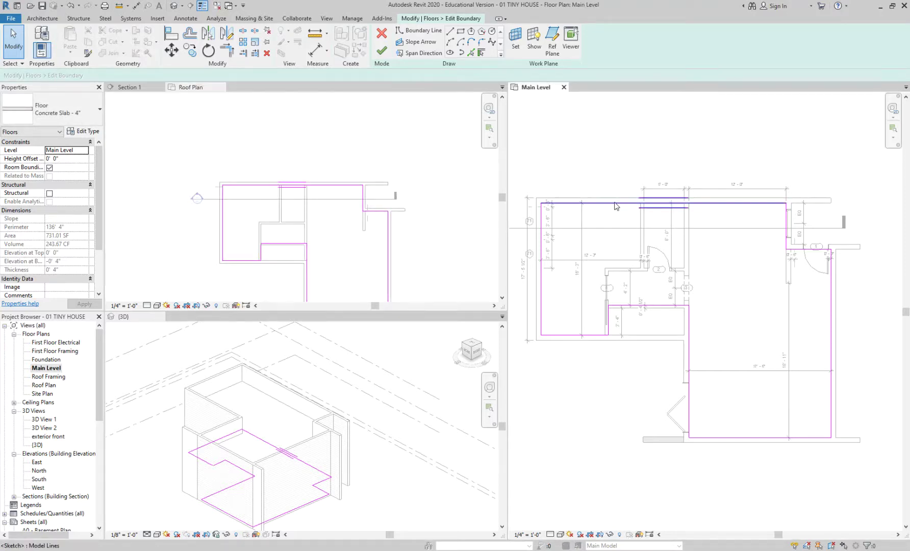
click(615, 207)
click(329, 142)
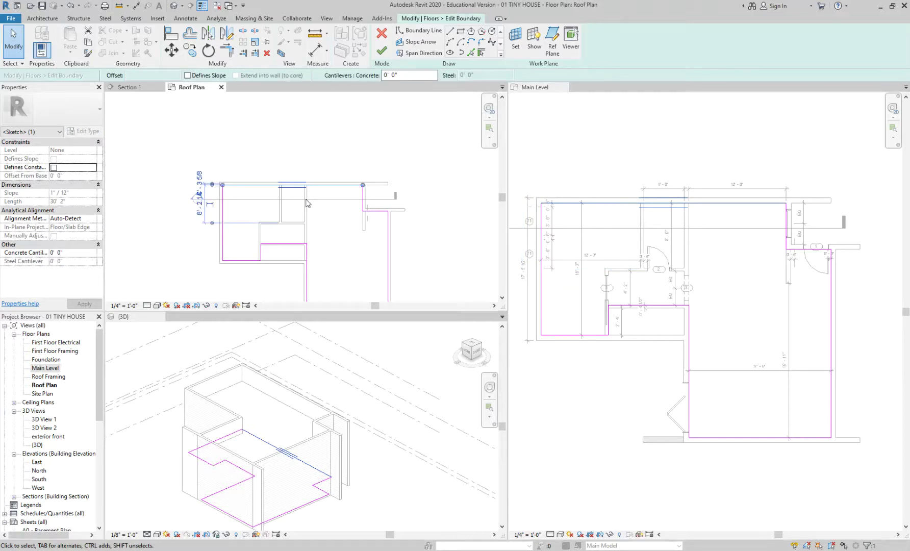
click(221, 87)
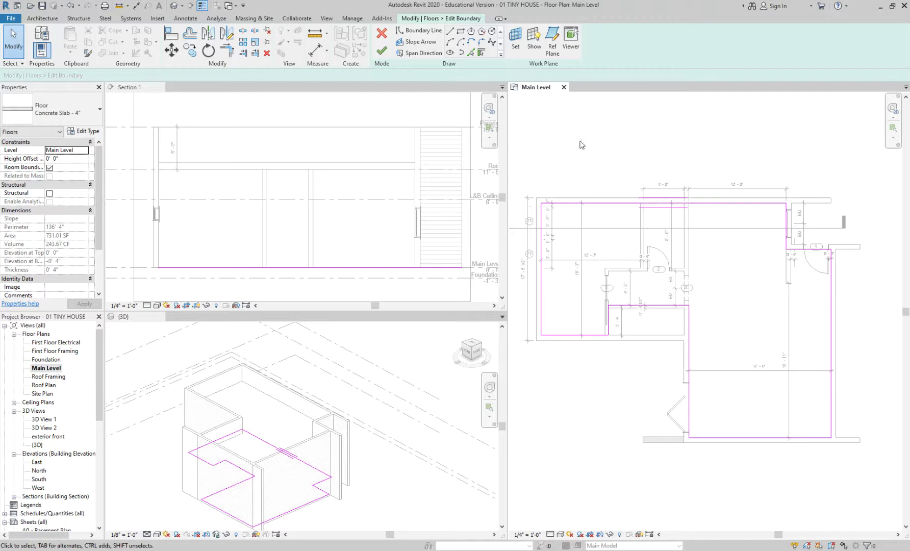
Review the Edit Boundary tools, then finish the floor boundary sketch and deselect the slab
click(42, 18)
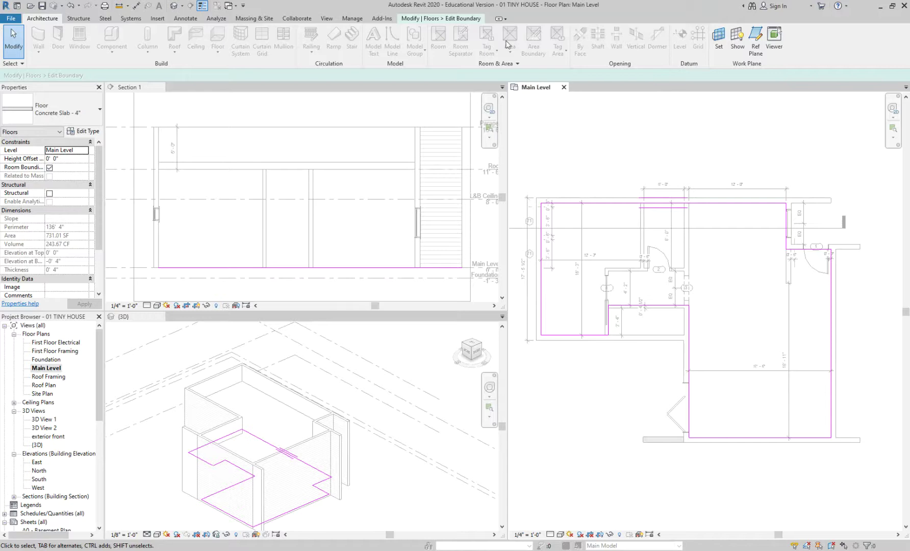
click(452, 21)
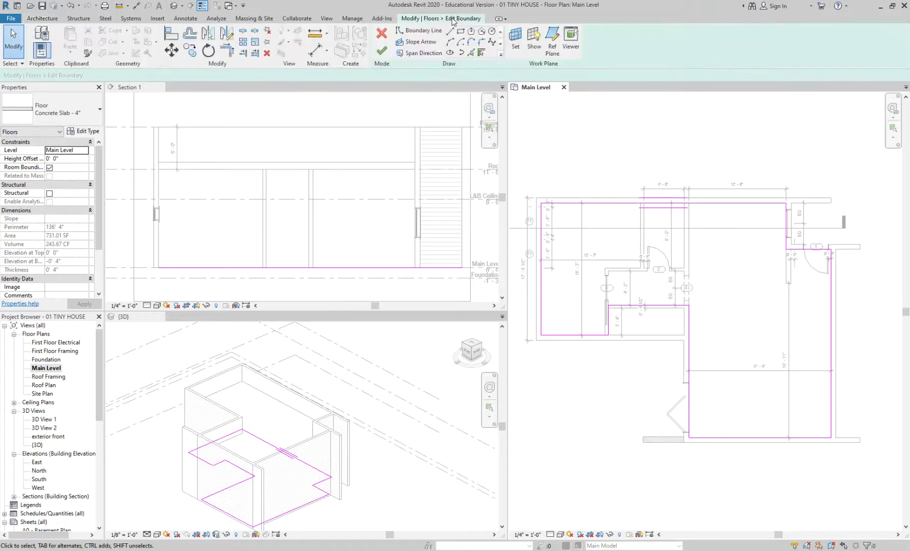
click(382, 50)
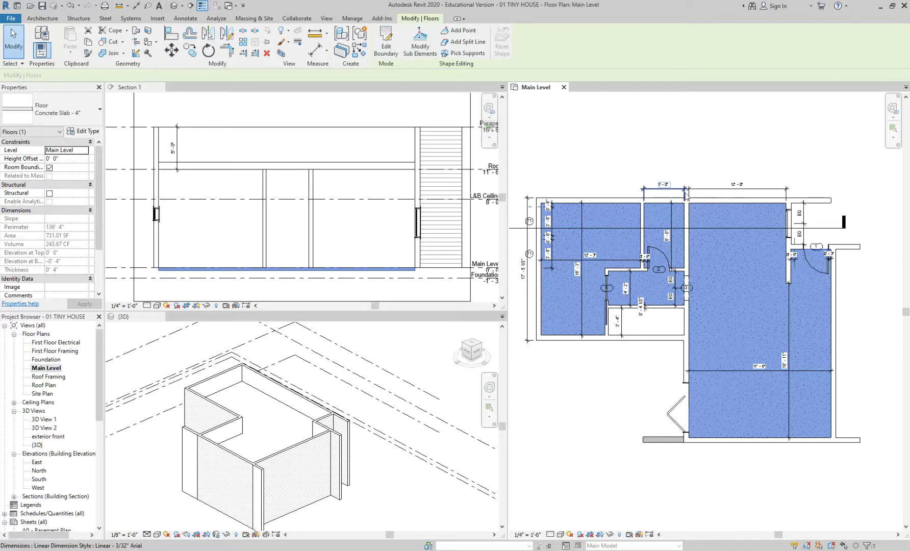
click(666, 157)
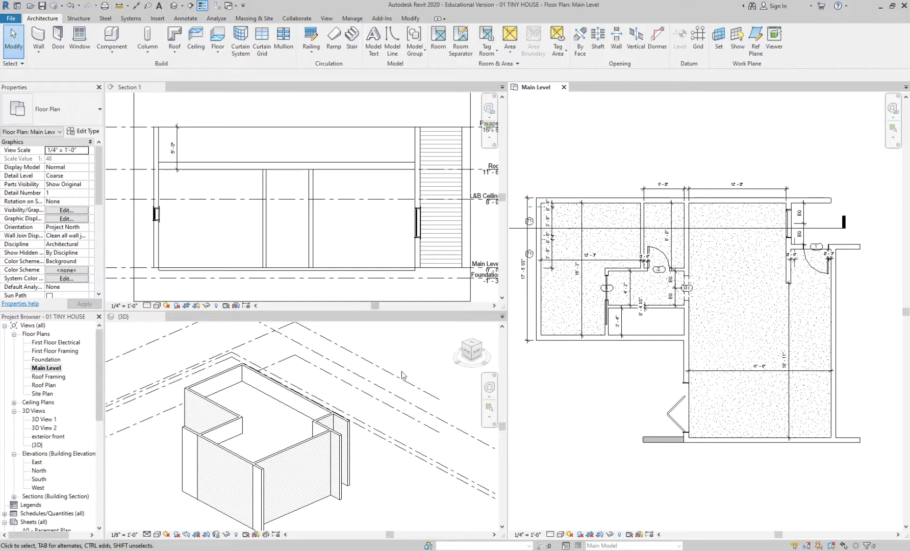
Switch to the assignment page in Chrome and highlight the objectives on sketching floor, ceiling and roof boundaries and inserting a section view
click(364, 503)
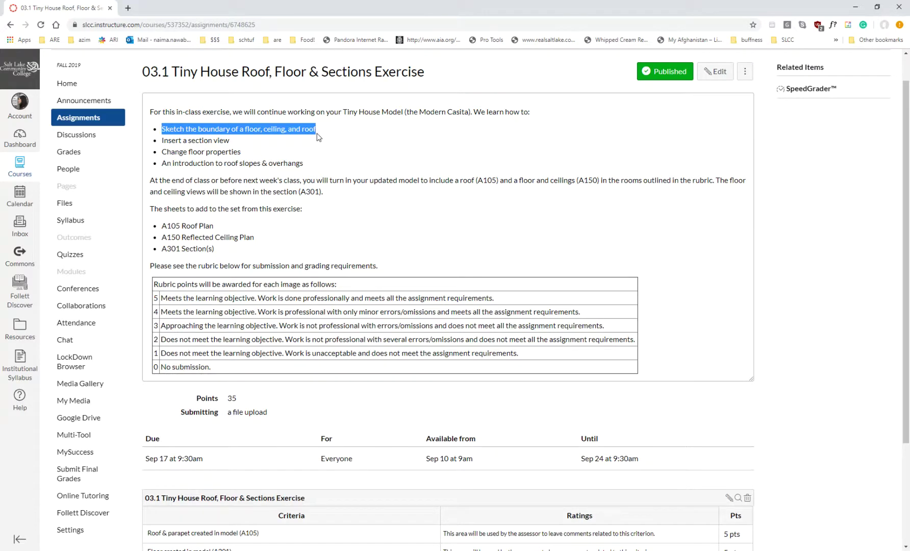
click(206, 128)
drag(162, 128, 222, 140)
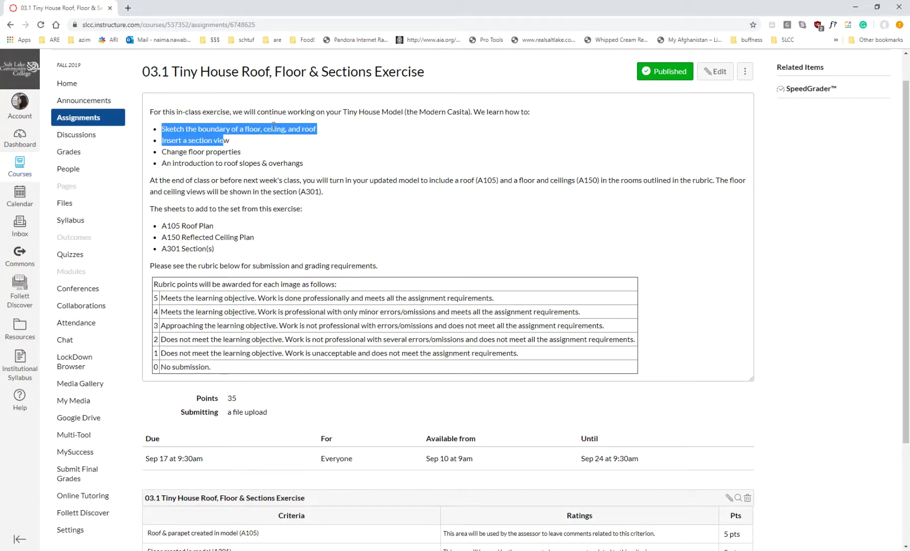
Highlight the objective "Insert a section view" on the assignment page, then switch to Revit and open the Section 1 view
click(251, 129)
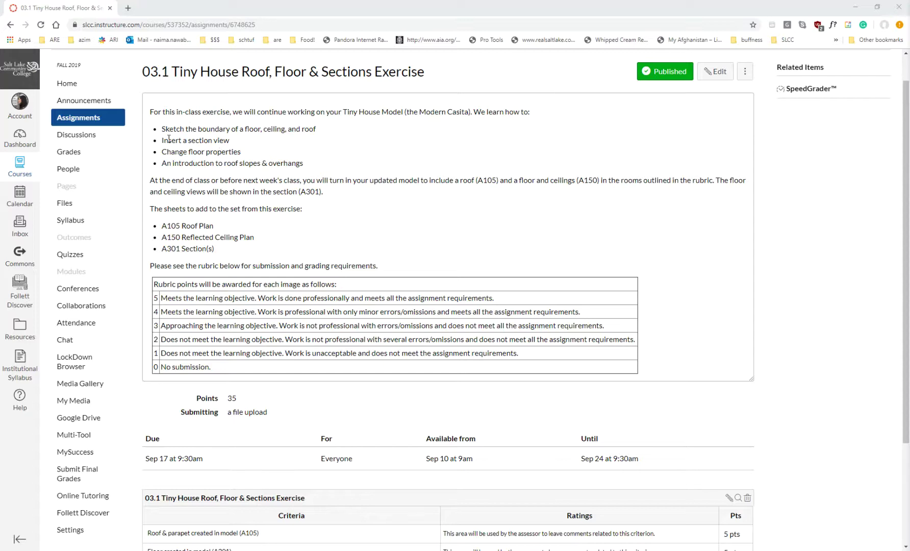
drag(161, 141, 208, 143)
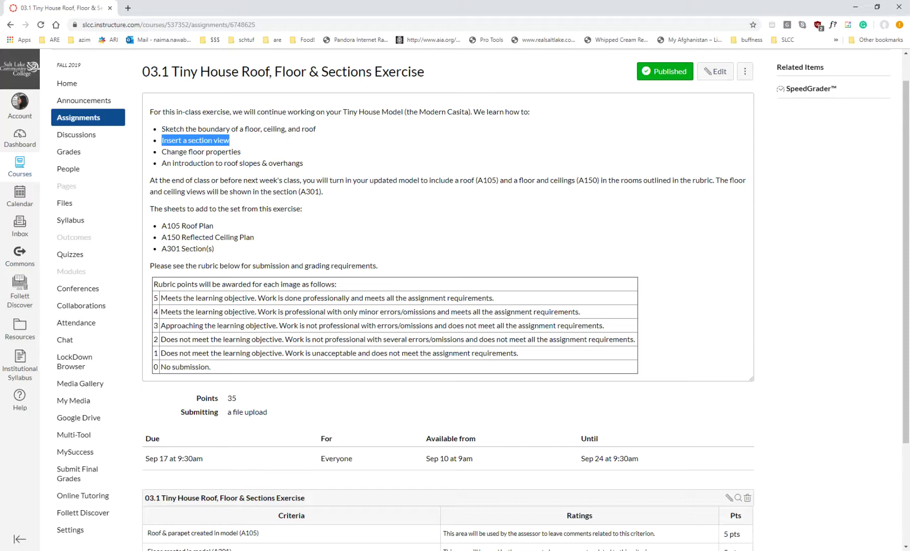
key(alt+Tab)
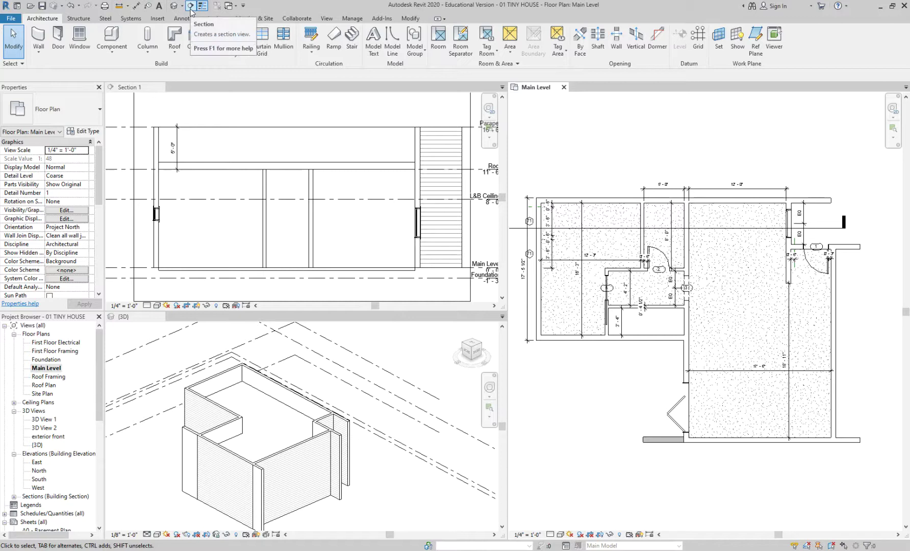
click(323, 19)
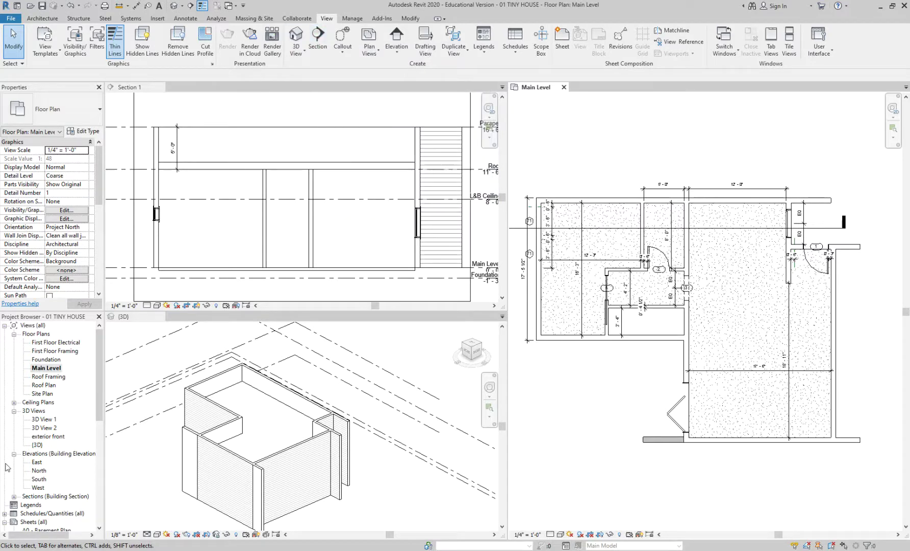
scroll(81, 435, down, 3)
click(41, 437)
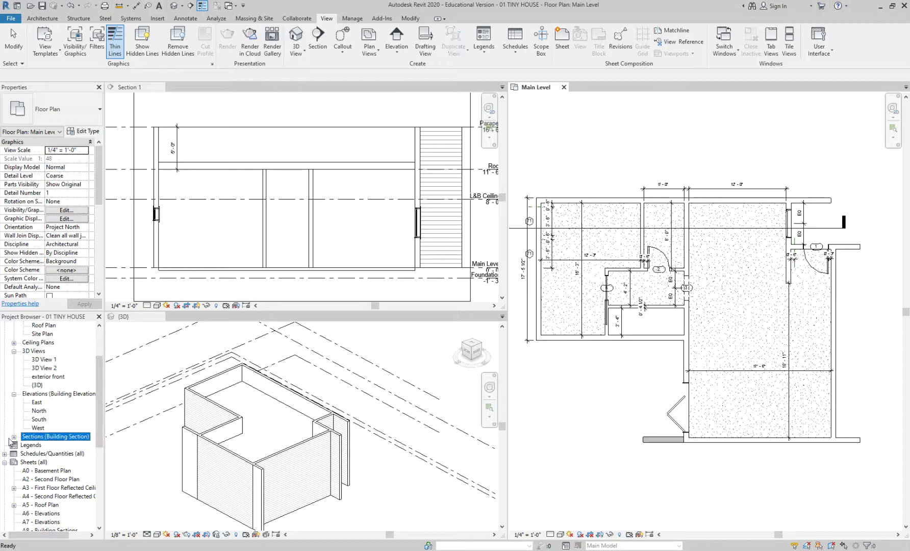
click(14, 436)
double_click(34, 445)
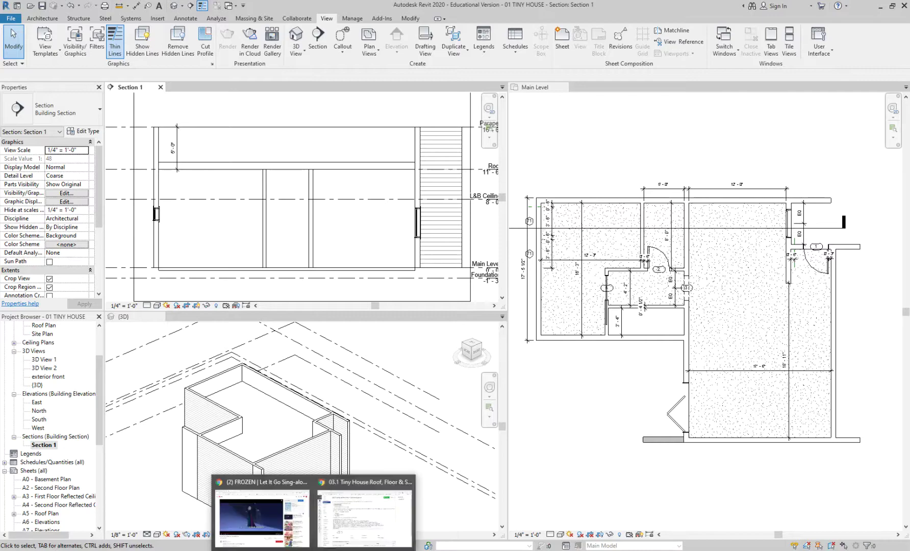
Switch to the assignment page in Chrome and highlight the A301 Section(s) and A105 Roof Plan entries in the list of sheets to add
click(352, 533)
scroll(429, 290, down, 1)
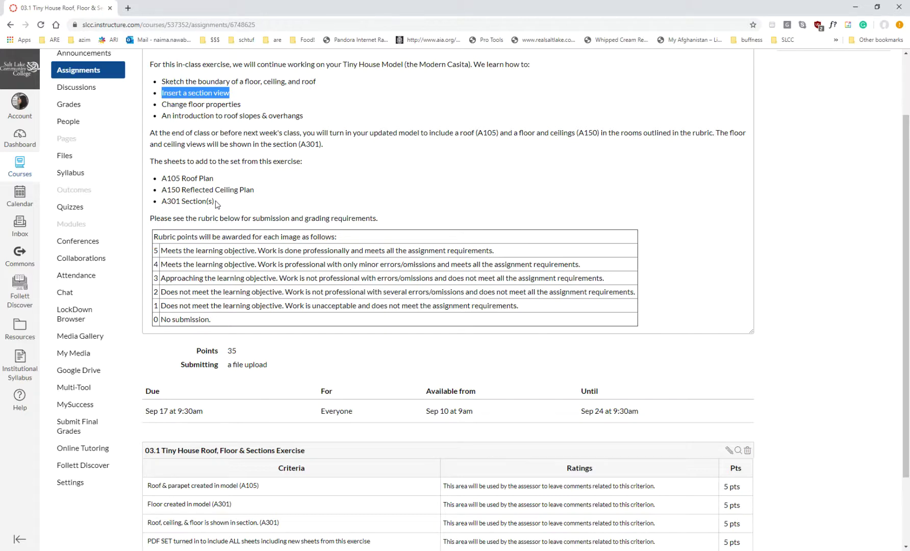
drag(214, 202, 162, 206)
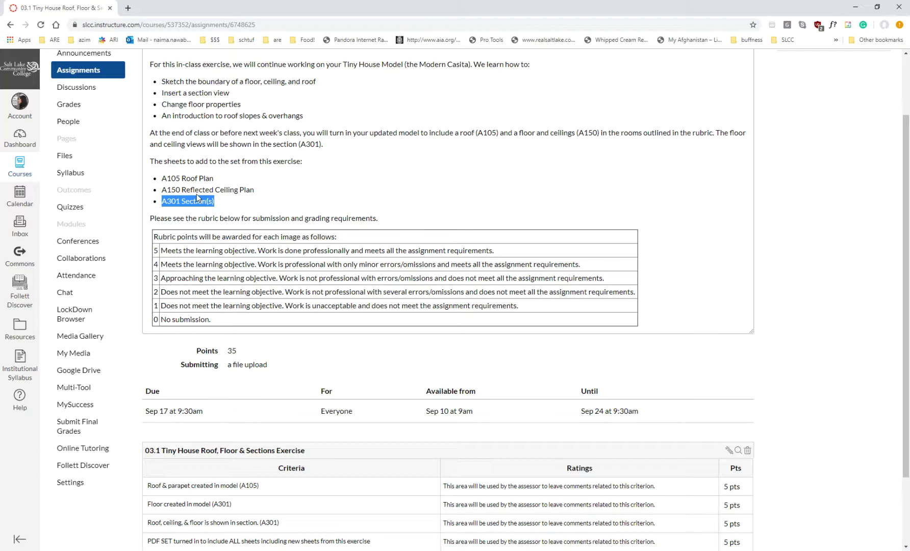
click(196, 161)
double_click(199, 161)
drag(161, 178, 214, 178)
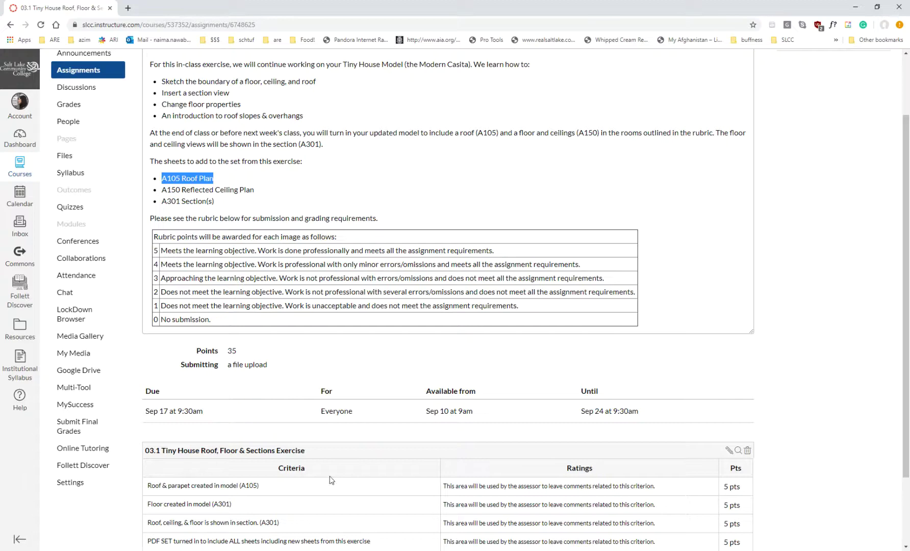
Switch to Revit and open the Roof Plan floor plan view beside the Main Level view
click(265, 550)
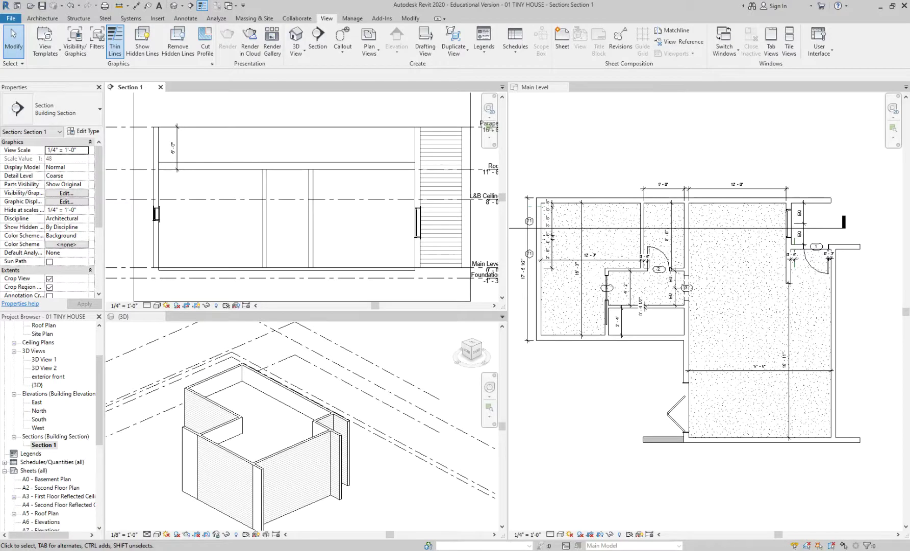
click(552, 152)
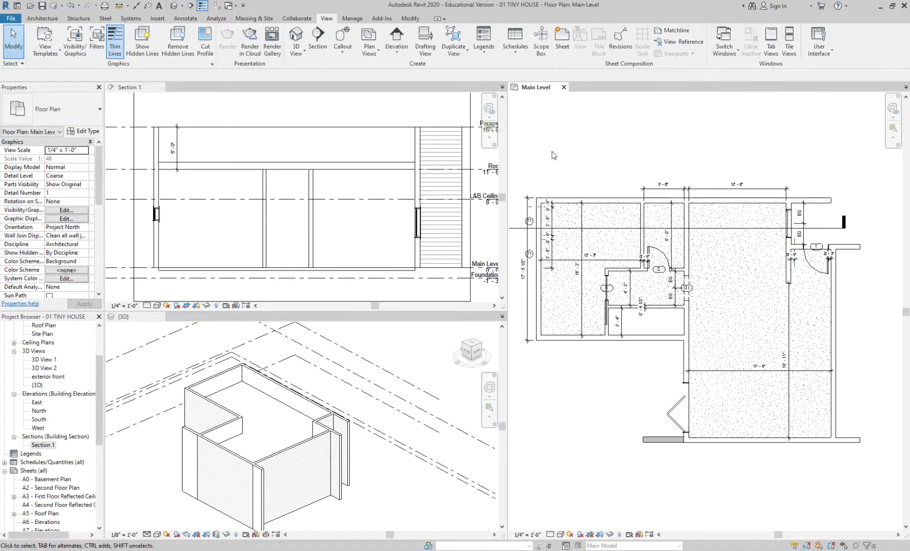
scroll(51, 352, up, 1)
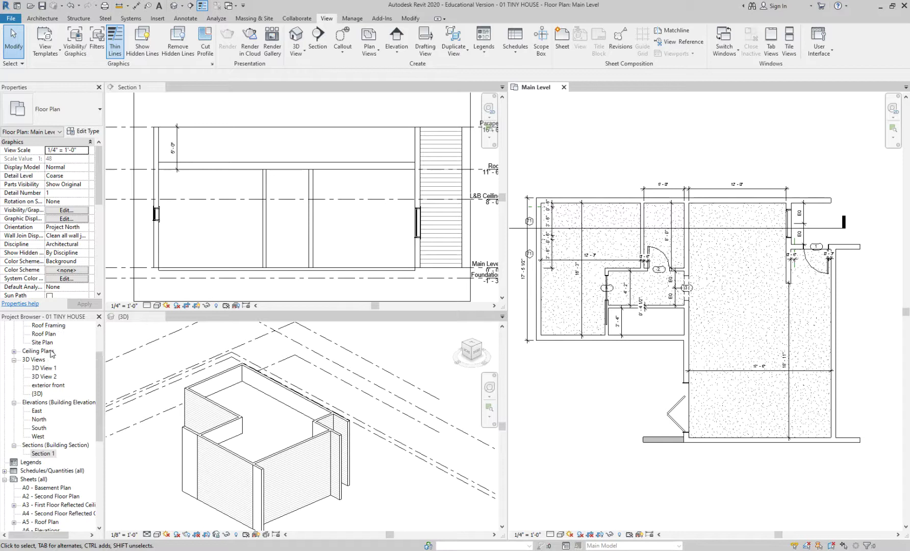
double_click(50, 335)
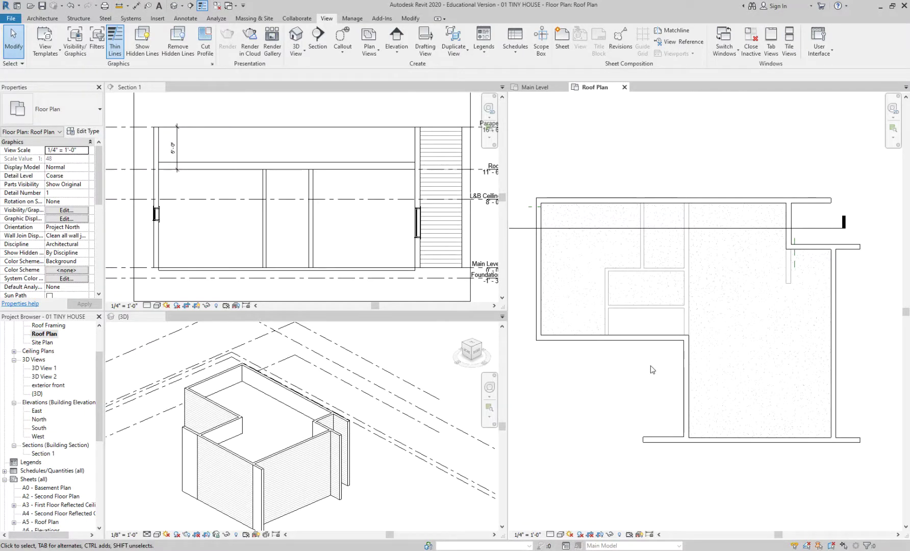
middle_drag(623, 373, 641, 358)
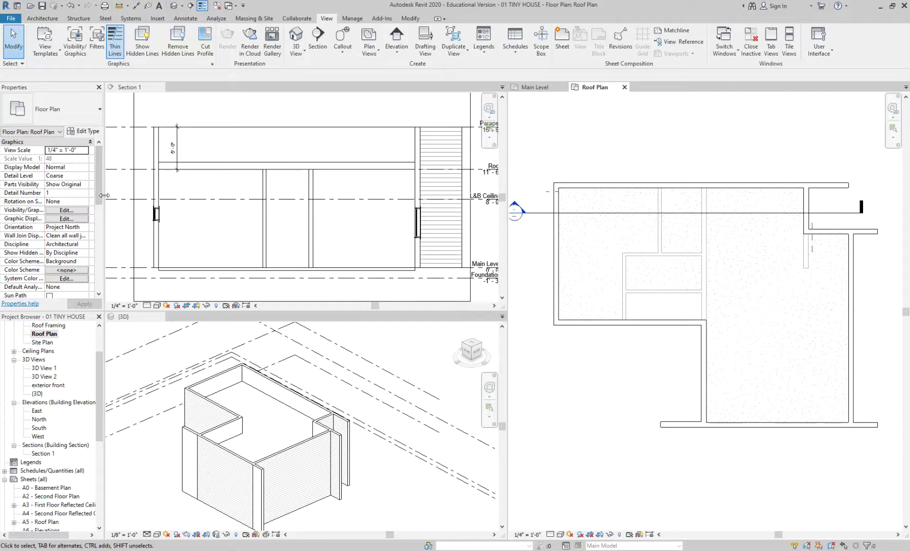
Turn off the Roof Plan view's underlay by setting its base level to None
scroll(100, 212, down, 1)
scroll(100, 212, down, 3)
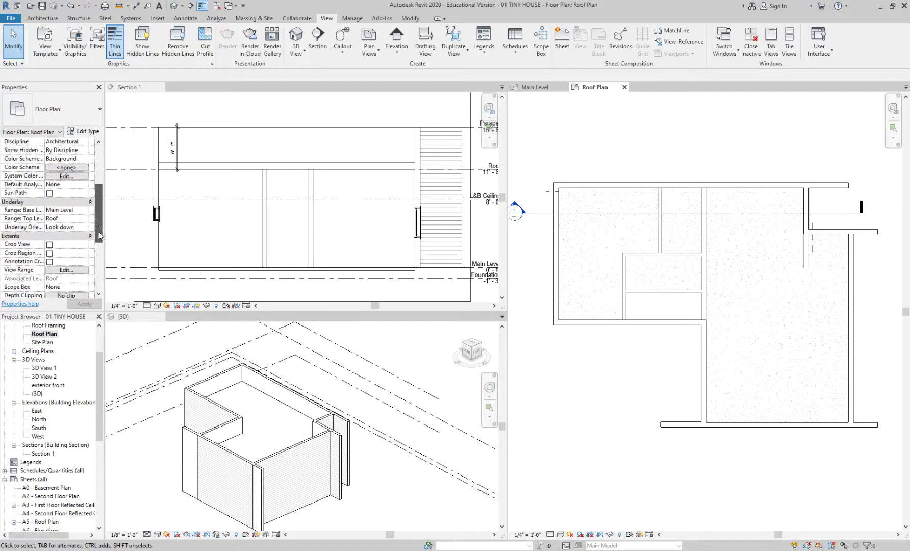
click(84, 209)
click(71, 218)
click(84, 304)
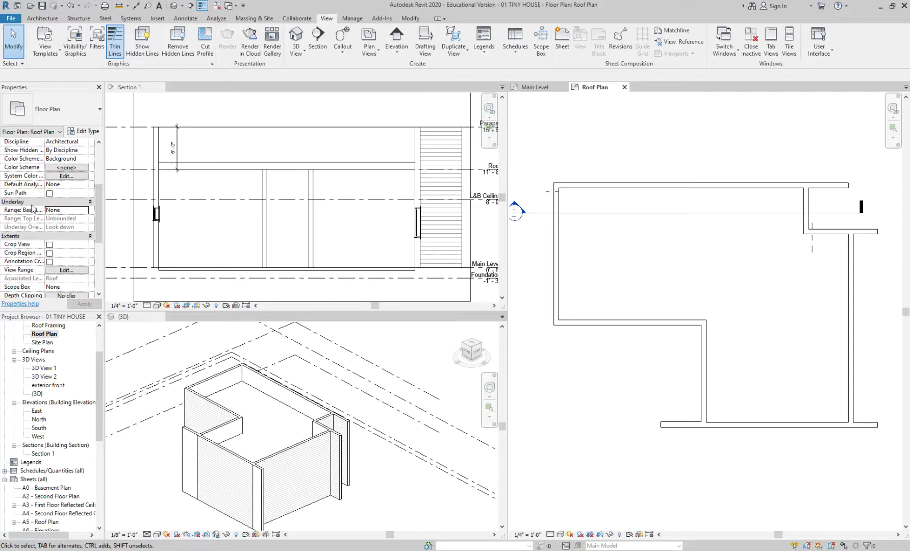
Restore the Roof Plan view's underlay by setting its base level to Main Level
click(62, 211)
click(84, 211)
click(72, 232)
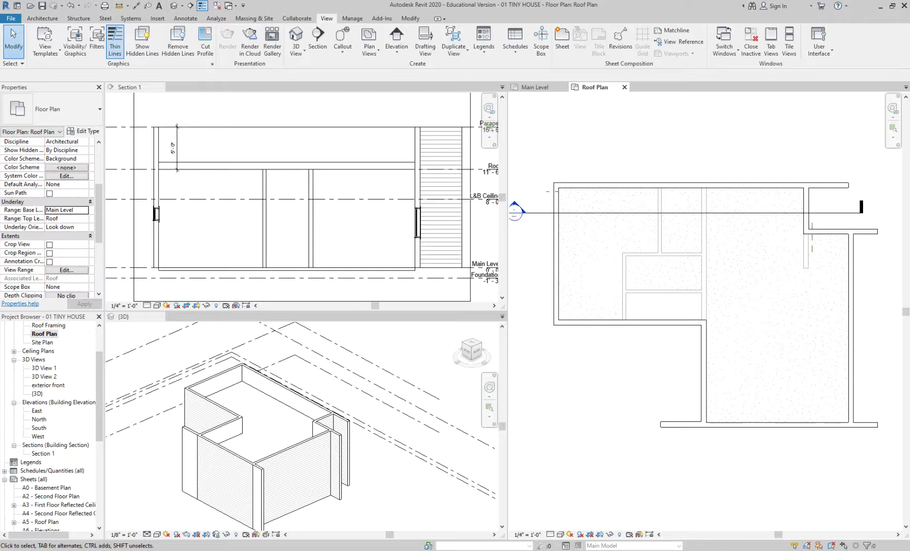
Switch to the assignment page in Chrome and highlight the A150 Reflected Ceiling Plan and A301 Section(s) sheet entries
mouse_move(337, 547)
click(364, 532)
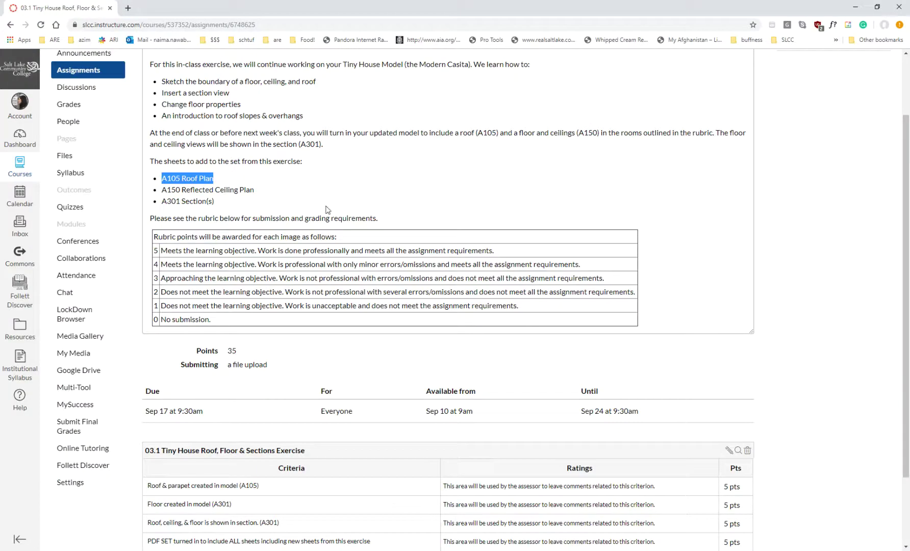
drag(254, 189, 229, 190)
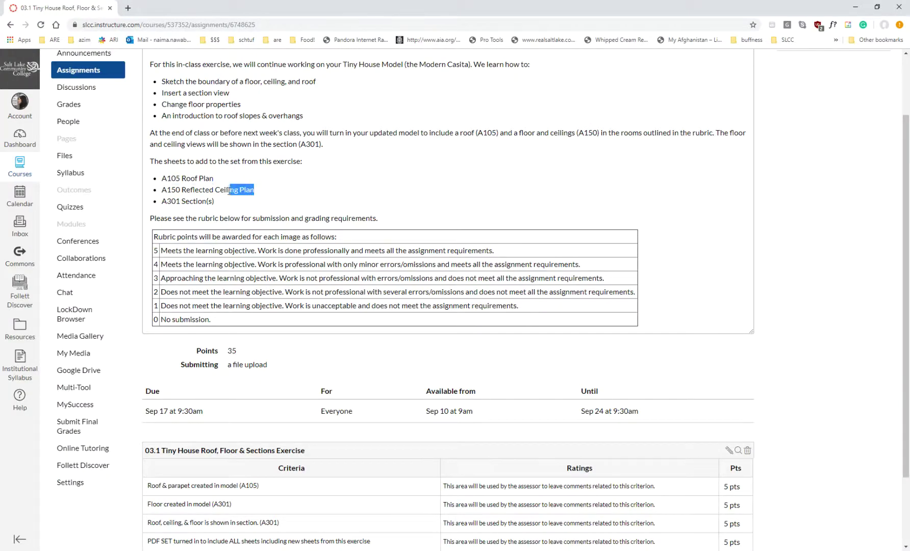
click(220, 178)
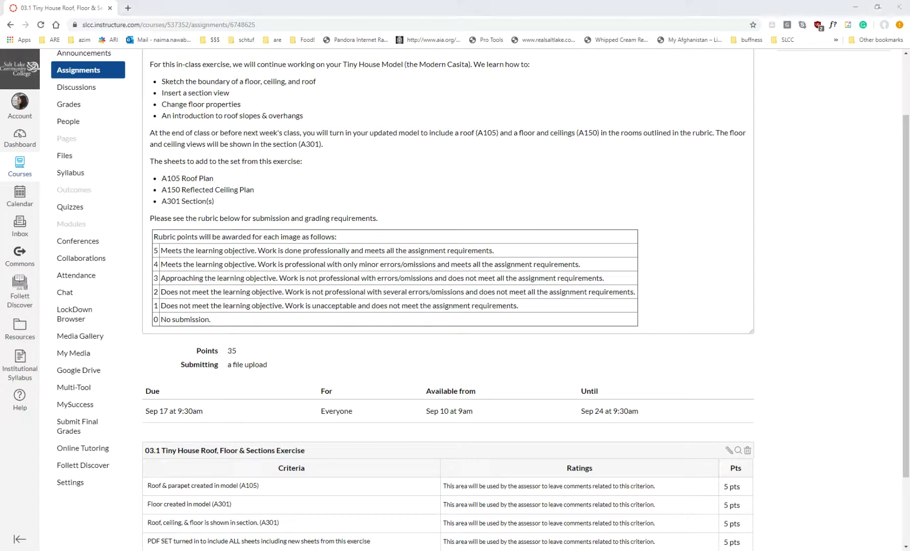
click(371, 548)
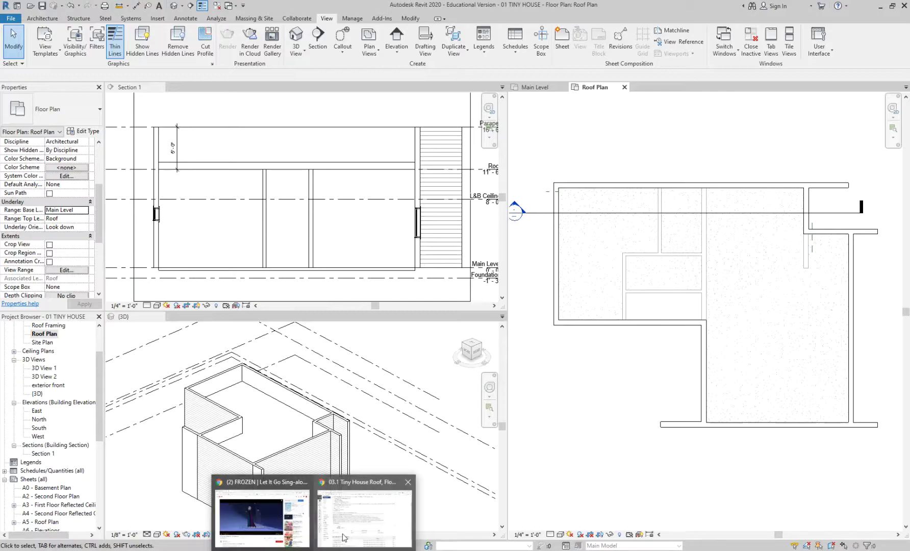
click(342, 533)
drag(215, 202, 161, 202)
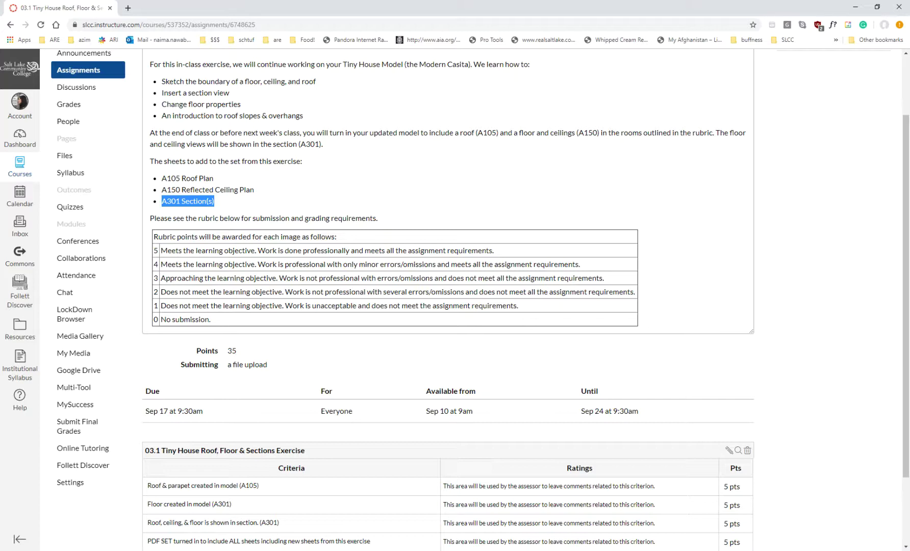
Switch to Revit and look through the project's existing sheets, from A0 - Basement Plan to S3 - Roof Framing
key(alt+Tab)
drag(97, 406, 98, 486)
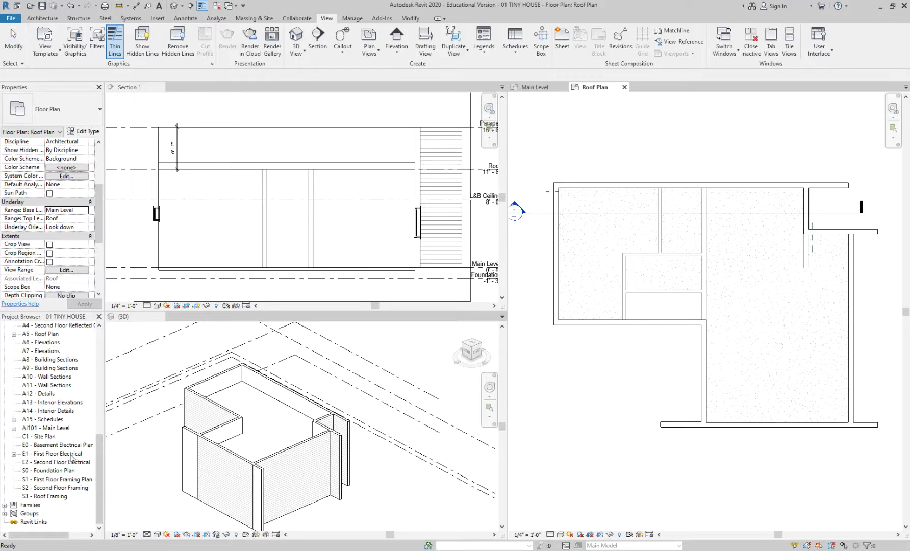
click(50, 377)
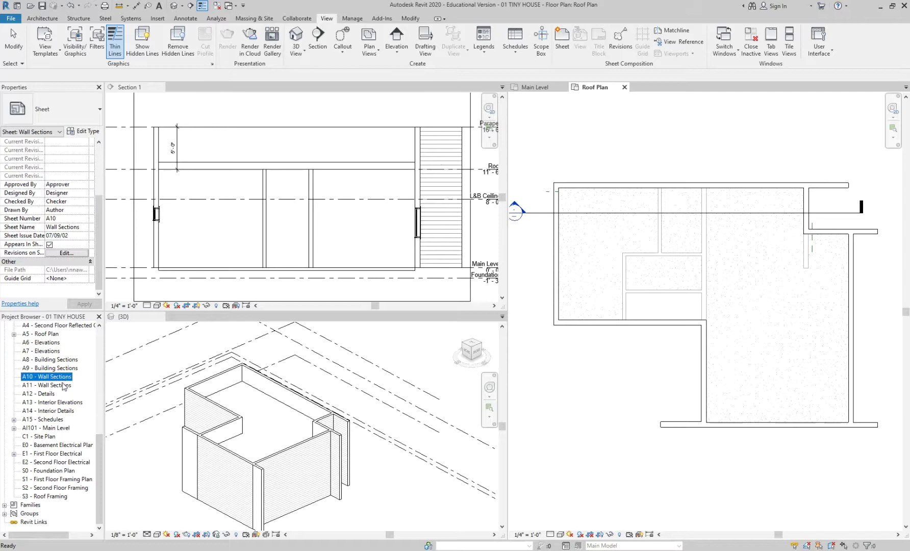
scroll(64, 388, up, 2)
scroll(64, 390, up, 1)
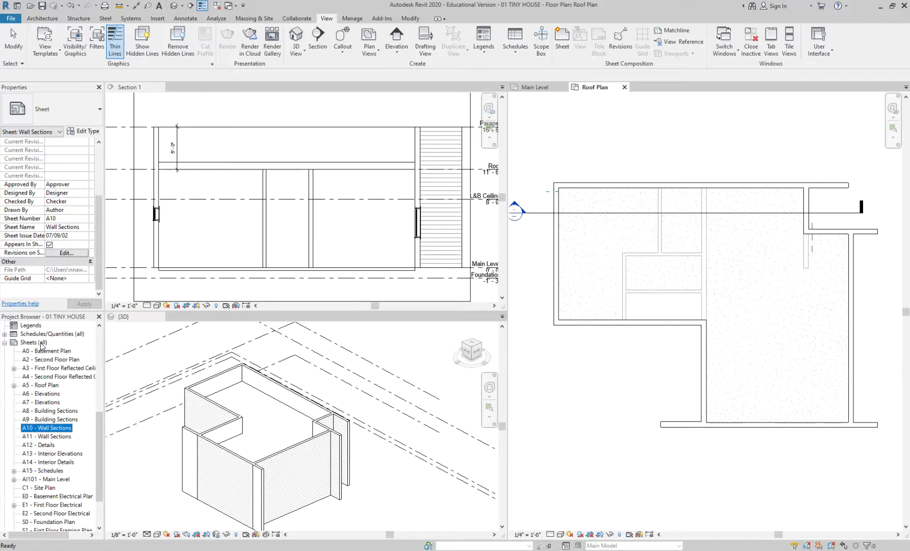
click(42, 345)
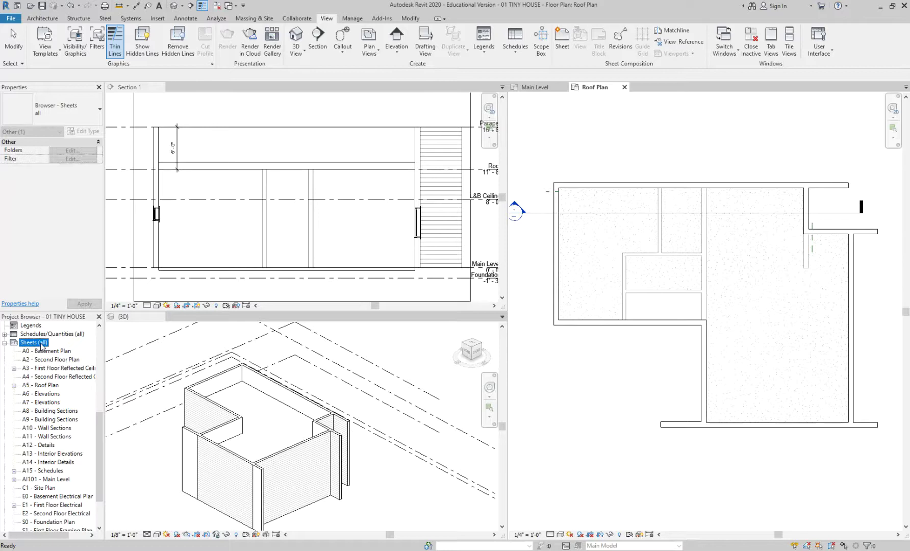
scroll(76, 434, down, 2)
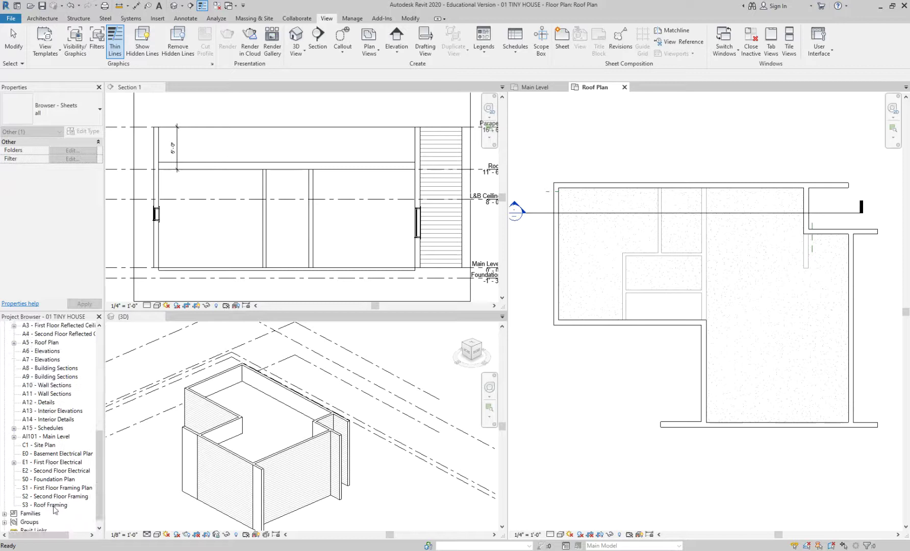
scroll(51, 449, up, 1)
scroll(45, 406, up, 2)
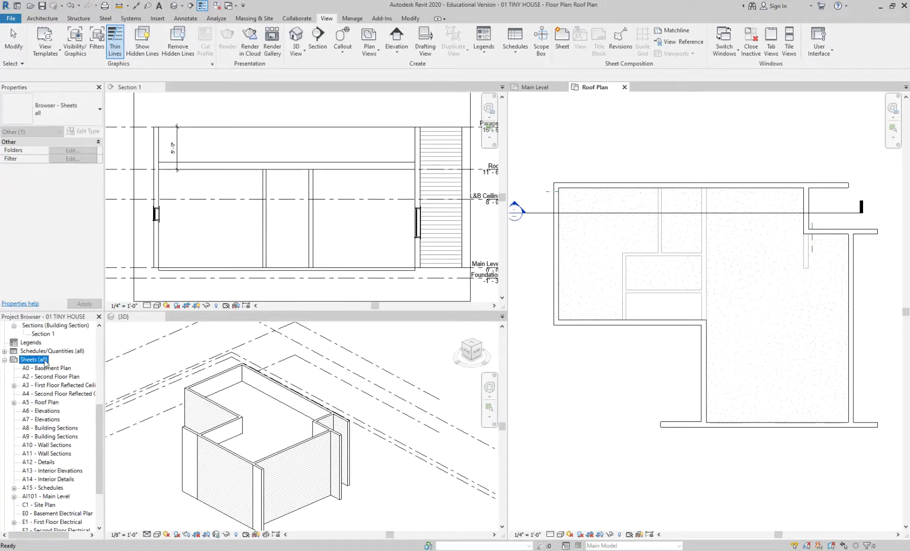
Create a new sheet with the D 22 x 34 Horizontal titleblock
right_click(25, 361)
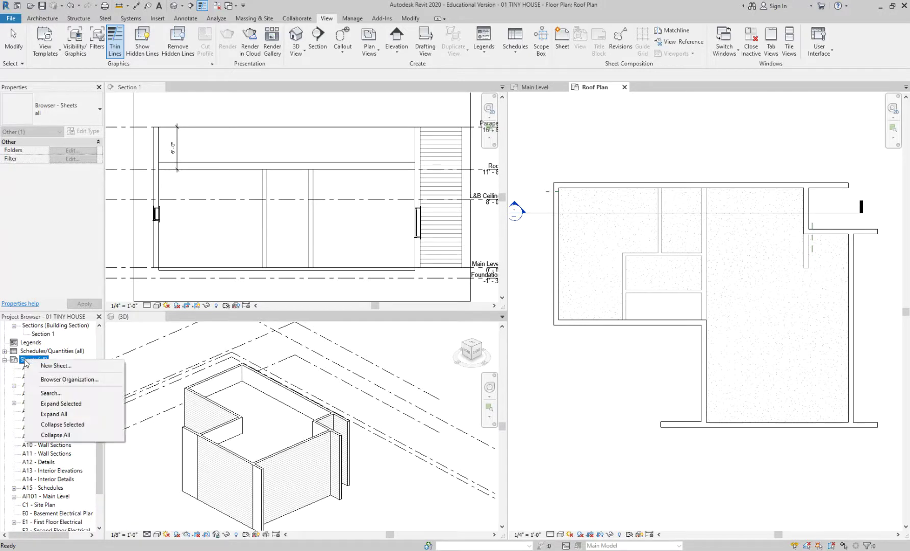
click(56, 365)
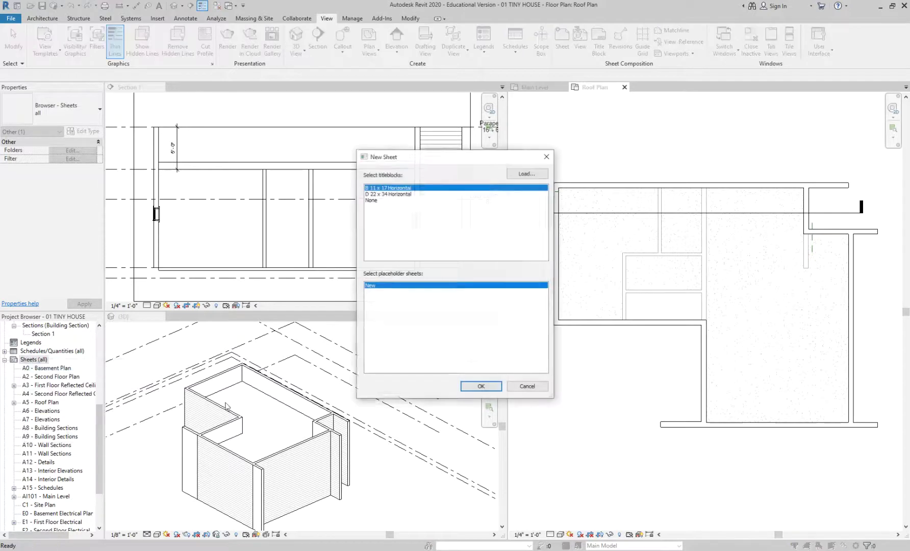
click(405, 194)
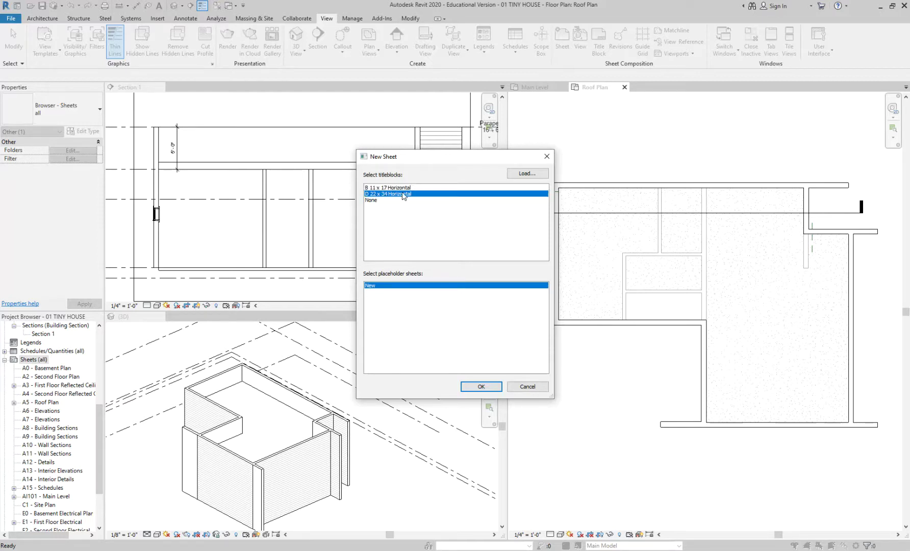
click(483, 388)
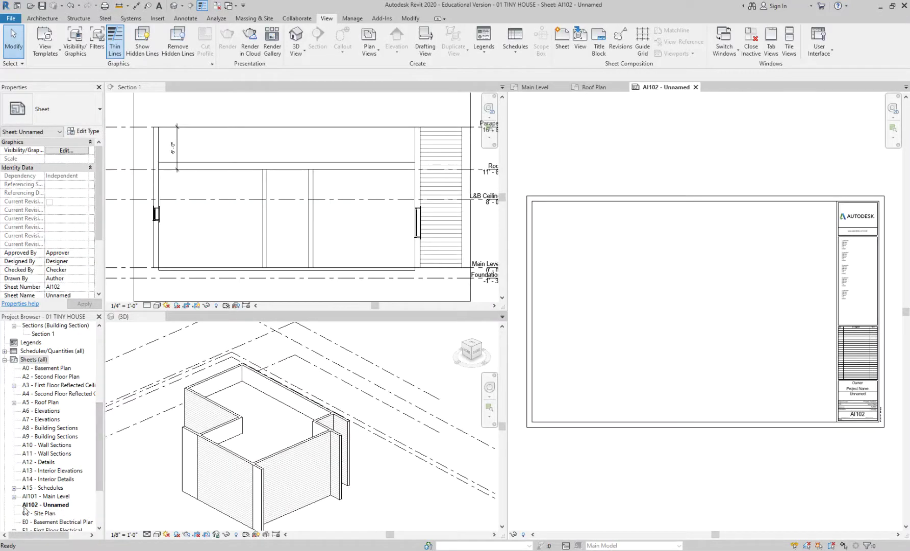
Close the Section 1 and 3D views so the new unnamed sheet fills the drawing area
click(54, 505)
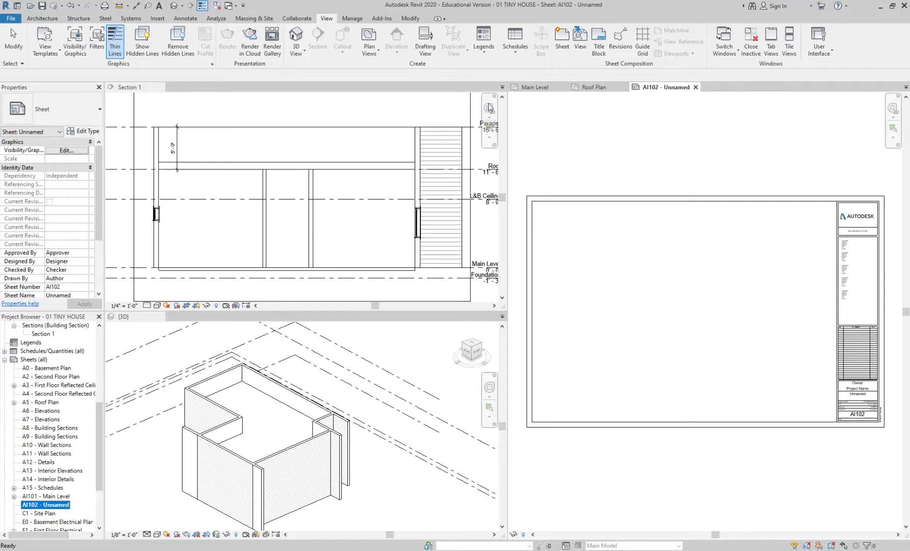
click(161, 87)
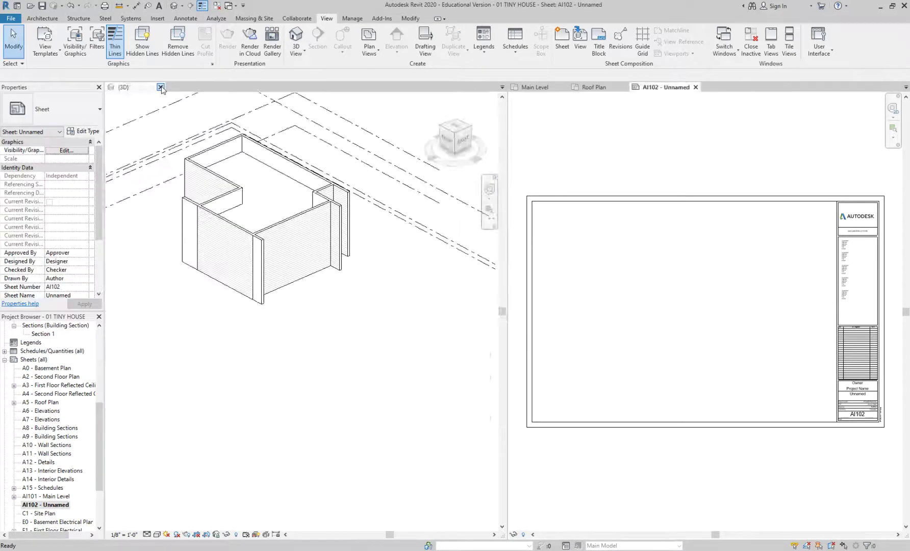
click(161, 88)
middle_drag(304, 292, 524, 295)
scroll(525, 261, up, 2)
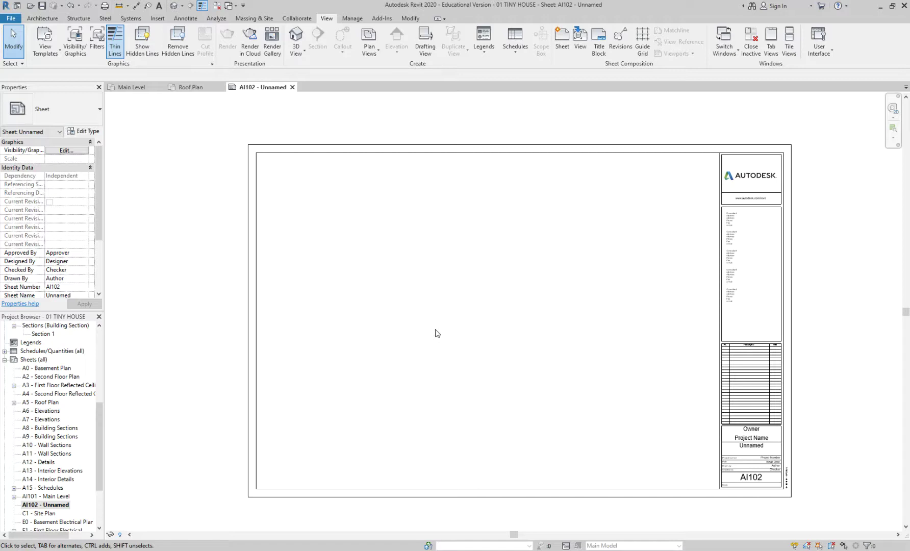
Try placing the Section 1 view in the upper-left area of sheet AI102 and undo the placement
middle_drag(439, 331, 434, 315)
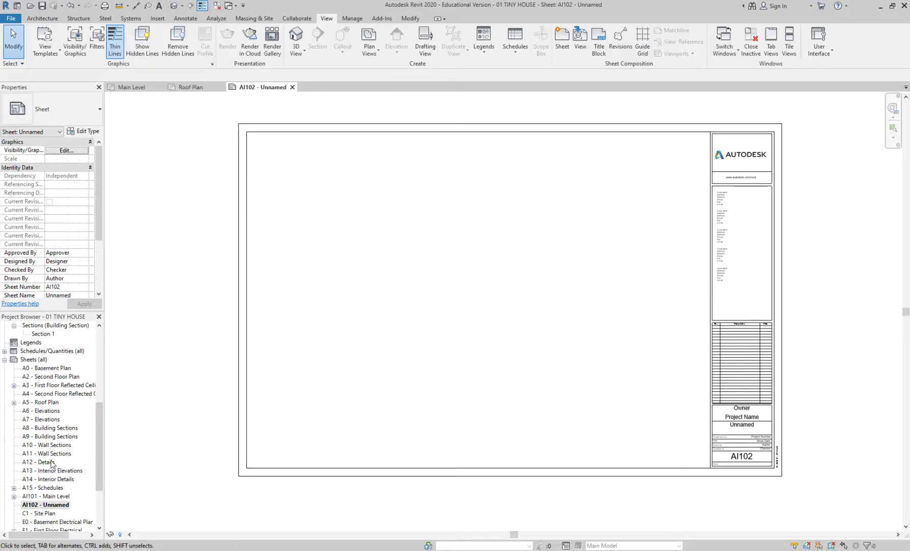
scroll(52, 407, up, 1)
click(46, 352)
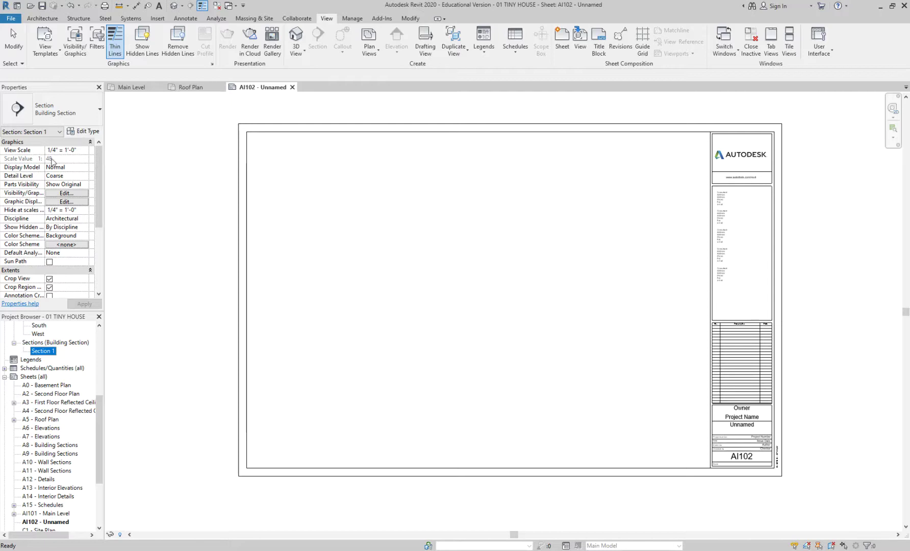
drag(44, 351, 349, 254)
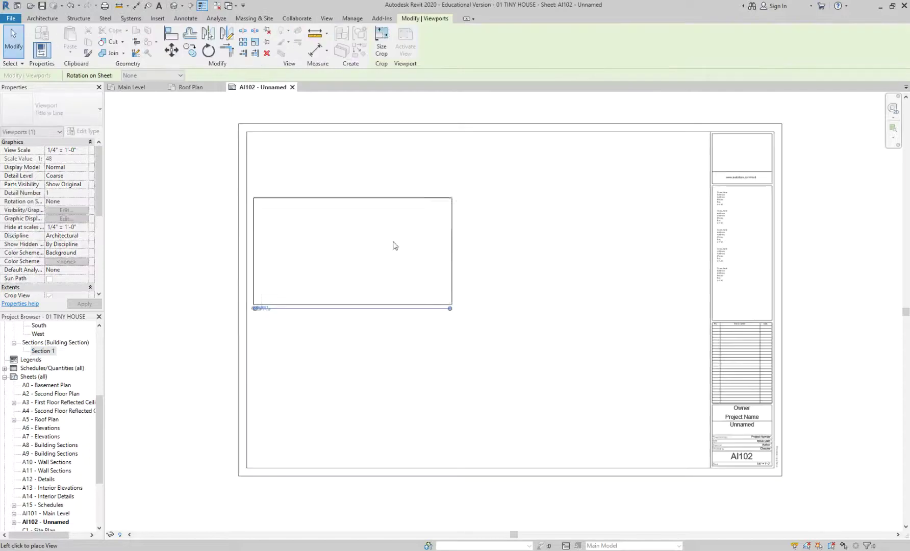
click(361, 200)
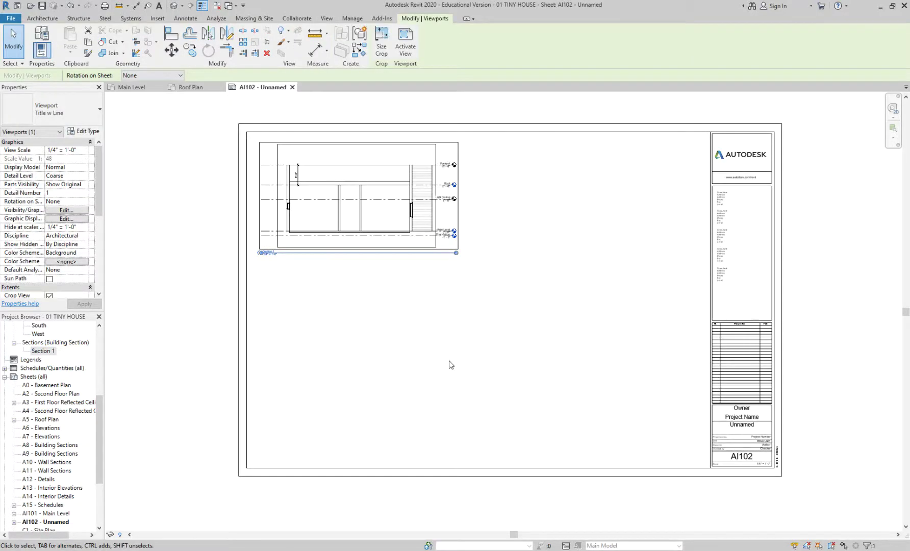
key(ctrl+z)
Set the Section 1 view's scale to 1/2" = 1'-0"
click(46, 351)
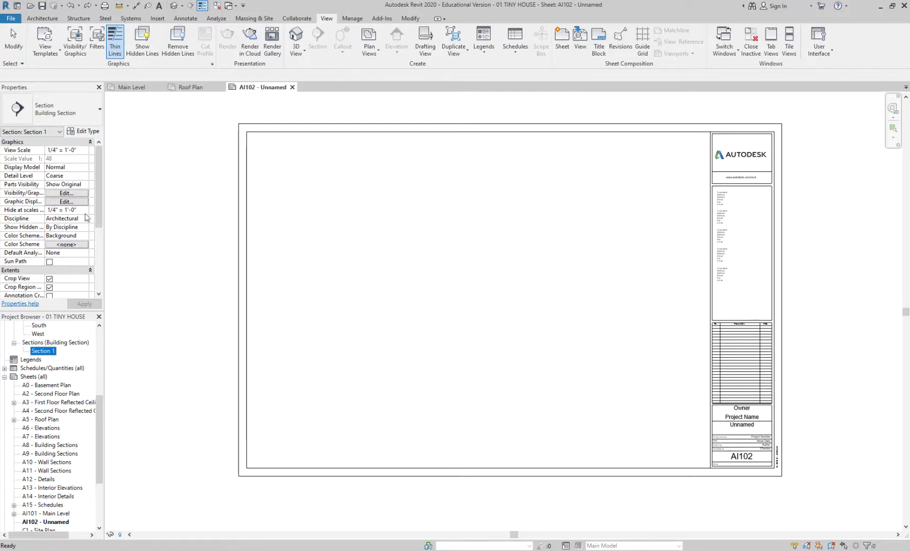
click(81, 151)
click(84, 150)
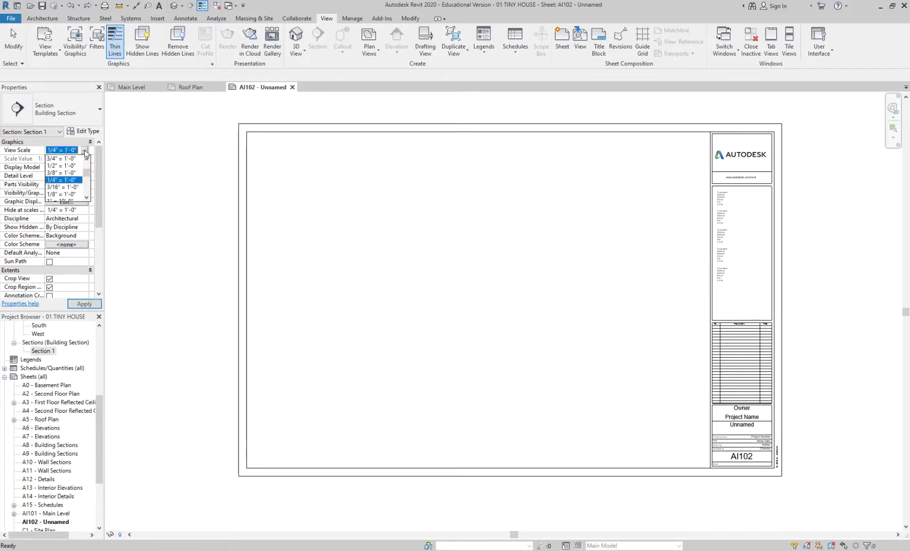
scroll(71, 186, up, 1)
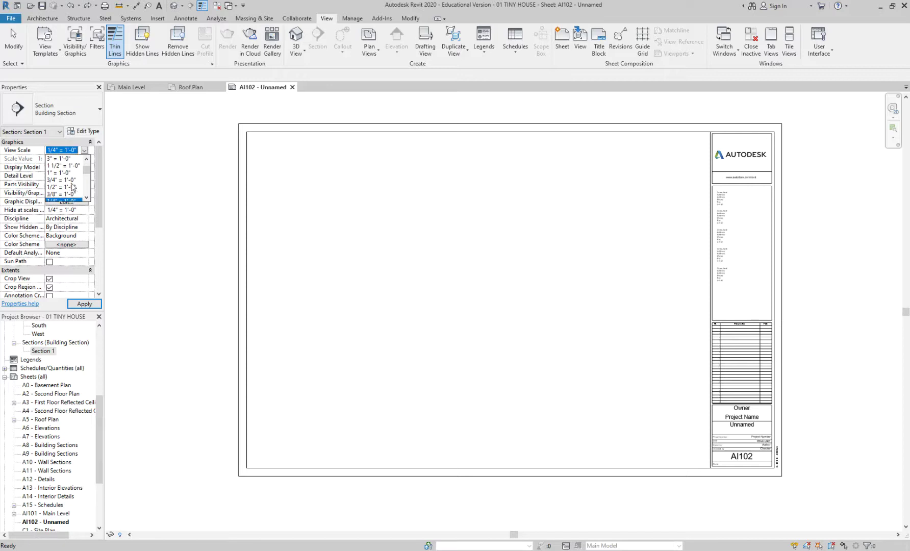
click(72, 187)
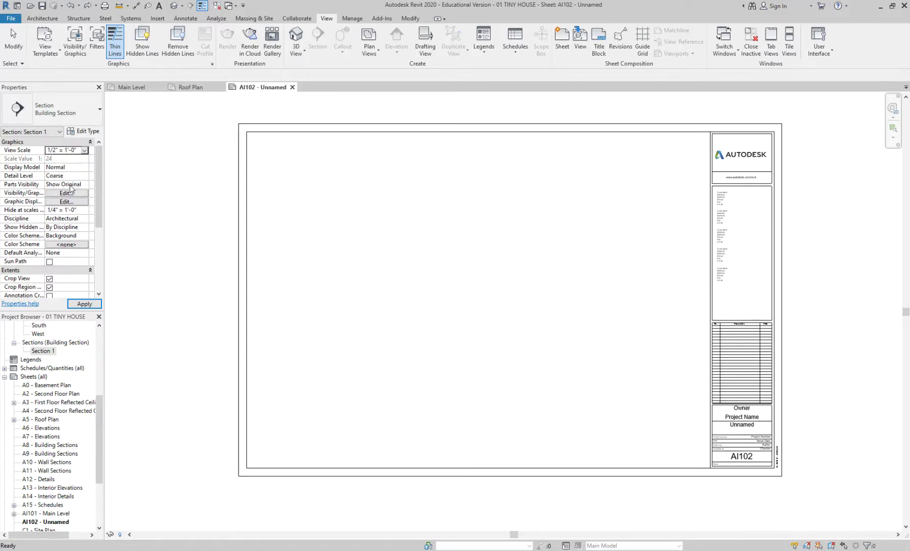
Try placing the enlarged Section 1 view on sheet AI102 and undo that placement
drag(208, 300, 425, 189)
click(436, 255)
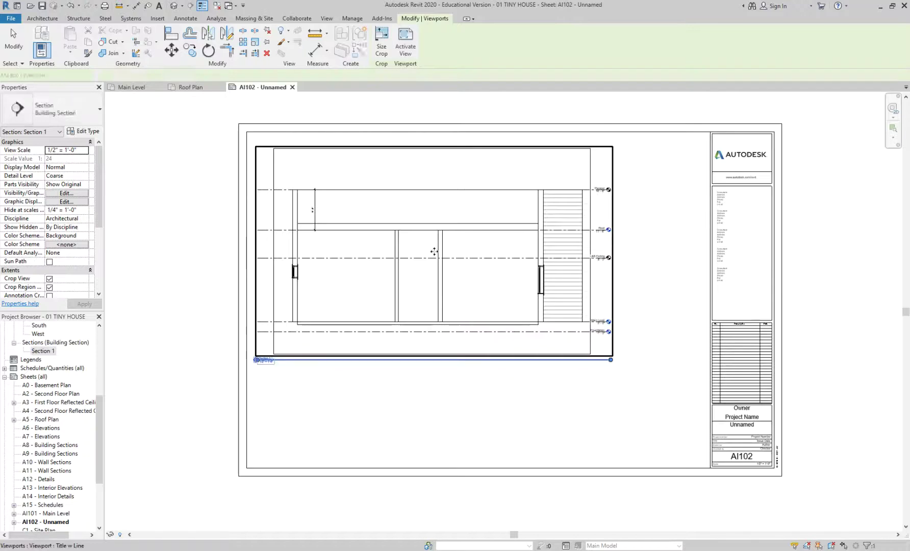
key(ctrl+z)
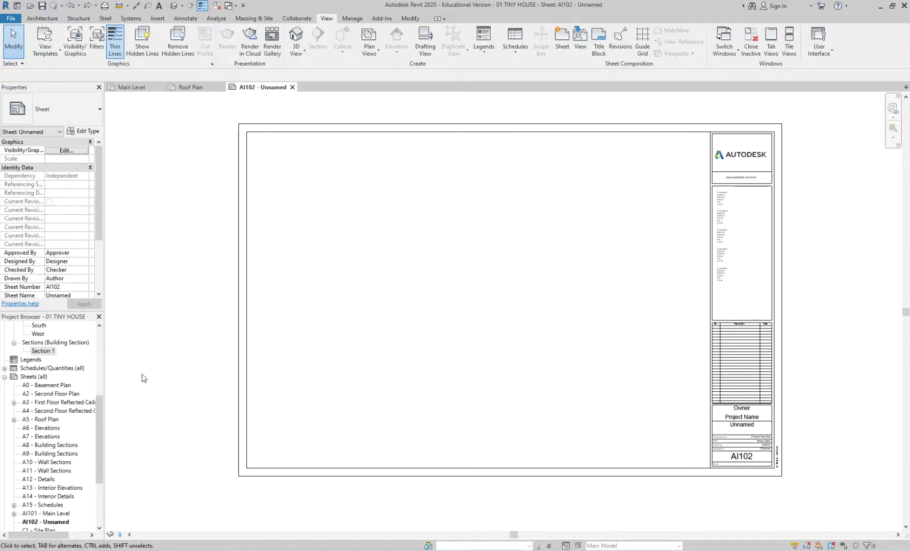
Place the Section 1 view on sheet AI102 and set its viewport scale to 1/4" = 1'-0"
drag(48, 352, 443, 249)
click(443, 248)
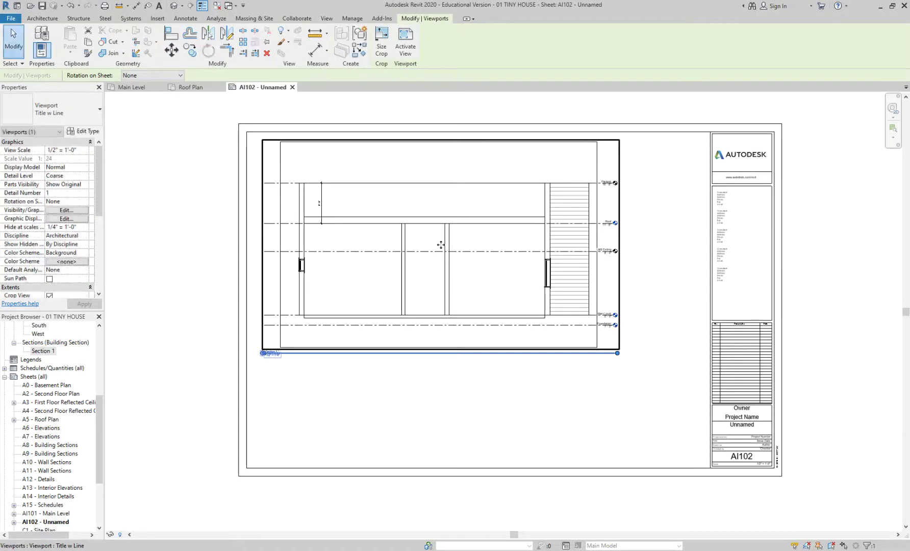
click(84, 150)
scroll(72, 187, down, 4)
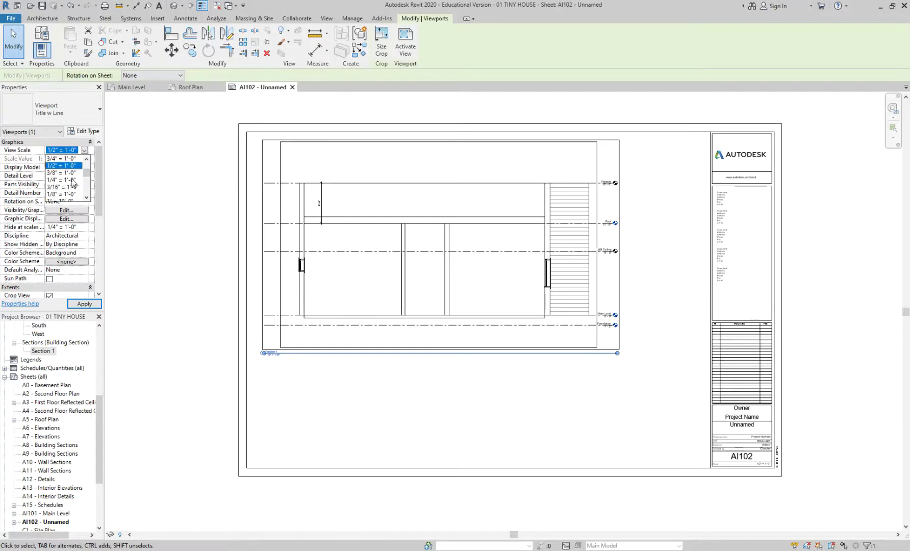
click(70, 179)
click(359, 398)
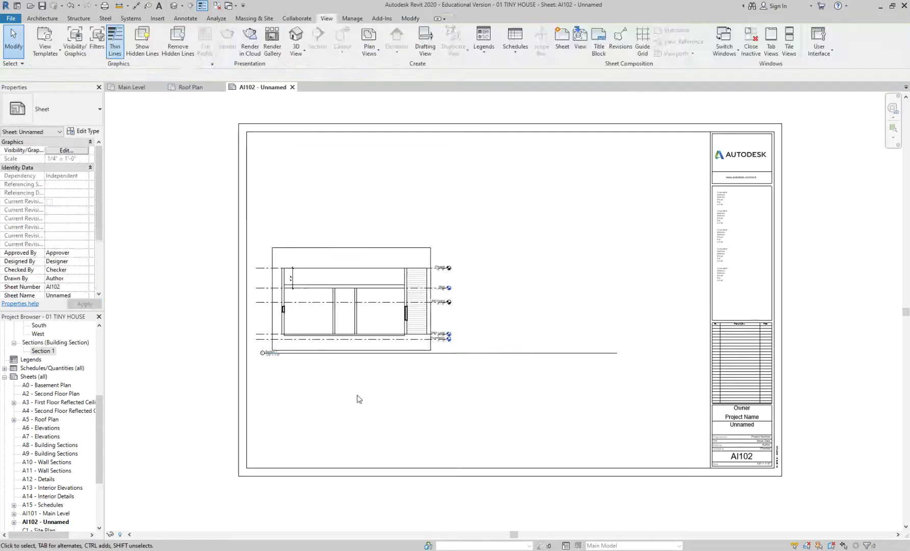
Move the Section 1 viewport to the sheet's upper-left corner and shorten its title line to about the drawing's width
click(352, 331)
drag(352, 331, 357, 224)
drag(621, 248, 445, 248)
click(449, 282)
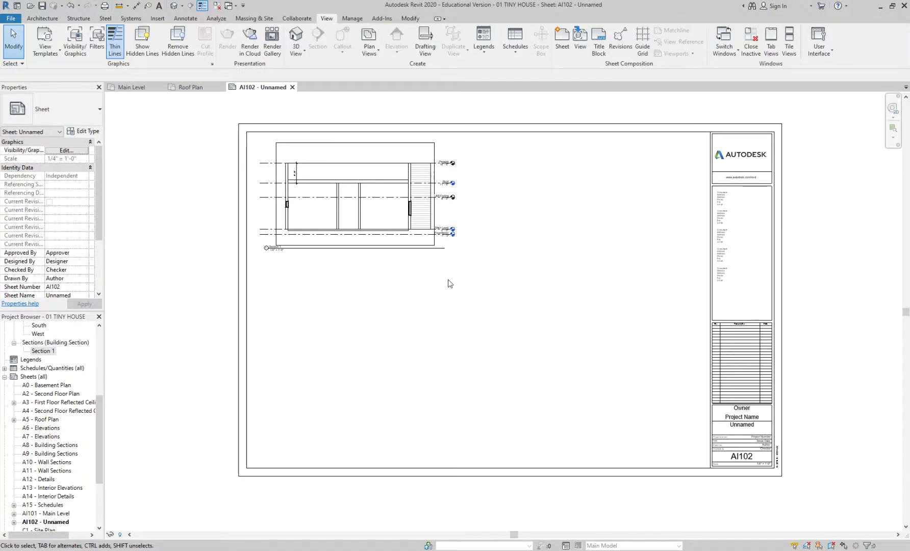
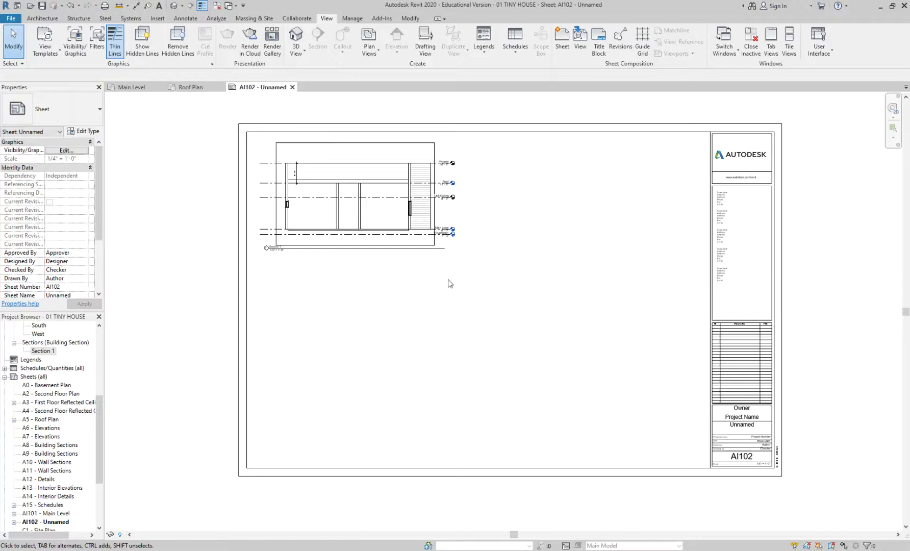
Switch to the assignment page in Chrome and highlight the A150 Reflected Ceiling Plan entry in the sheet list
mouse_move(350, 548)
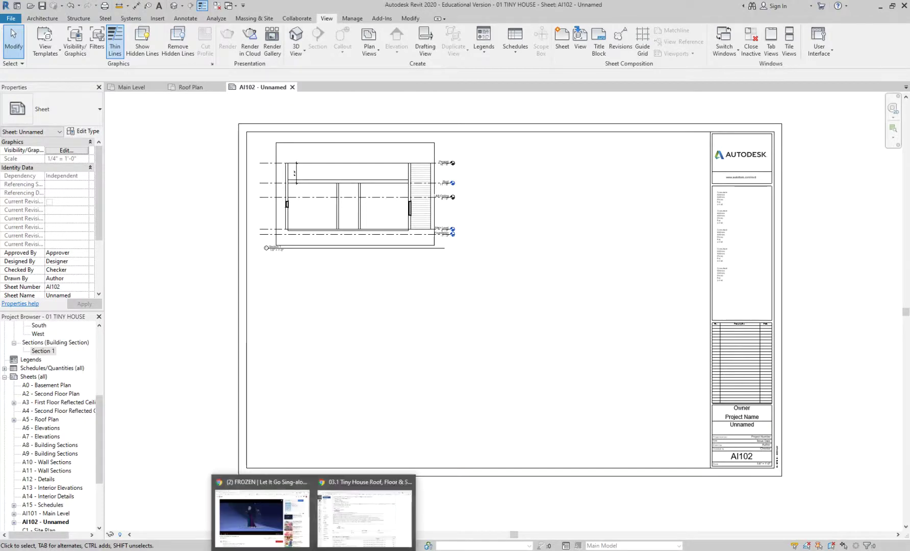
click(386, 503)
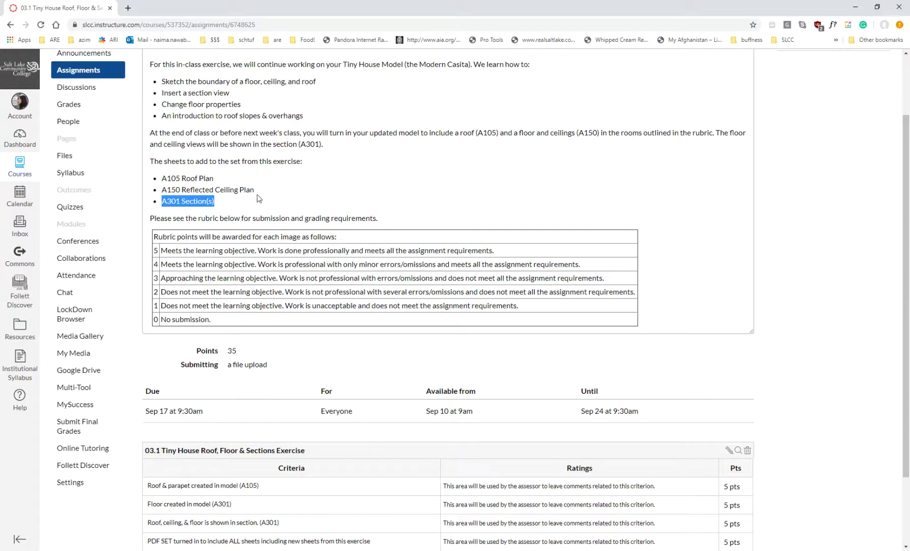
scroll(239, 207, up, 1)
click(255, 243)
drag(254, 240, 169, 230)
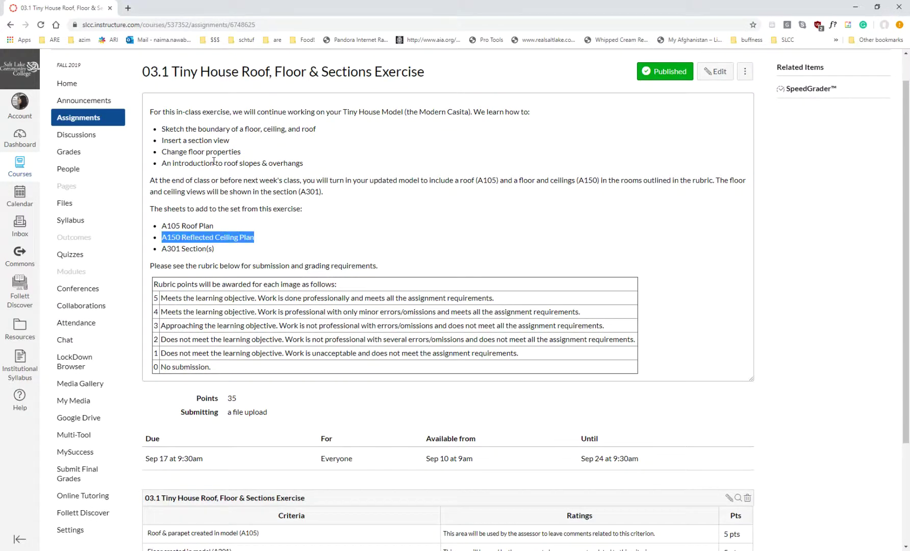